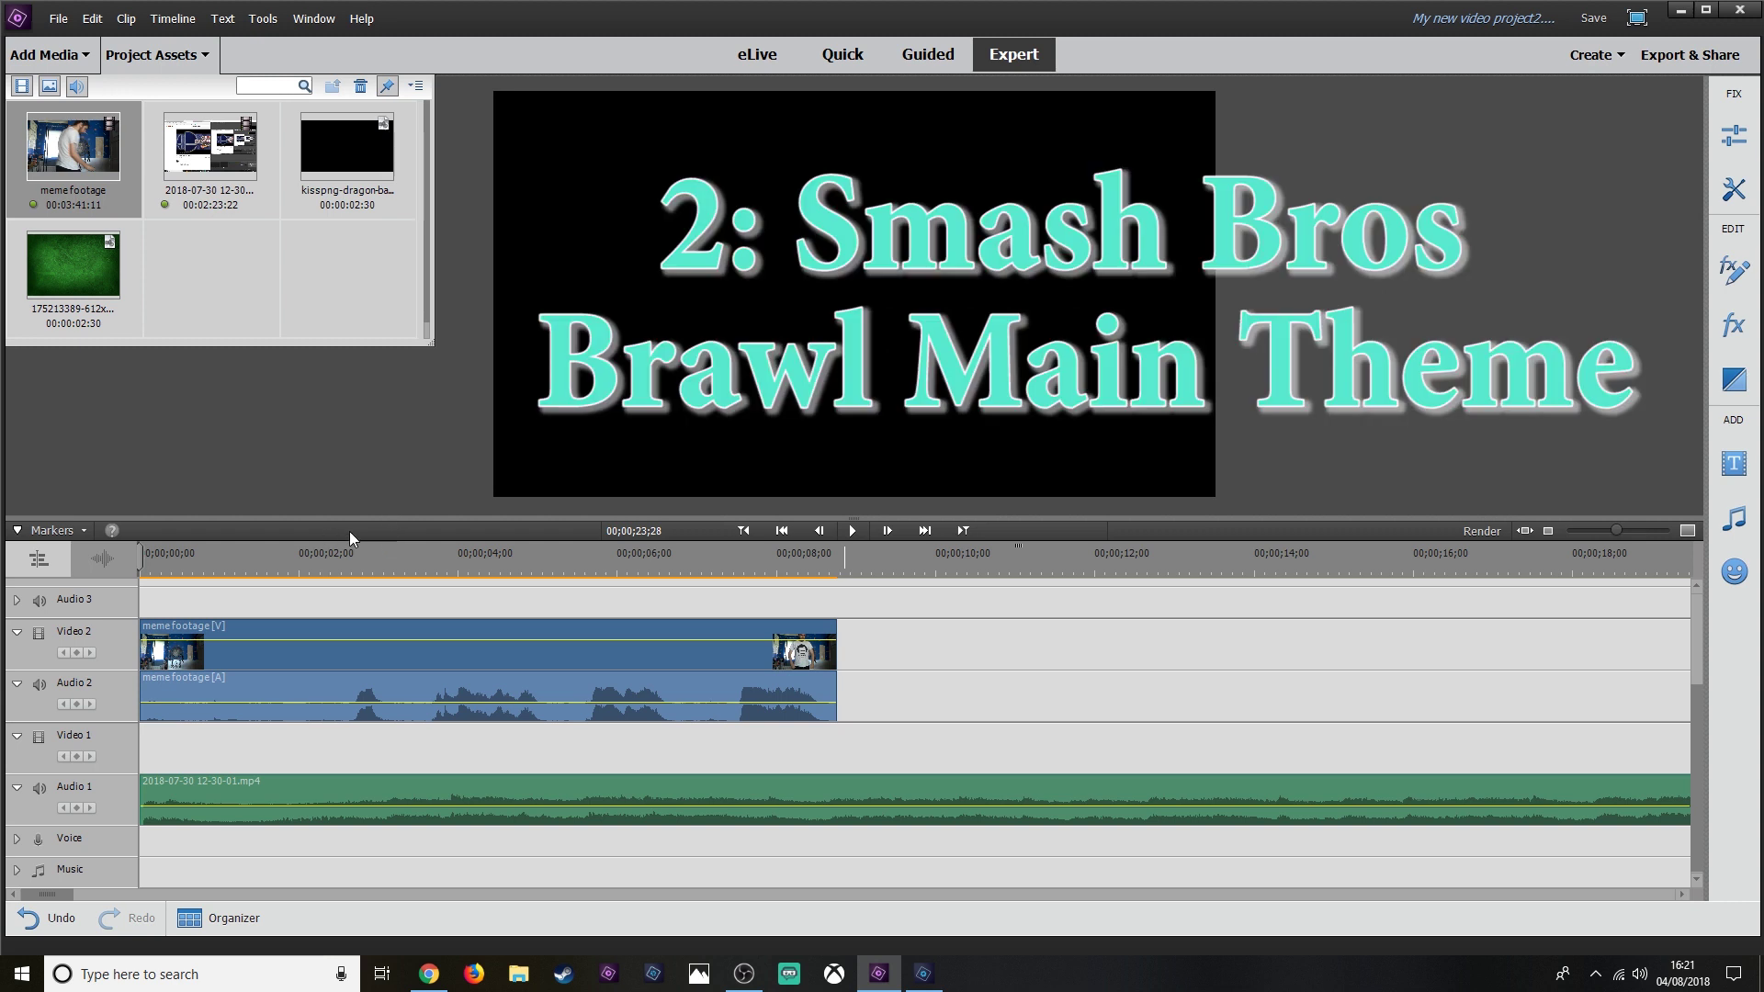
Look over the music clip, dragon image and wide black paint splat image.
left_click(537, 801)
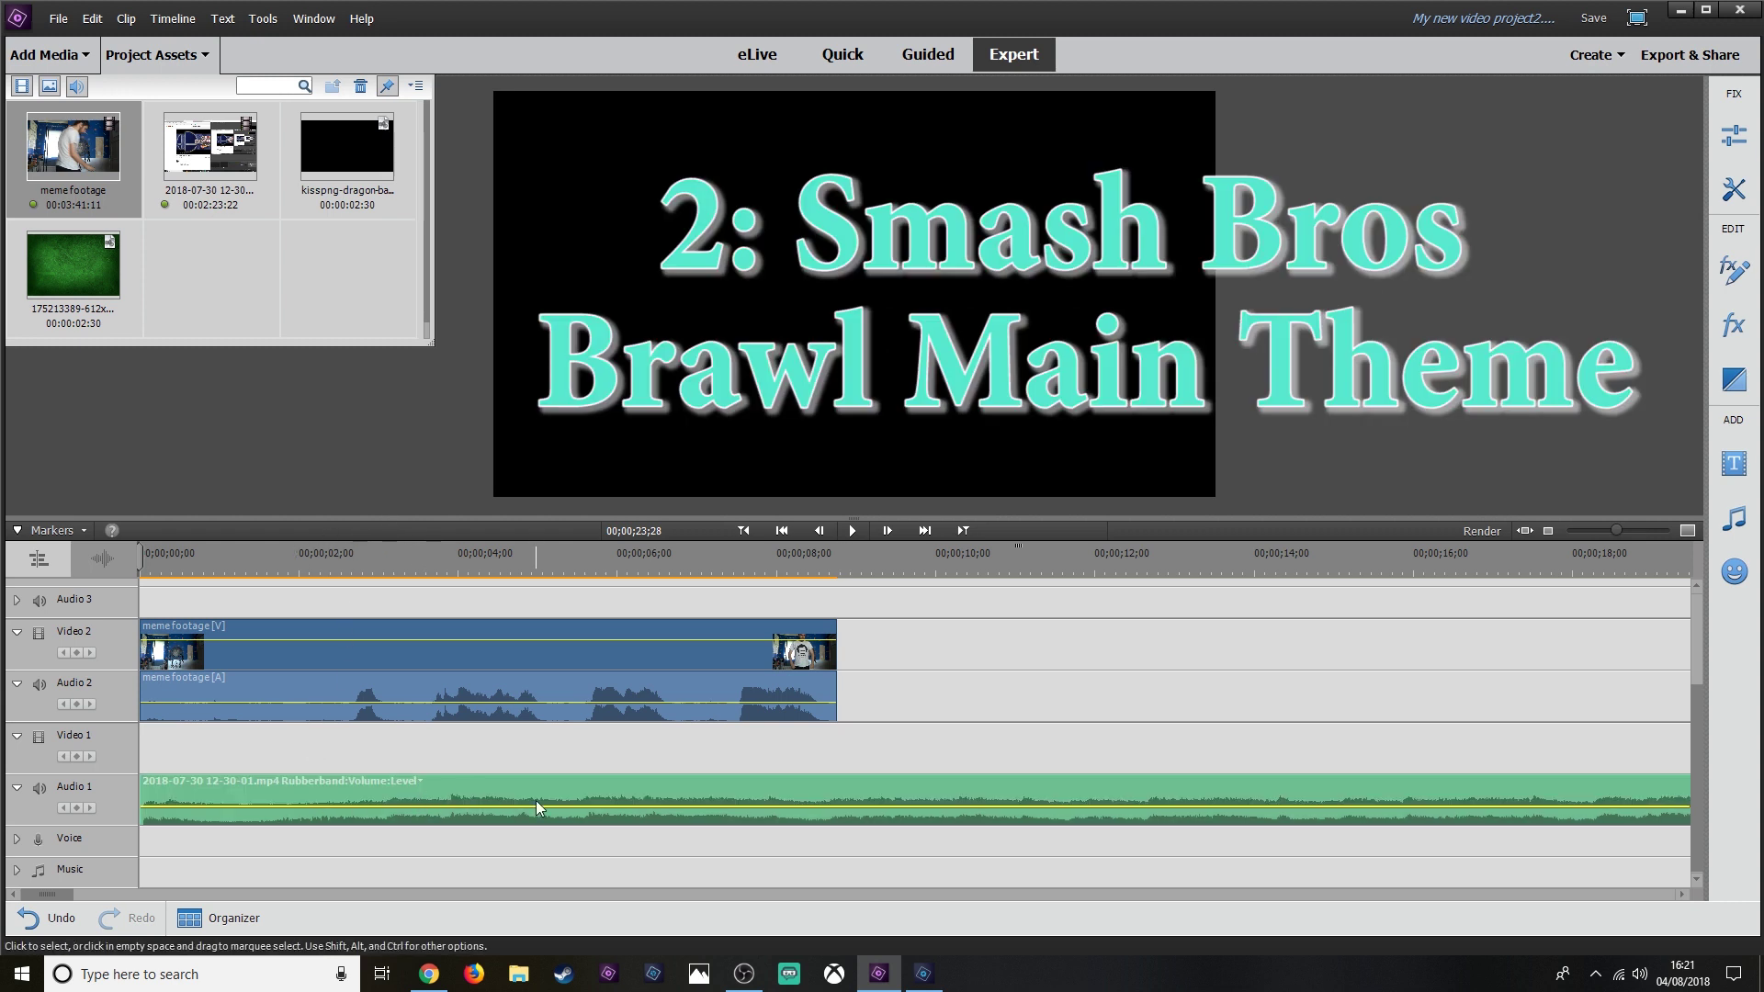
left_click(329, 147)
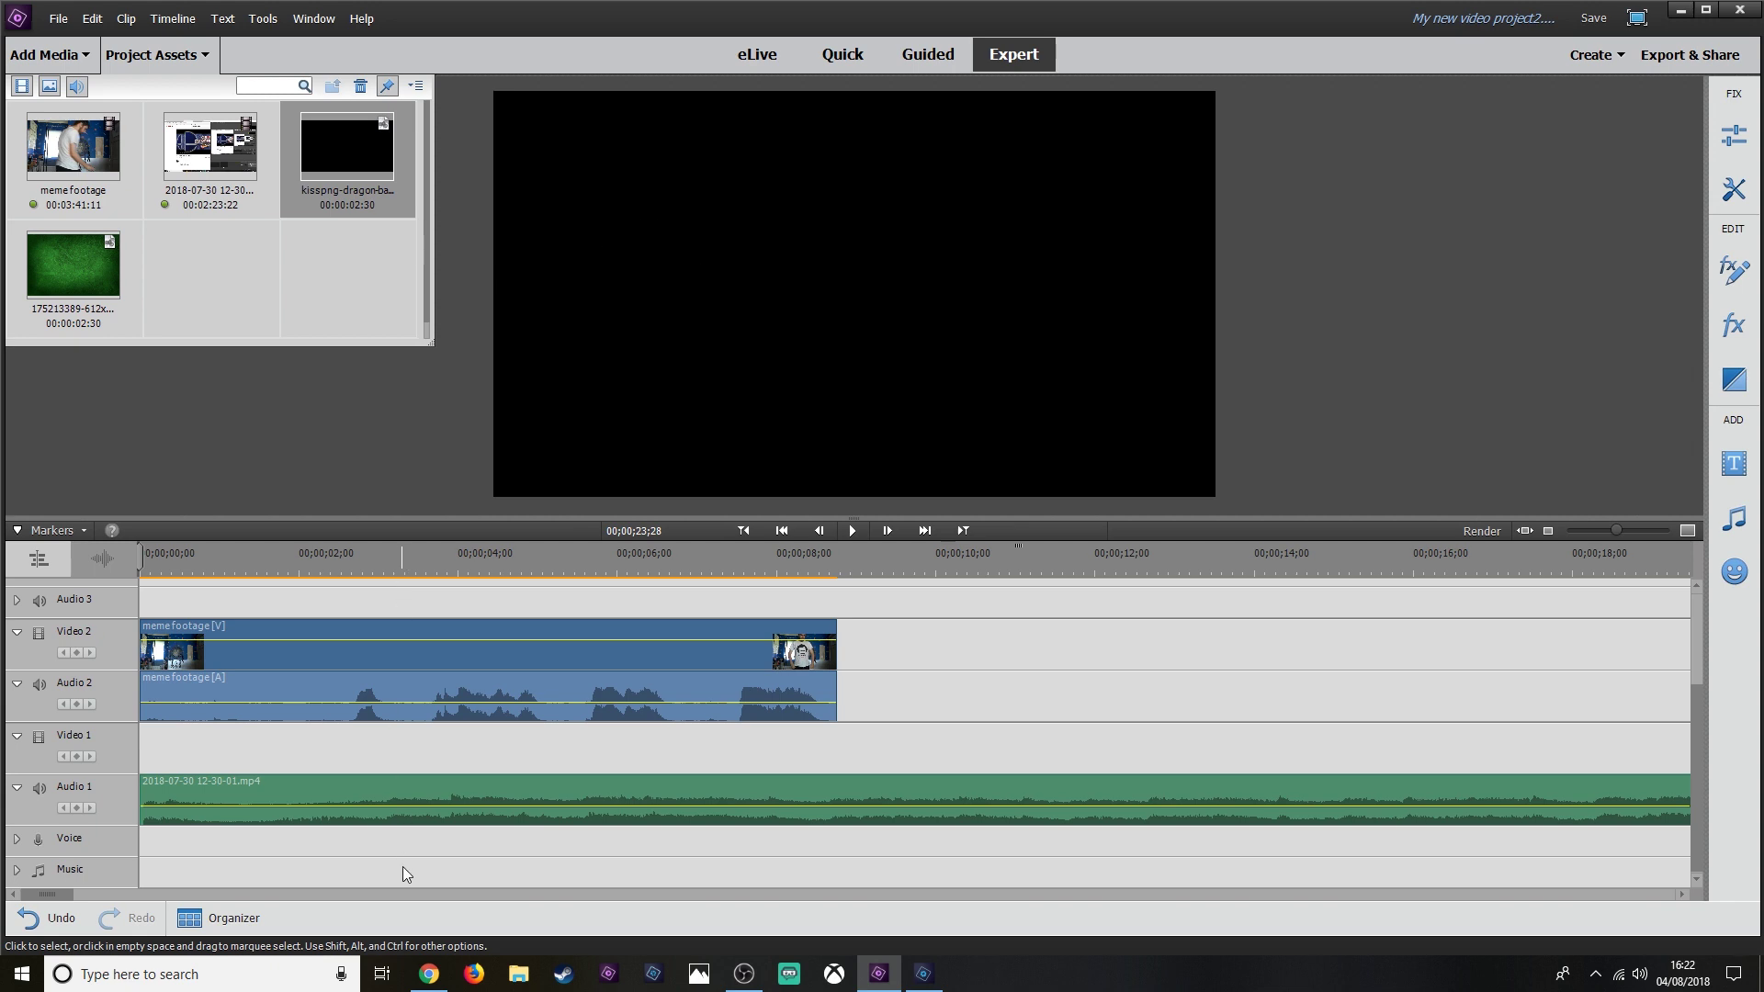
left_click(429, 974)
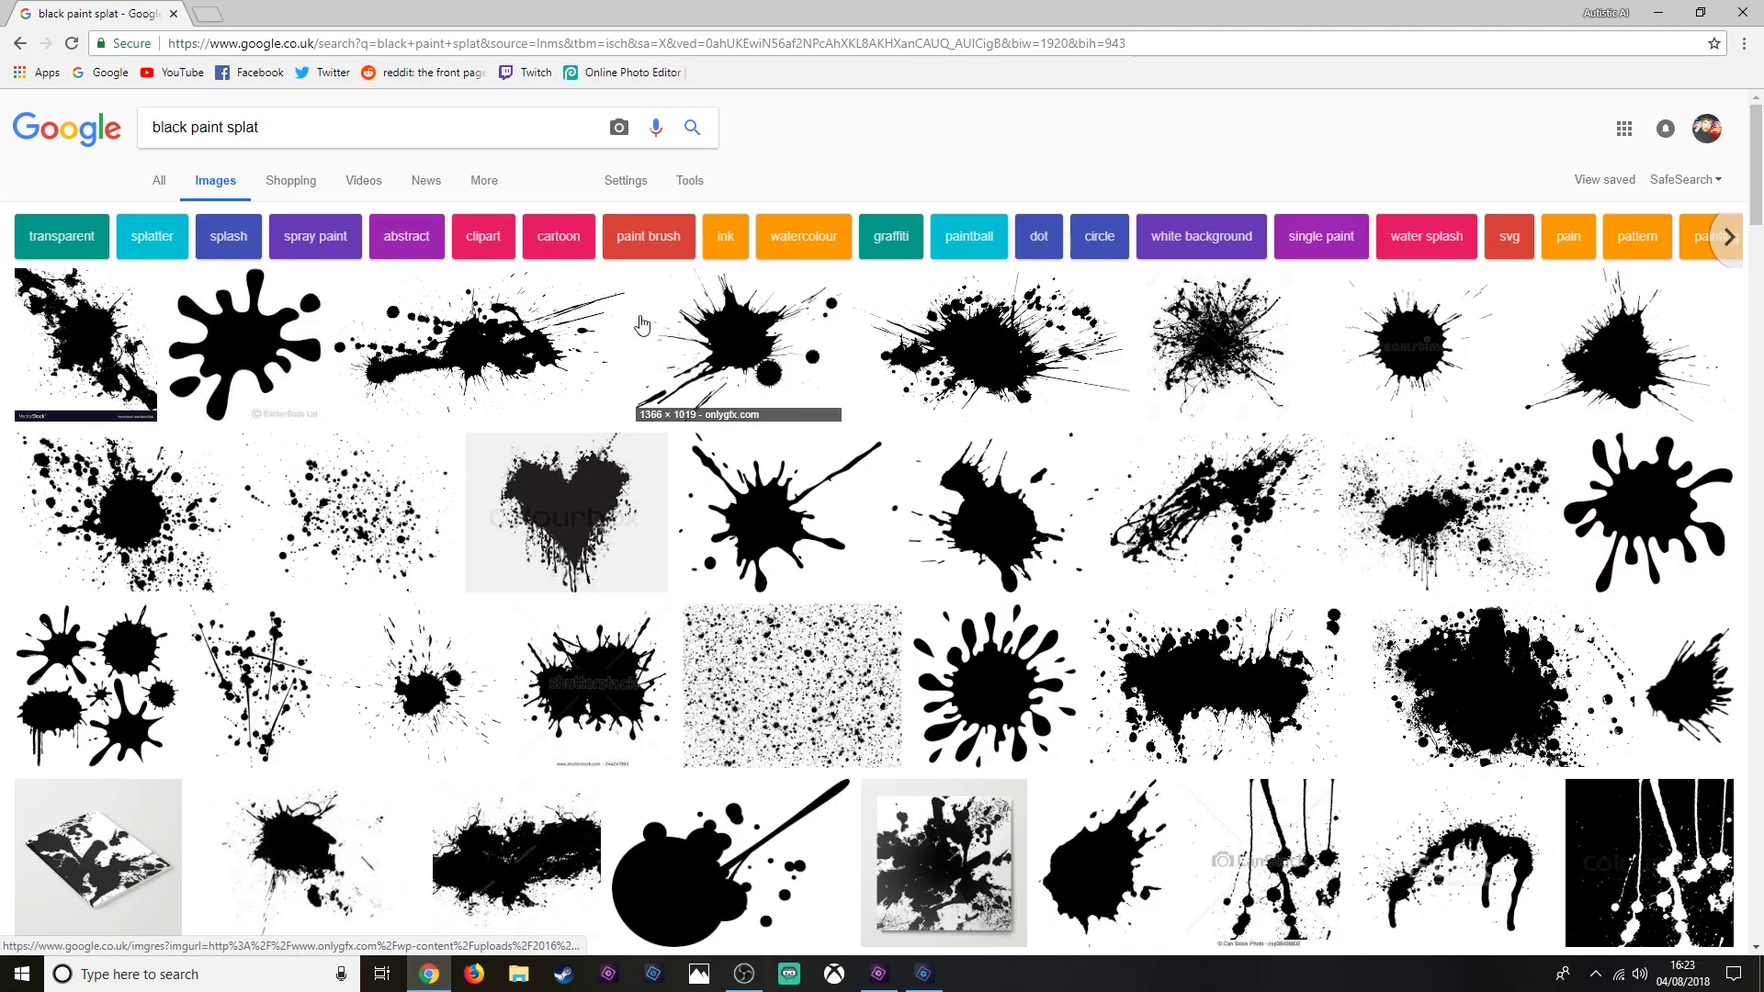
left_click(479, 367)
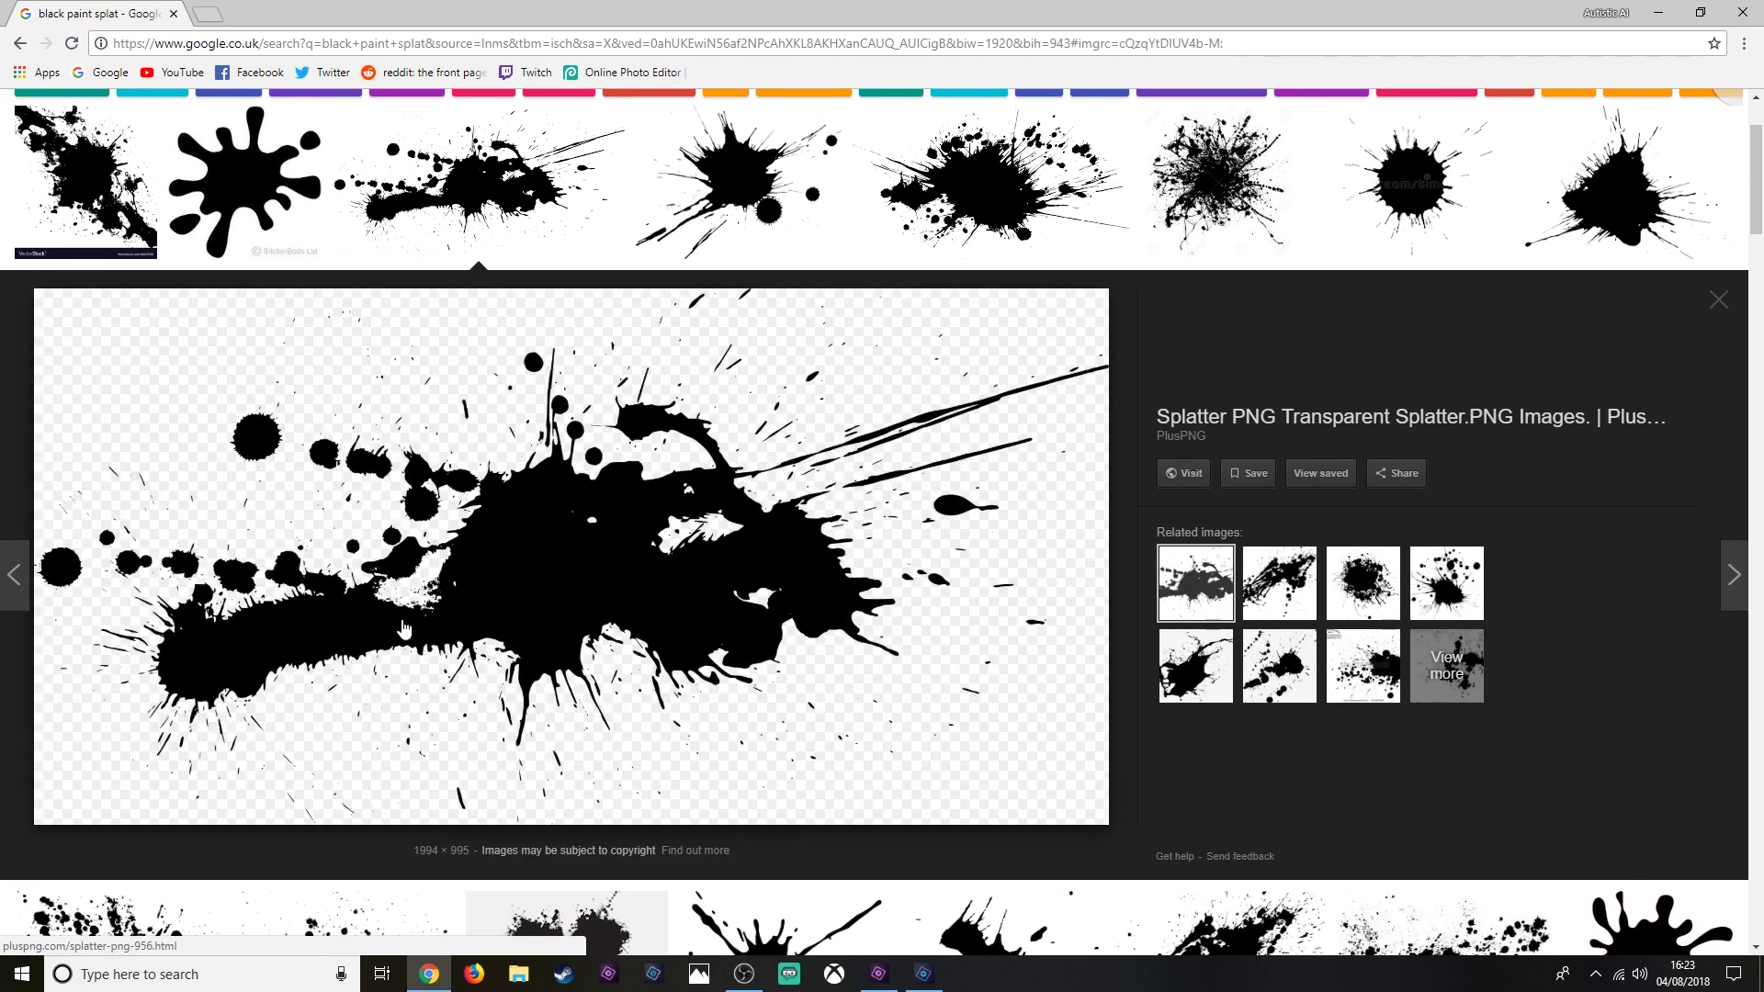
left_click(878, 974)
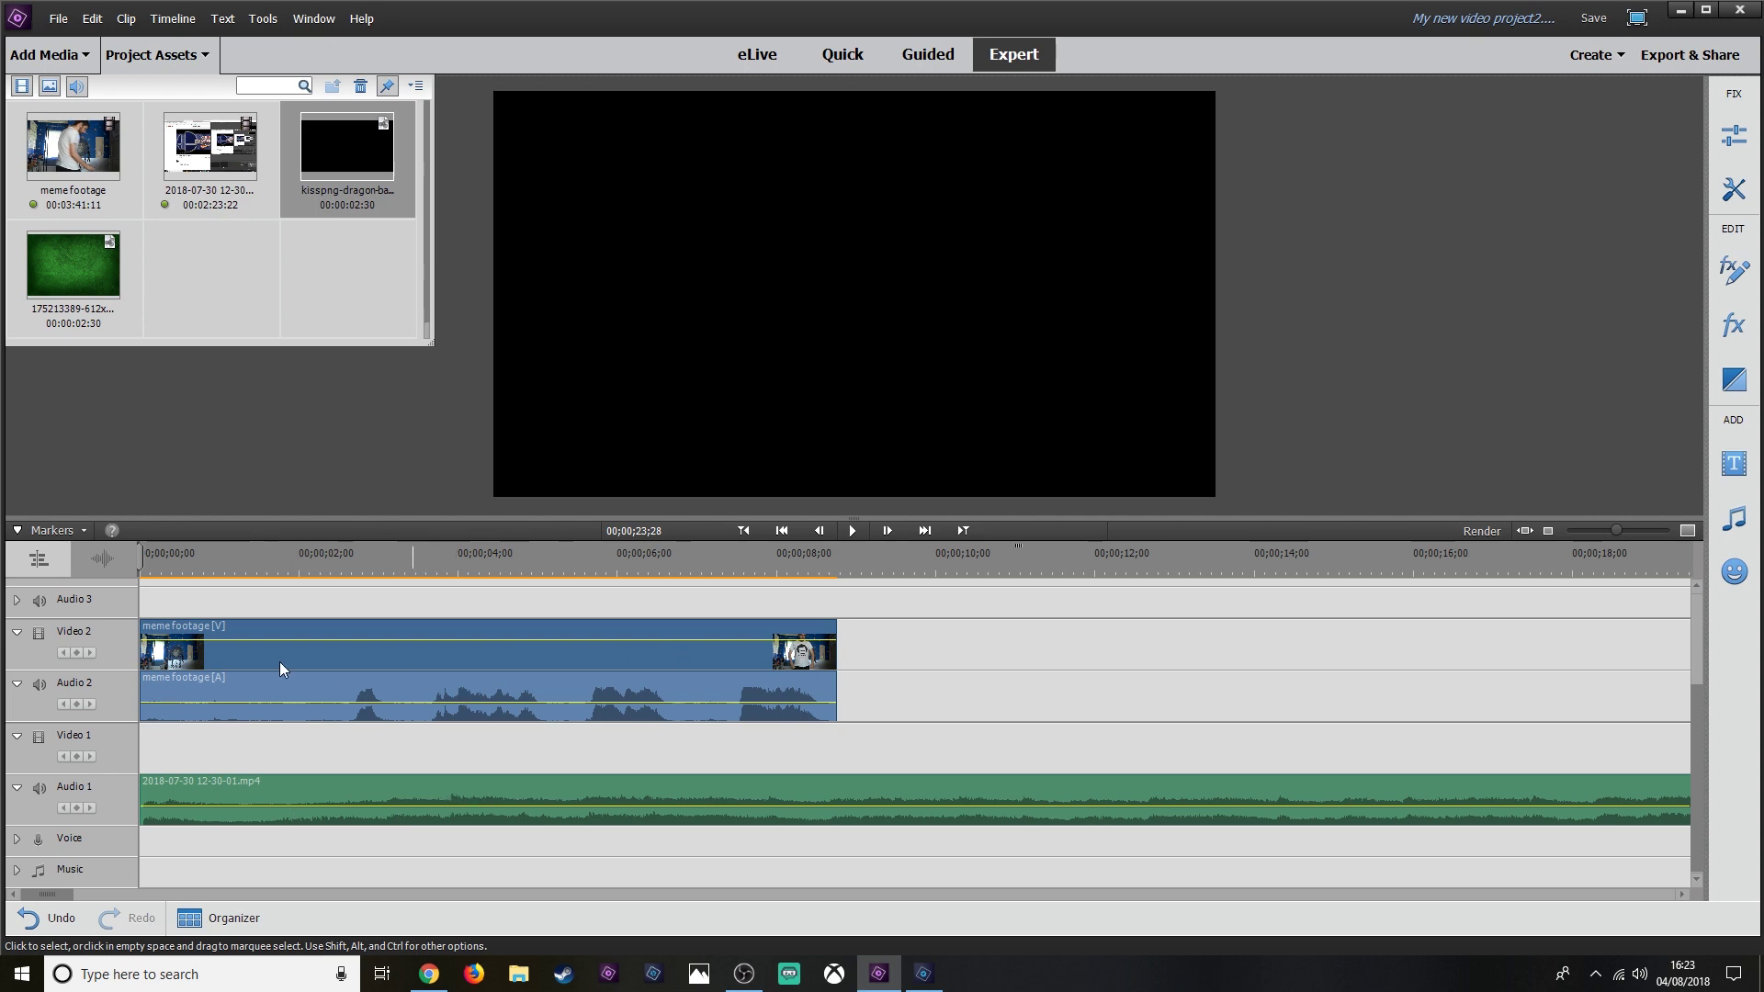
Play the timeline from the start and park the playhead at 01;09.
left_click_drag(268, 554, 126, 571)
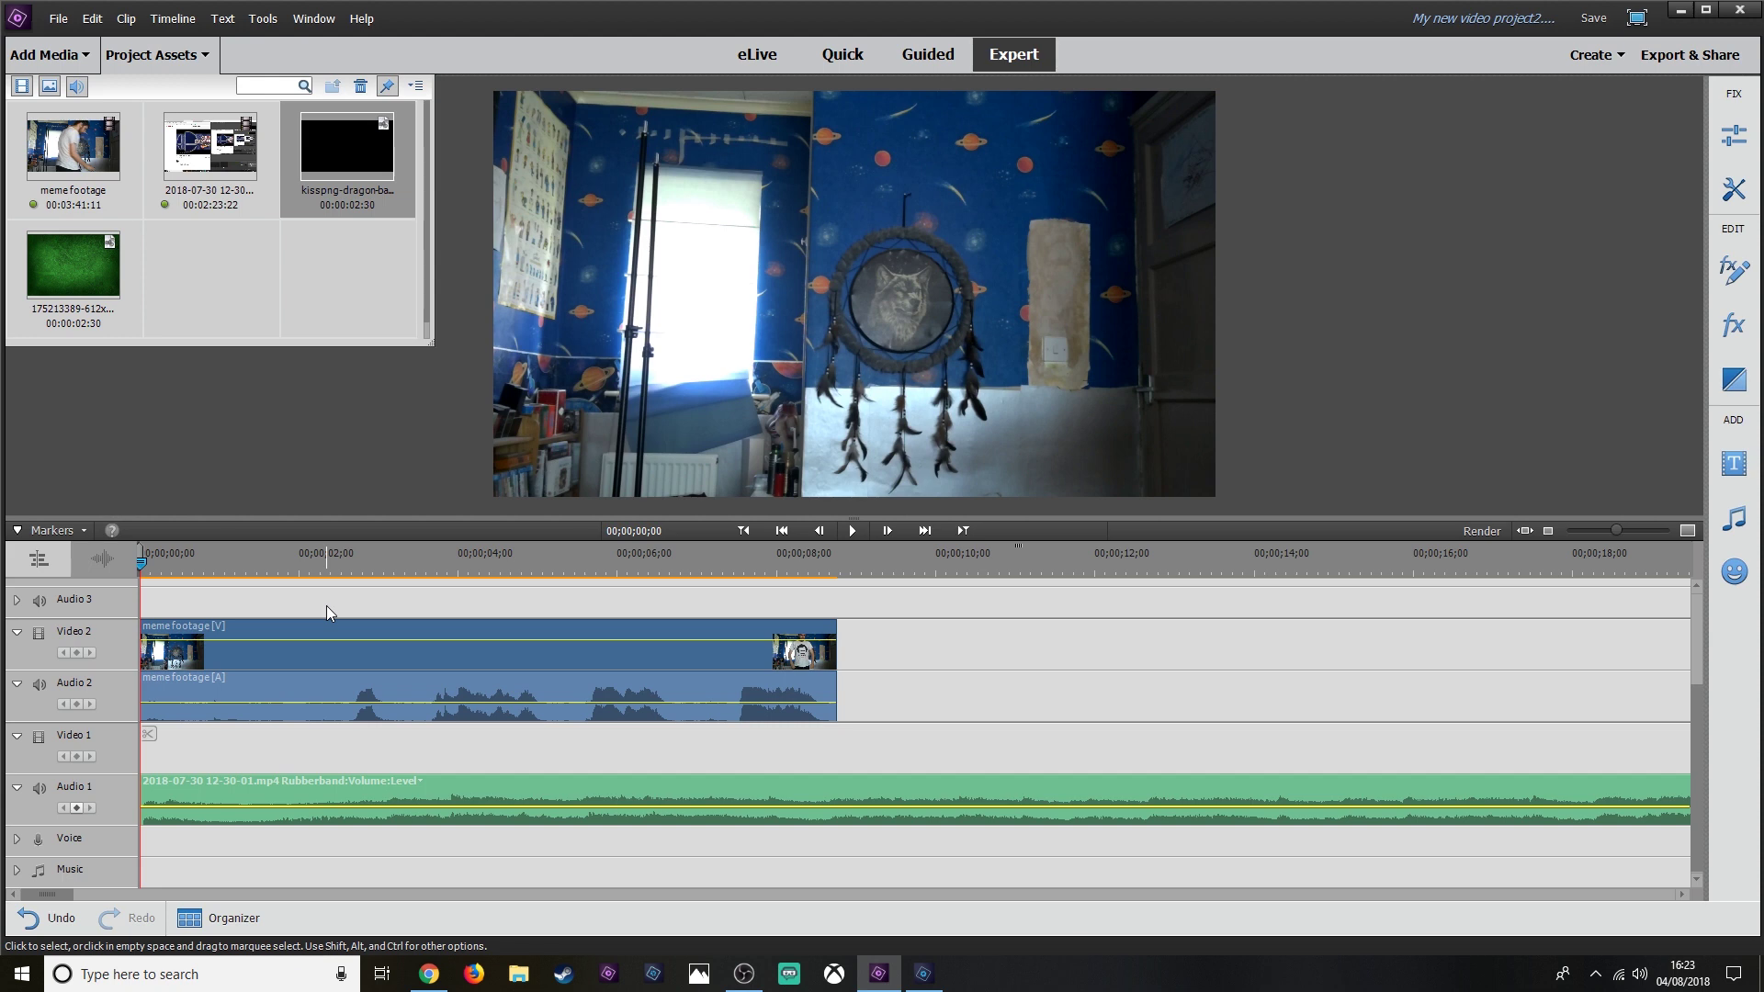
key("space")
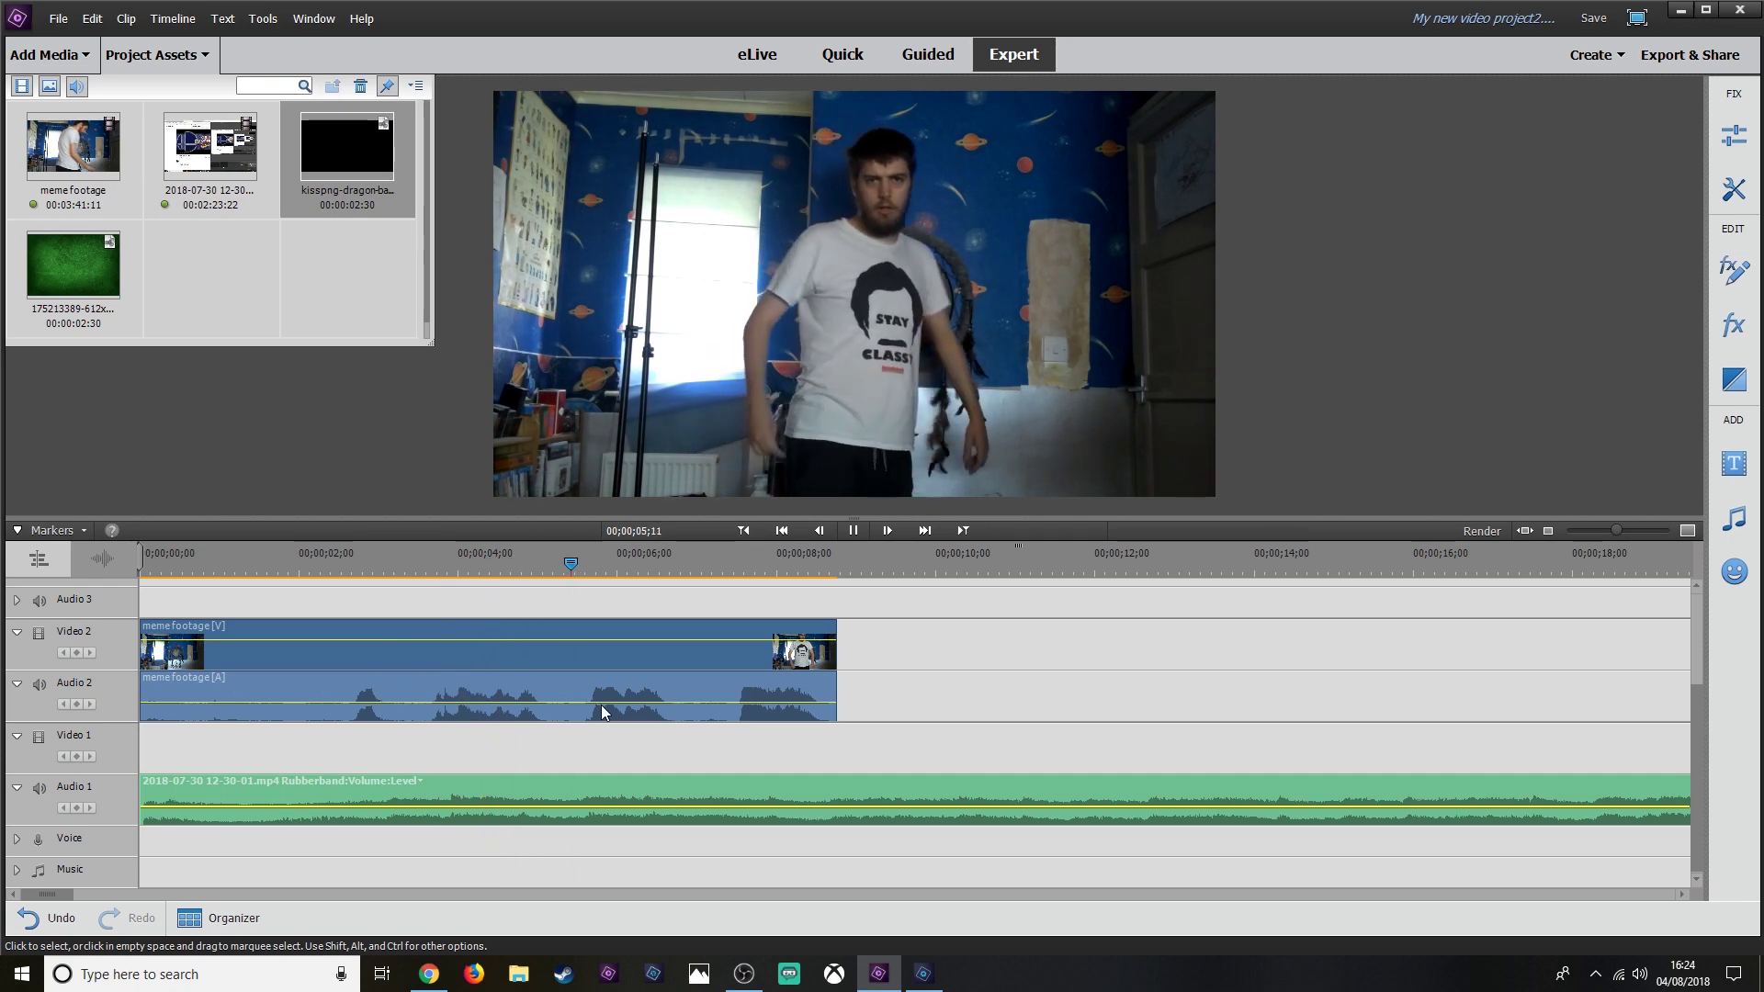
key("space")
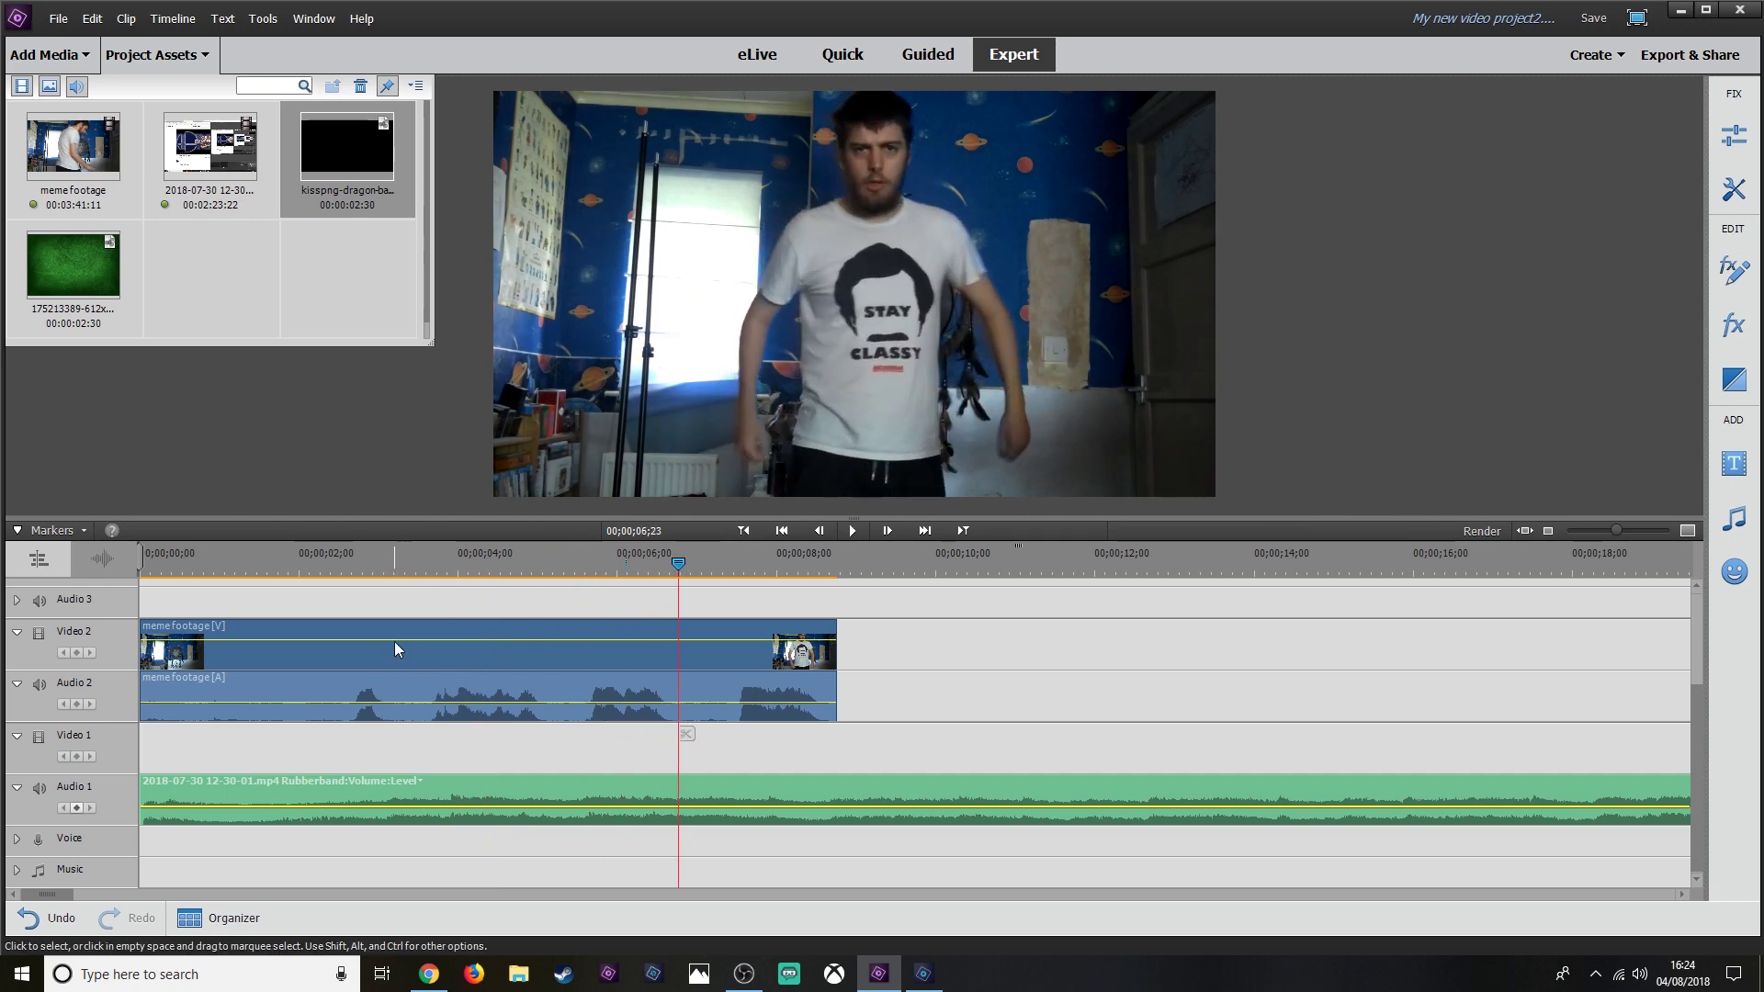
left_click(244, 571)
Split the meme footage at 01;09, delete the opening piece and move the rest to 0;00.
left_click(250, 661)
left_click(248, 731)
left_click(174, 660)
key("Delete")
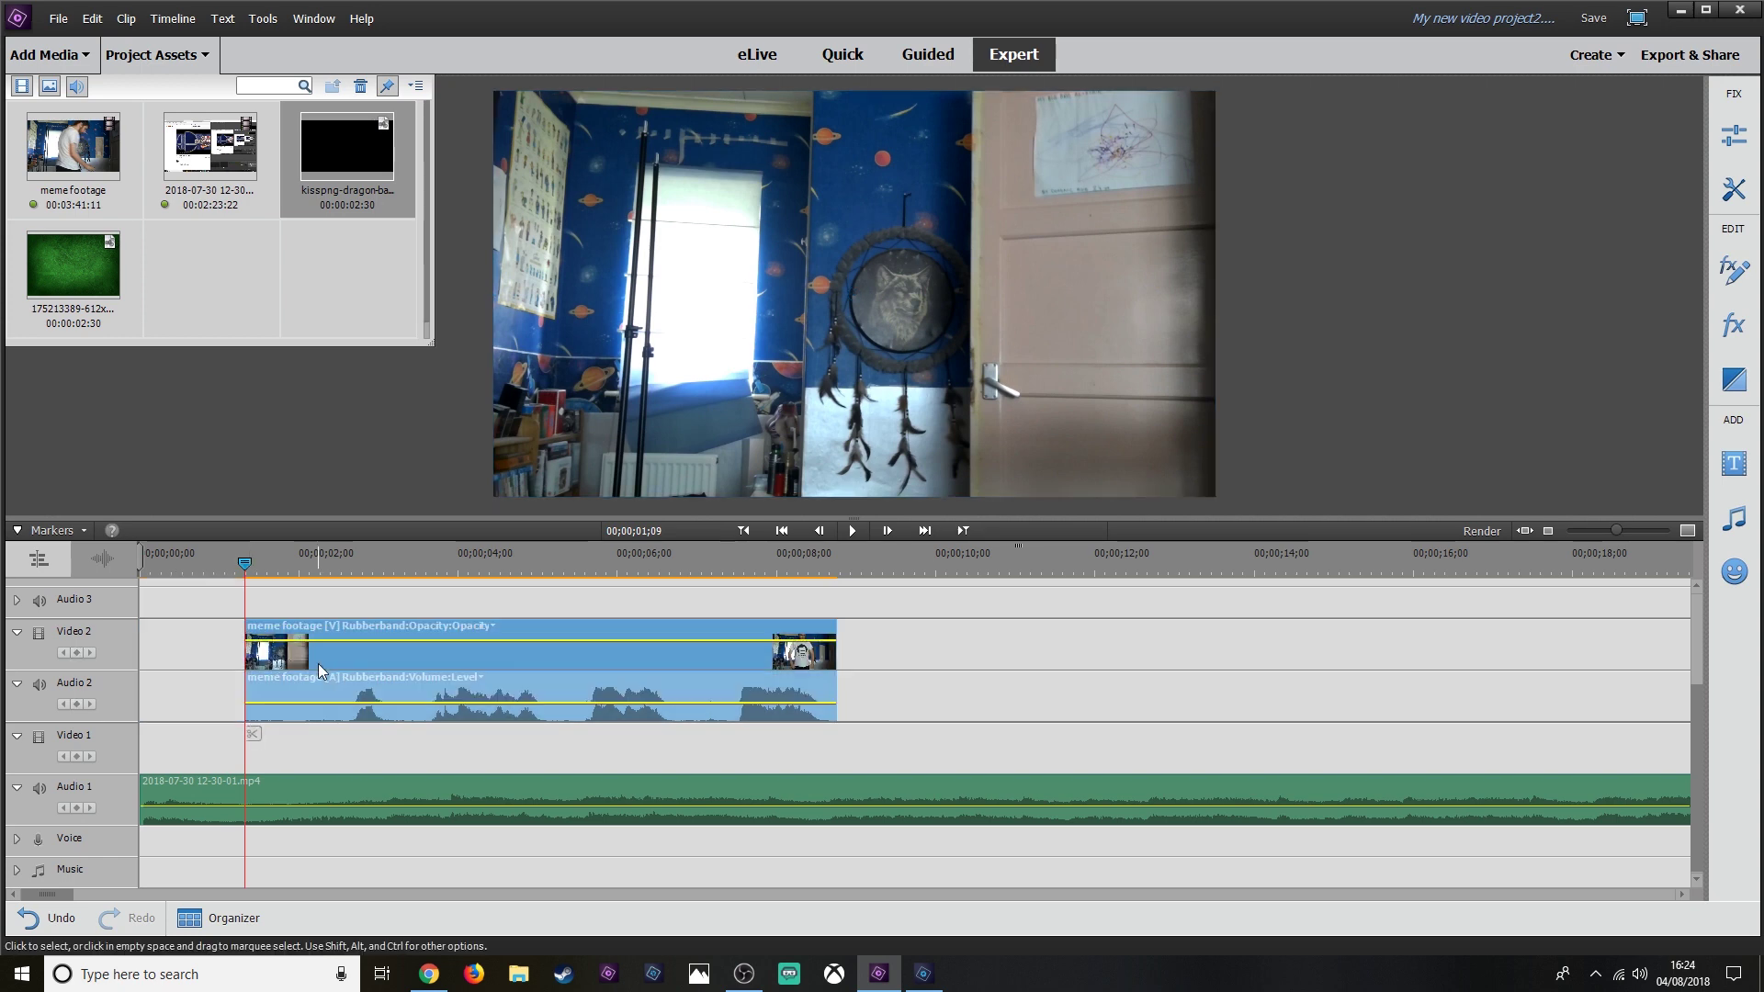
left_click_drag(321, 664, 217, 663)
Replay the trimmed meme footage from the timeline start.
key("Home")
key("space")
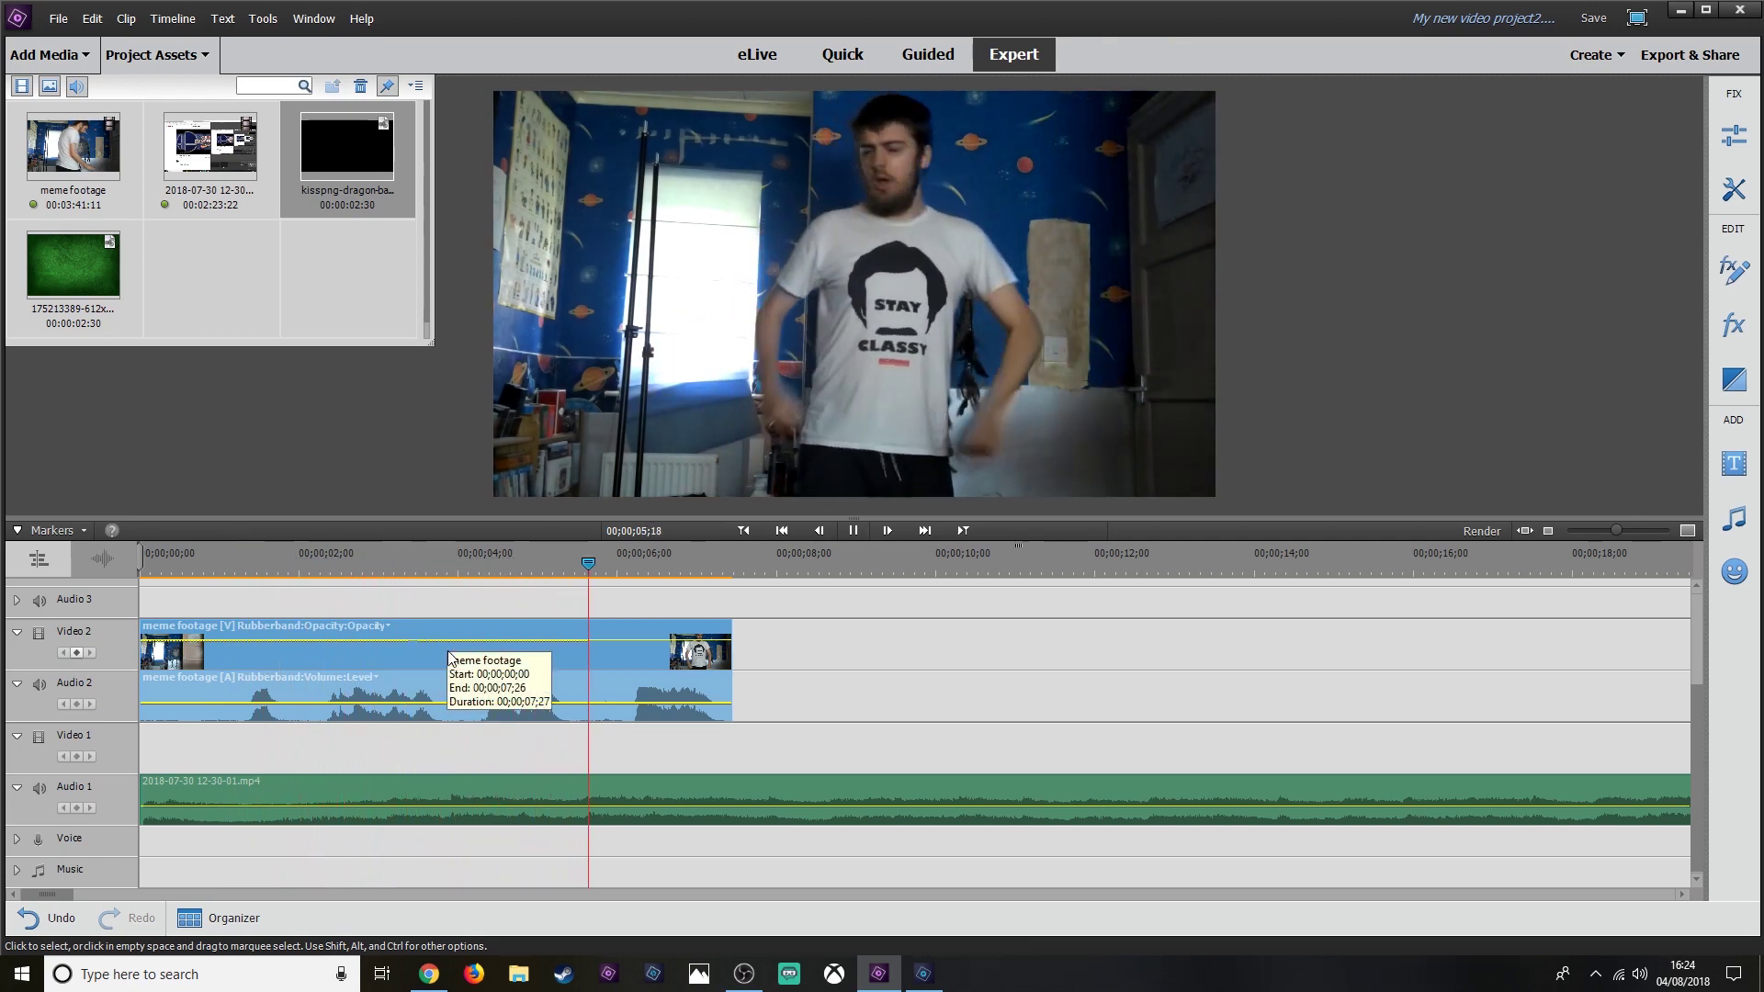
key("space")
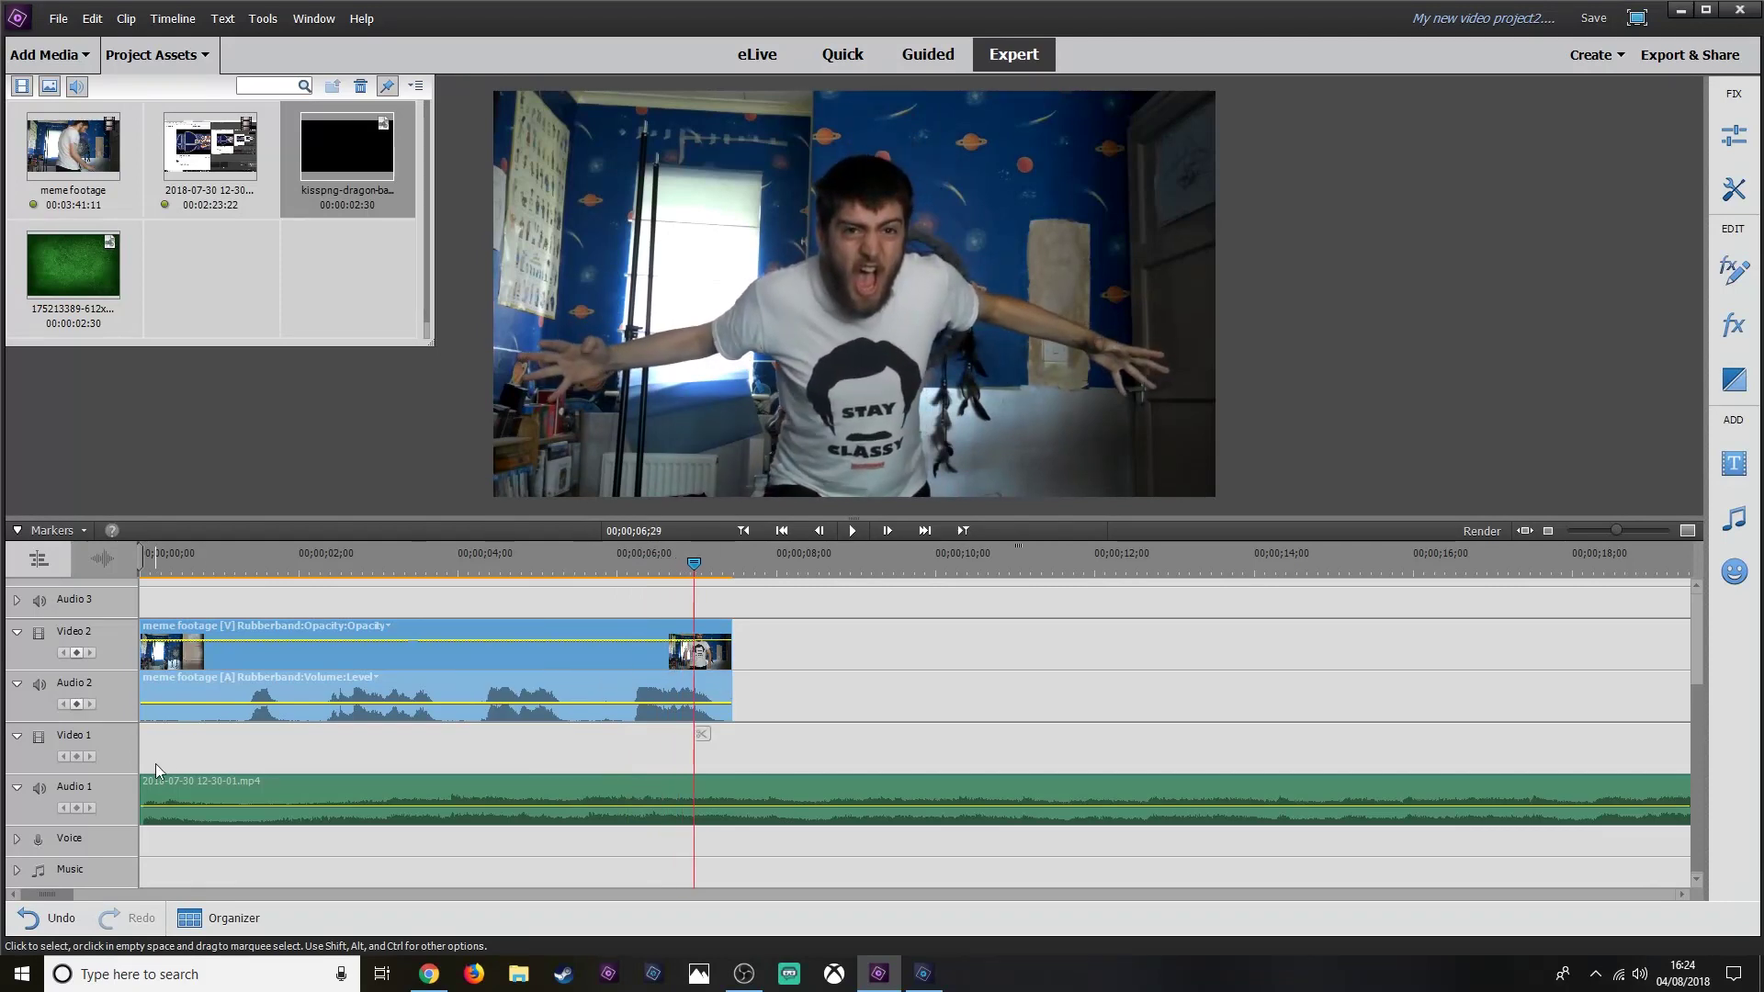
key("ctrl+z")
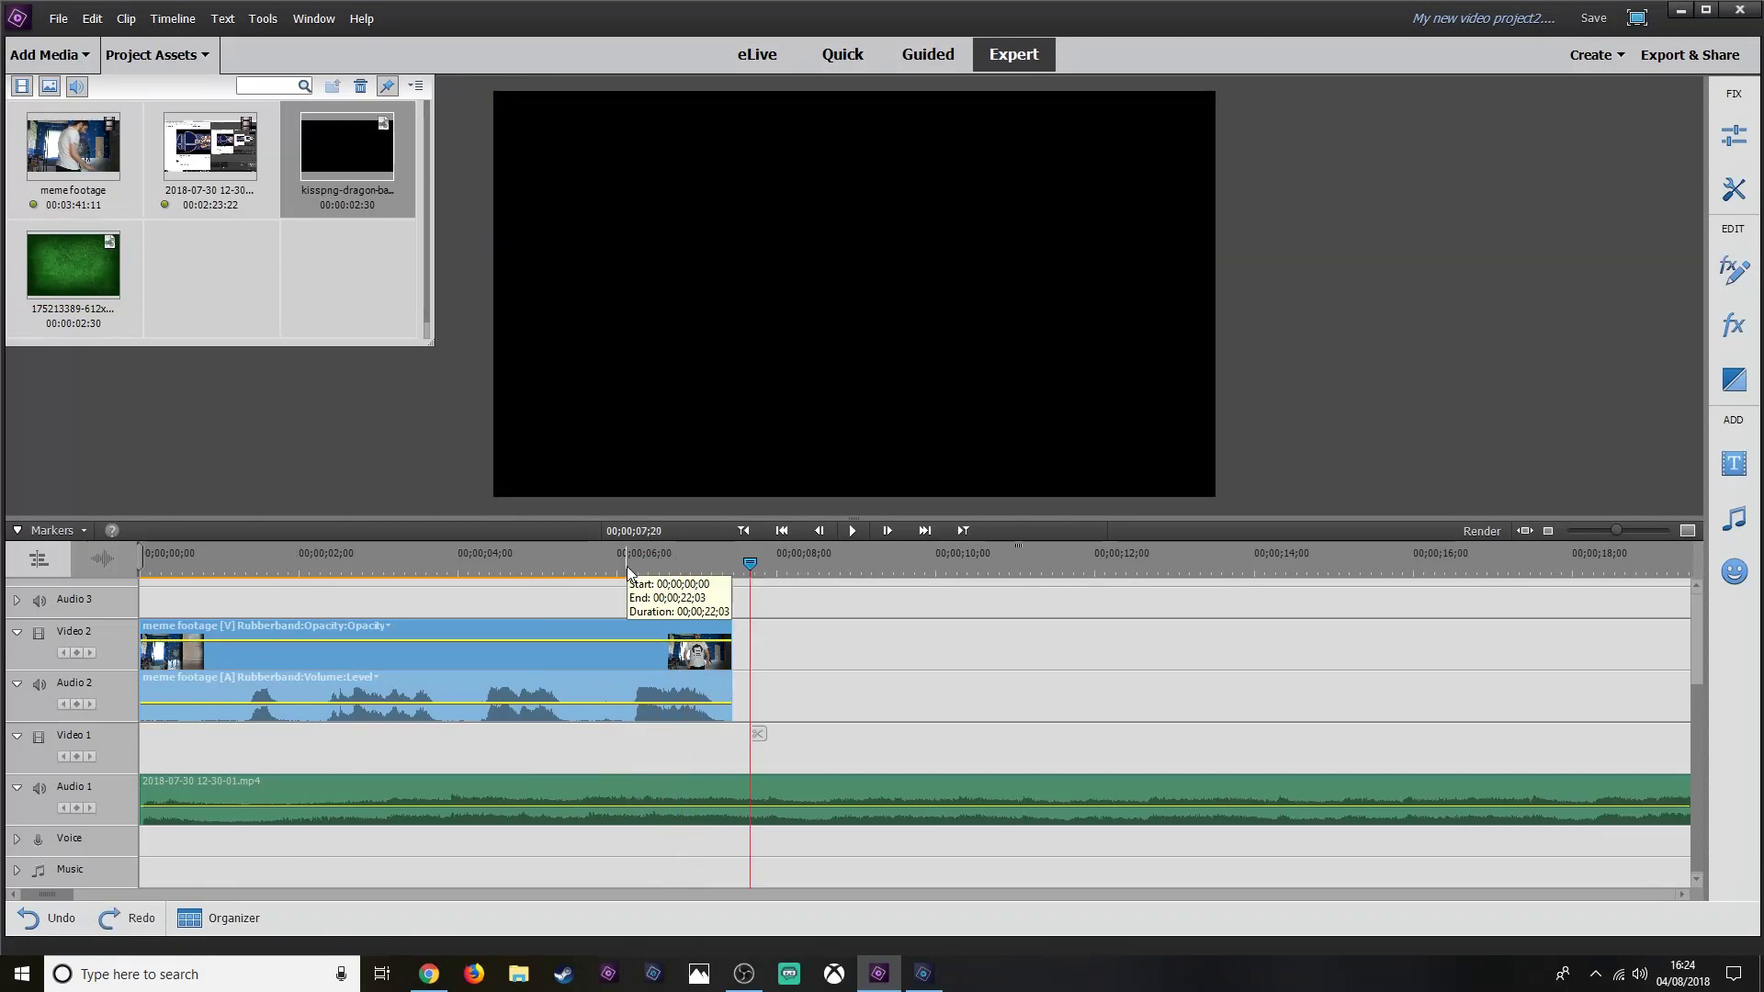
Export a freeze frame of the arms-spread scream at 06;24, then switch to Photoshop Elements.
left_click(628, 573)
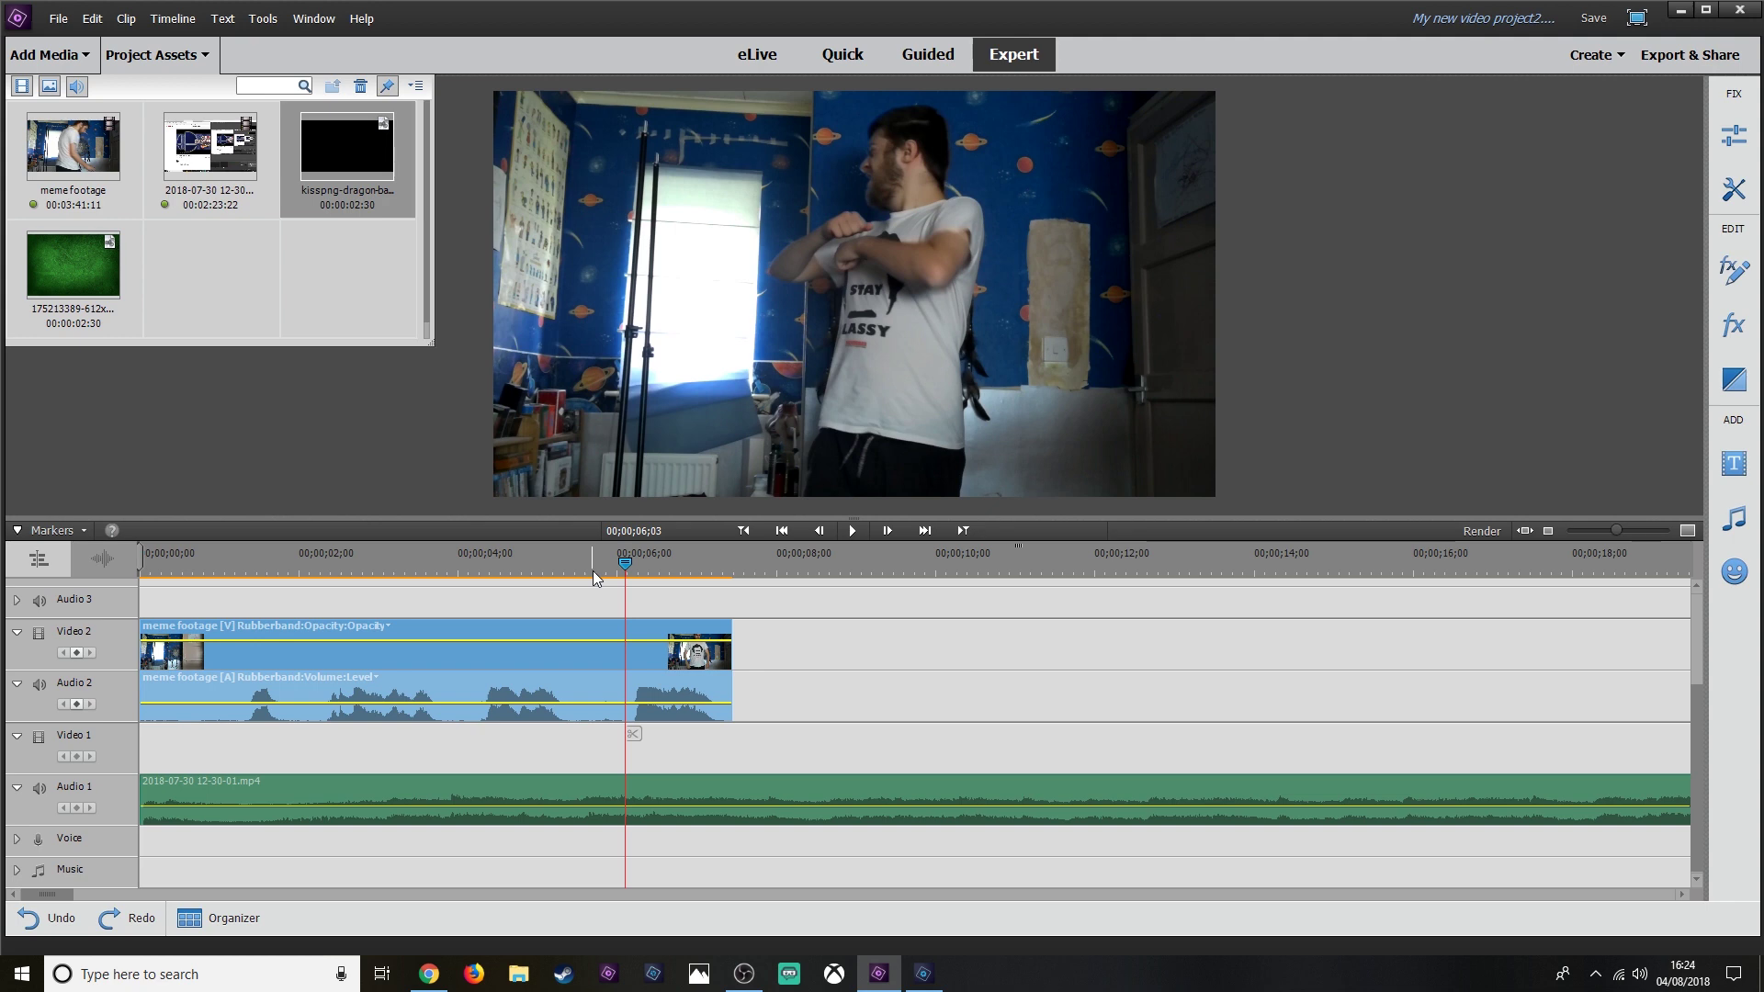
key("space")
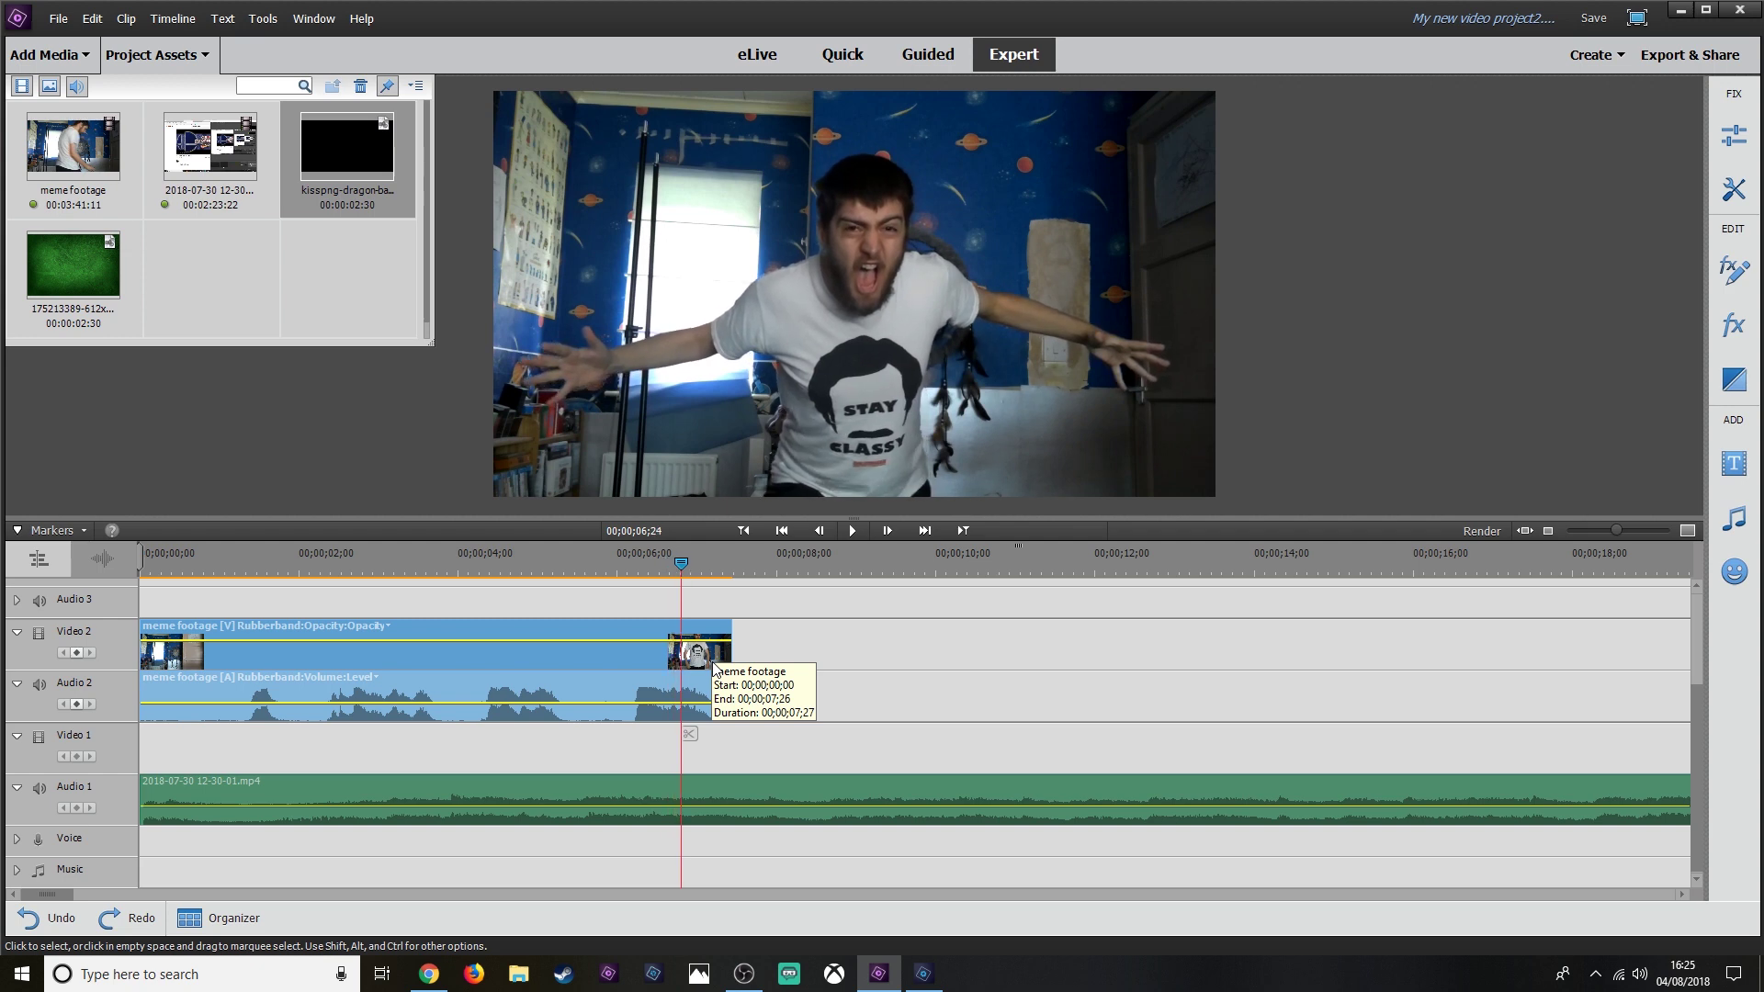
left_click(1734, 188)
left_click(1608, 188)
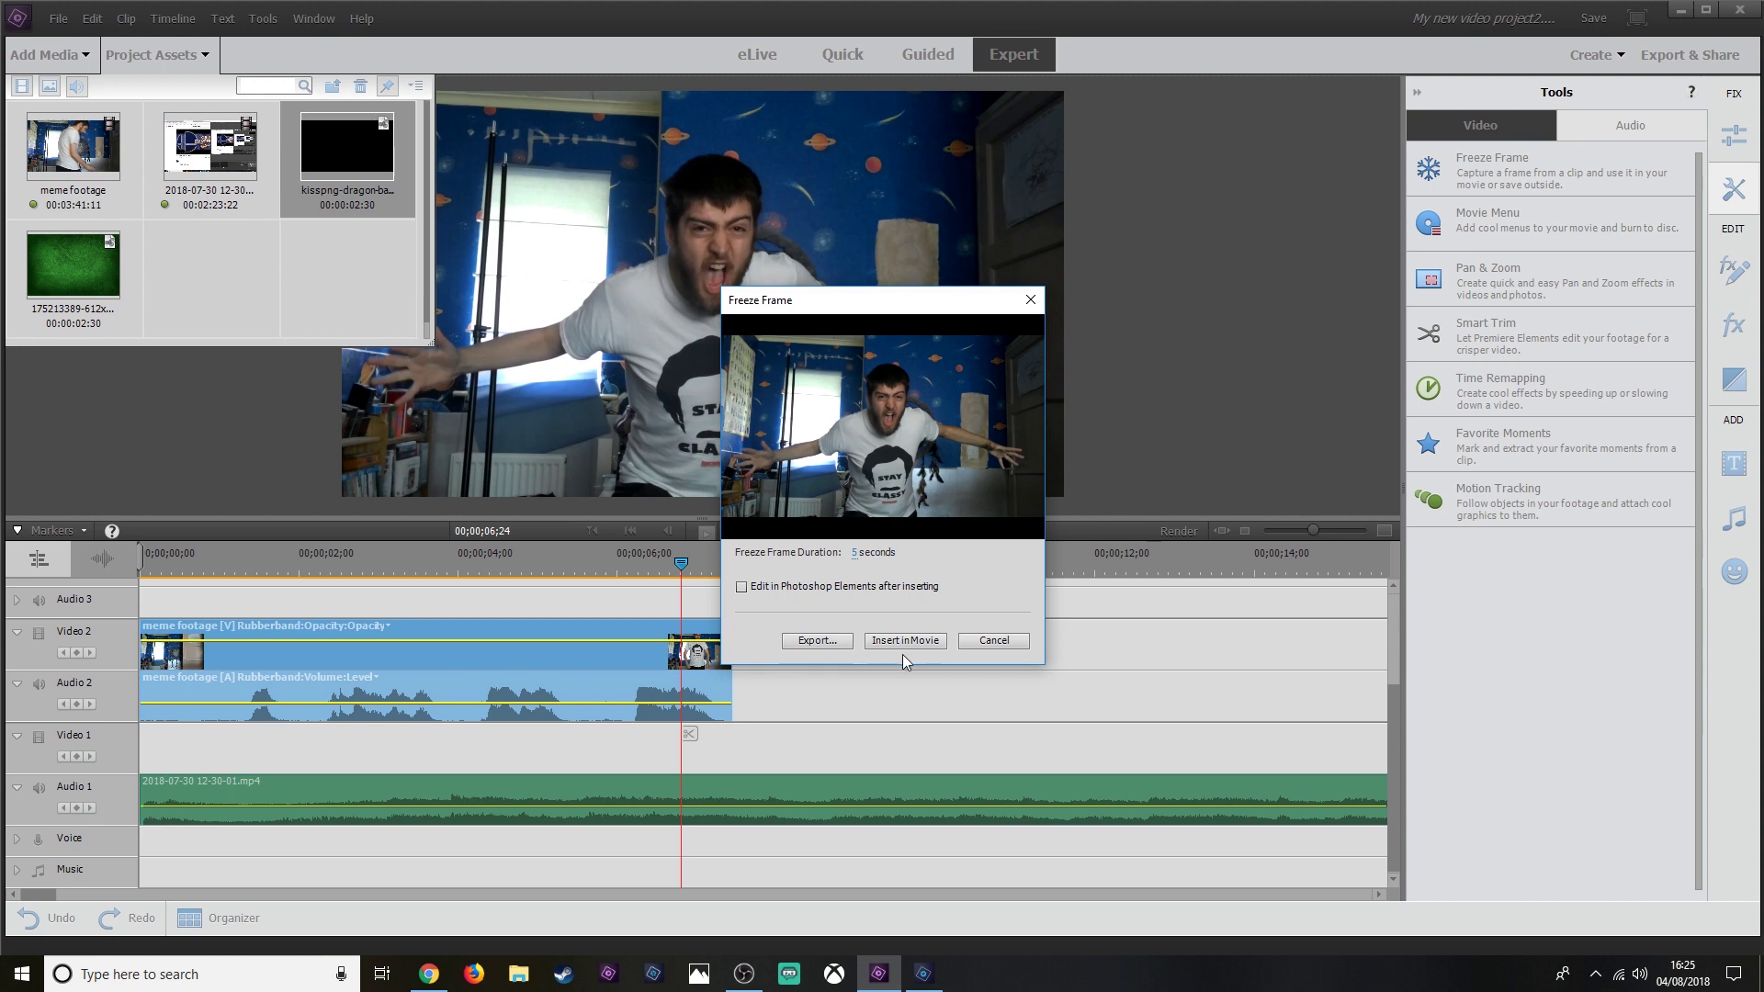
left_click(827, 643)
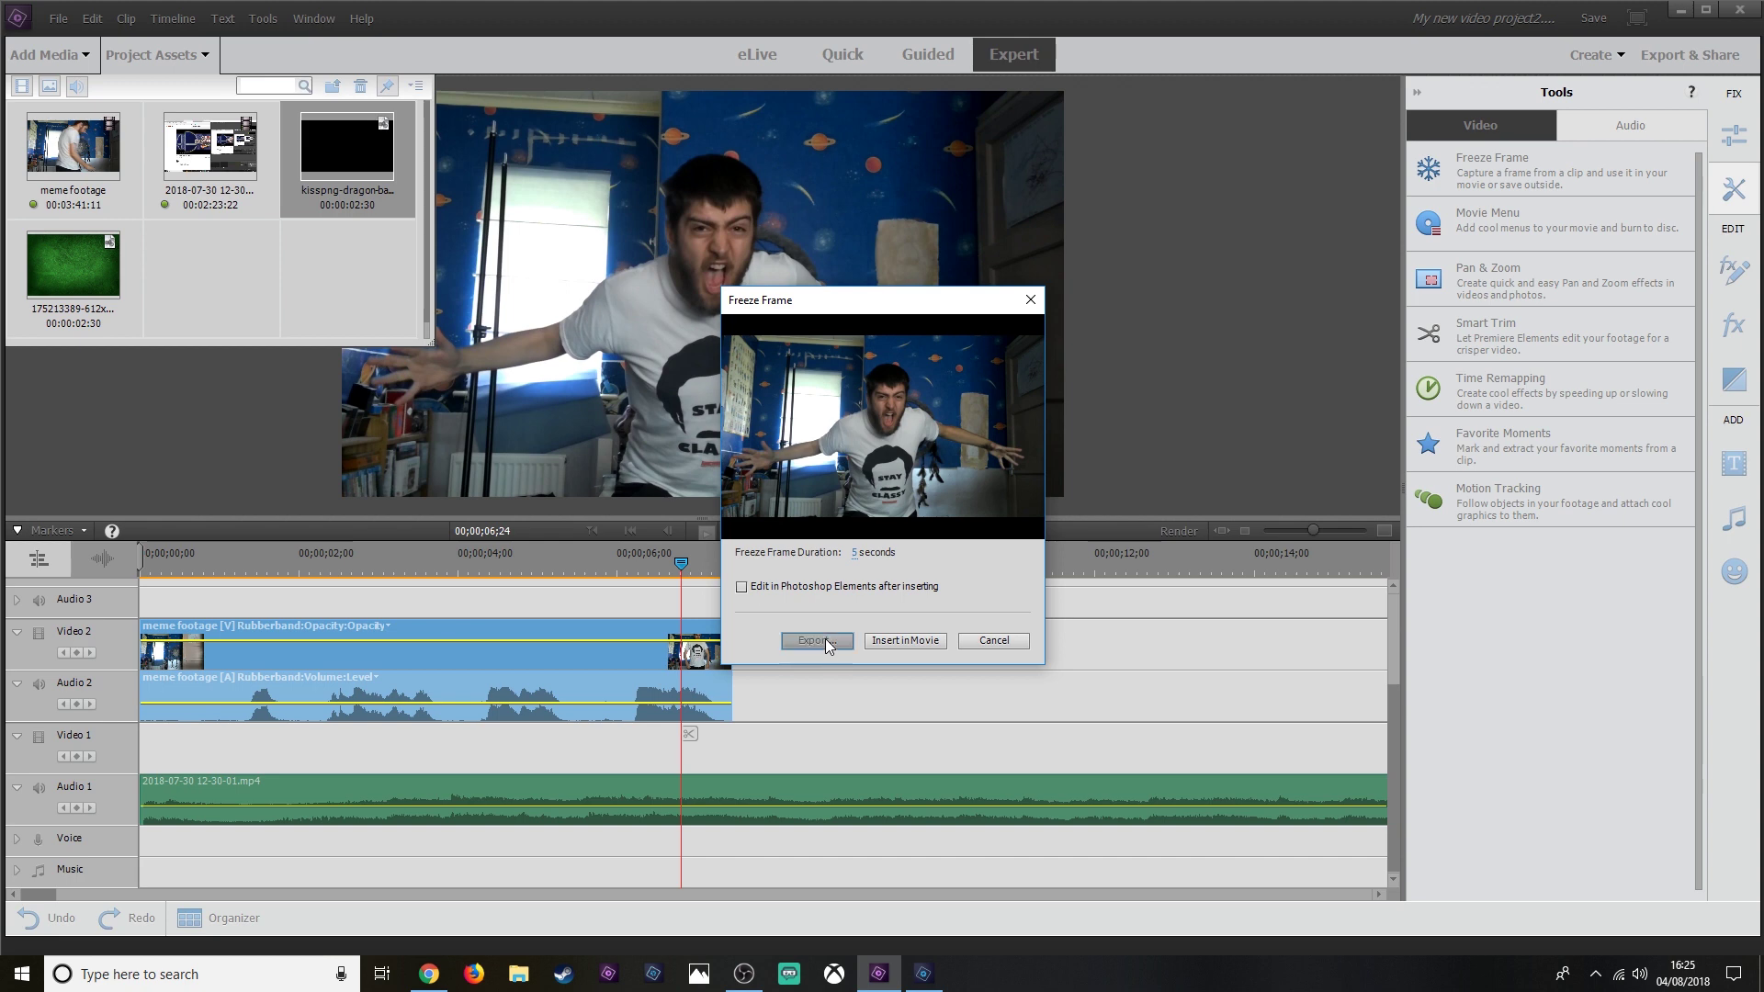
left_click(936, 974)
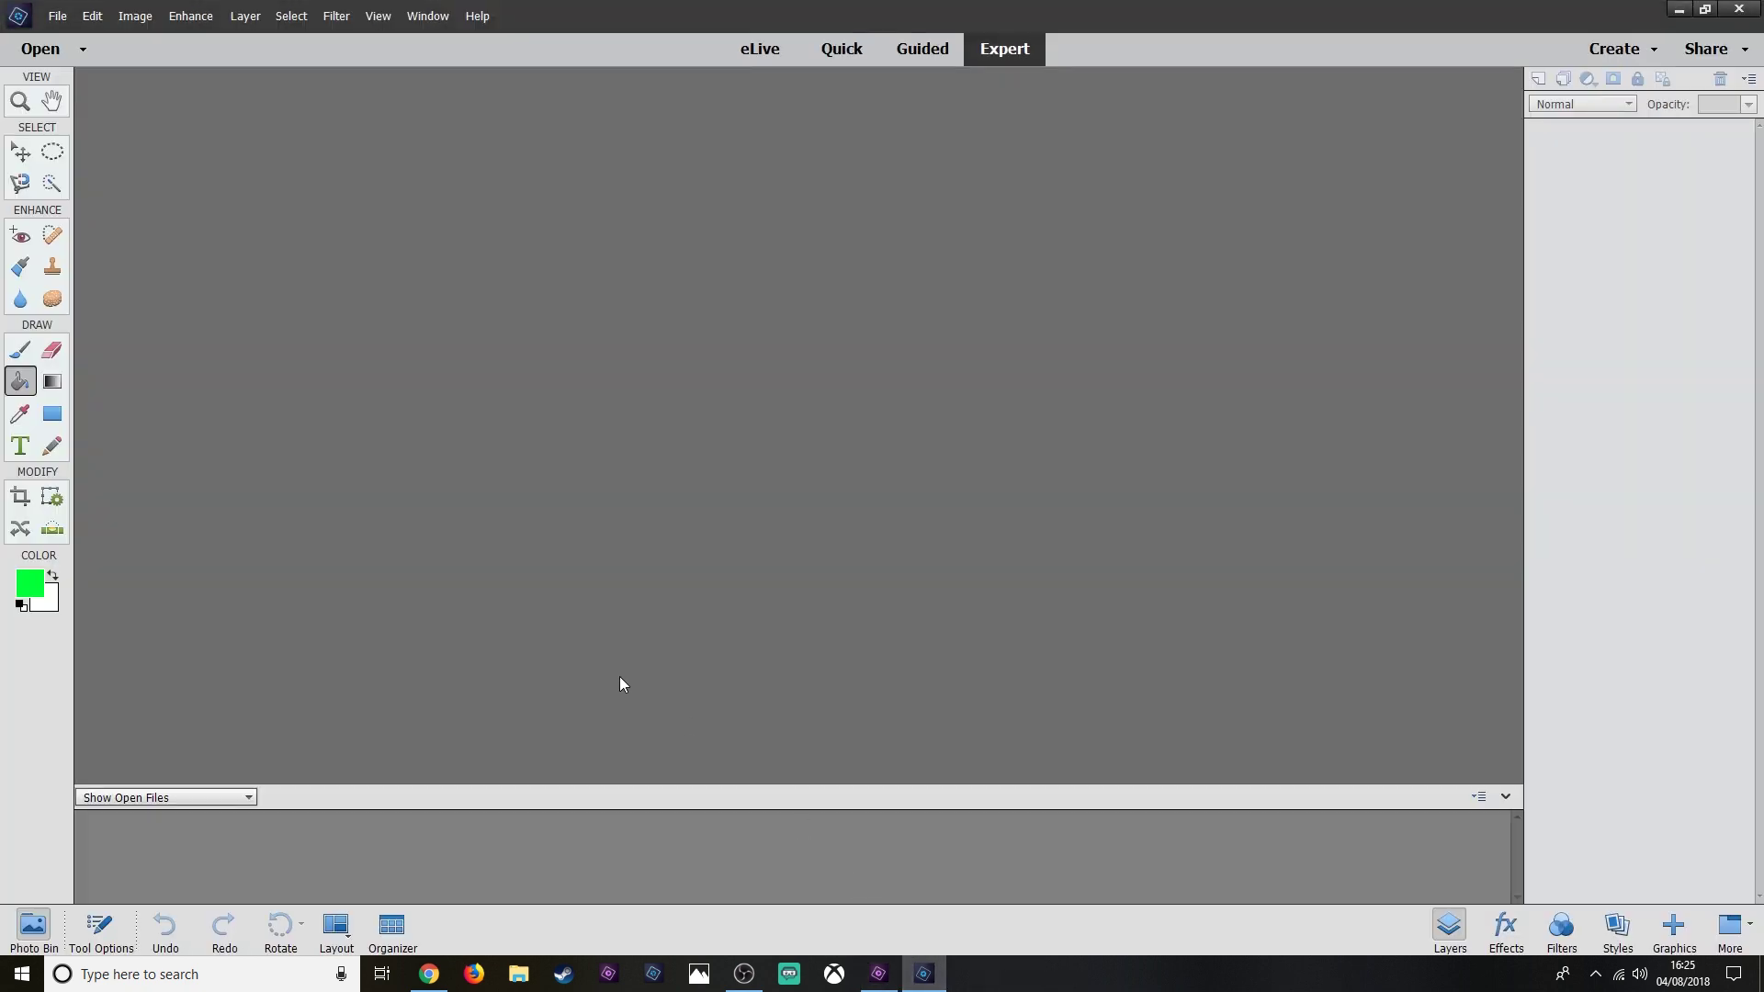
Open the recently edited me.jpg freeze frame and pick the Quick Selection tool.
left_click(56, 16)
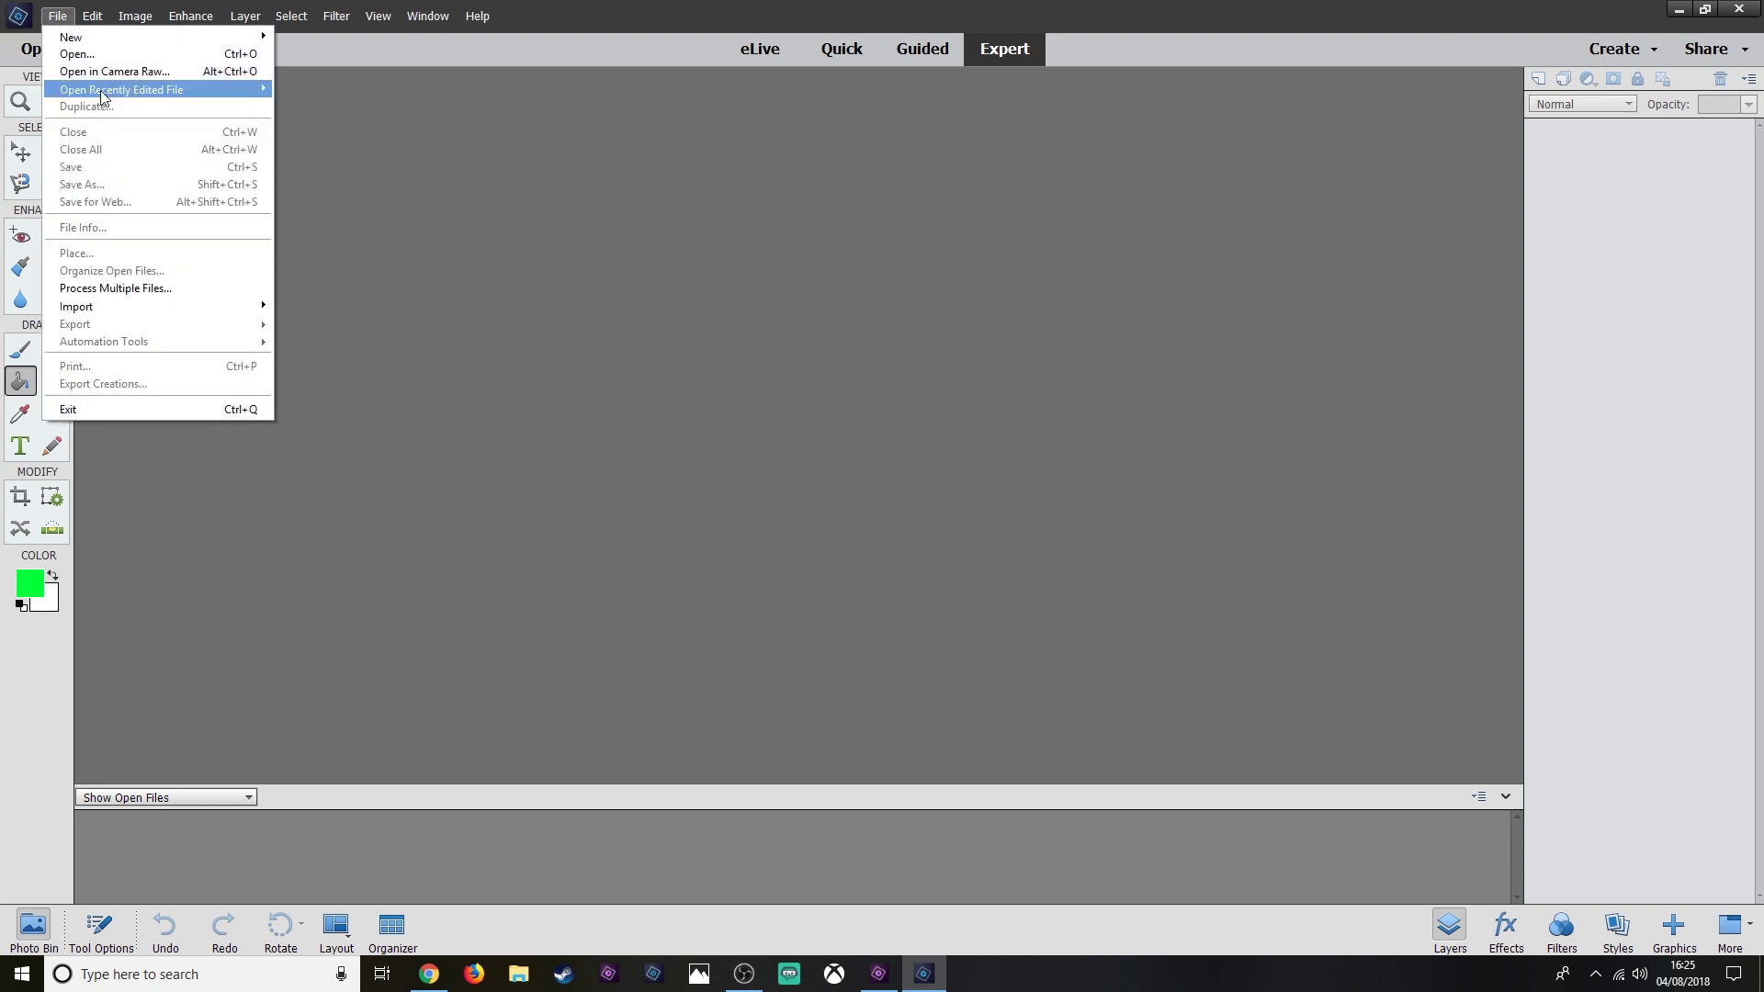
left_click(469, 191)
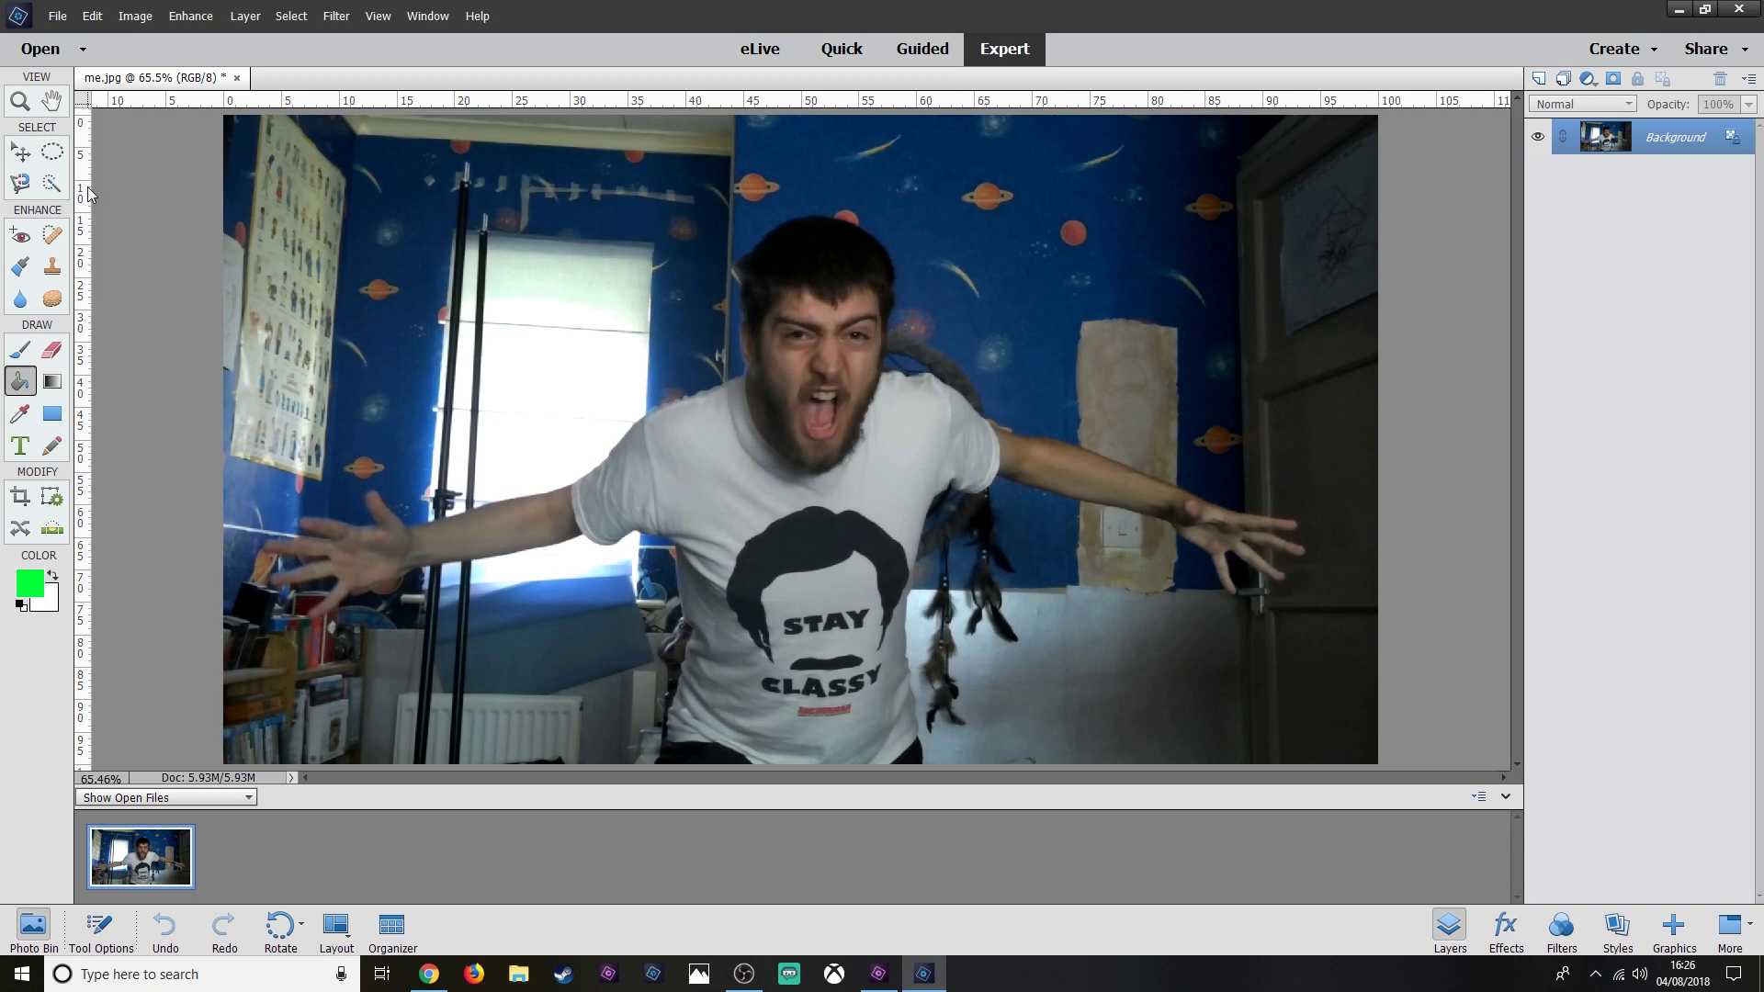
left_click(50, 185)
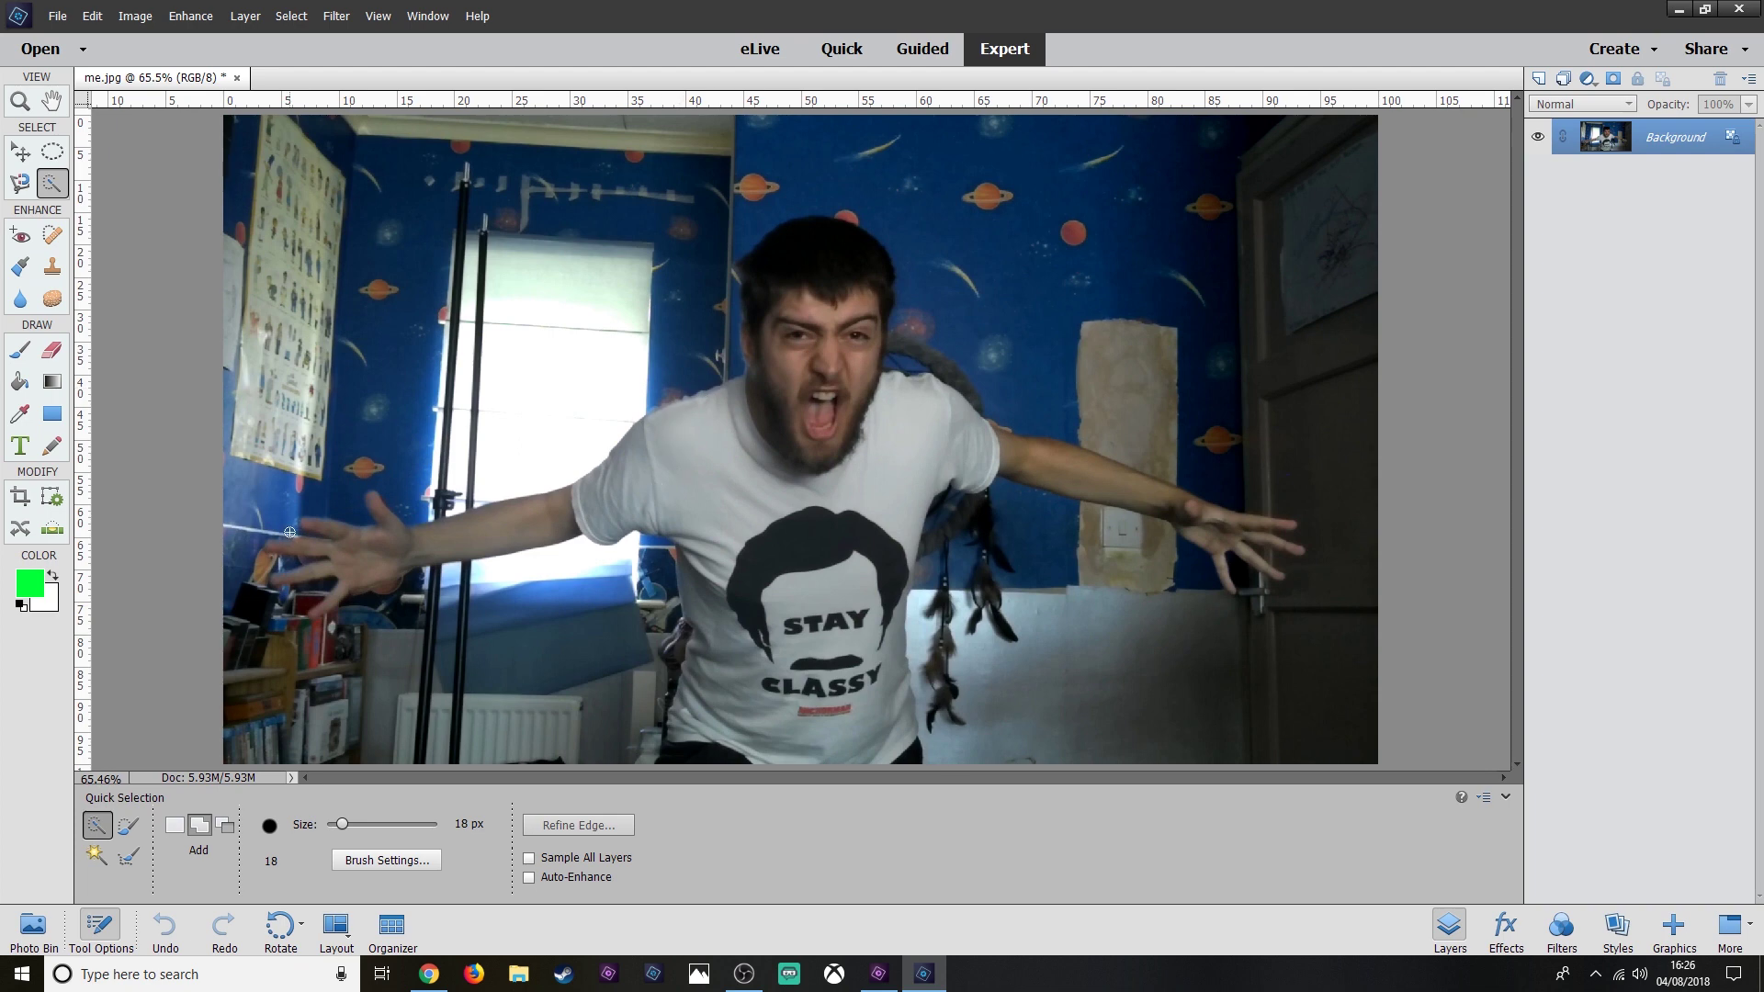
Paint a quick selection over the left hand, chest, right arm and lower shirt.
left_click_drag(371, 558, 398, 551)
mouse_move(563, 539)
left_mouse_down()
mouse_move(790, 432)
mouse_move(829, 311)
left_mouse_up()
mouse_move(937, 447)
left_mouse_down()
mouse_move(993, 432)
mouse_move(1021, 455)
left_mouse_up()
mouse_move(1126, 492)
left_mouse_down()
mouse_move(1252, 555)
mouse_move(1260, 527)
left_mouse_up()
mouse_move(896, 570)
left_mouse_down()
mouse_move(781, 606)
mouse_move(768, 718)
mouse_move(814, 560)
mouse_move(863, 681)
left_mouse_up()
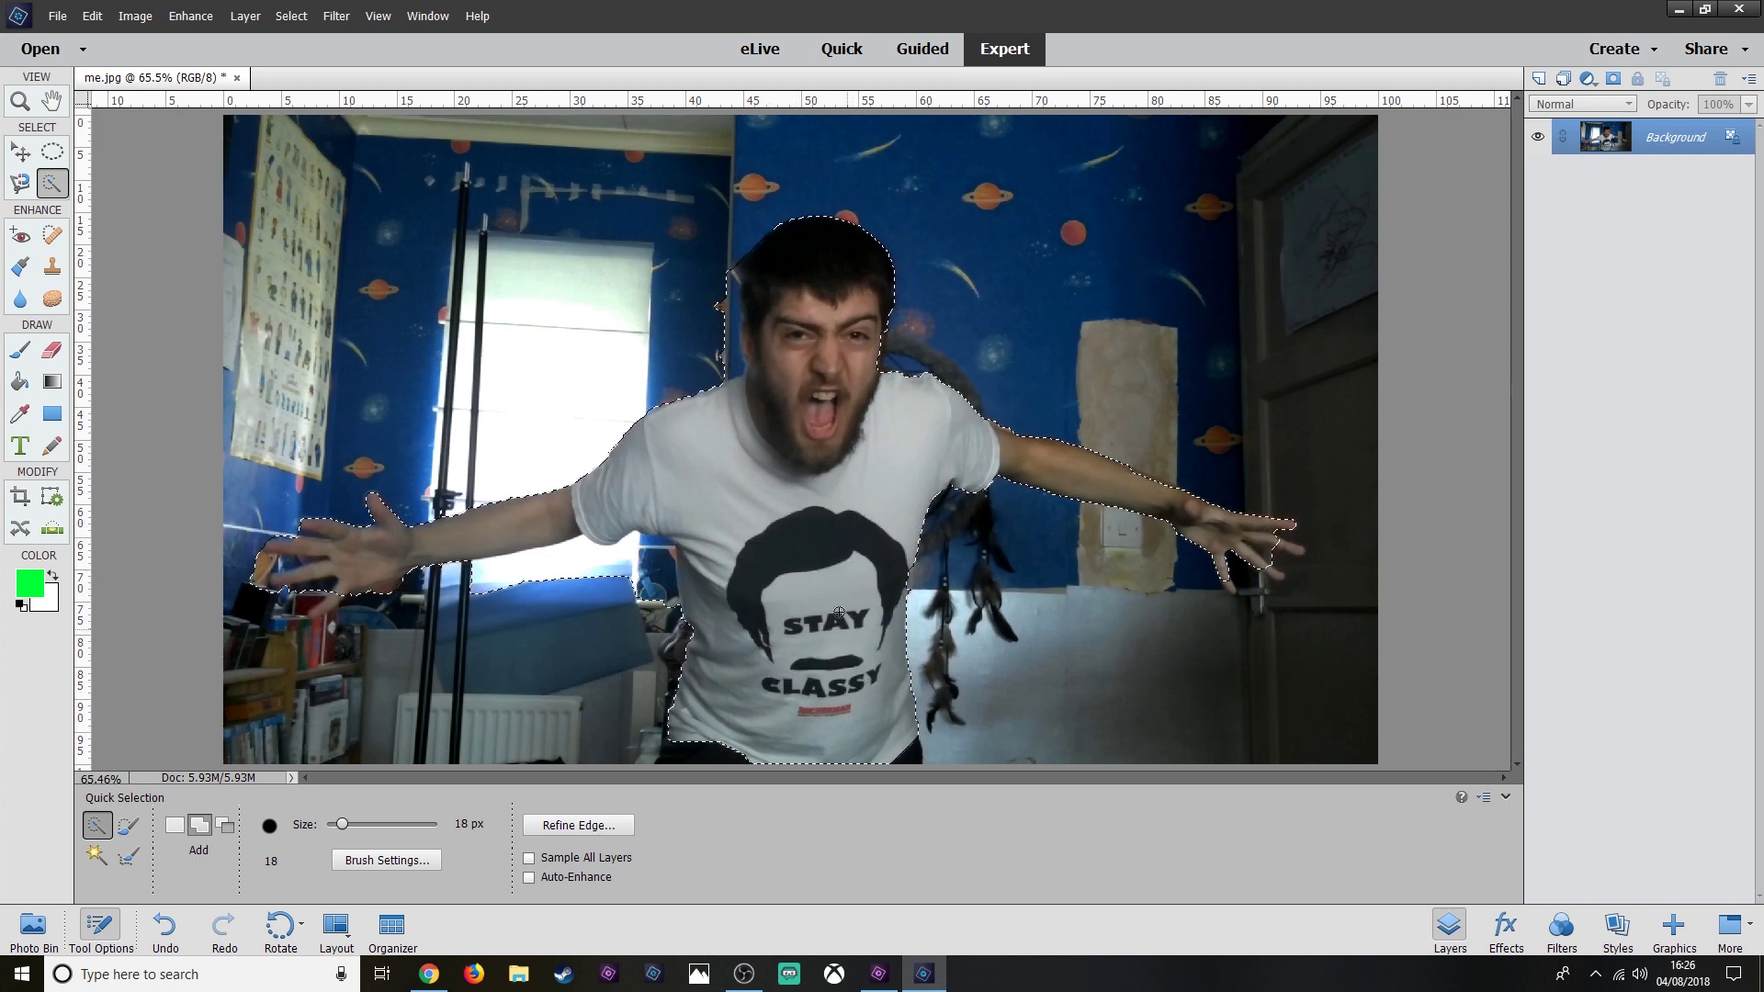
left_click(567, 825)
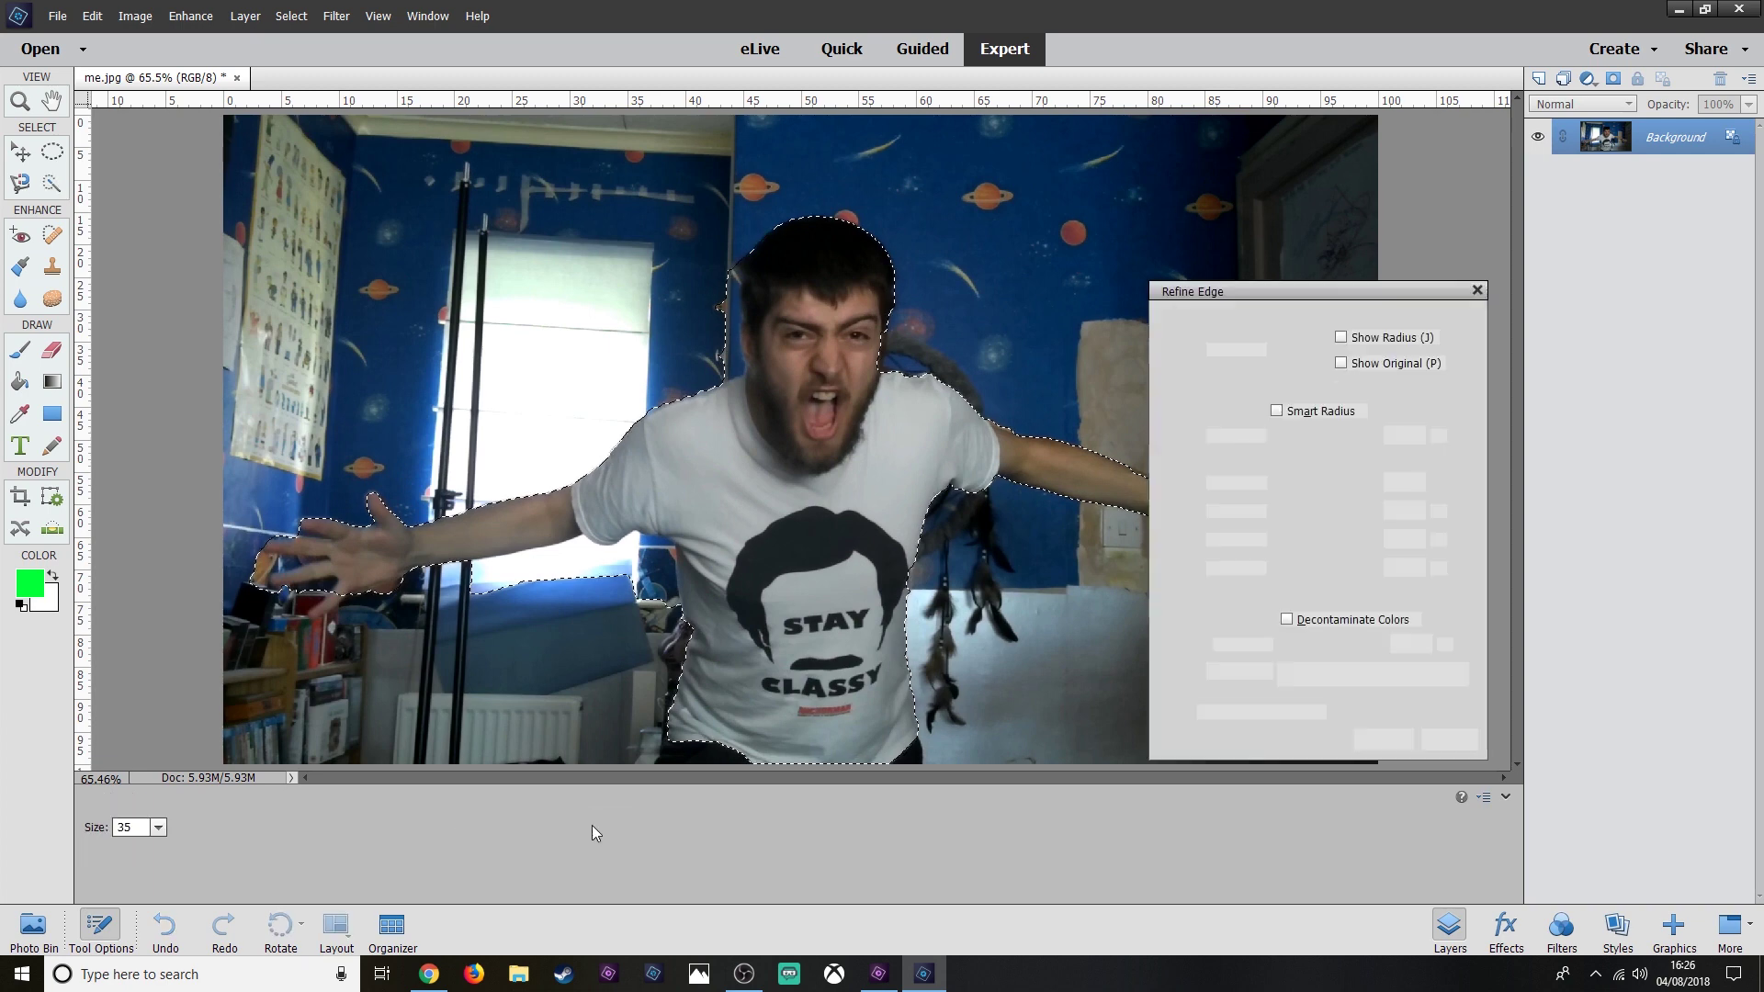
Cancel Refine Edge and undo the lower-shirt and right-hand selection strokes.
left_click_drag(1329, 299, 1479, 250)
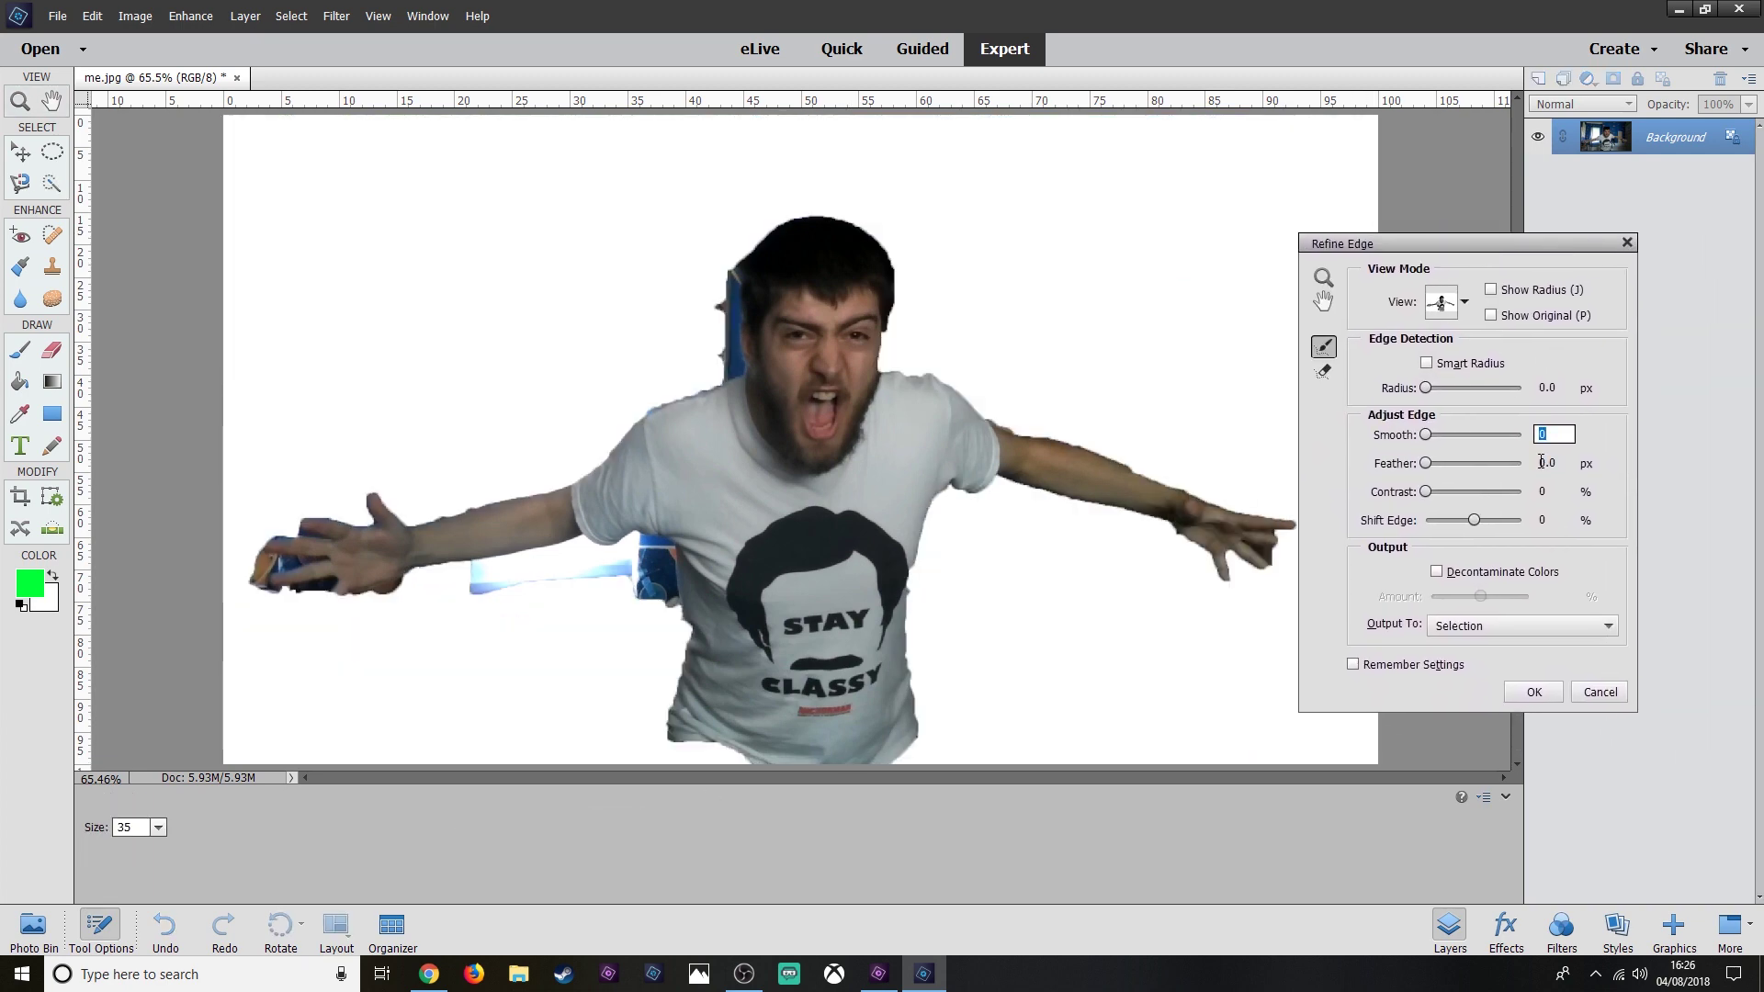
left_click(1600, 691)
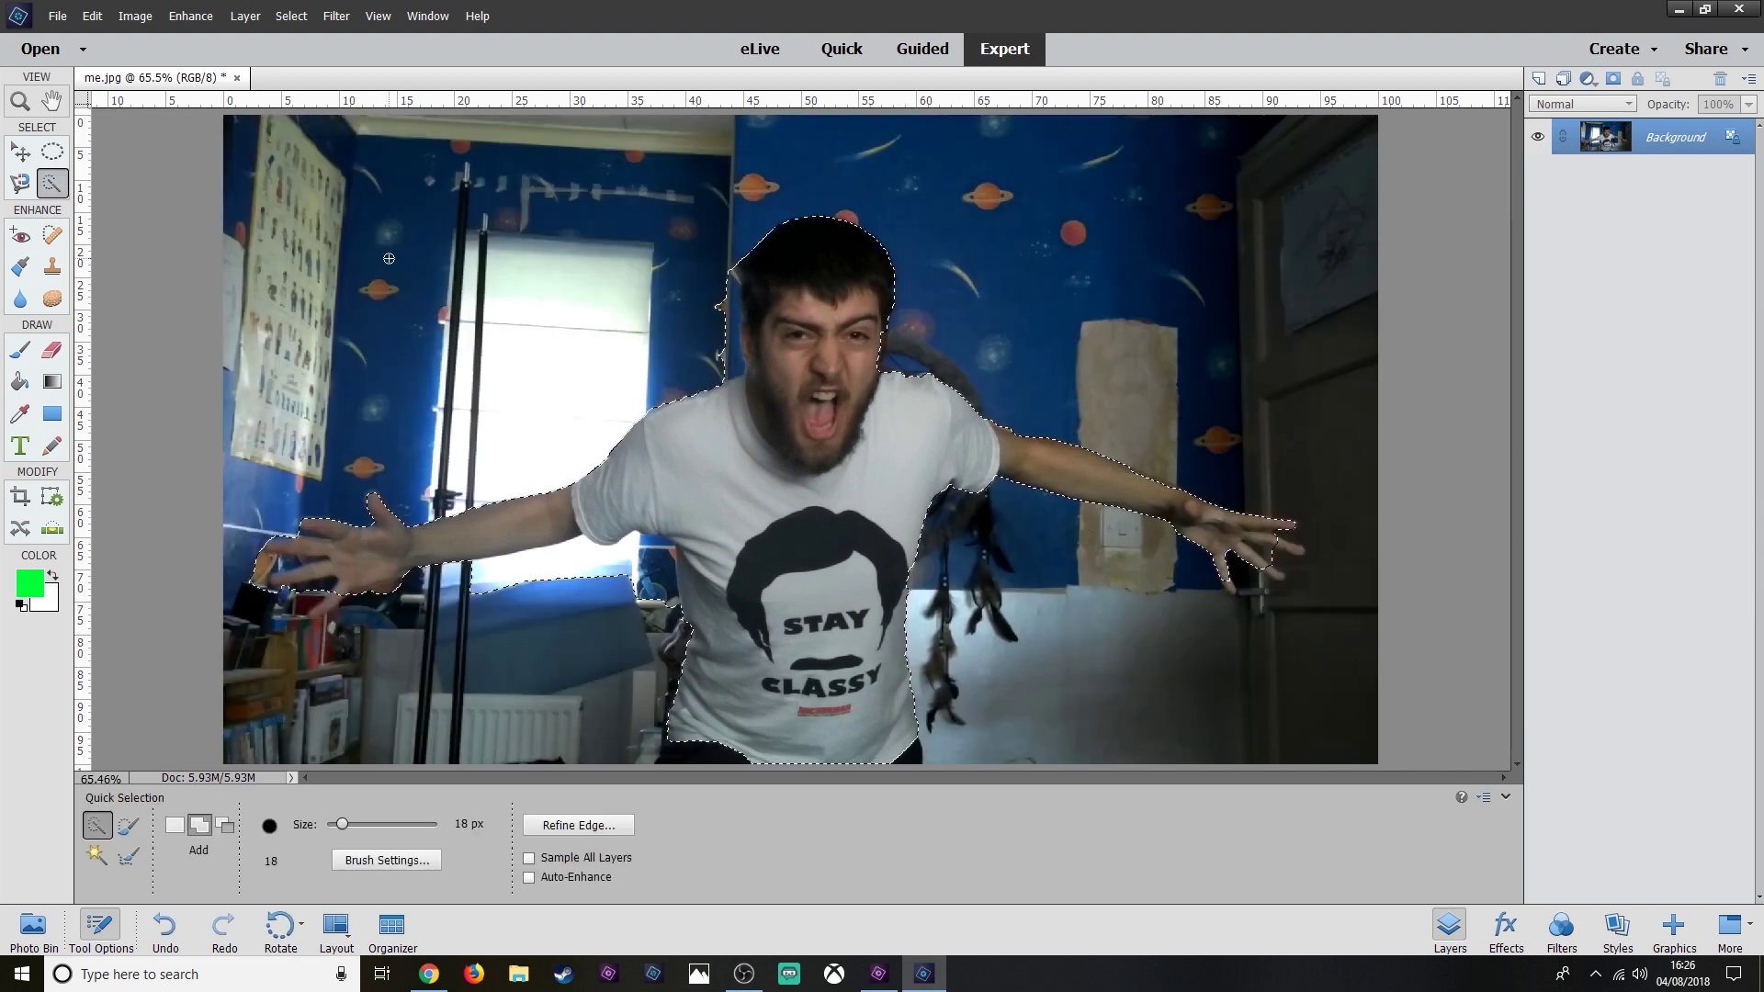
key("ctrl+z")
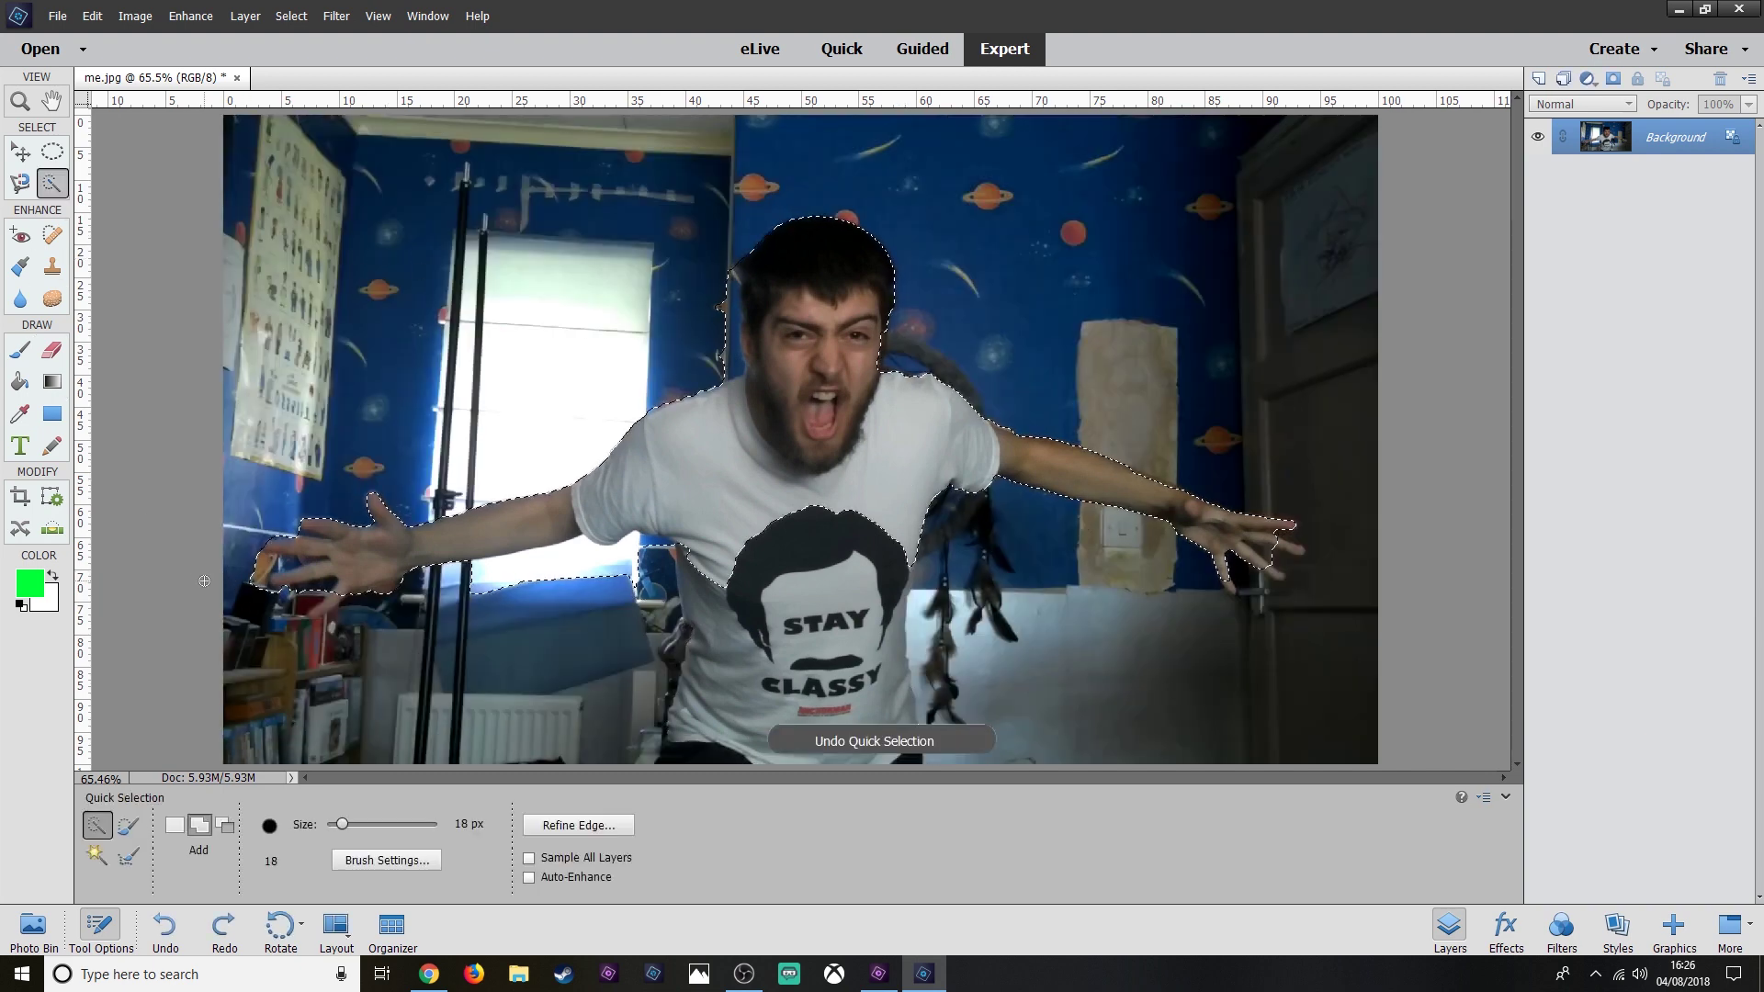
key("ctrl+z")
key("ctrl+z")
key("ctrl+z")
key("ctrl+z")
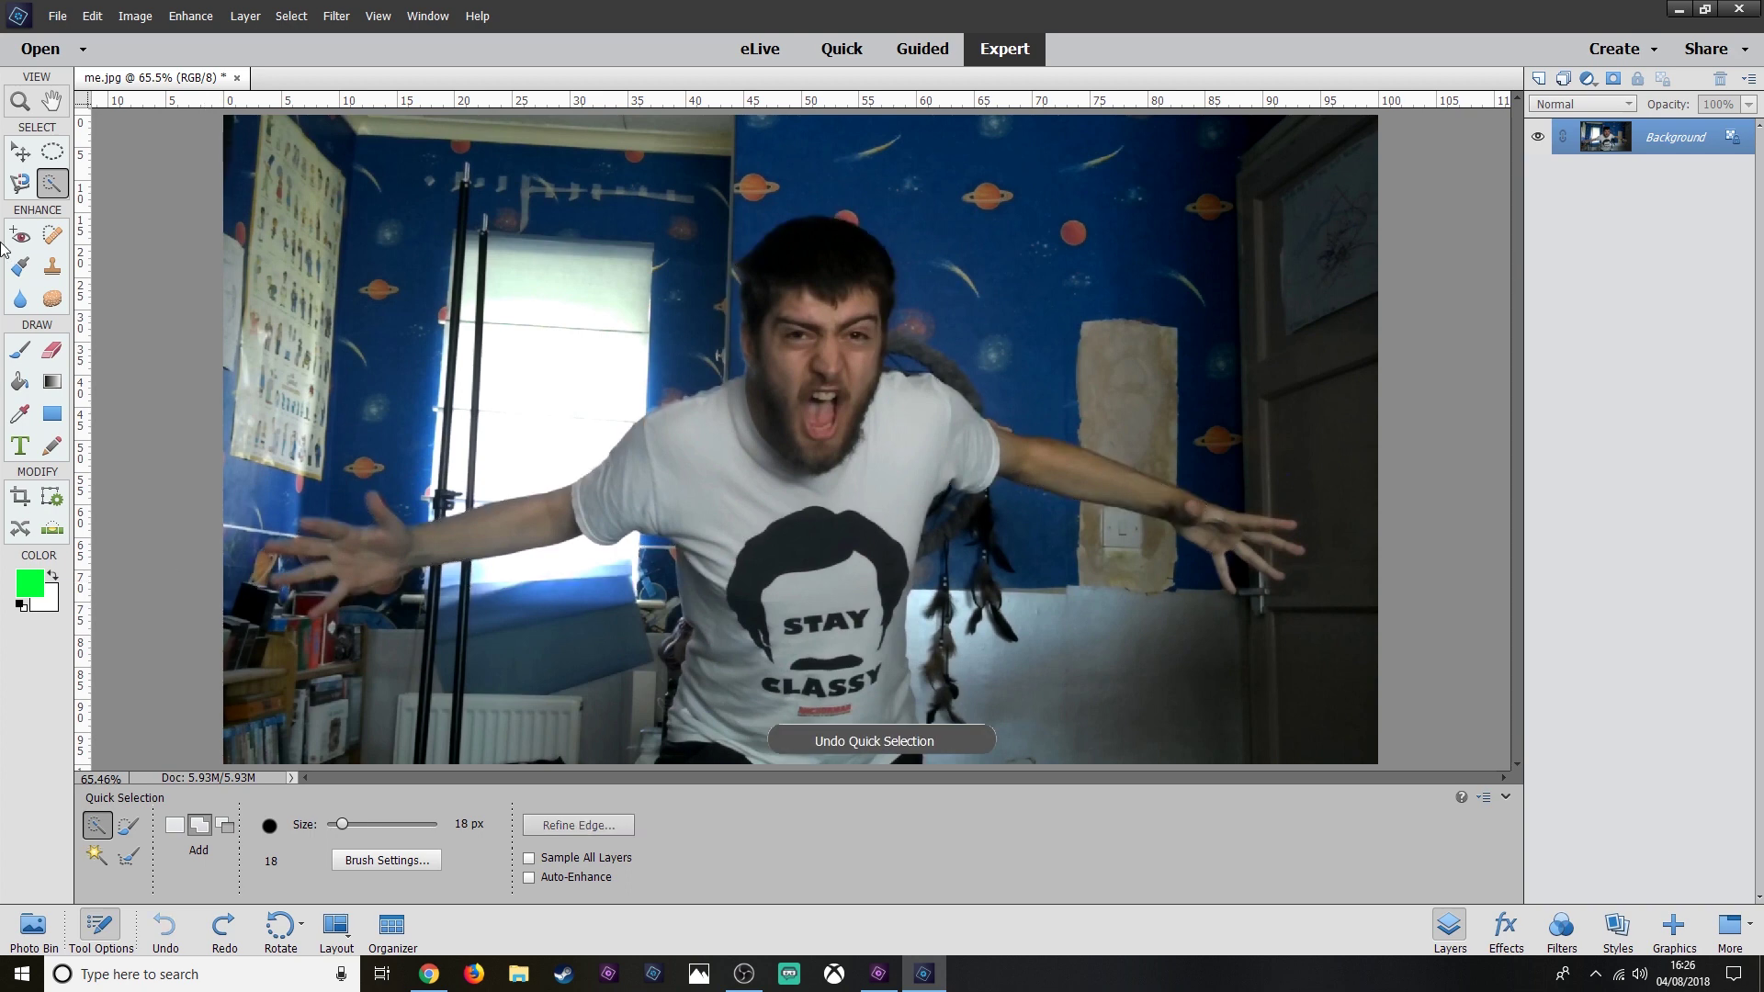
Trim the selection along the arm and shirt edges, then re-add the left arm and torso.
left_click(42, 342)
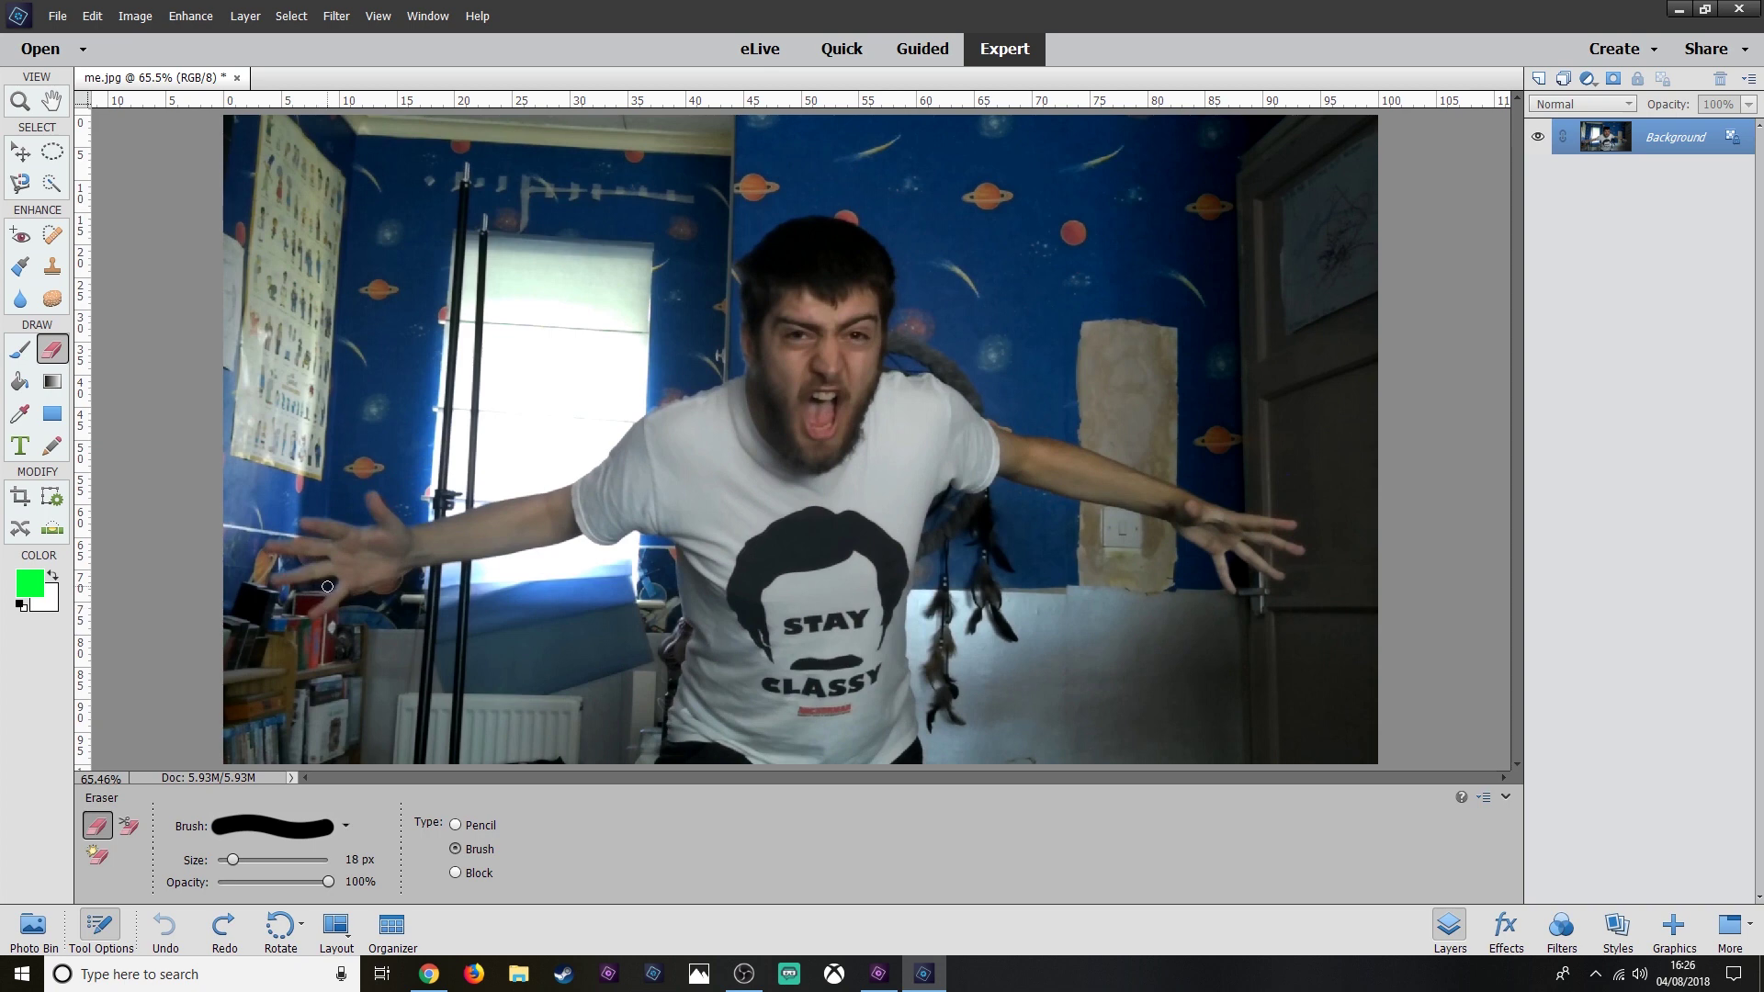
mouse_move(416, 520)
left_mouse_down()
mouse_move(616, 462)
mouse_move(735, 372)
mouse_move(744, 262)
mouse_move(778, 226)
mouse_move(824, 211)
mouse_move(870, 231)
mouse_move(898, 265)
mouse_move(891, 331)
mouse_move(919, 375)
mouse_move(1298, 516)
mouse_move(1286, 577)
mouse_move(1238, 595)
mouse_move(1110, 516)
mouse_move(971, 481)
mouse_move(930, 498)
mouse_move(905, 696)
mouse_move(926, 770)
left_mouse_up()
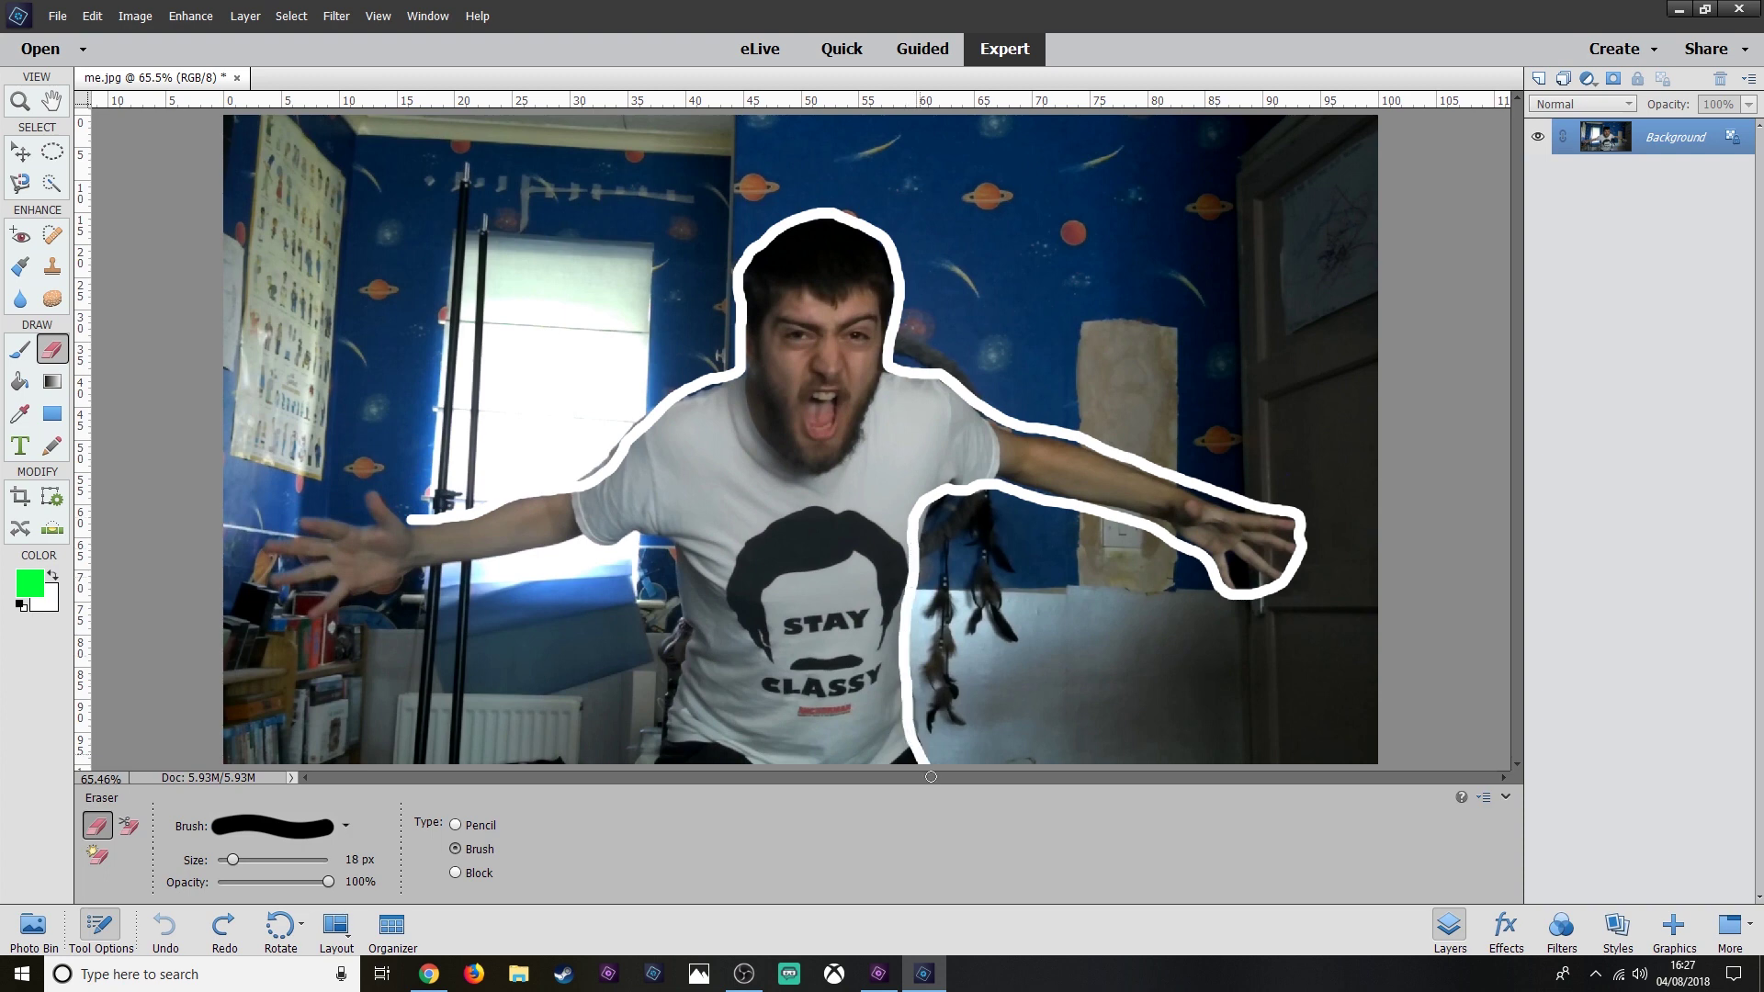
mouse_move(648, 764)
left_mouse_down()
mouse_move(678, 555)
mouse_move(551, 544)
mouse_move(319, 608)
mouse_move(266, 563)
mouse_move(360, 511)
mouse_move(403, 522)
left_mouse_up()
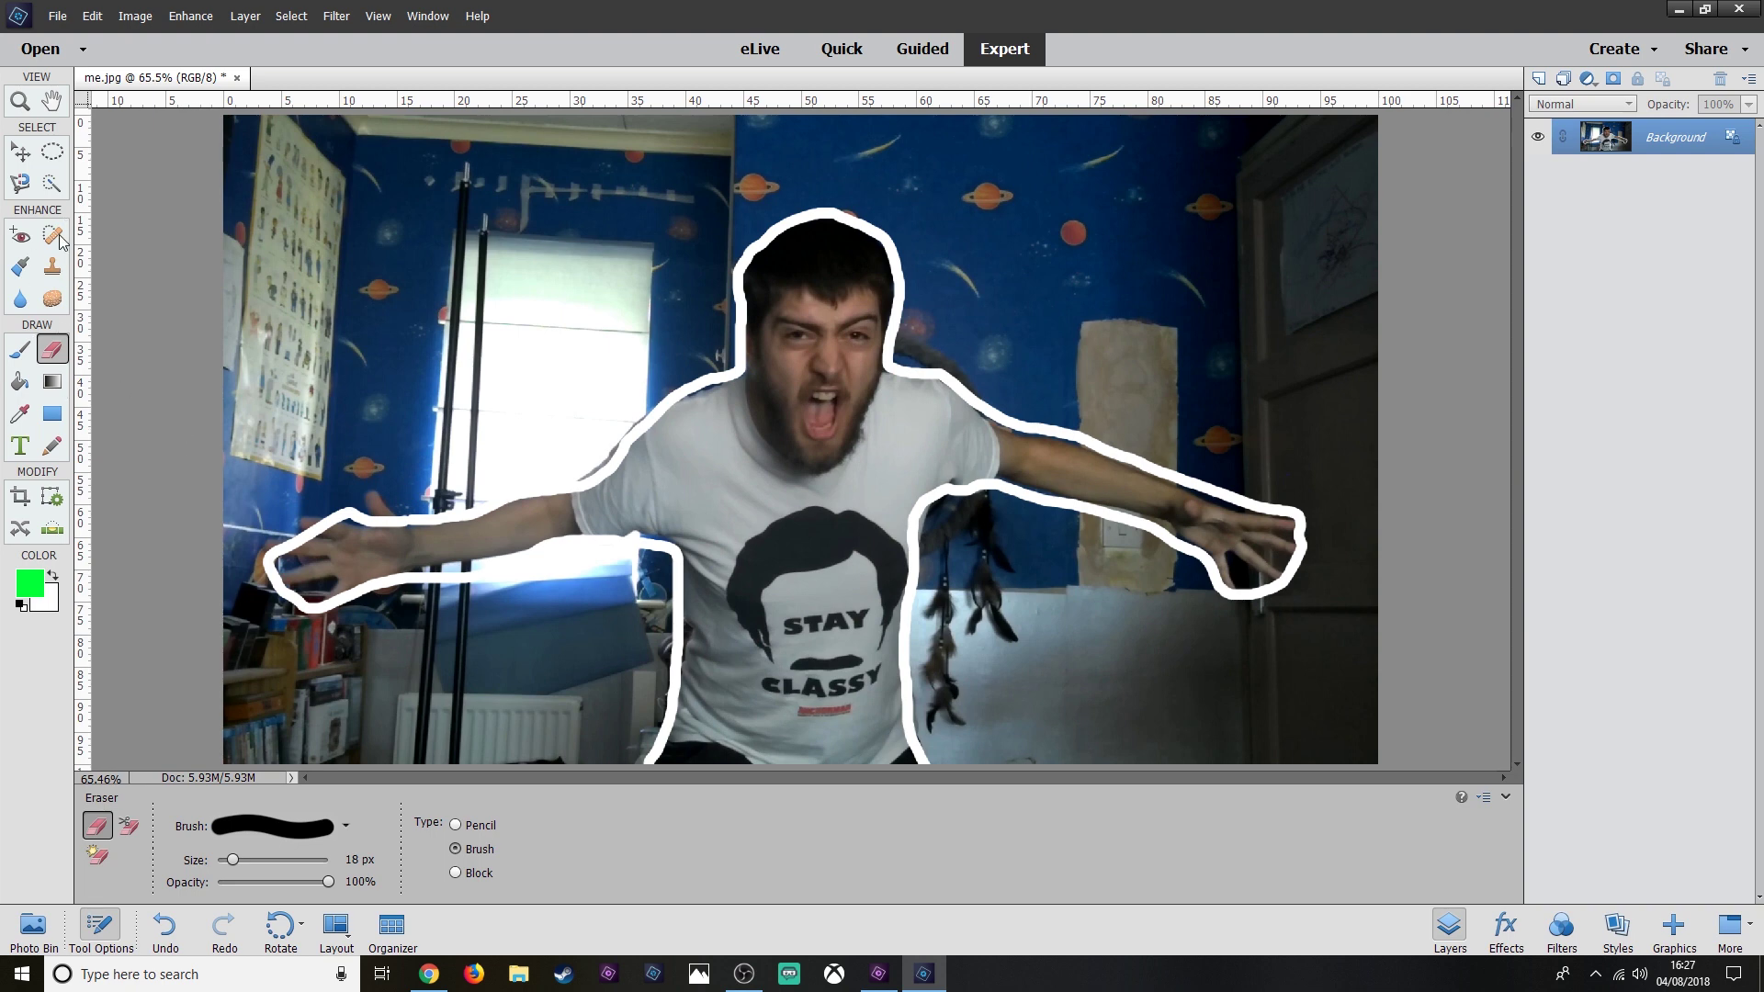
mouse_move(349, 598)
left_mouse_down()
mouse_move(331, 563)
mouse_move(475, 529)
mouse_move(656, 524)
mouse_move(875, 359)
mouse_move(887, 465)
mouse_move(1116, 473)
mouse_move(860, 563)
mouse_move(807, 718)
left_mouse_up()
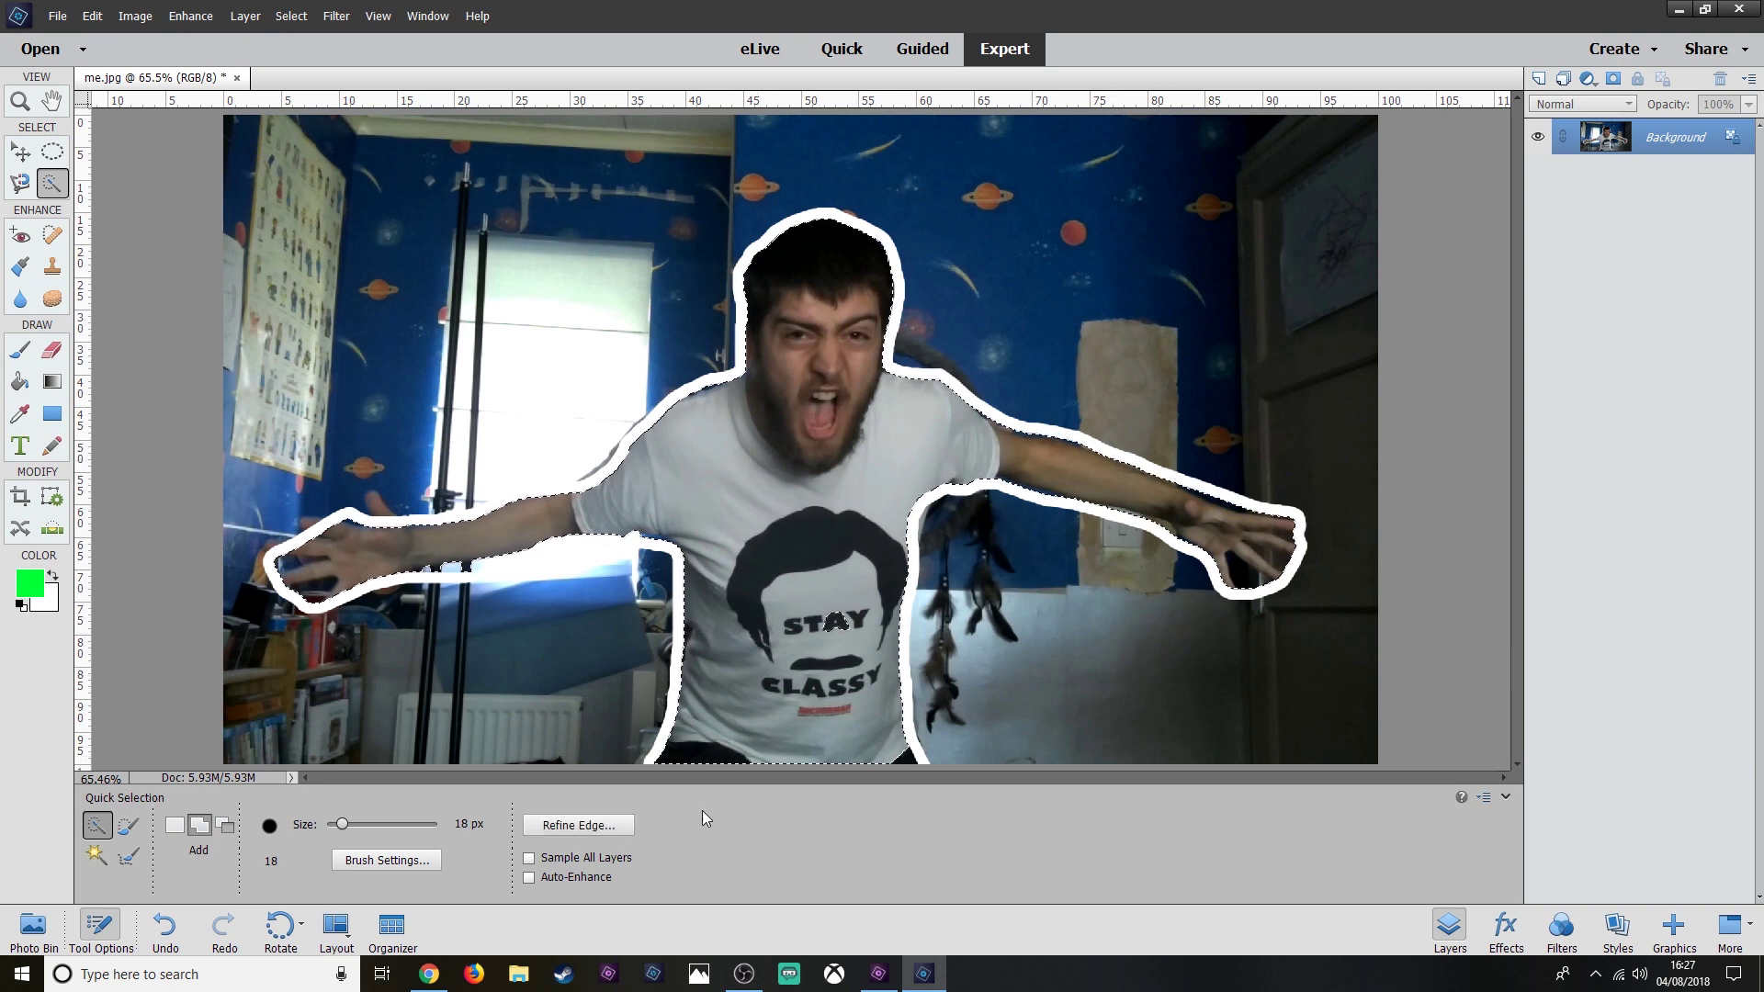
left_click(630, 823)
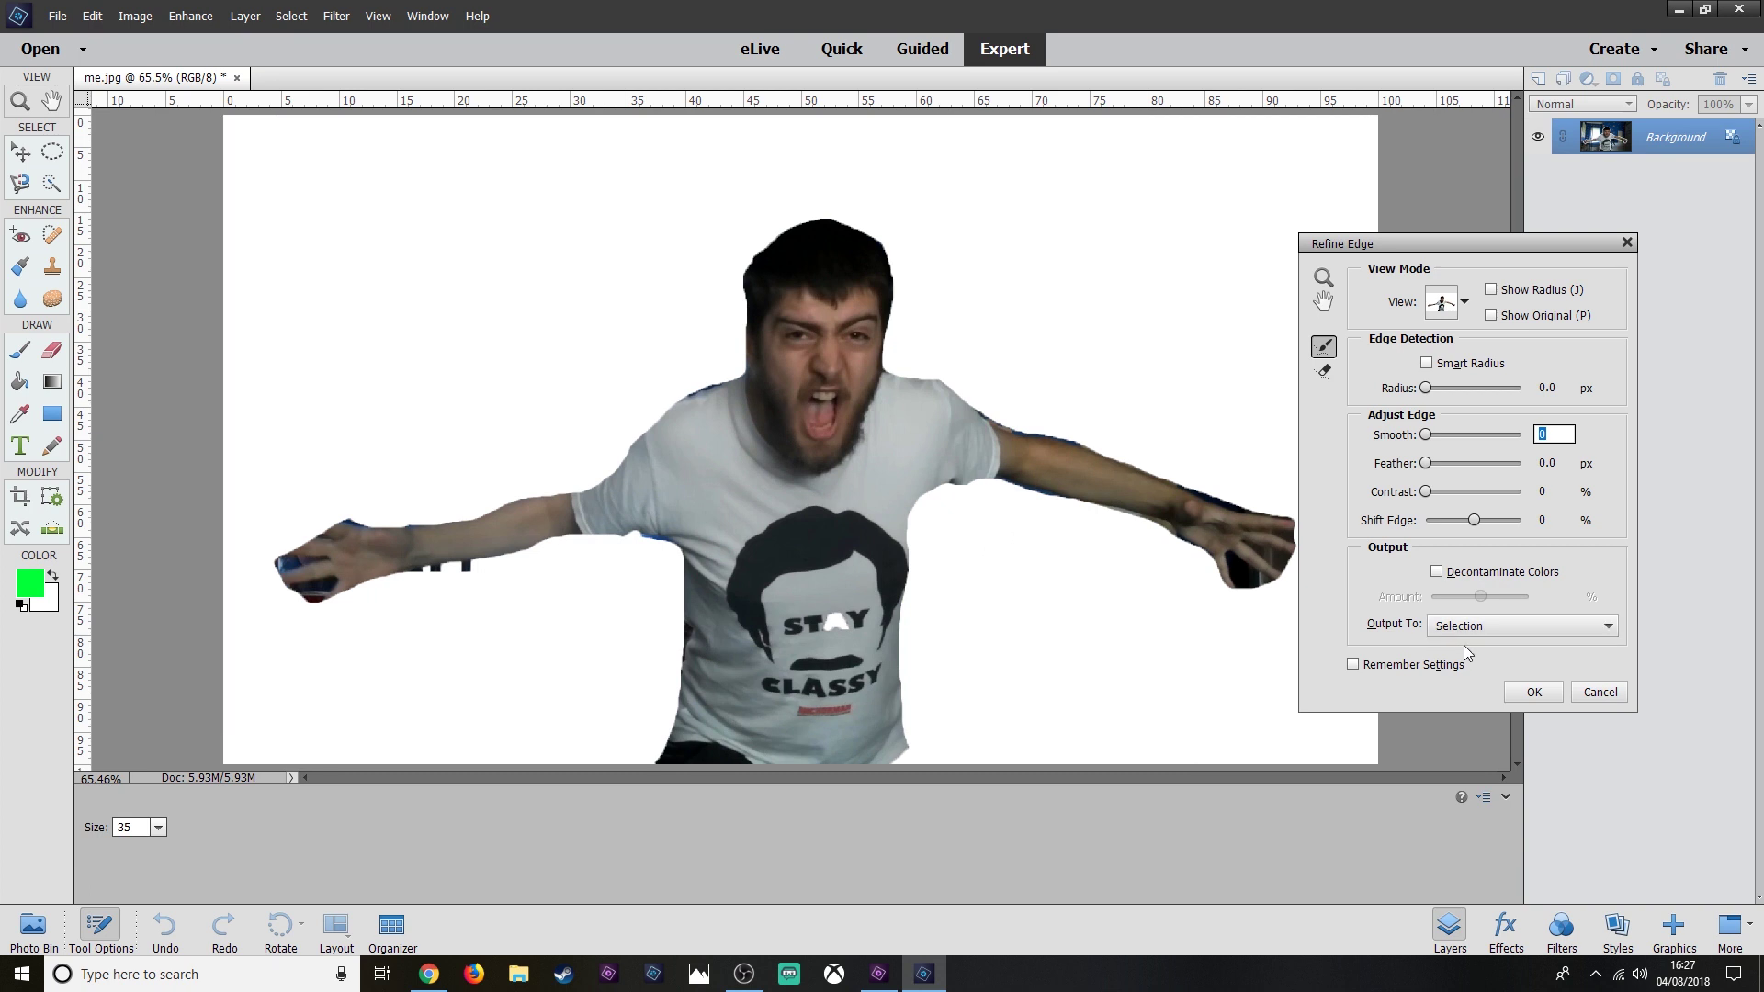
Output the refined selection to a new layer and fill the transparent background green.
left_click(1463, 628)
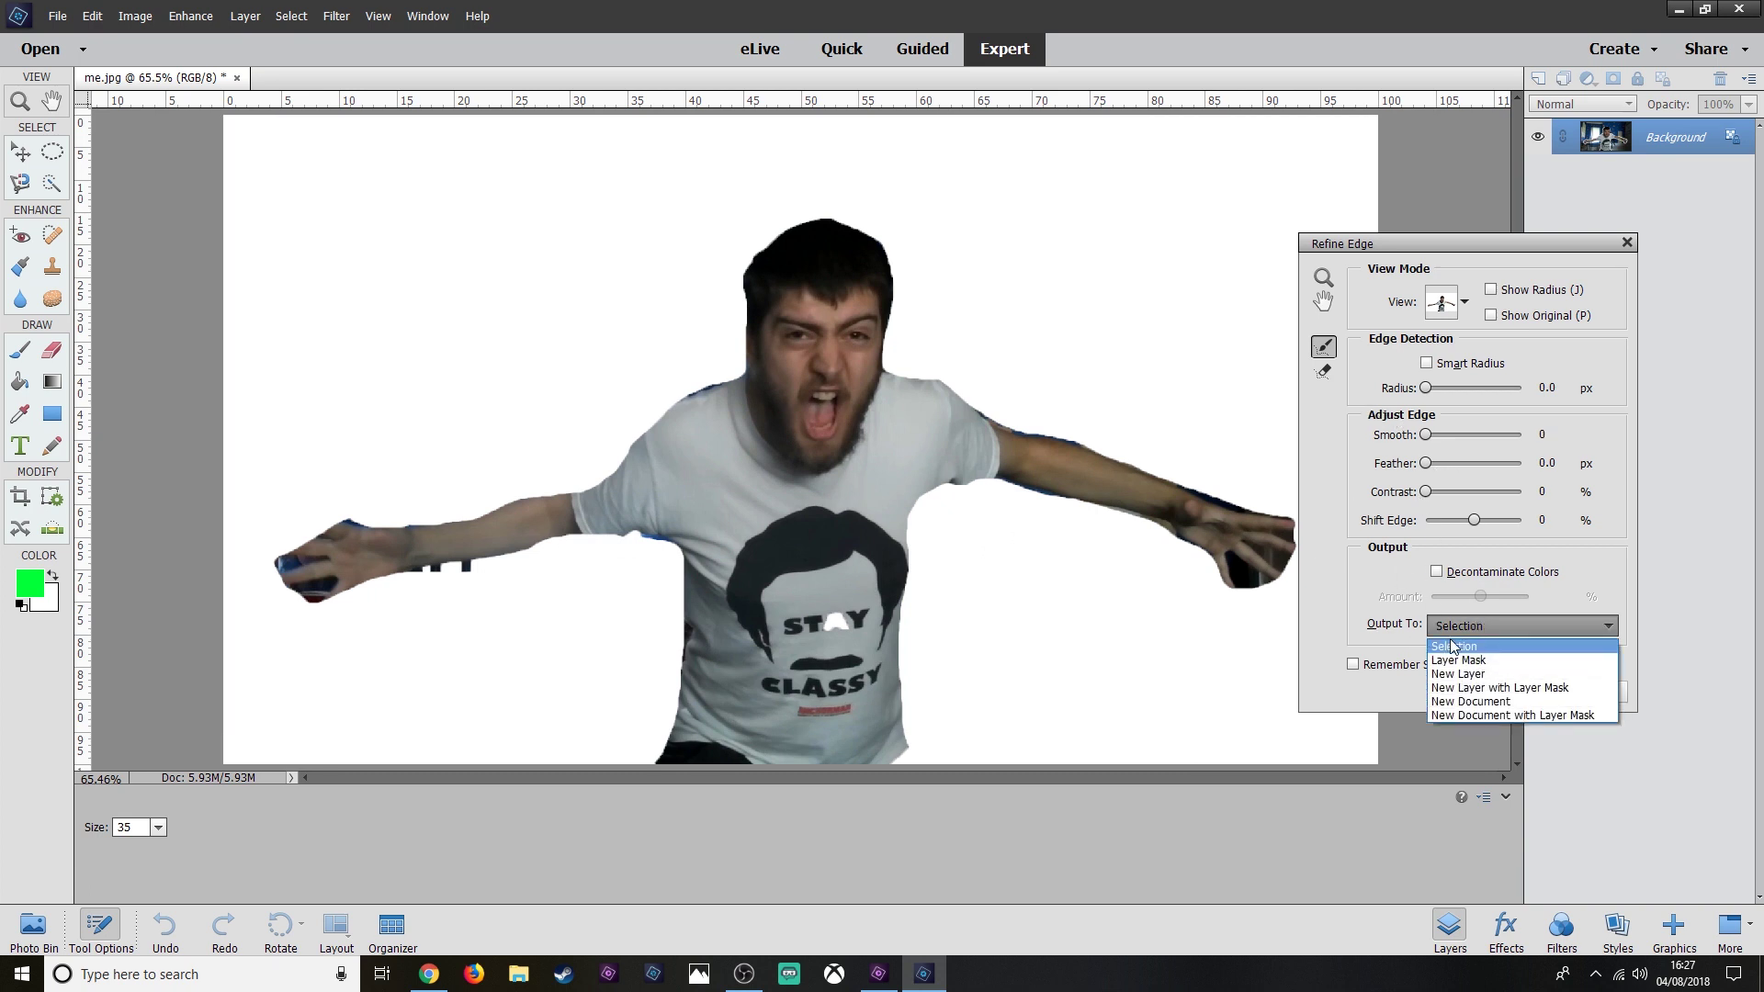
left_click(1480, 676)
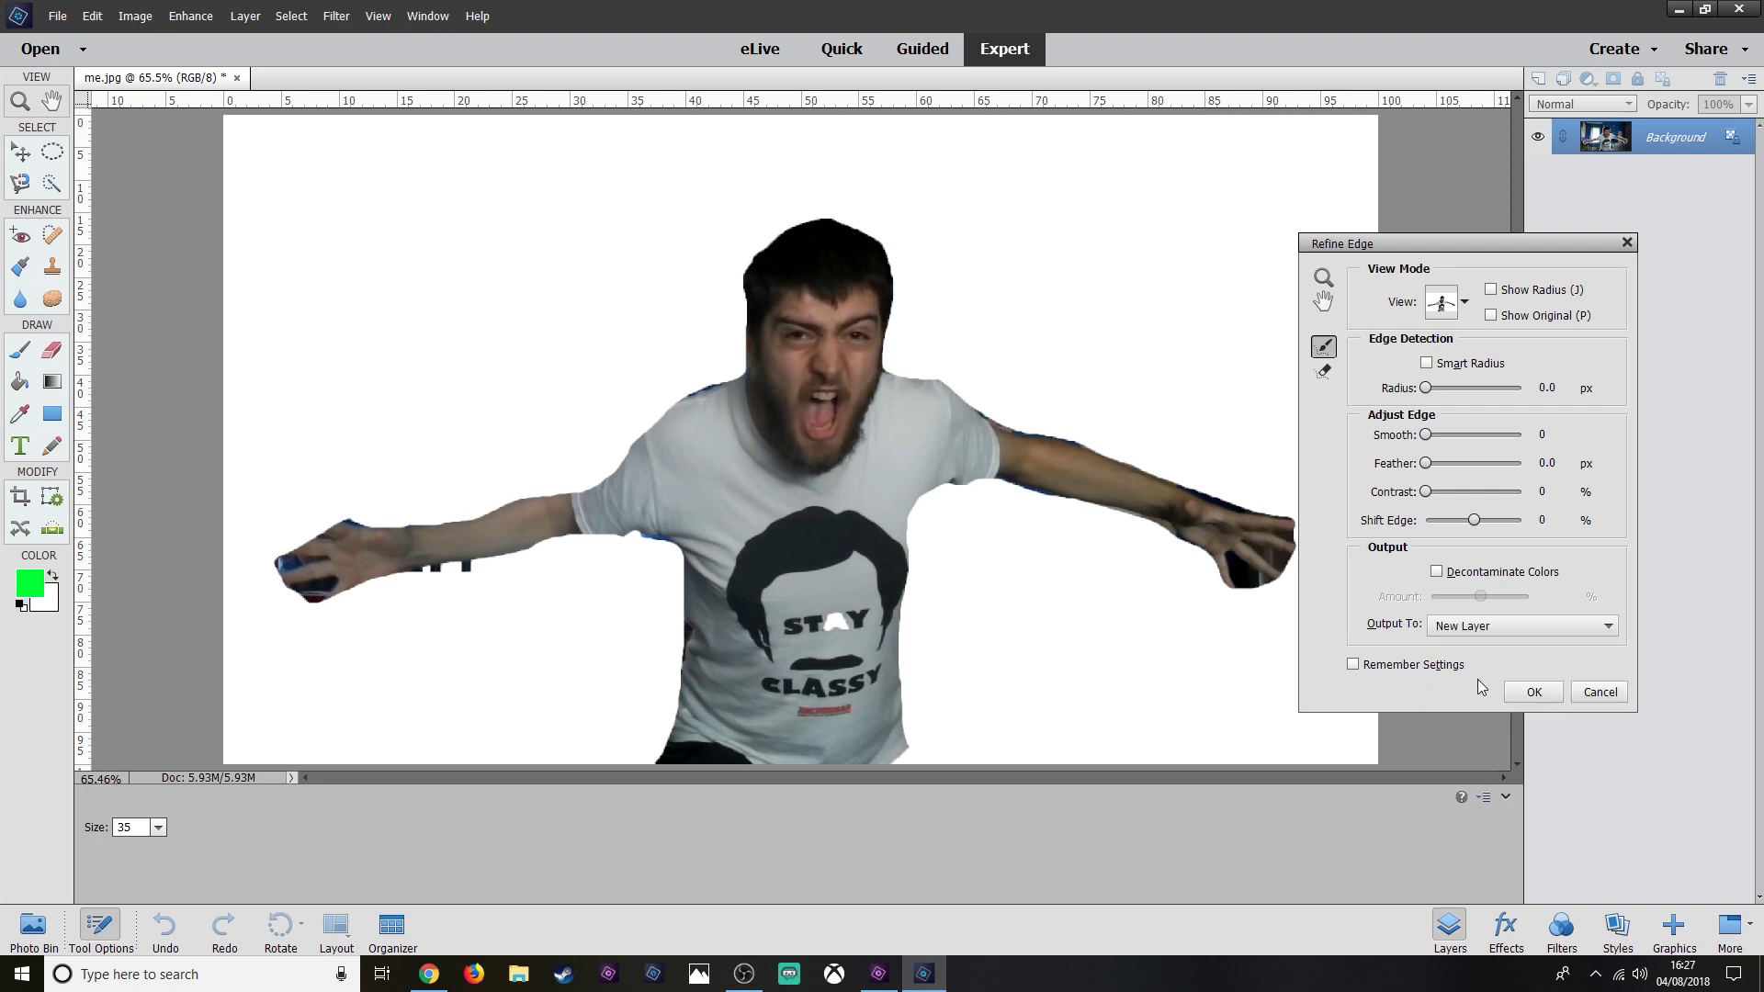
left_click(1533, 694)
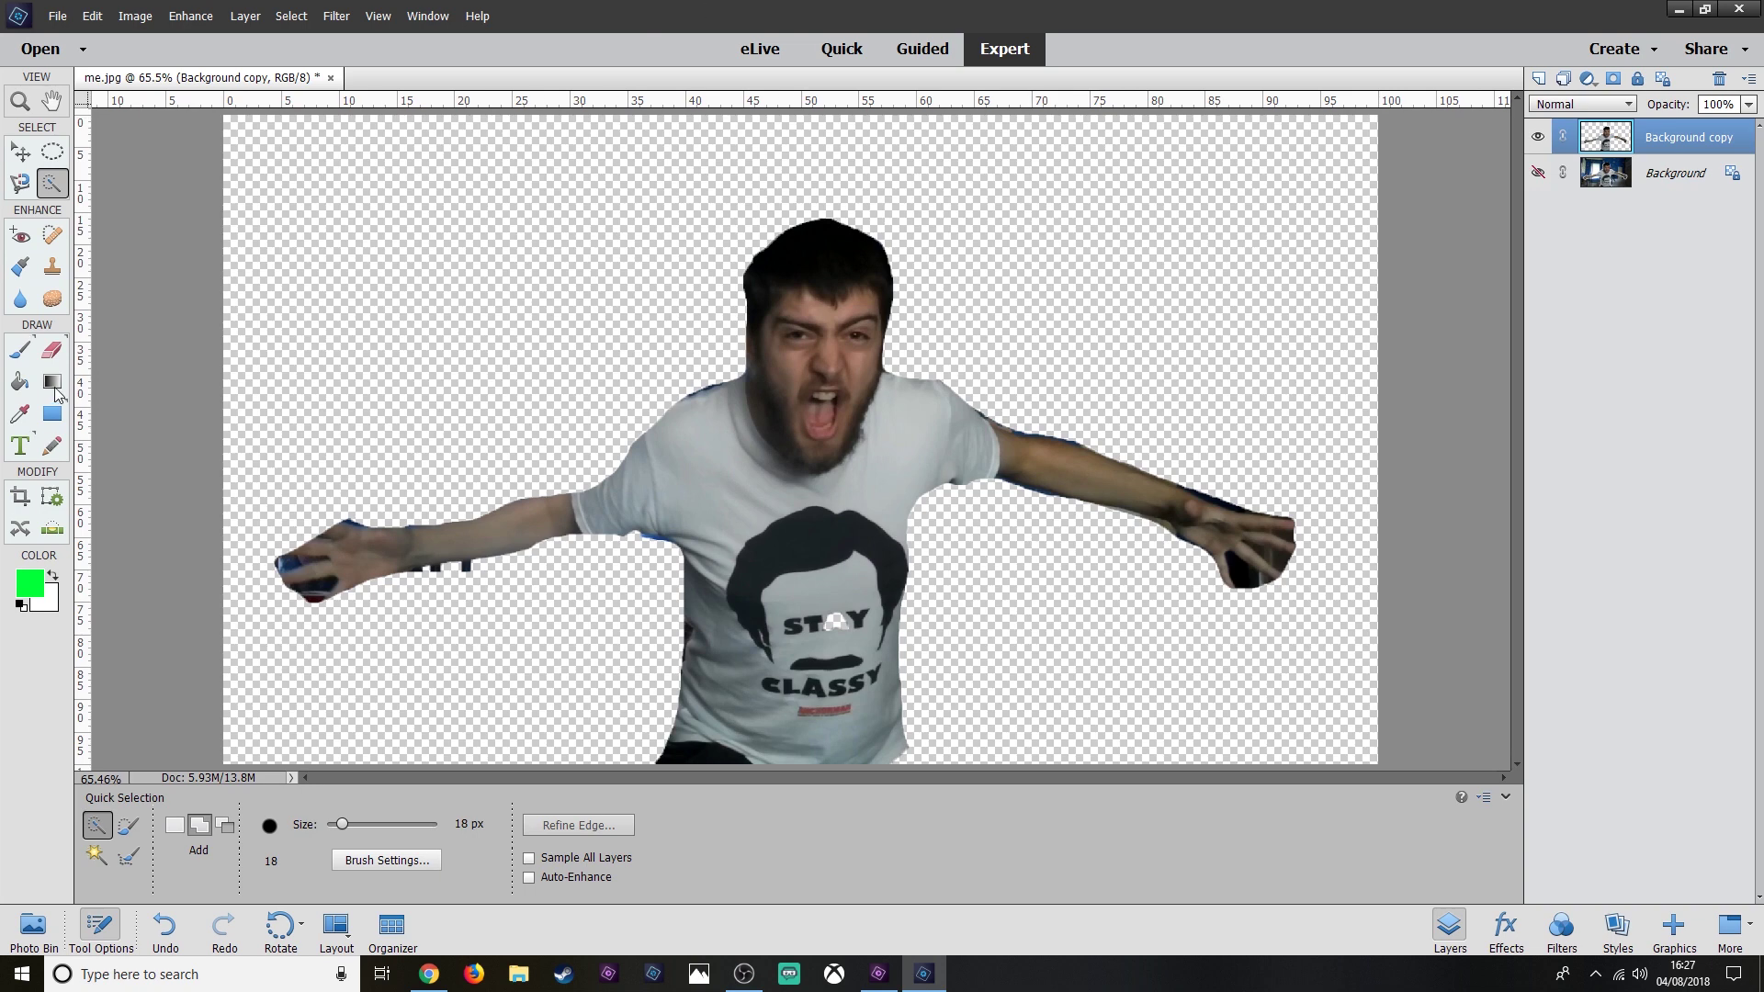
left_click(20, 384)
left_click(449, 338)
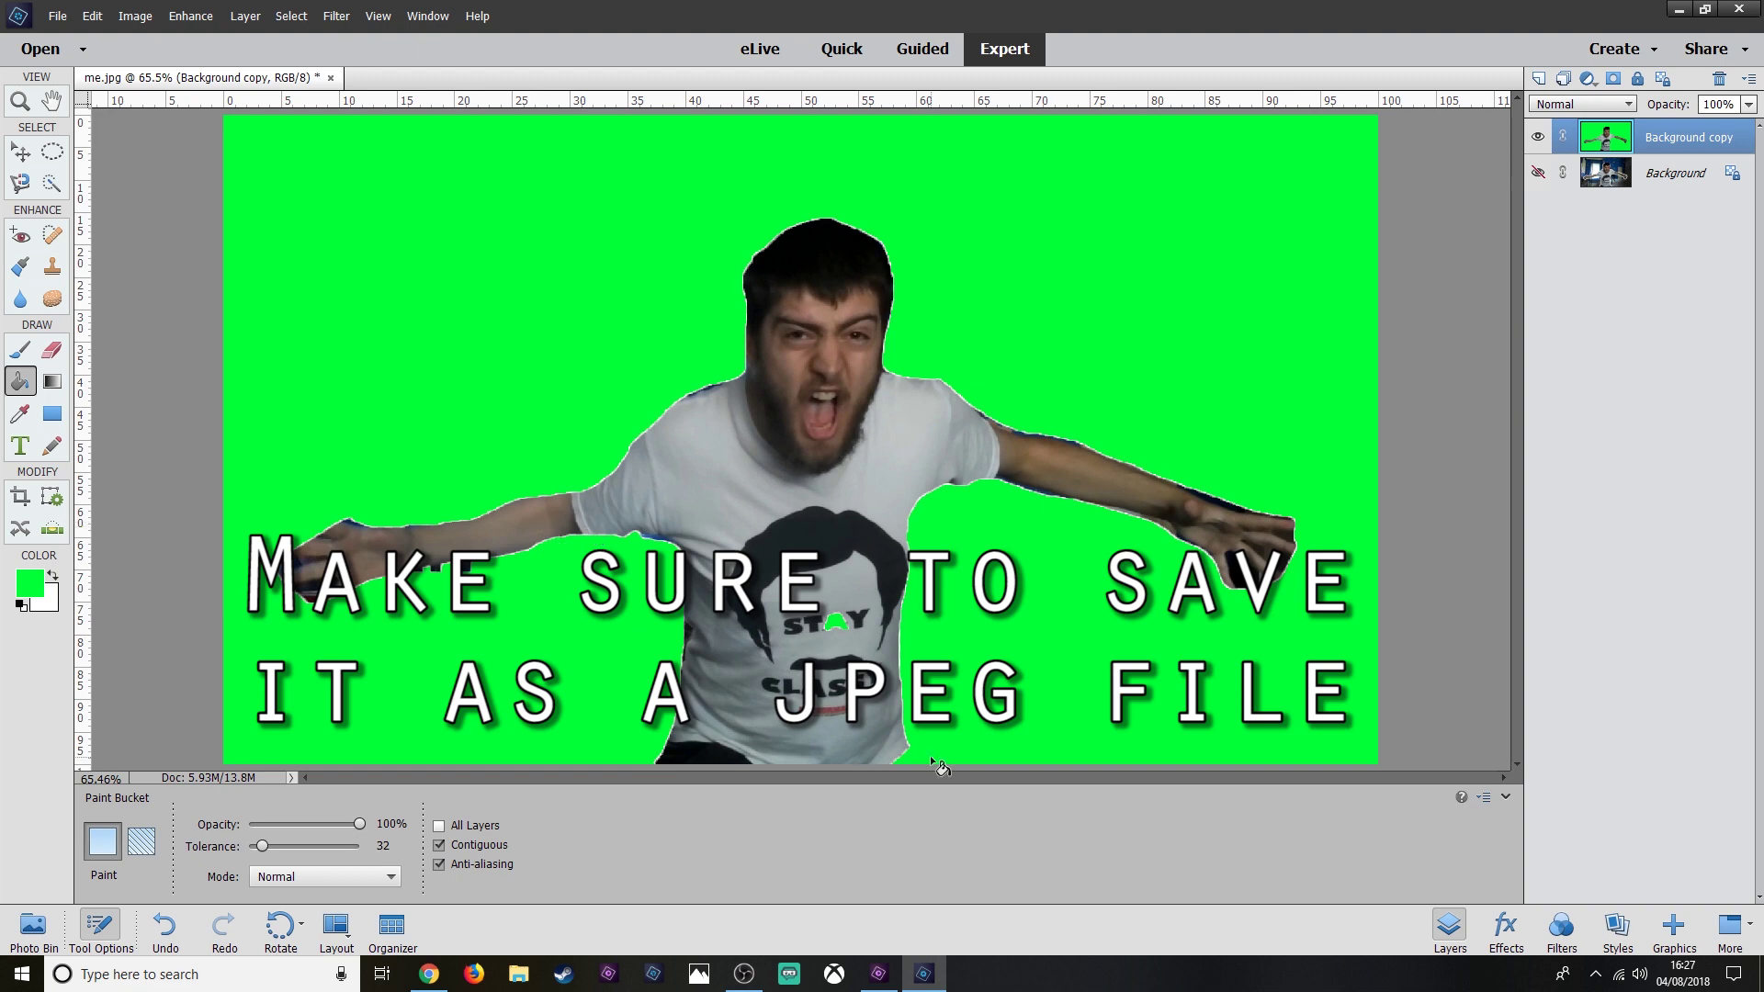
Switch back to the Premiere Elements project.
left_click(878, 973)
left_click(940, 691)
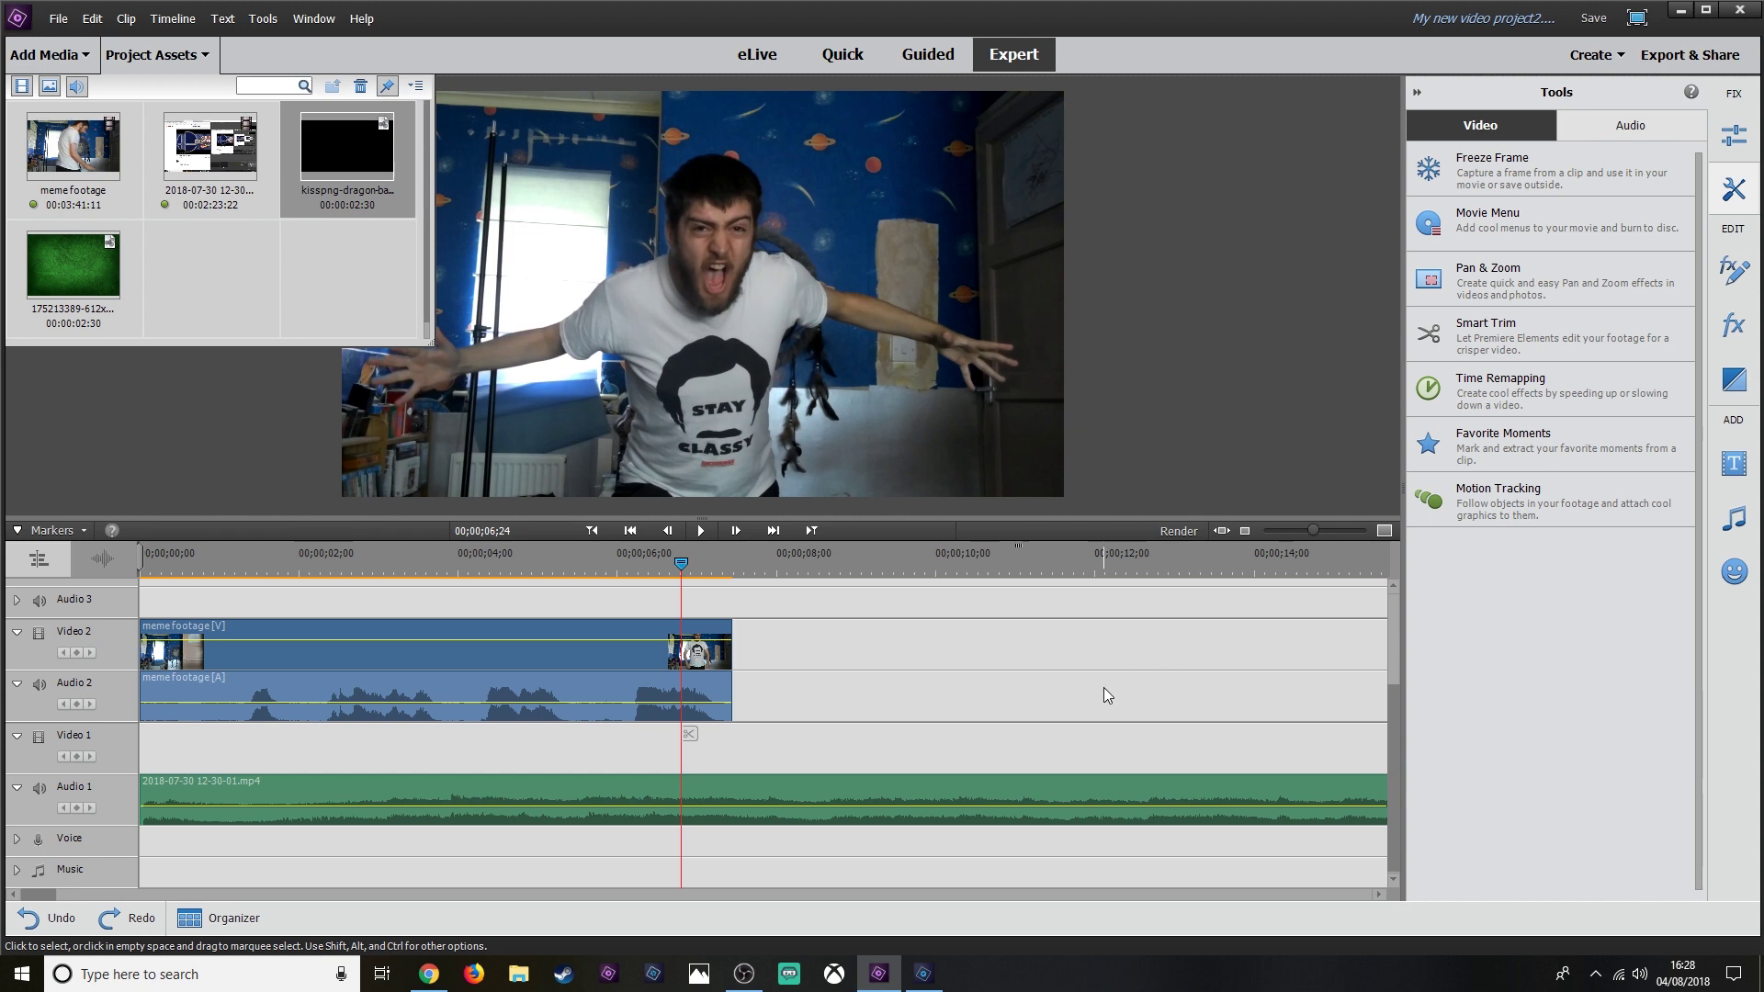
Split the meme footage at 06;24, delete the trailing video piece and place me.jpg on Video 2.
left_click(702, 711)
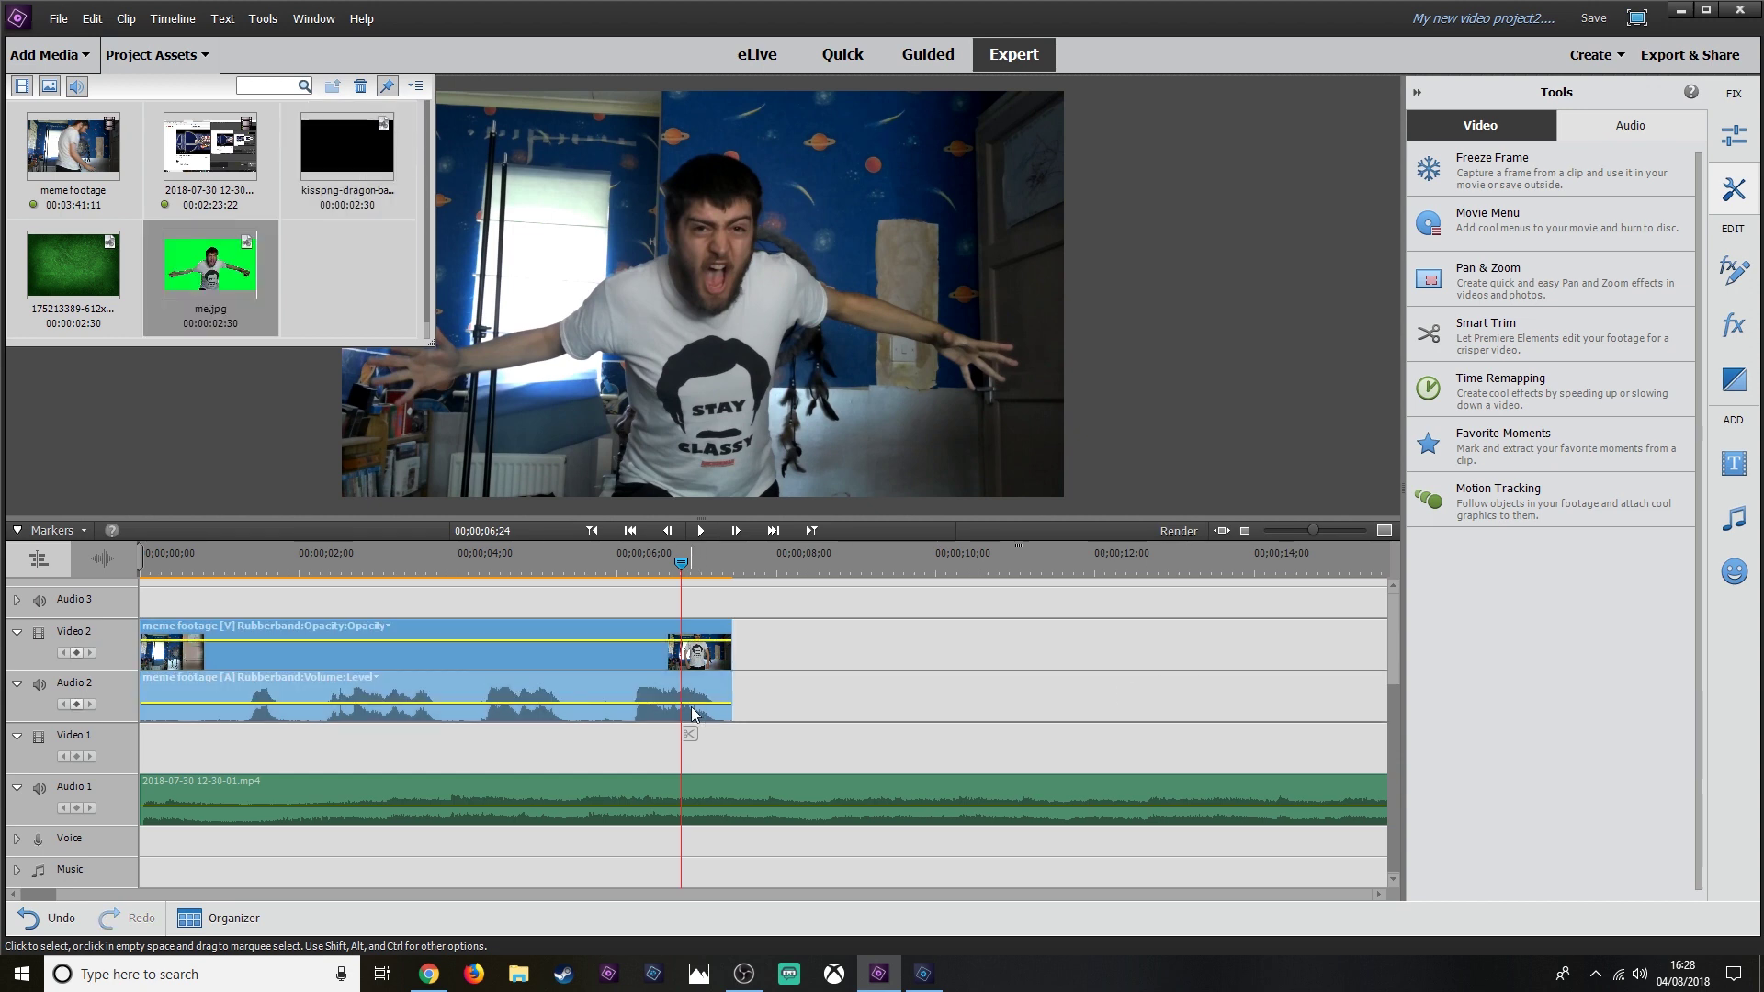
left_click(690, 735)
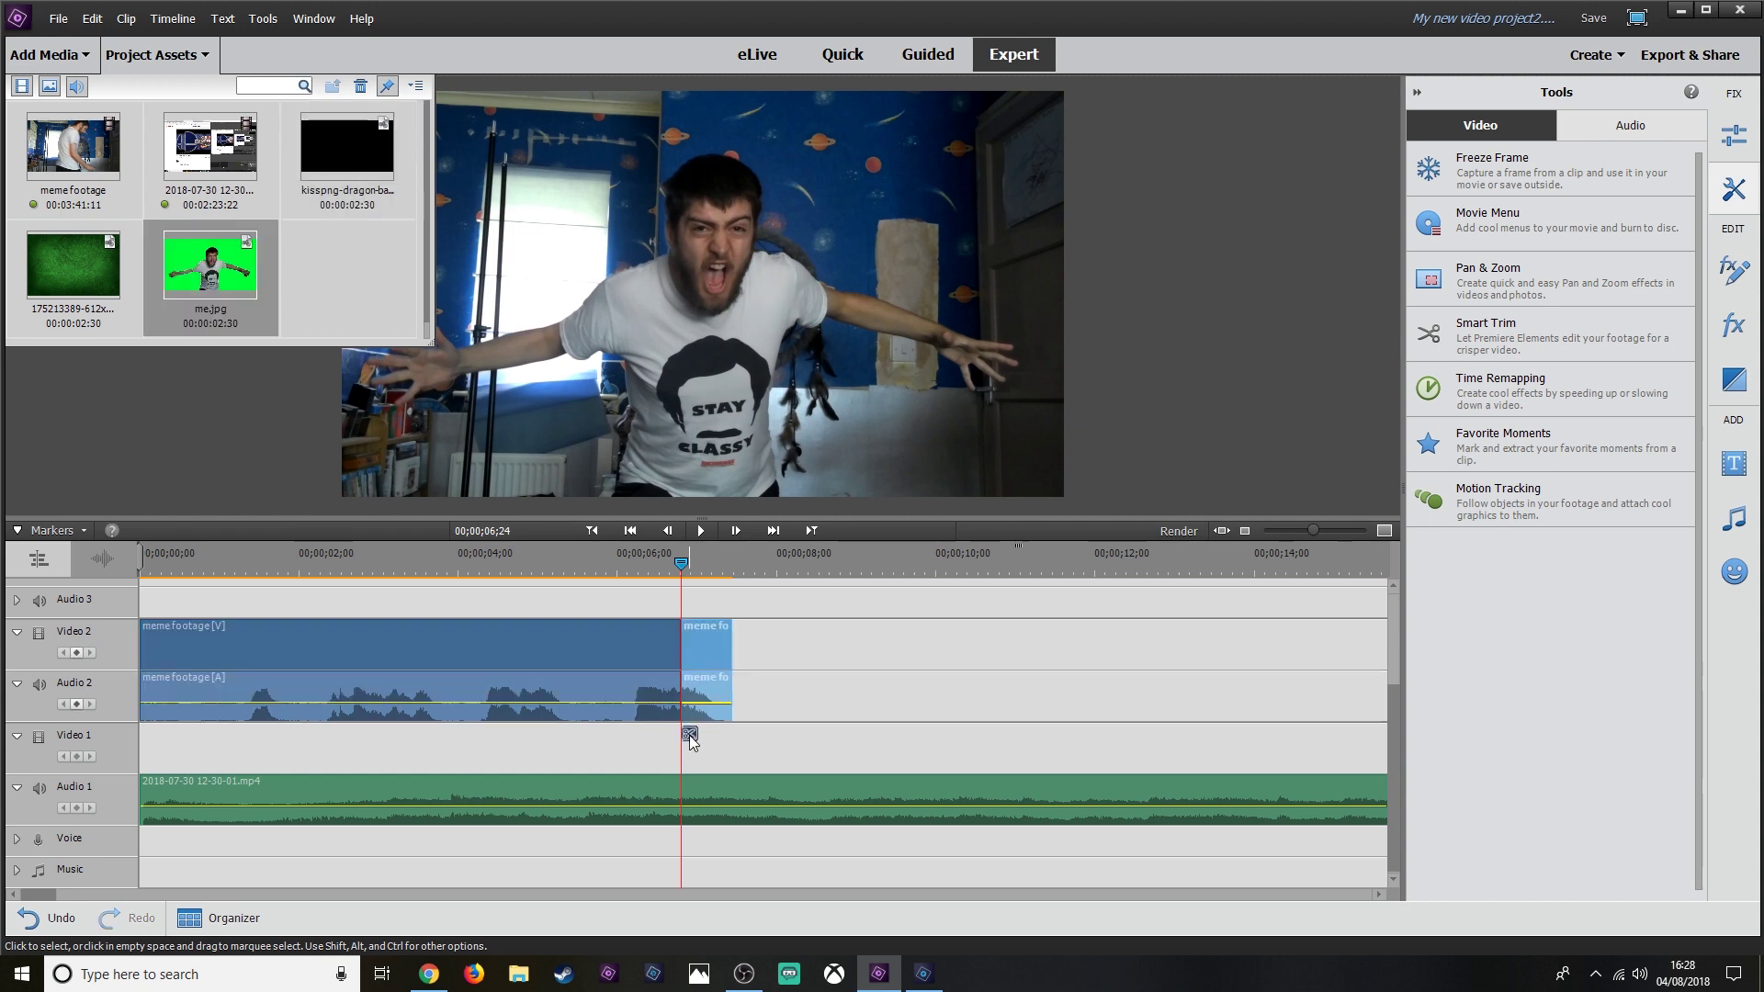
right_click(697, 675)
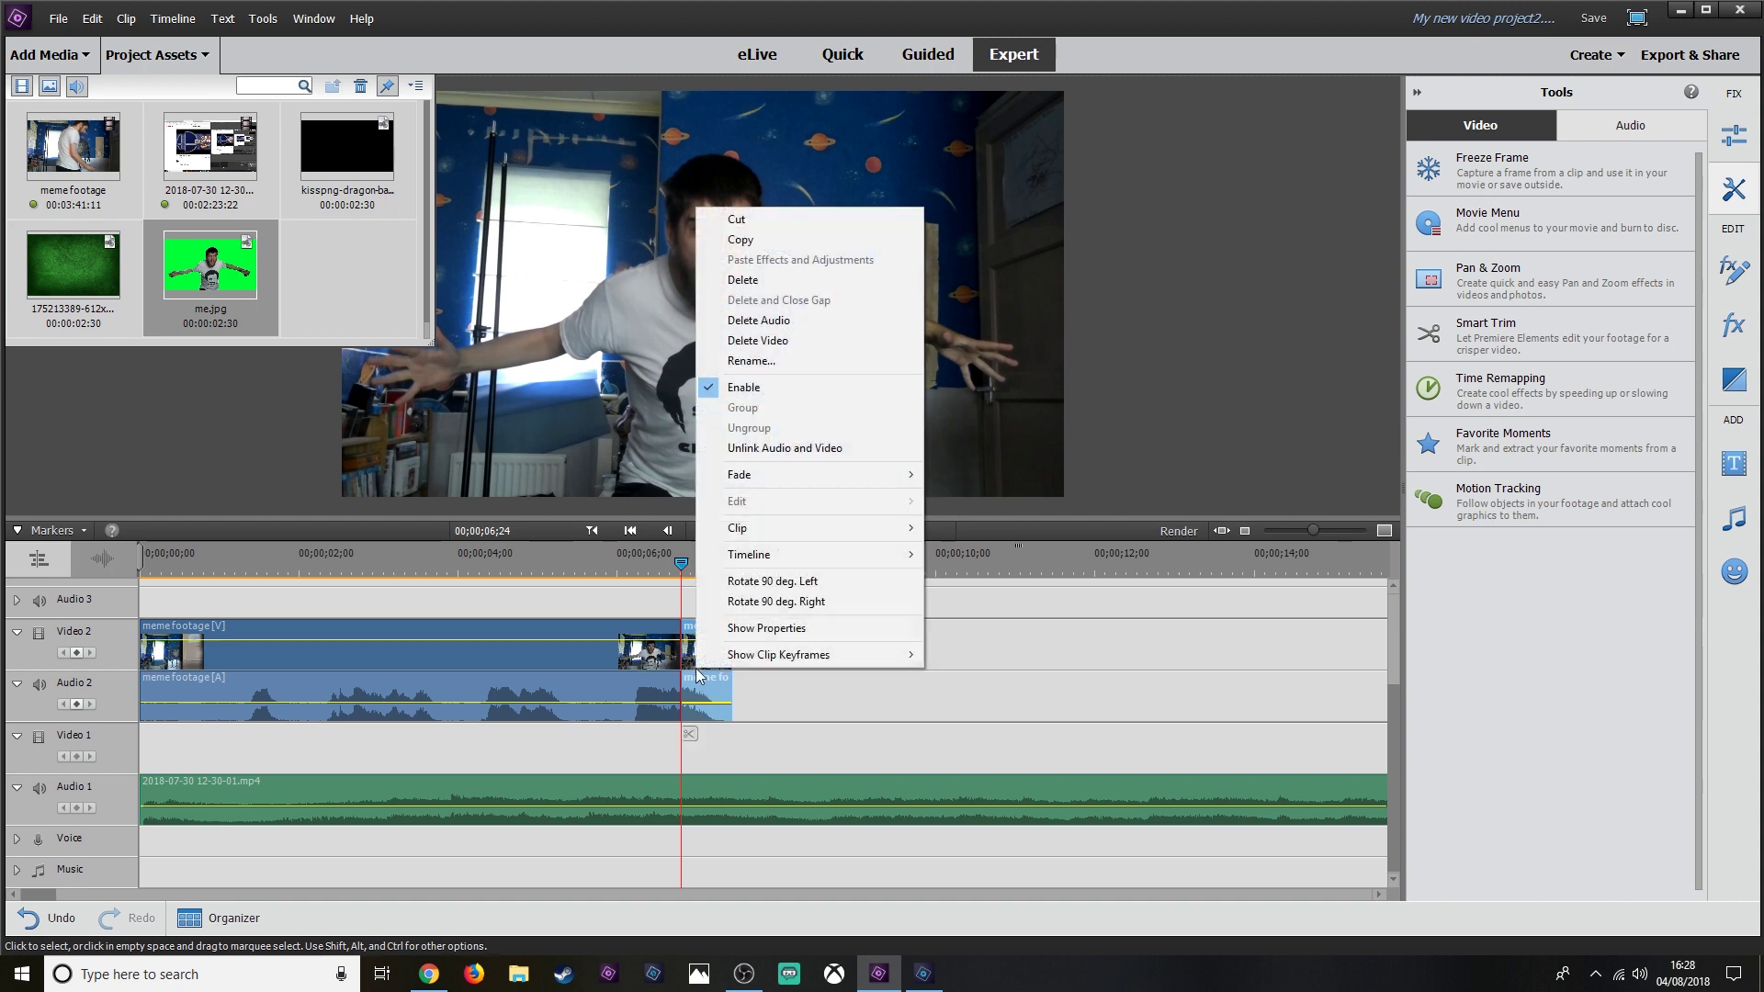
left_click(812, 340)
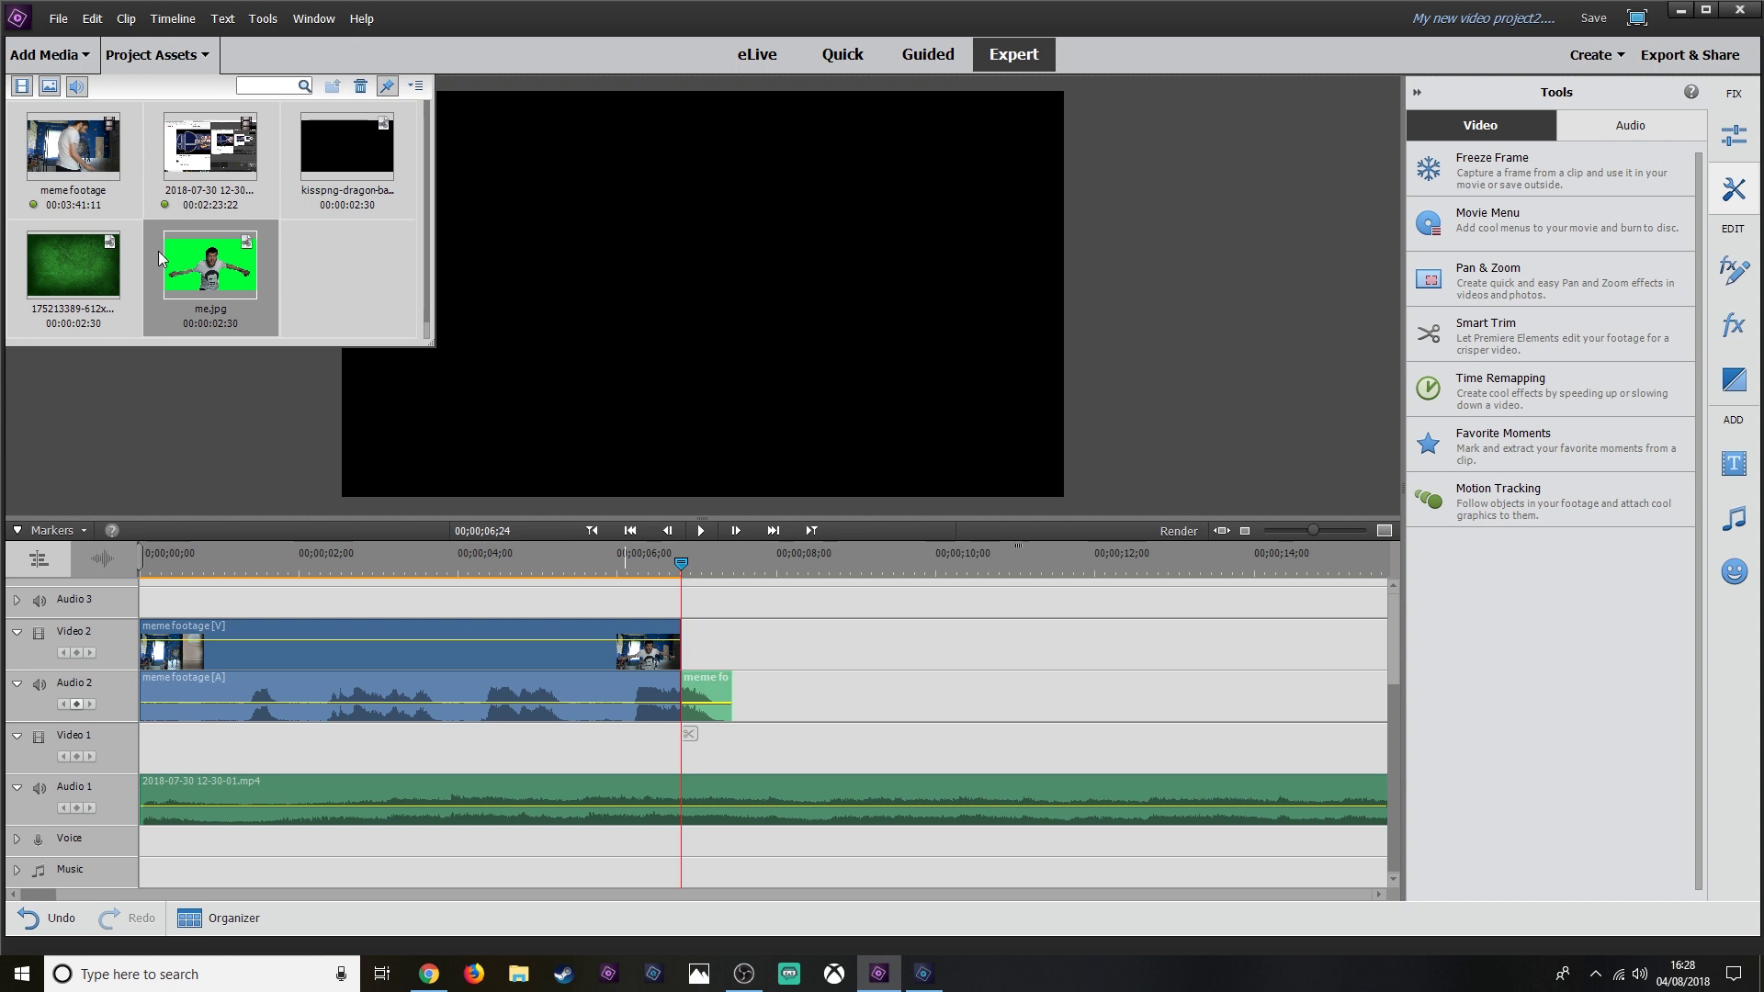
left_click_drag(196, 278, 690, 645)
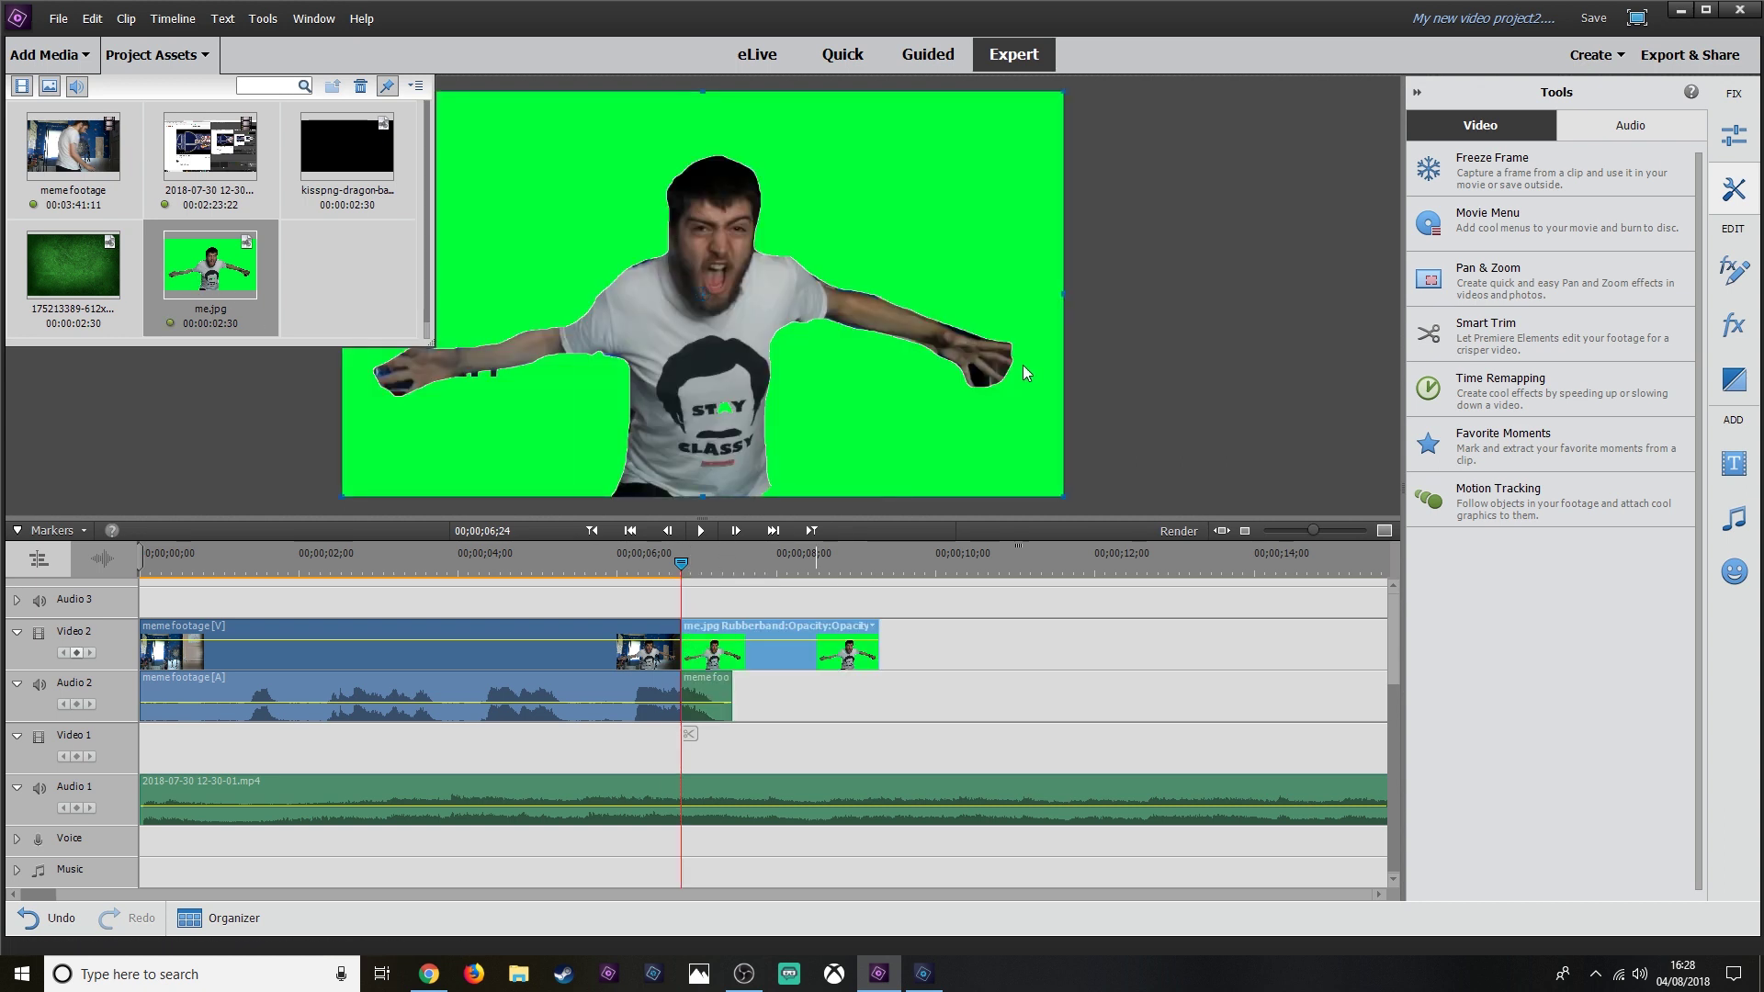
Search the effects for 'ch' and apply Chroma Key to me.jpg.
left_click(1733, 325)
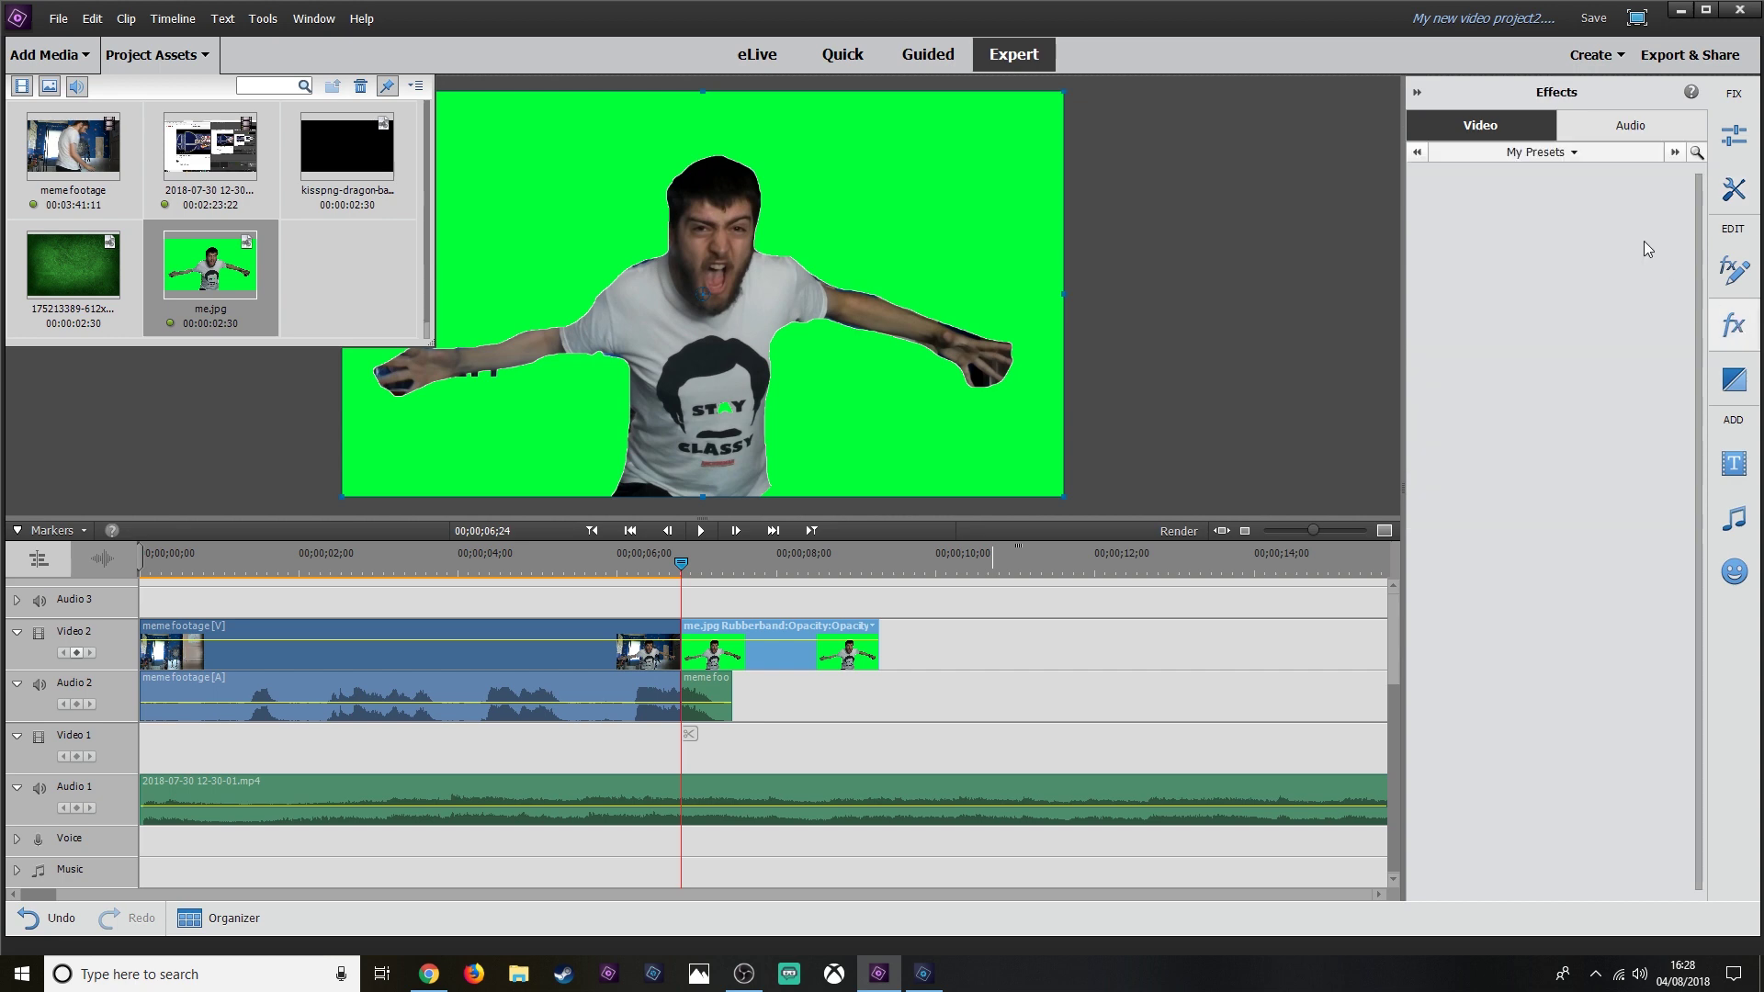
left_click(1697, 152)
scroll(1481, 298, "down", 2)
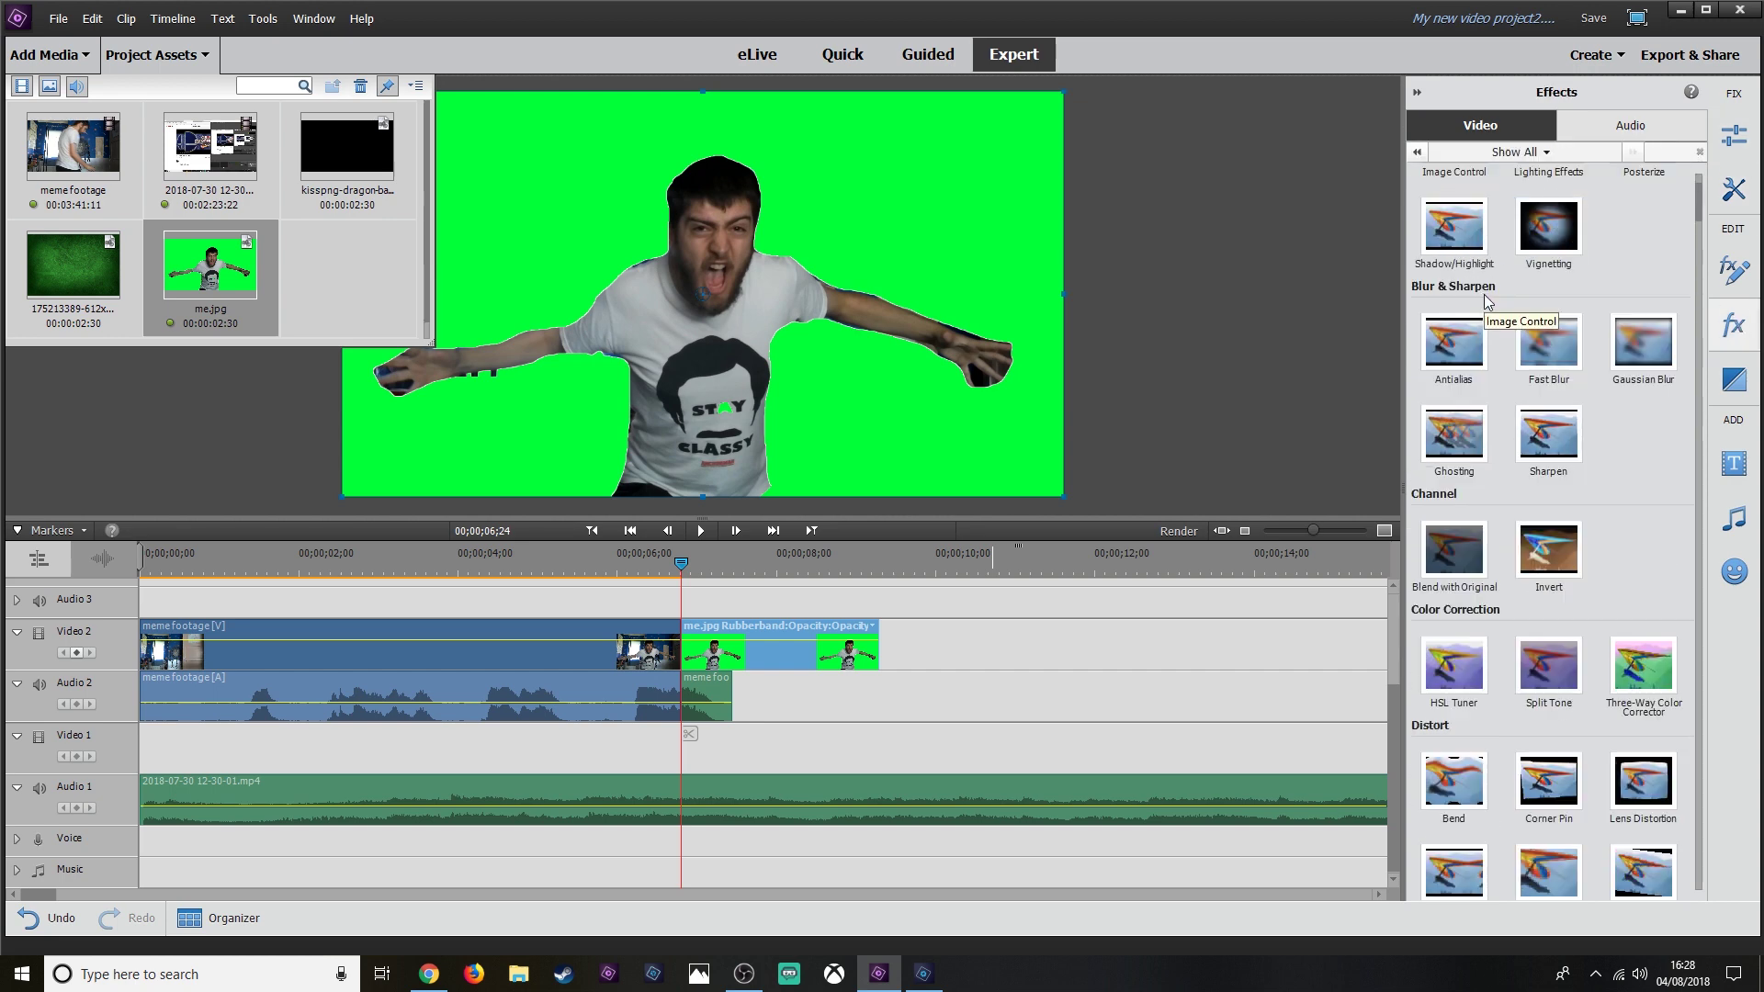
type("ch")
left_click_drag(1454, 366, 877, 634)
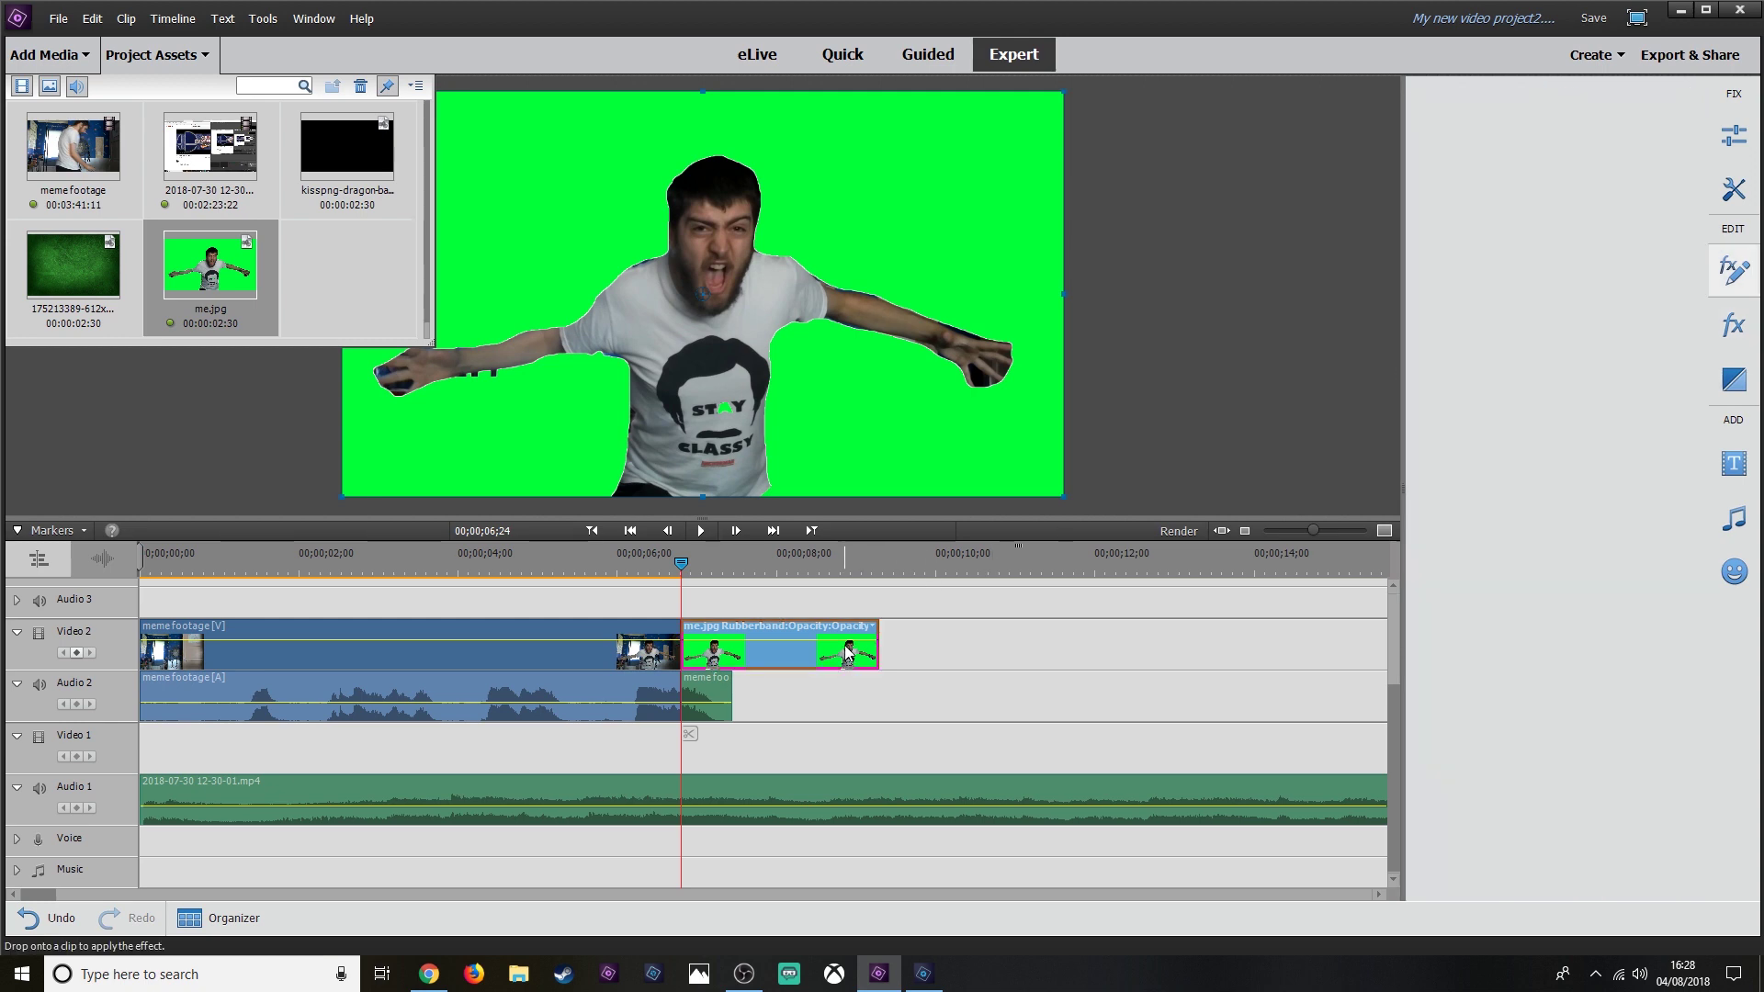
Key out the sampled green with Similarity 100% and Blend 19.9%.
left_click_drag(1567, 240, 988, 220)
left_click_drag(1445, 304, 1702, 306)
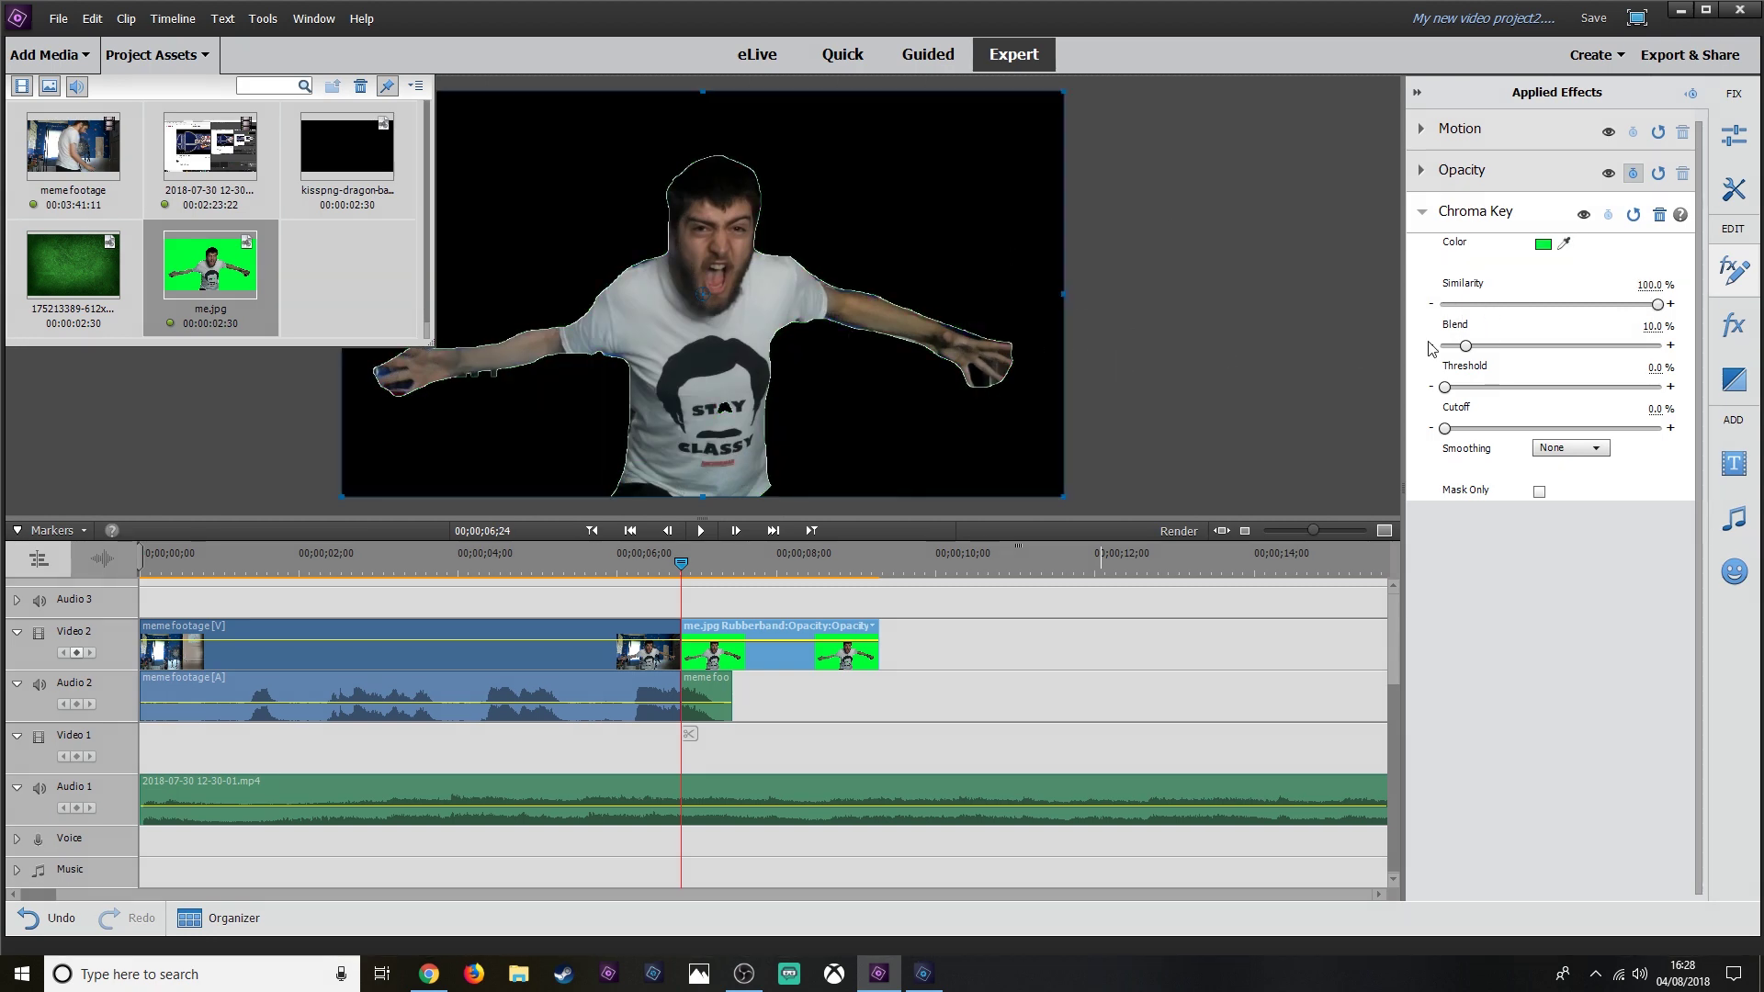
left_click_drag(1482, 347, 1487, 345)
left_click(55, 272)
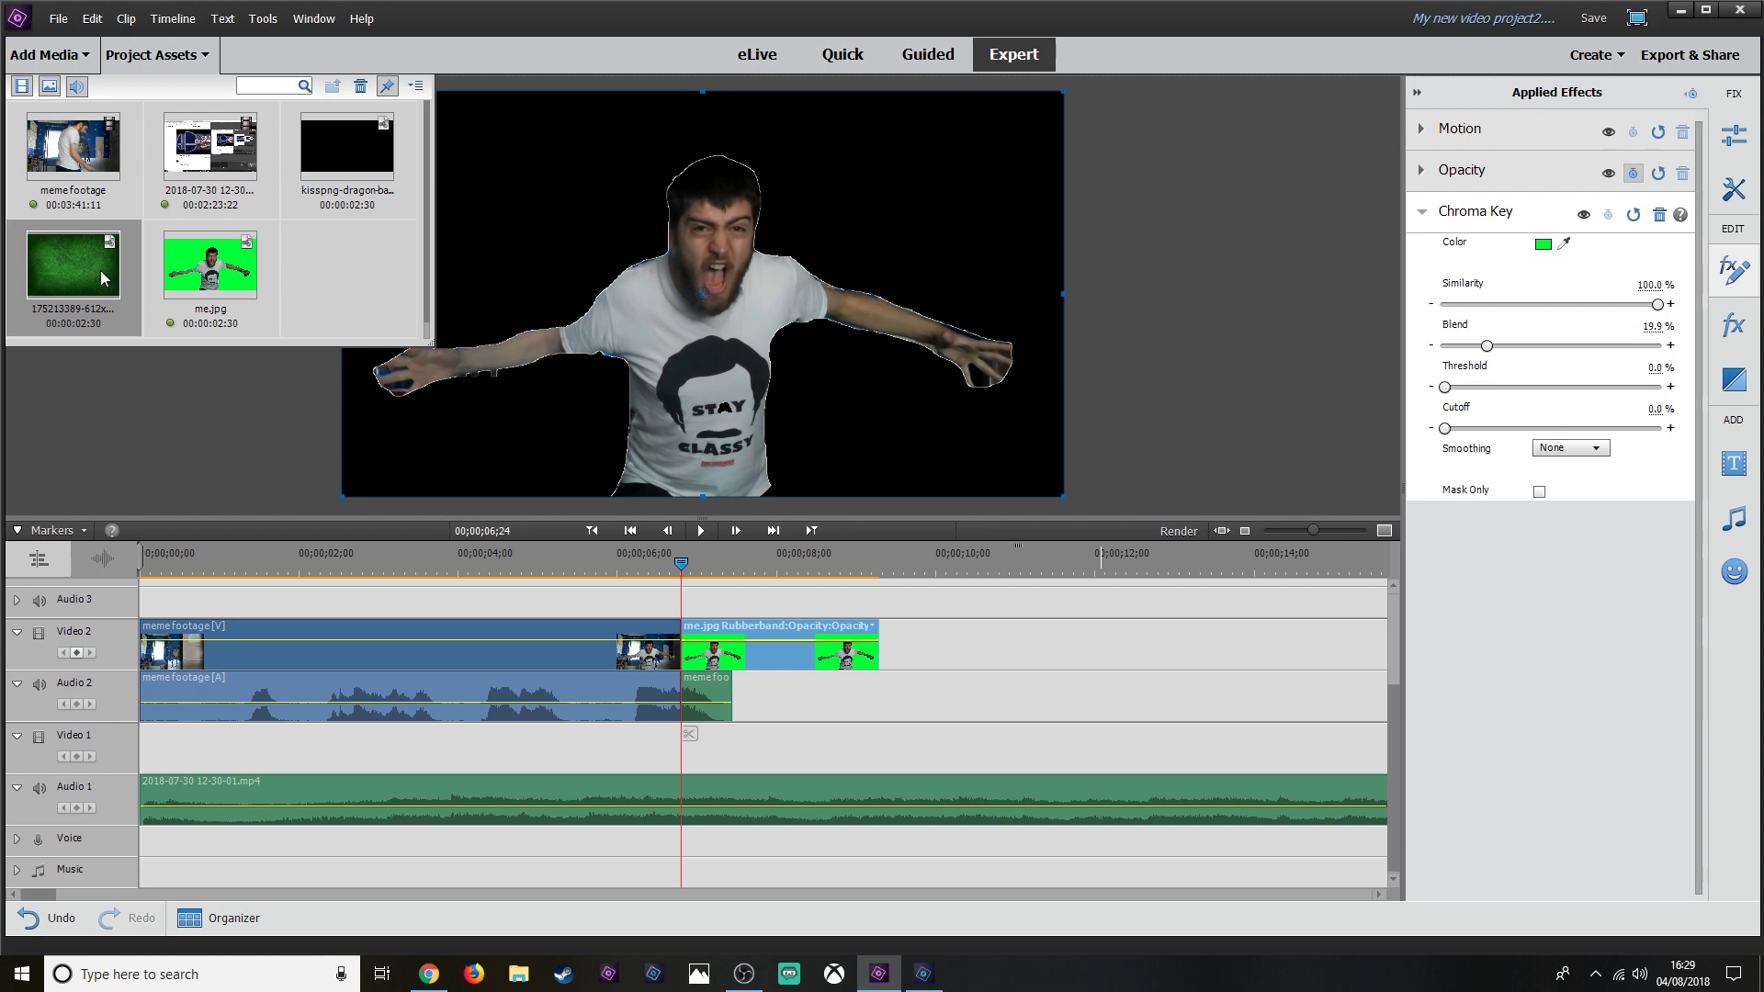
Place the green texture on Video 1 beneath me.jpg and scale it to 140.
left_click_drag(104, 278, 675, 746)
left_click(1461, 129)
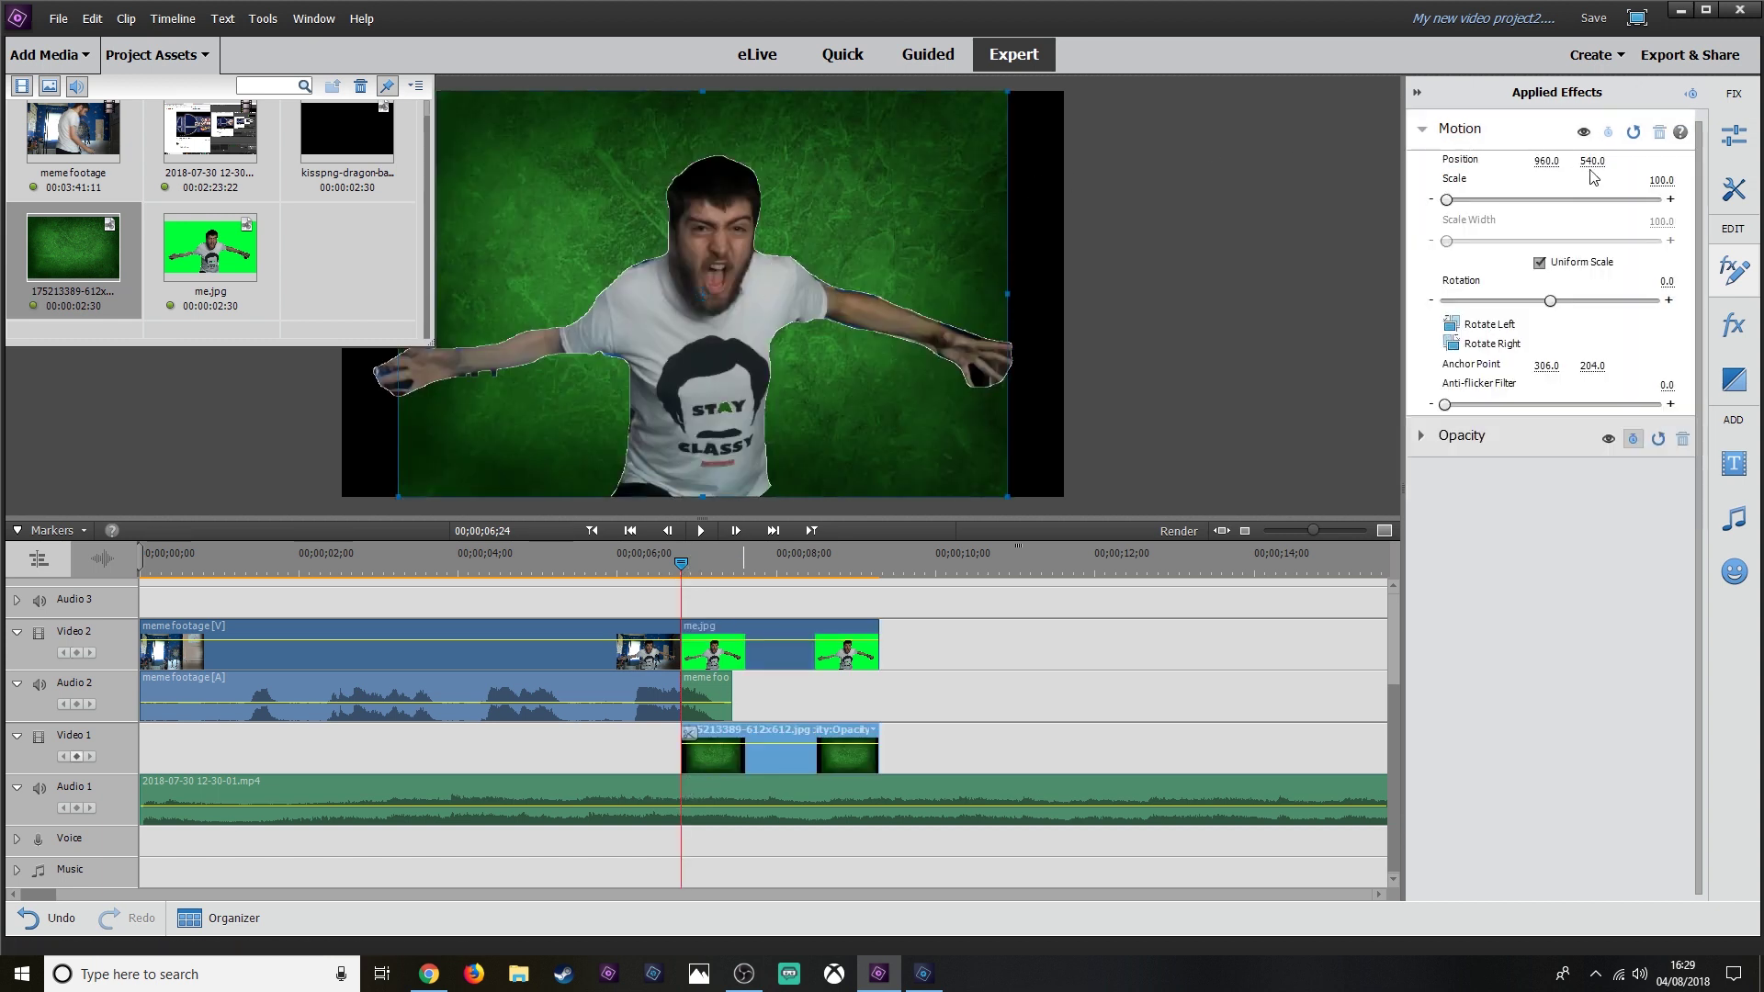
left_click(1660, 181)
type("140")
key("Return")
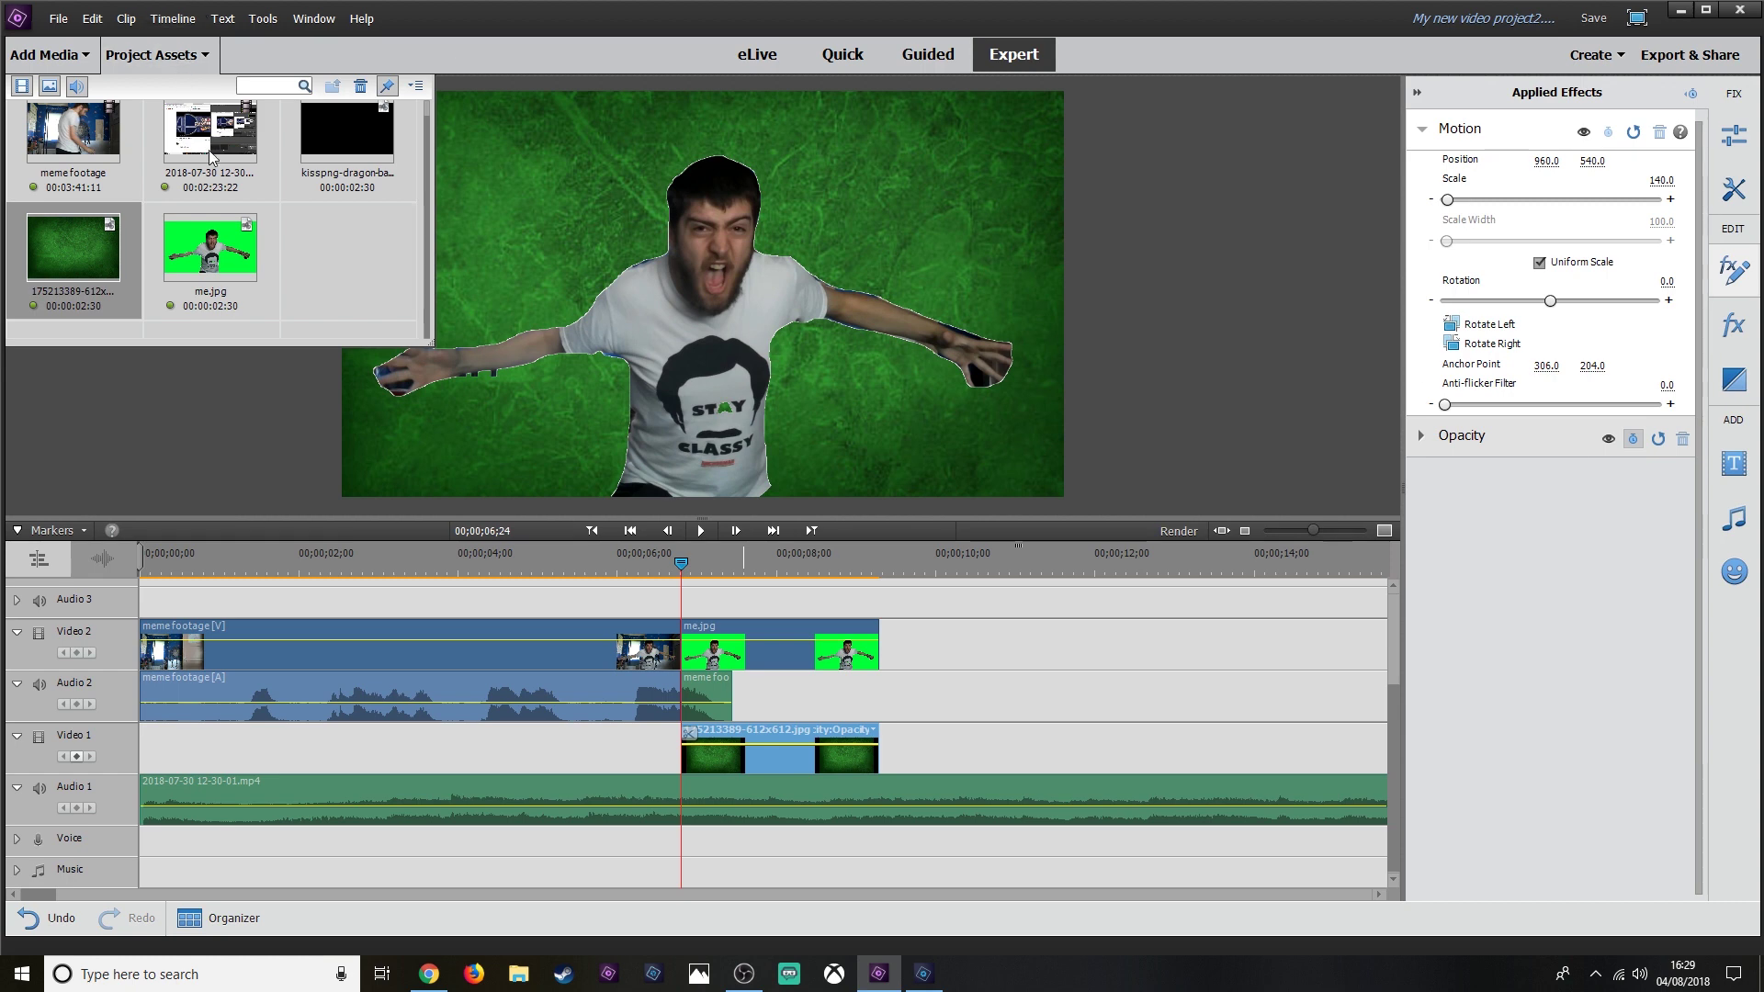
scroll(377, 307, "up", 1)
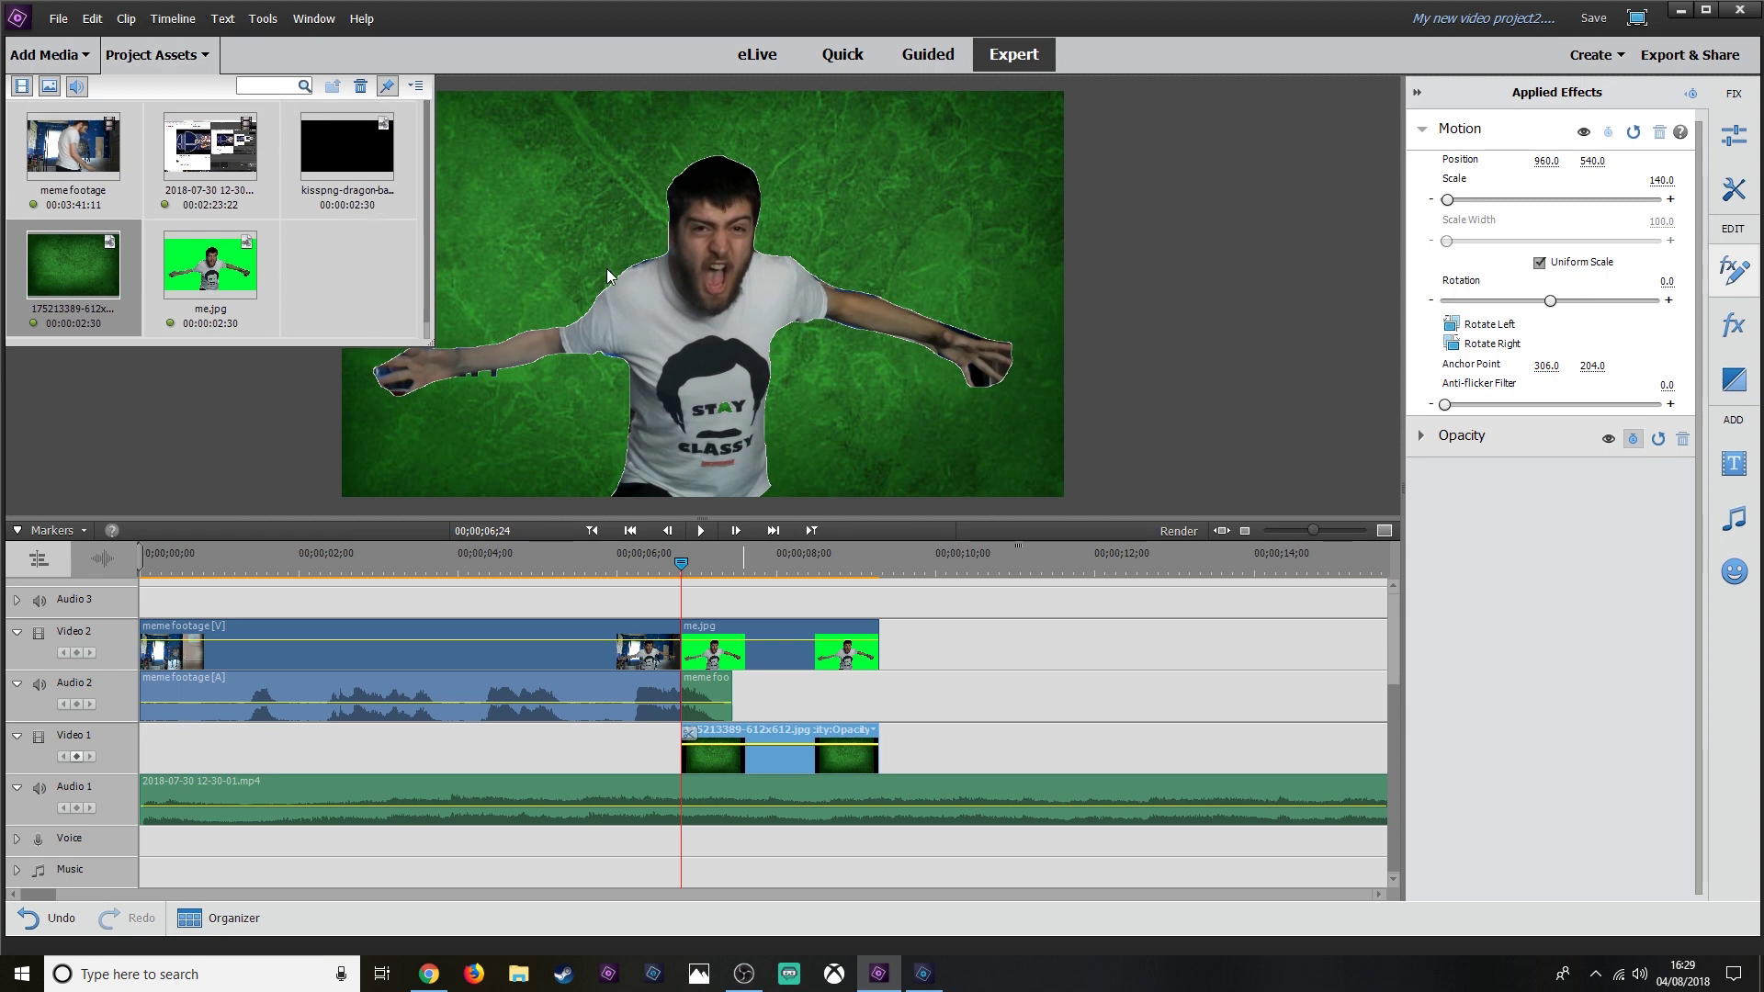
left_click(333, 148)
Add the kisspng-dragon ink splat on Video 2, move me.jpg to Video 3 and slide the splat beneath it.
left_click_drag(351, 147, 908, 653)
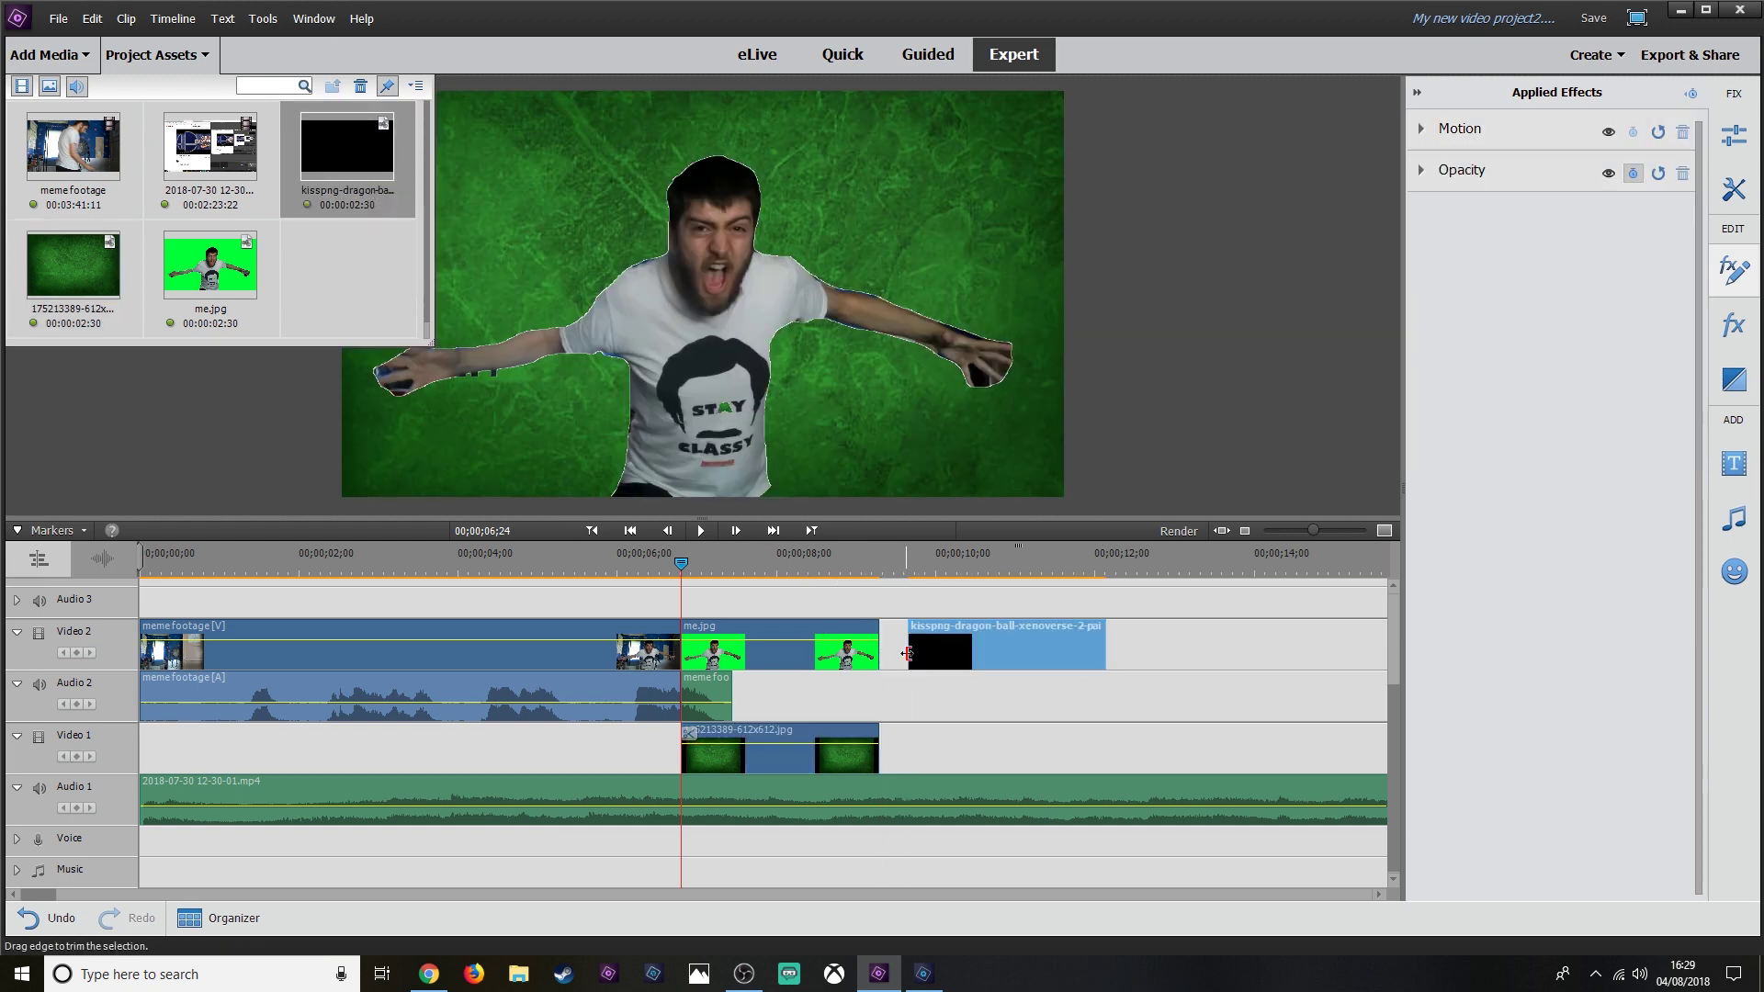
left_click(787, 721)
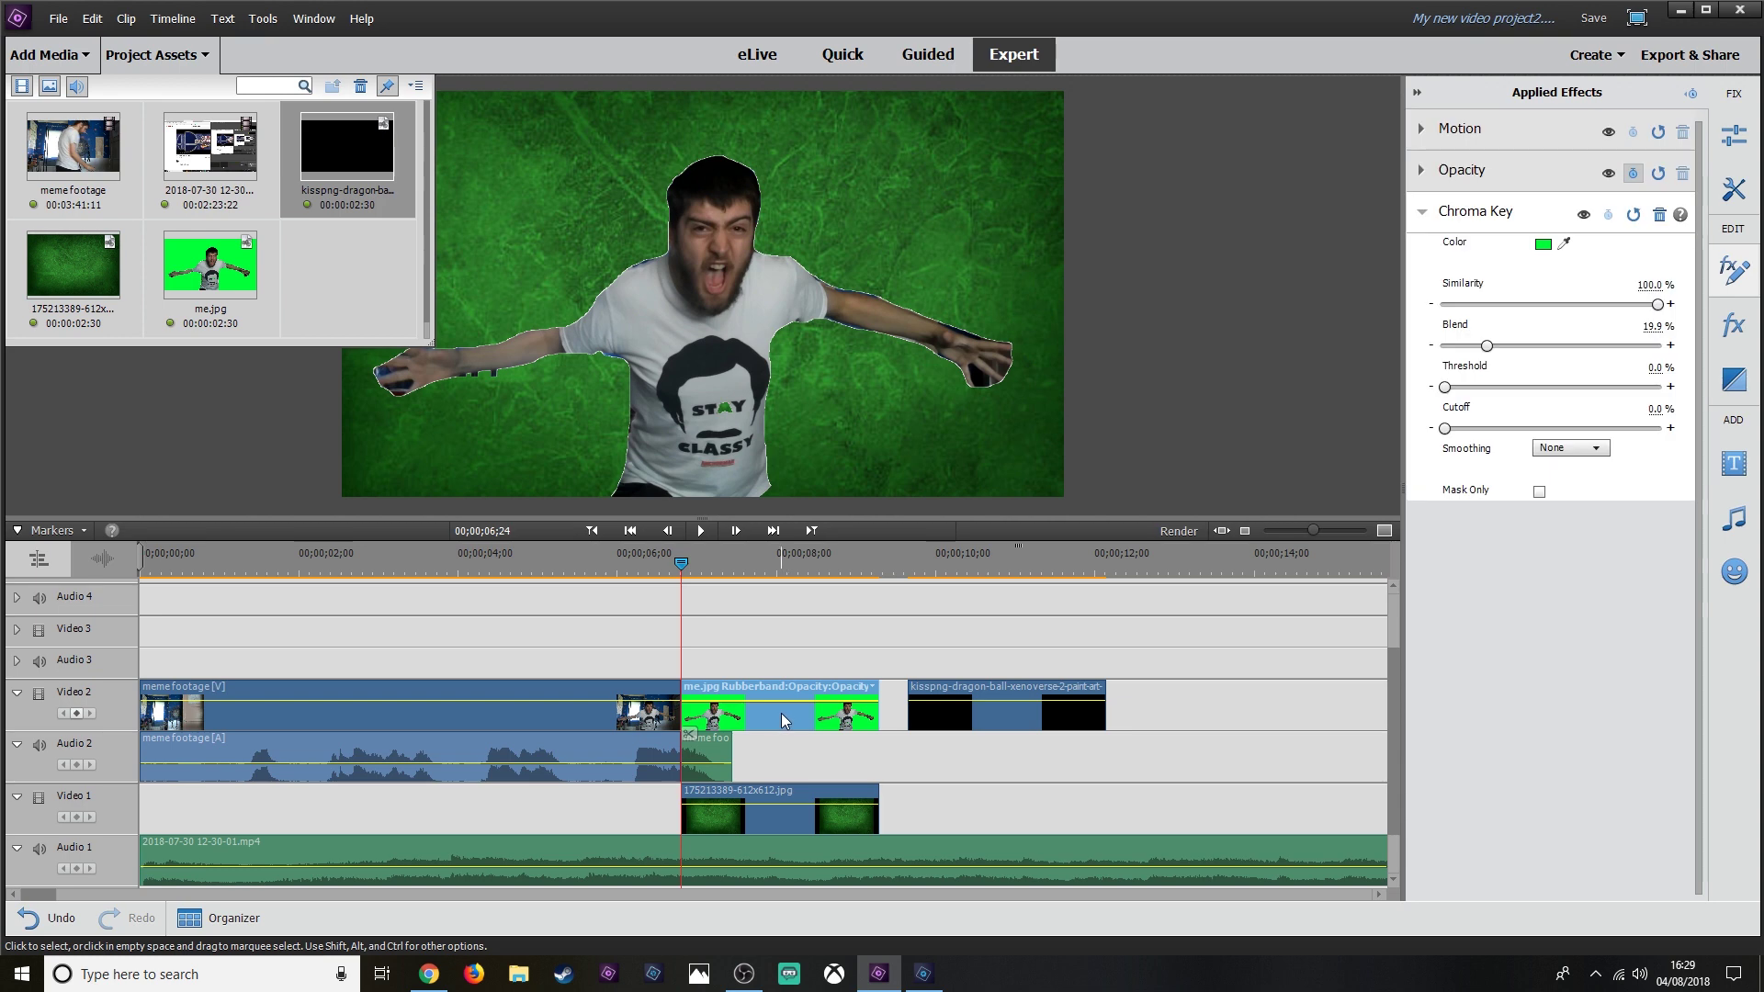
left_click_drag(770, 687, 777, 662)
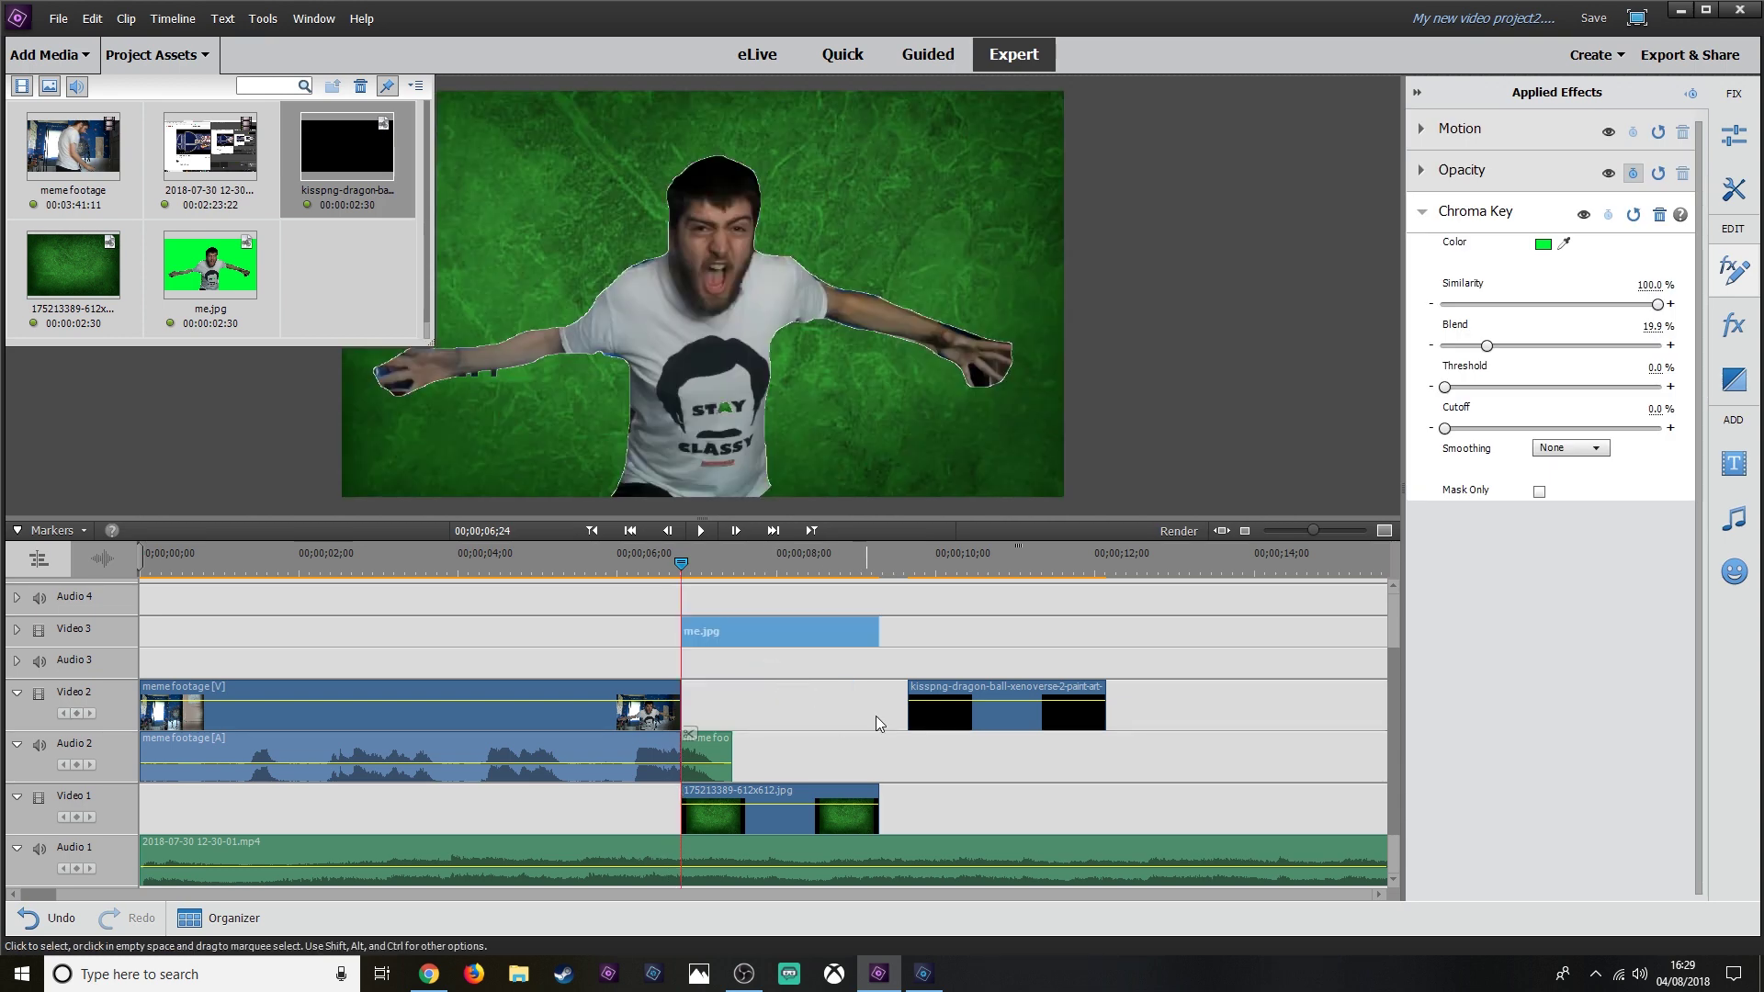
left_click(920, 711)
left_click_drag(921, 716, 758, 717)
Raise the ink splat toward the top of the frame using its Motion settings.
left_click(718, 550)
left_click(144, 57)
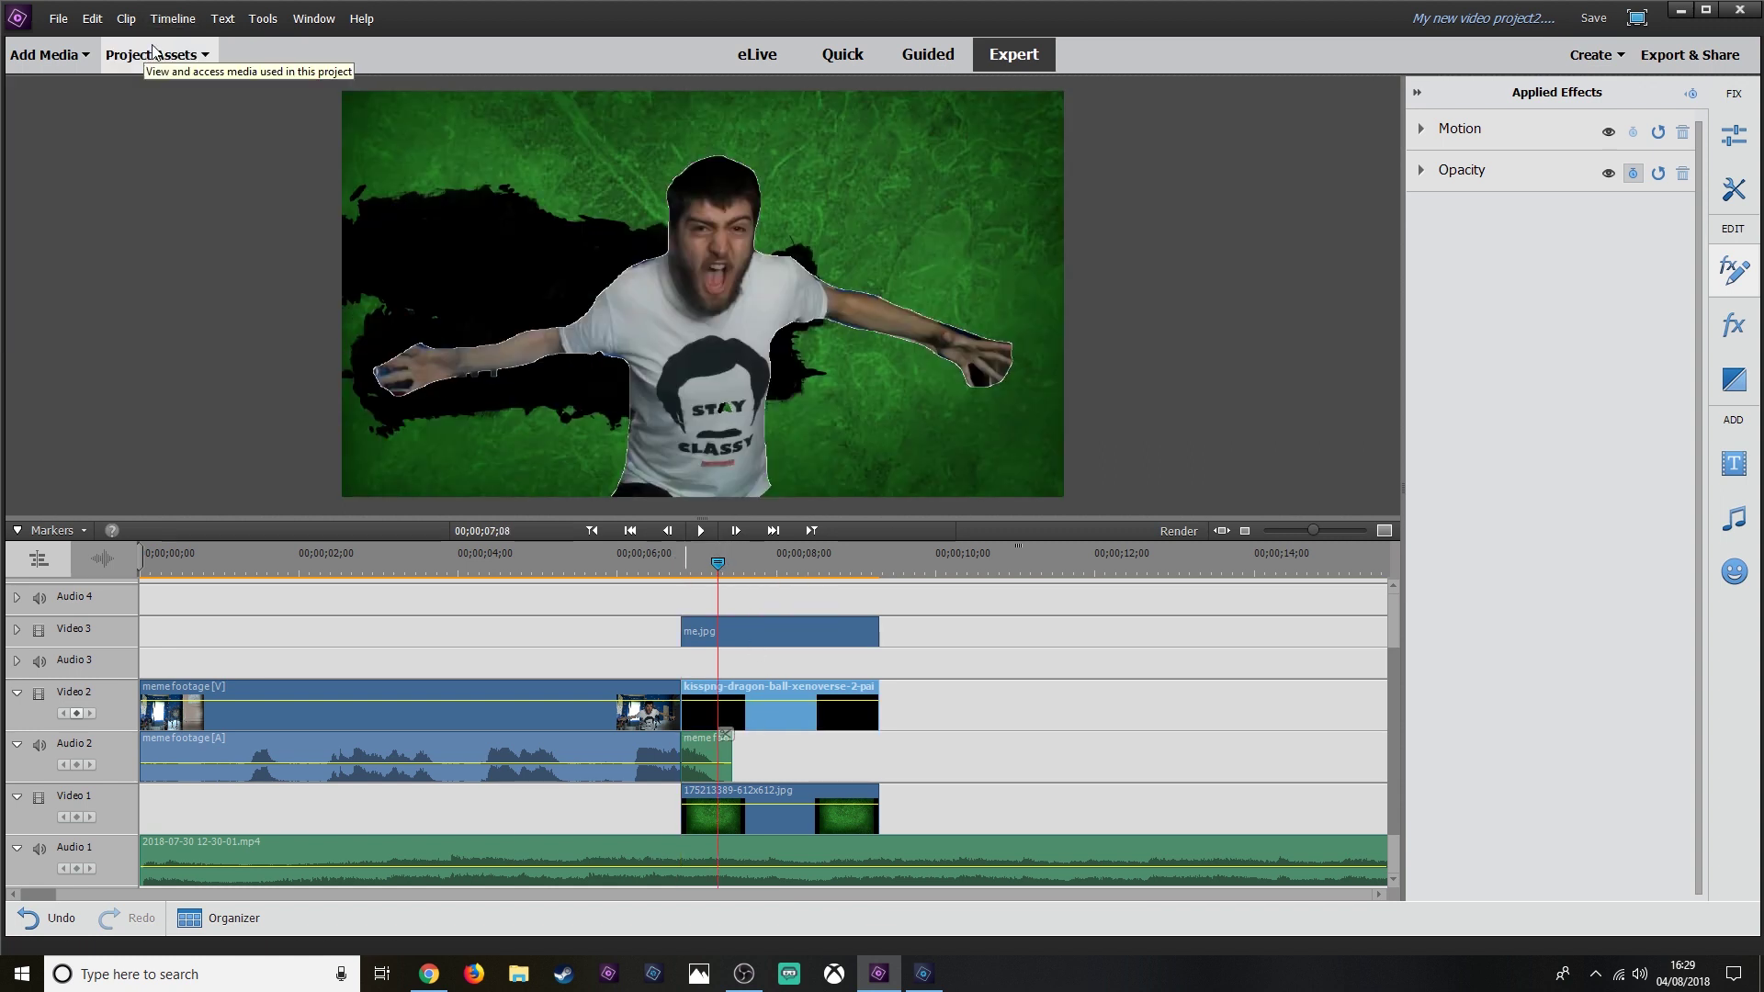
left_click(1451, 130)
left_click_drag(562, 455, 529, 343)
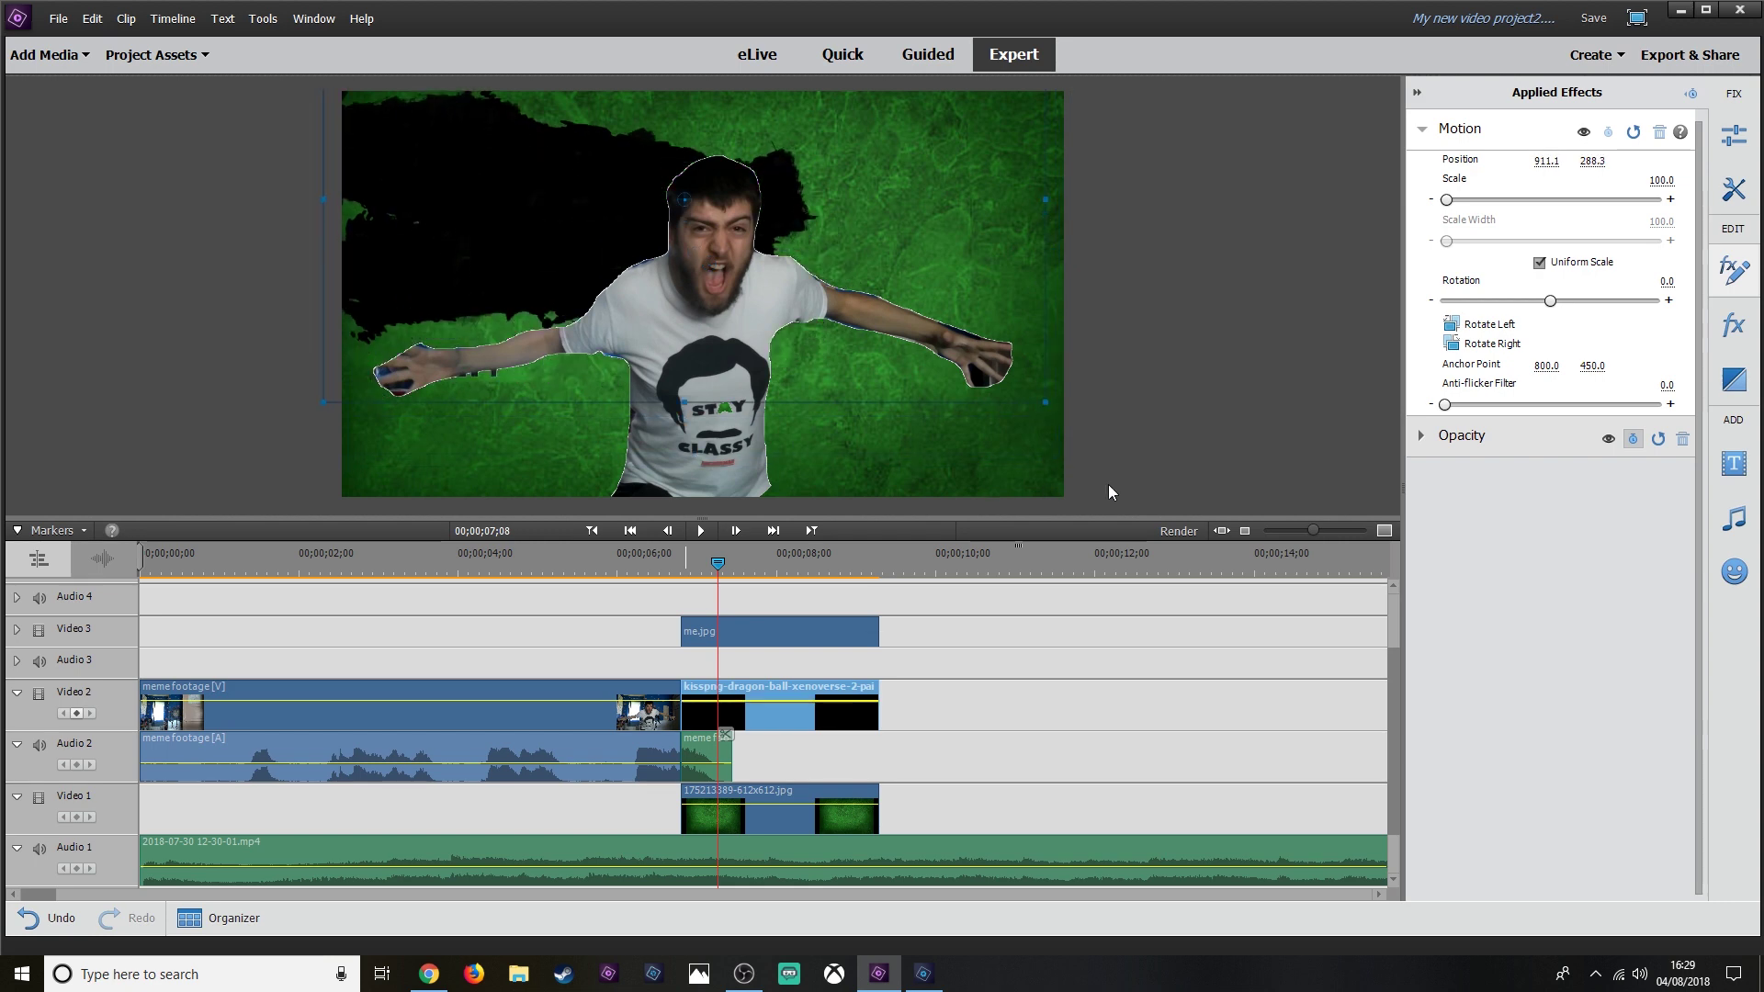
left_click(676, 564)
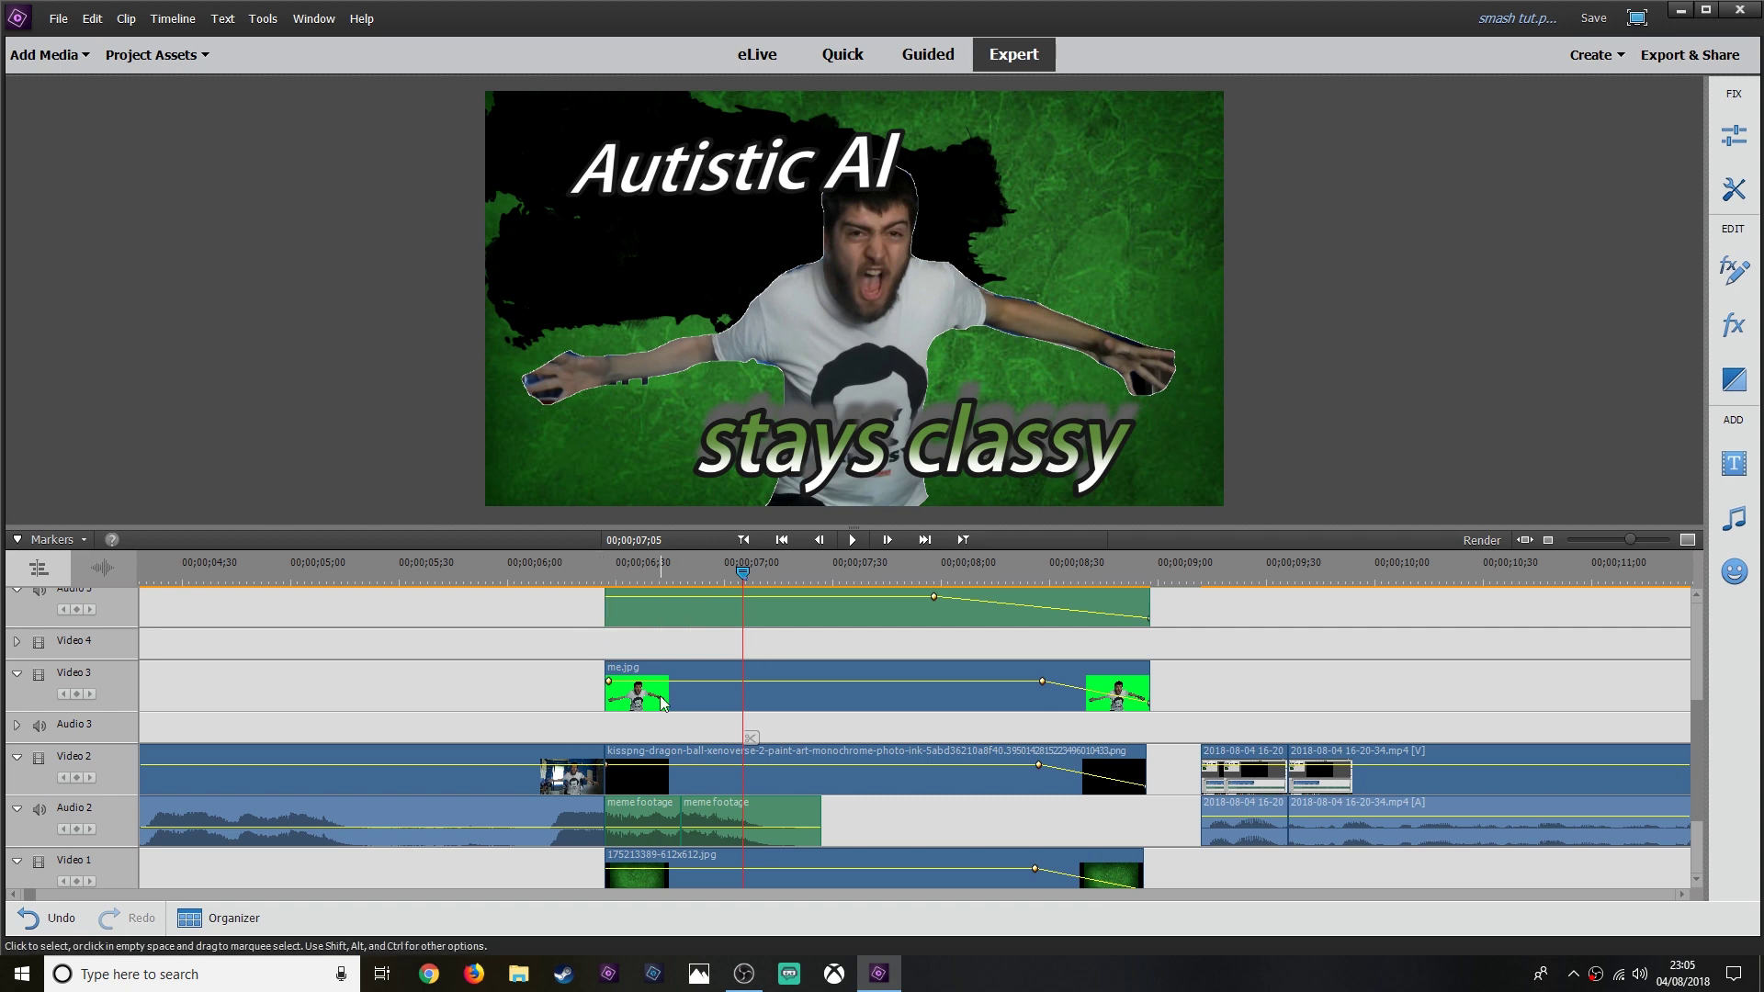
Step frame by frame around 06;26 to locate the cut from webcam footage to the composite.
scroll(736, 659, "up", 2)
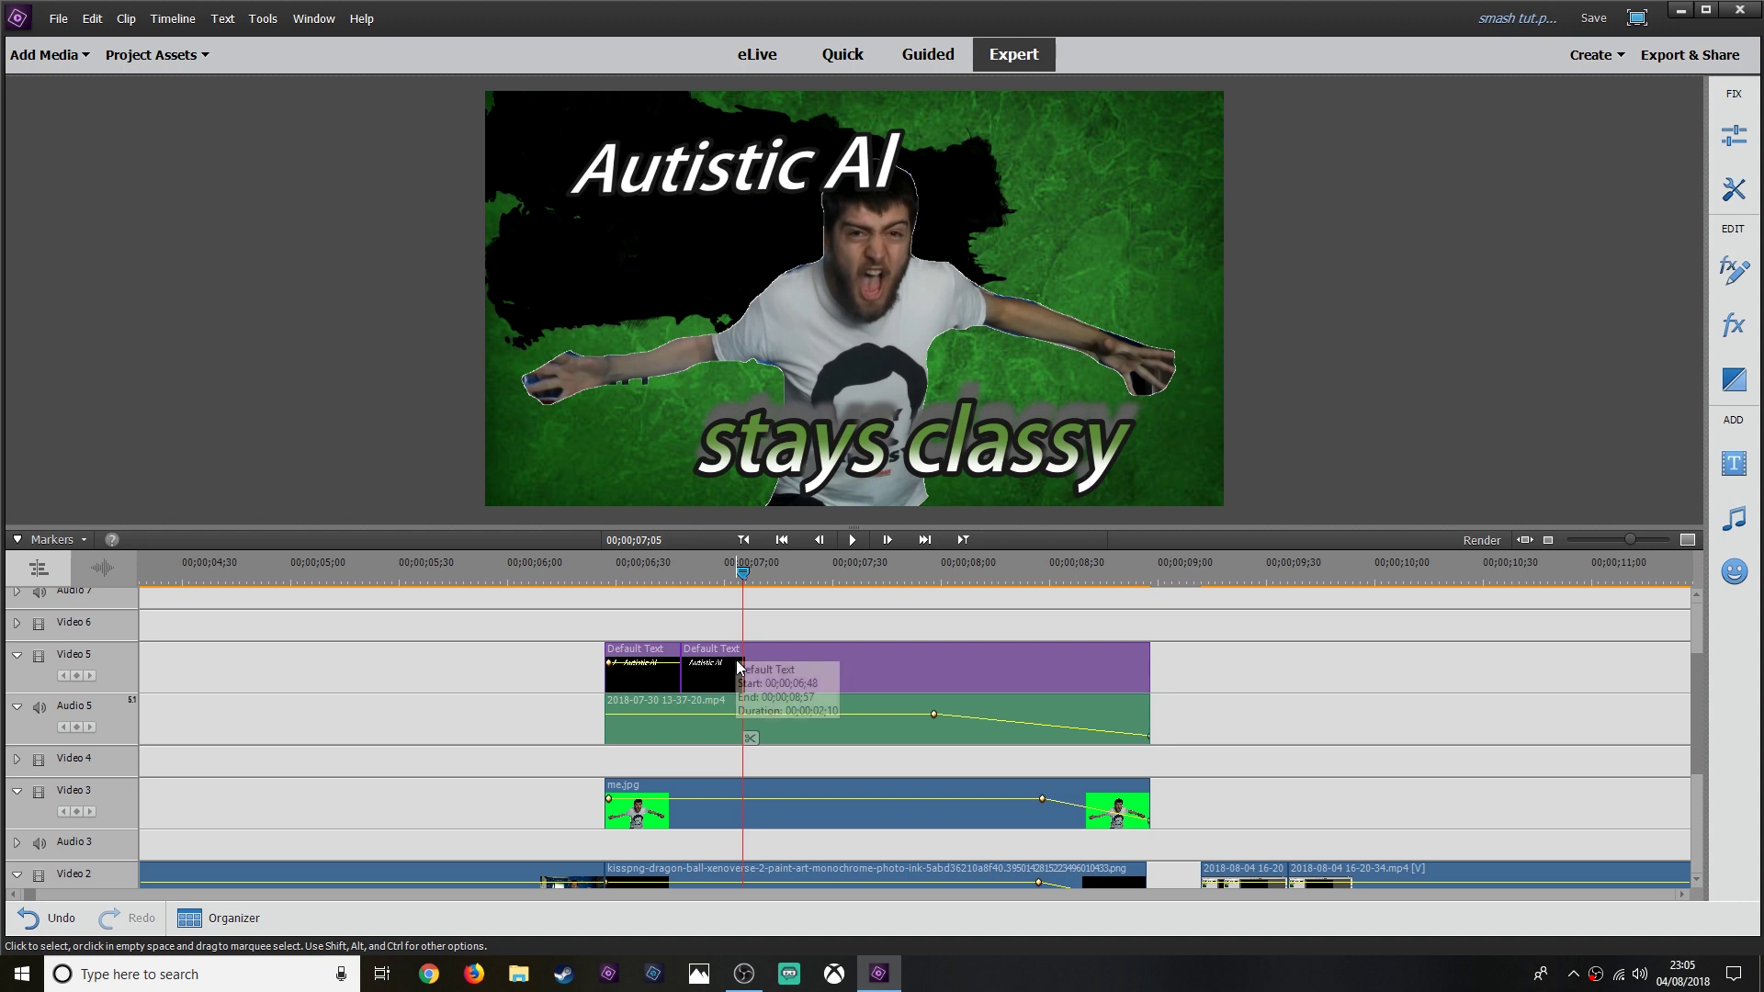
scroll(736, 660, "down", 2)
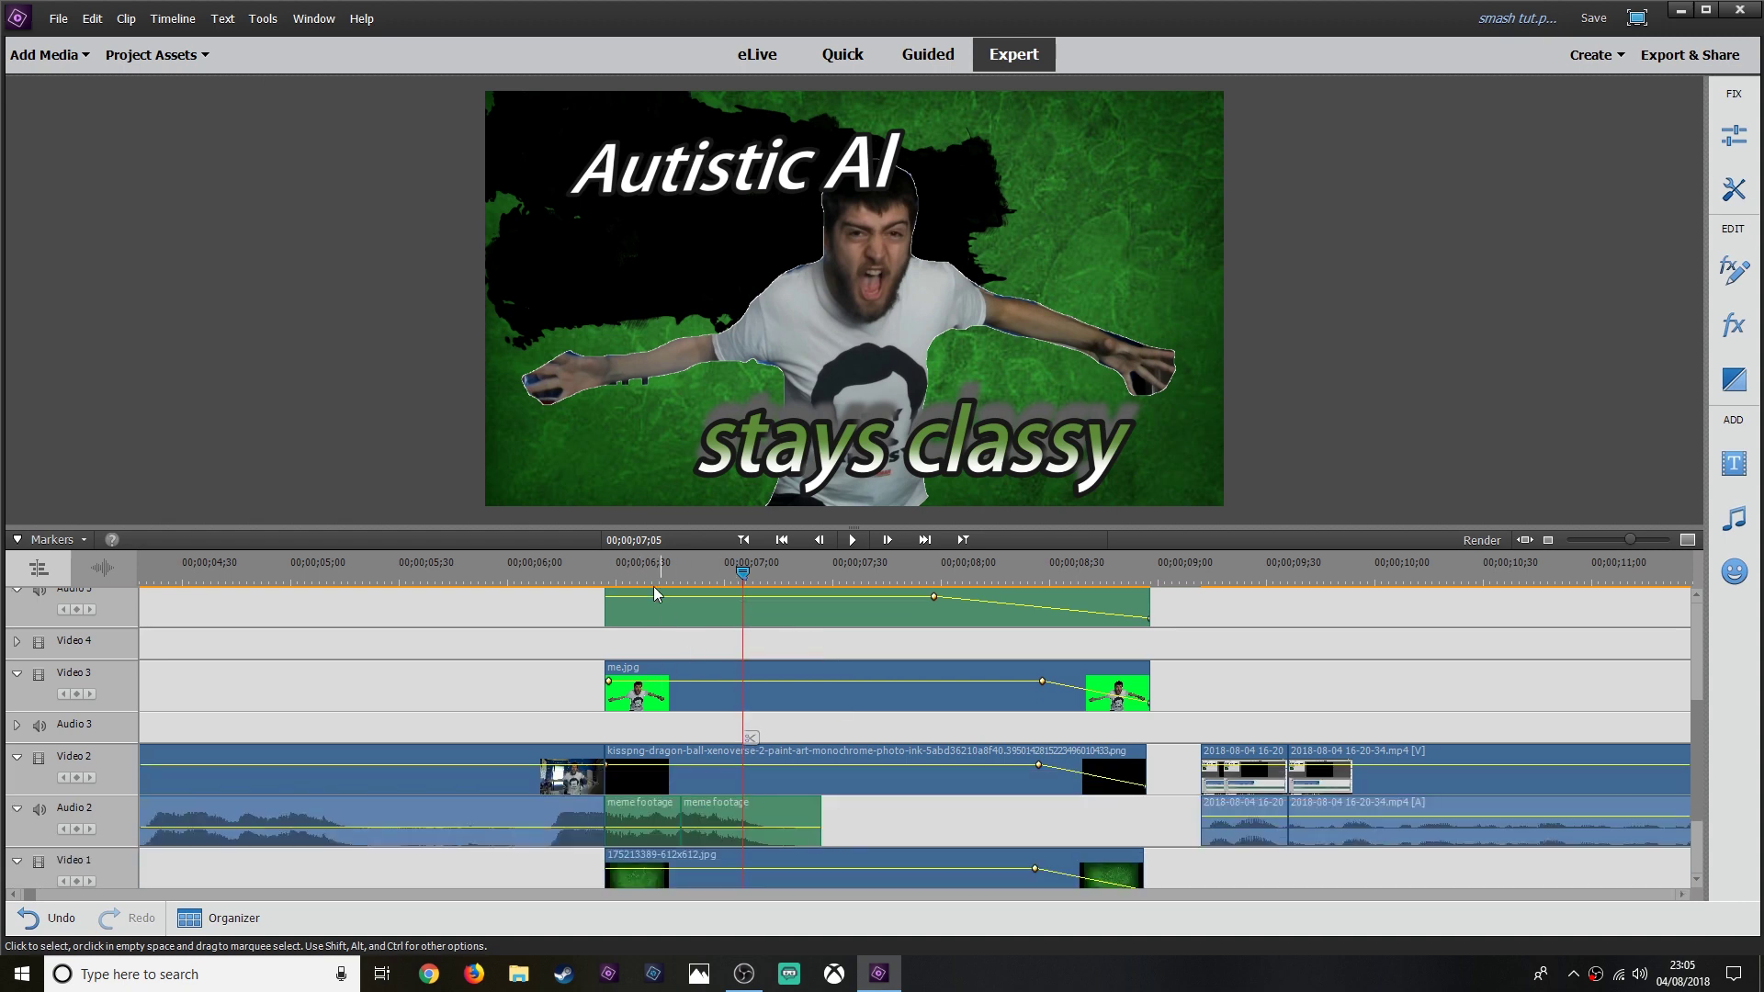
left_click_drag(593, 576, 579, 577)
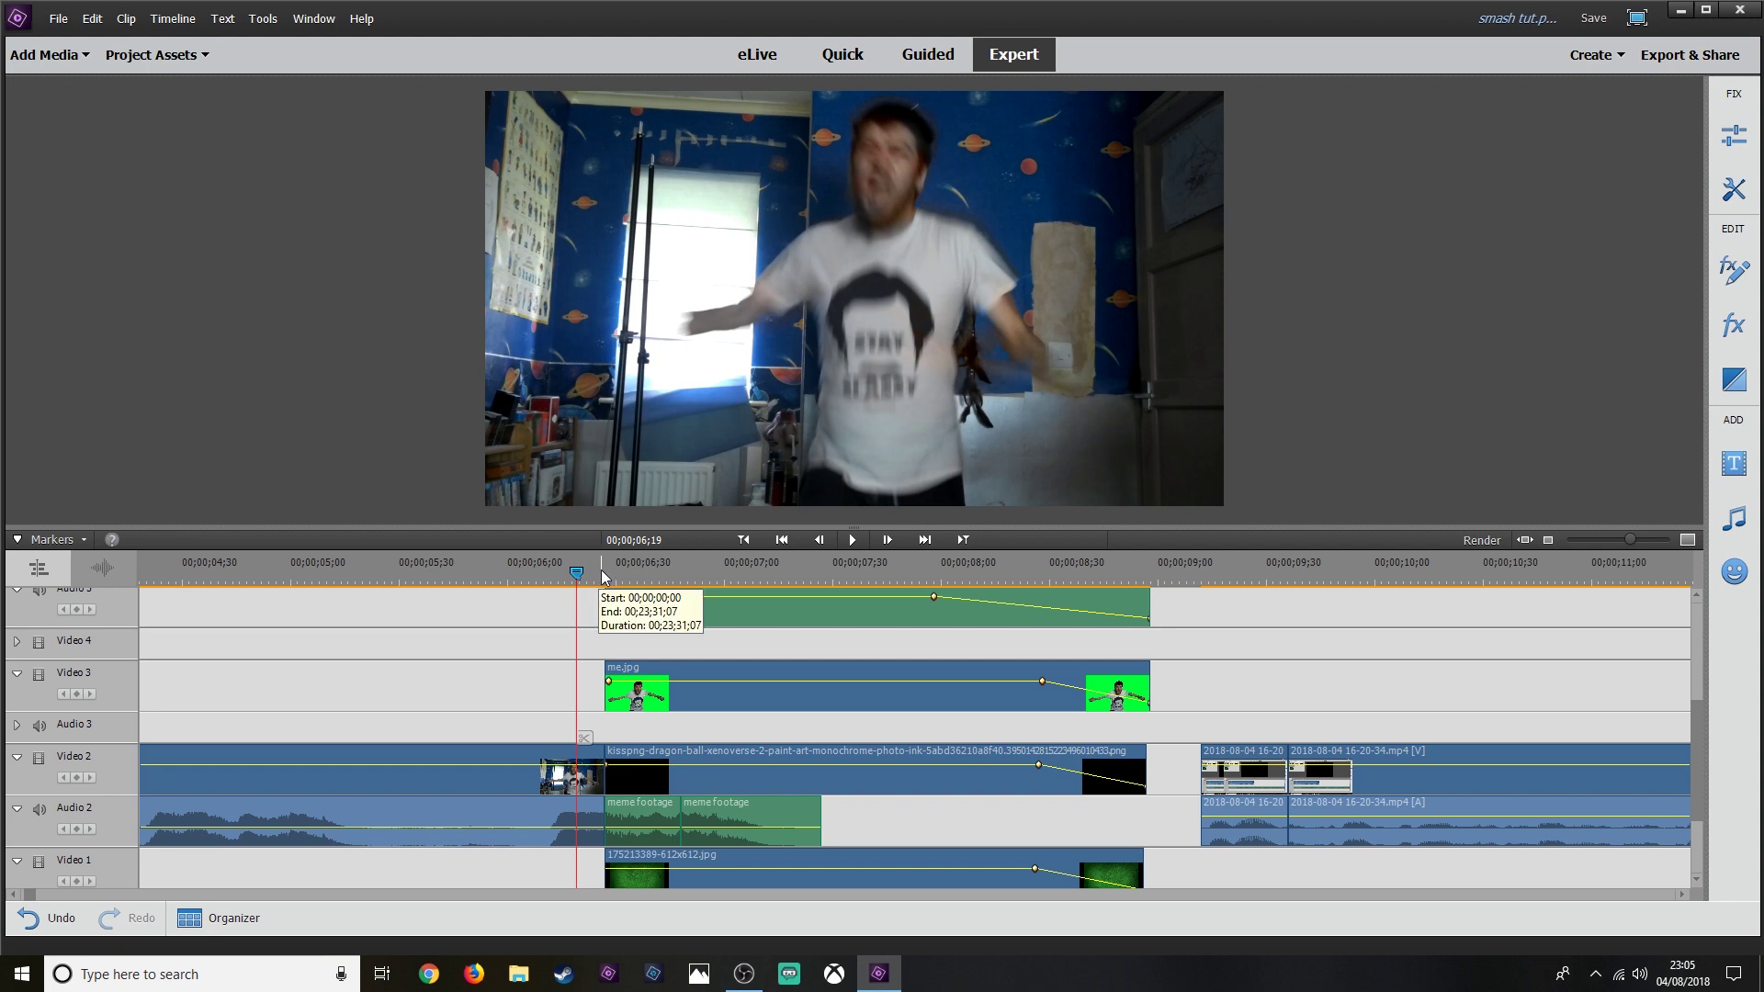
left_click(601, 569)
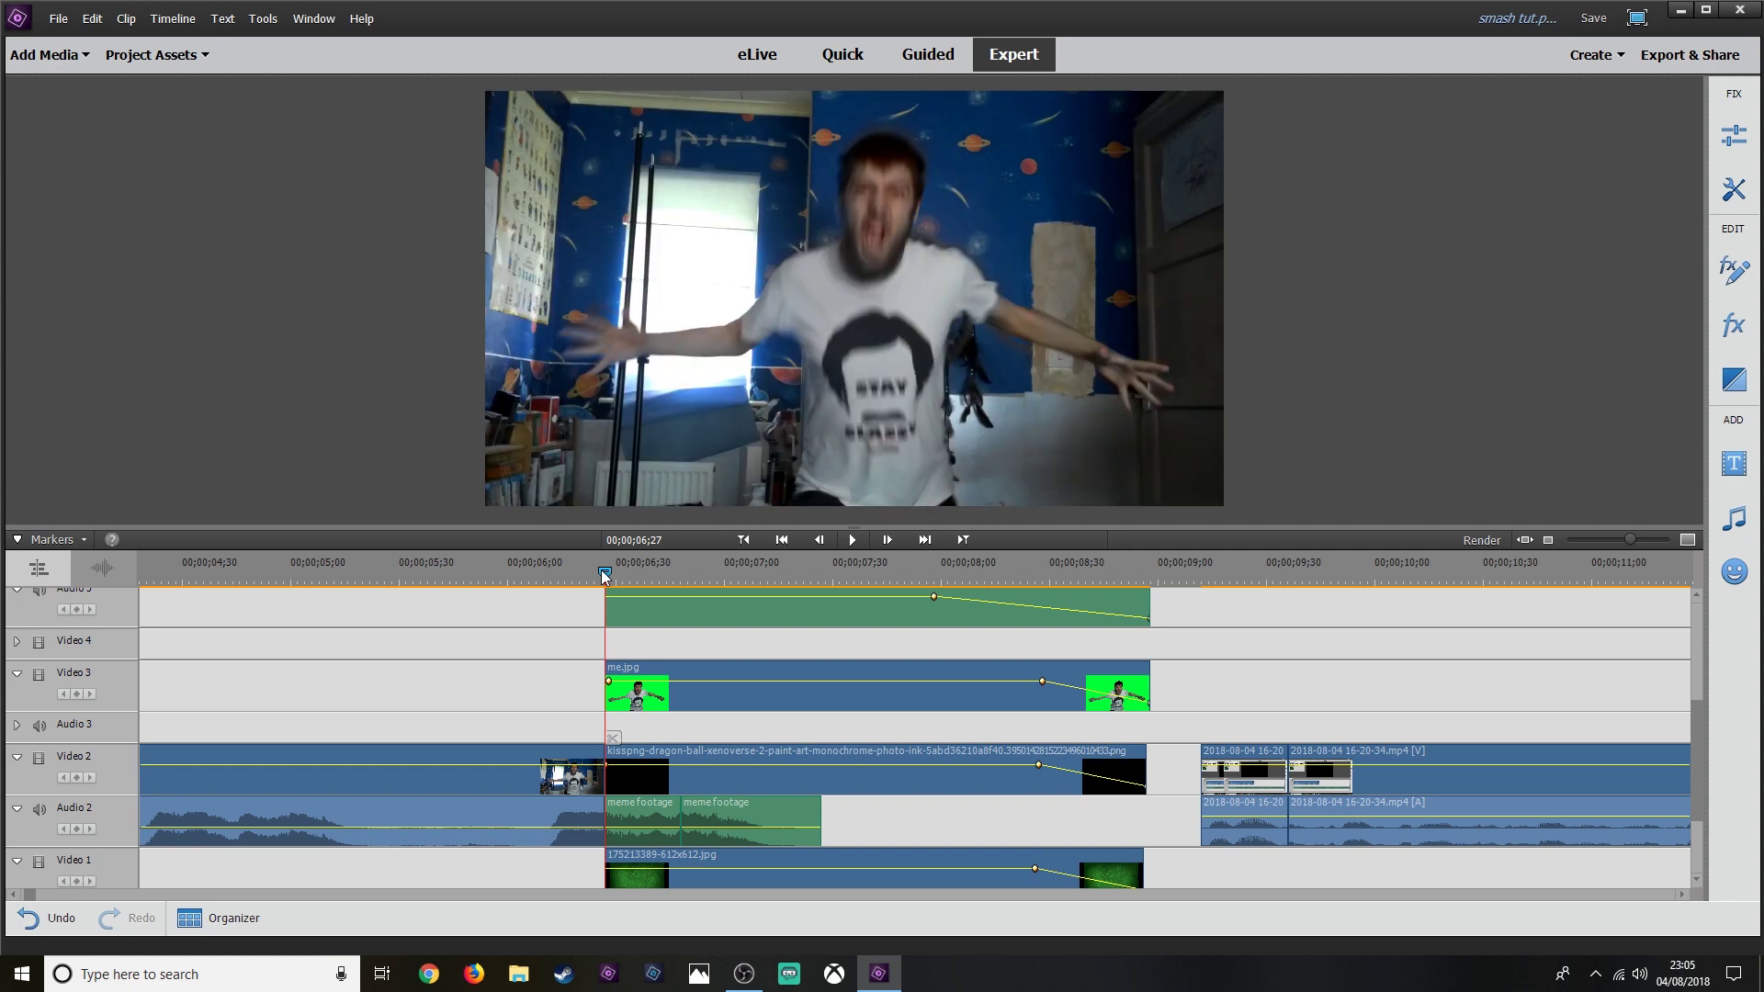
key("Right")
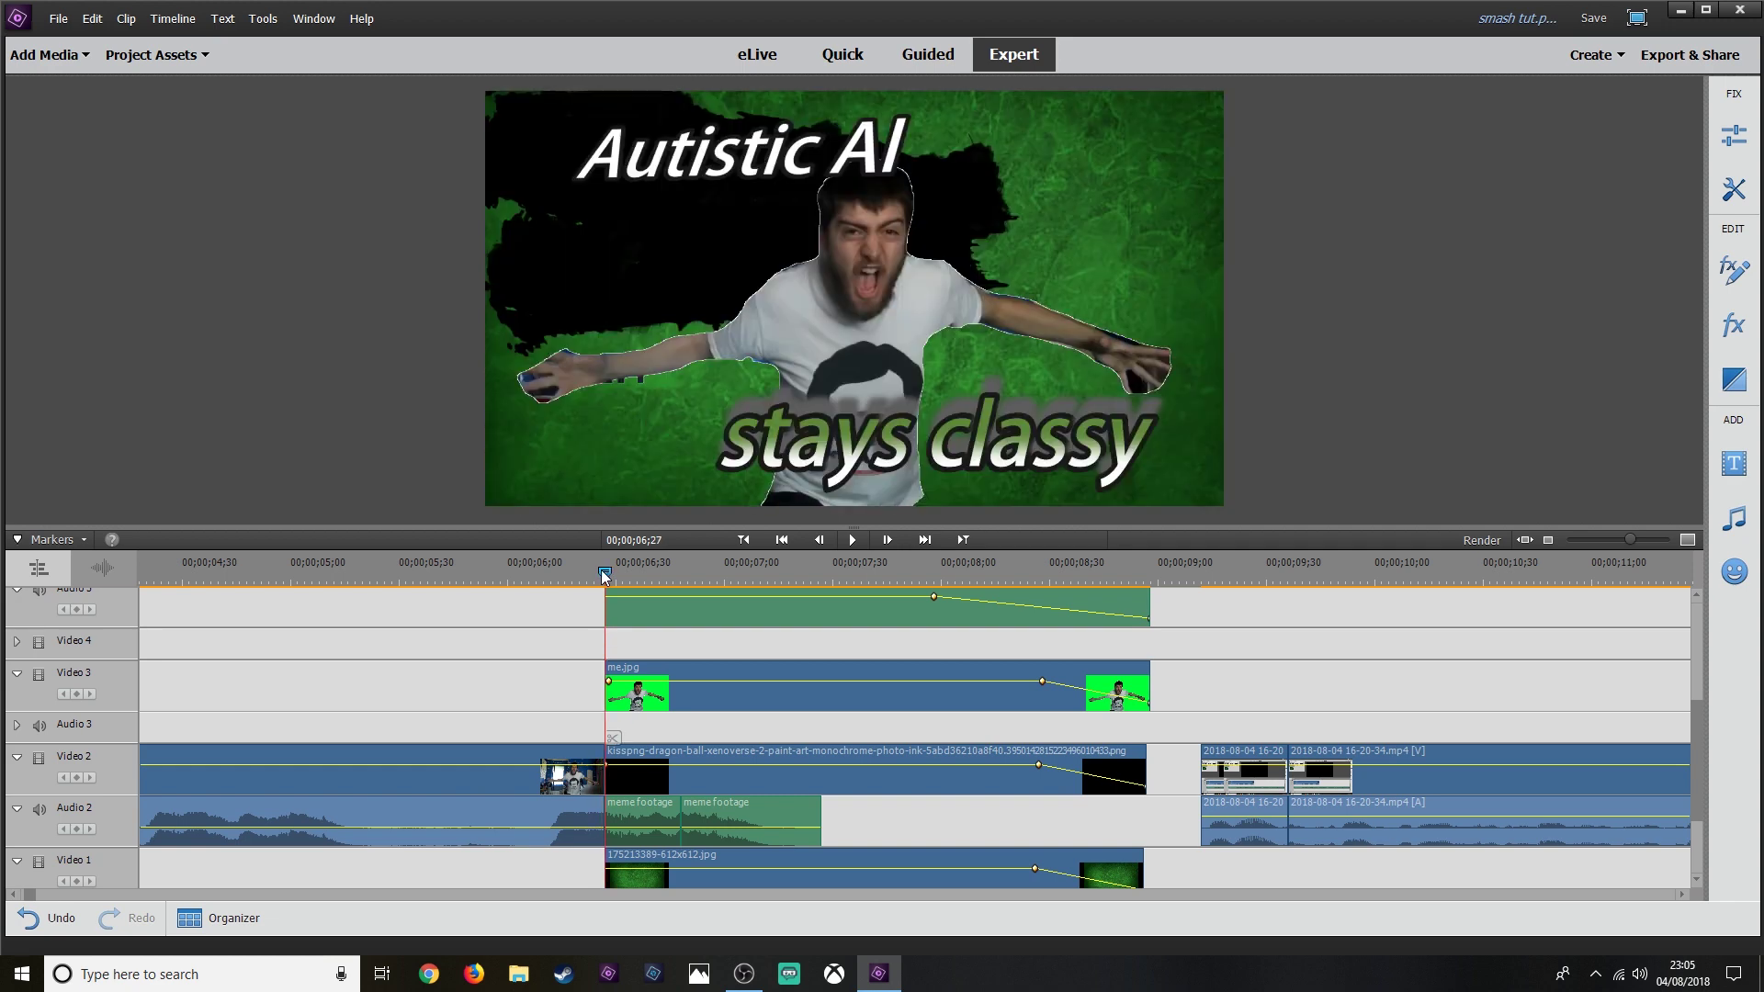
key("Left")
key("Right")
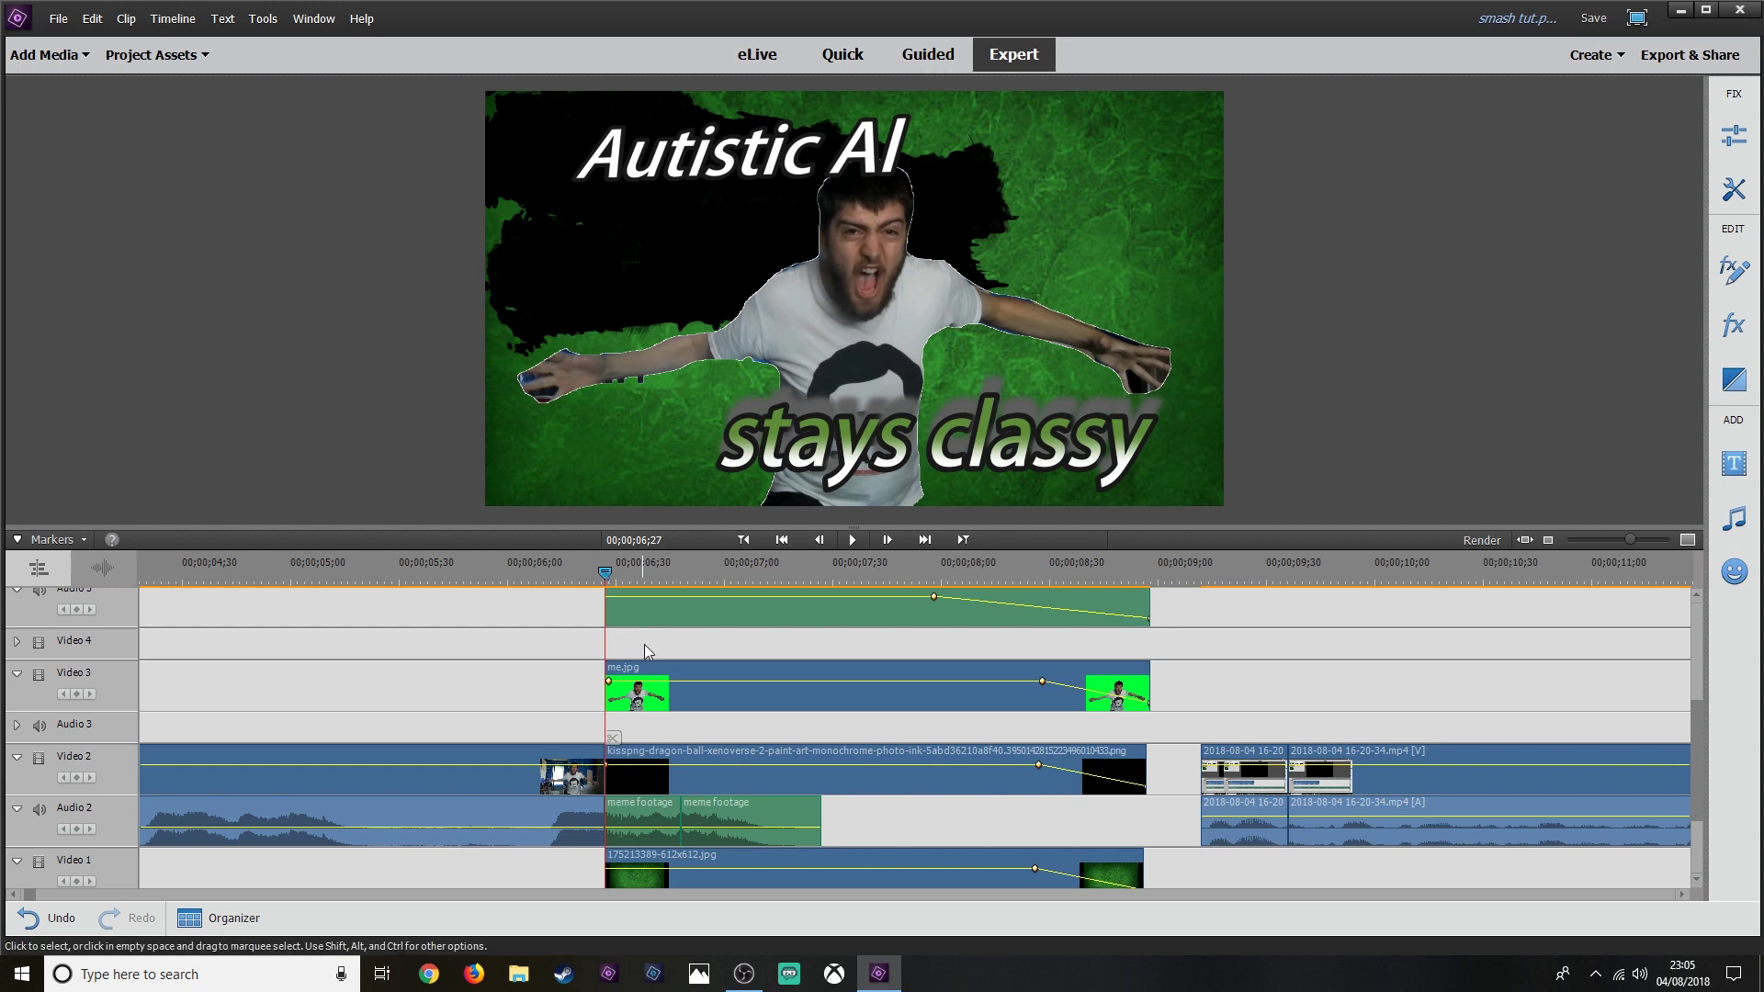
Shift the me.jpg cutout right and down, then step back to the last webcam frame.
left_click(661, 691)
left_click_drag(900, 344, 1111, 377)
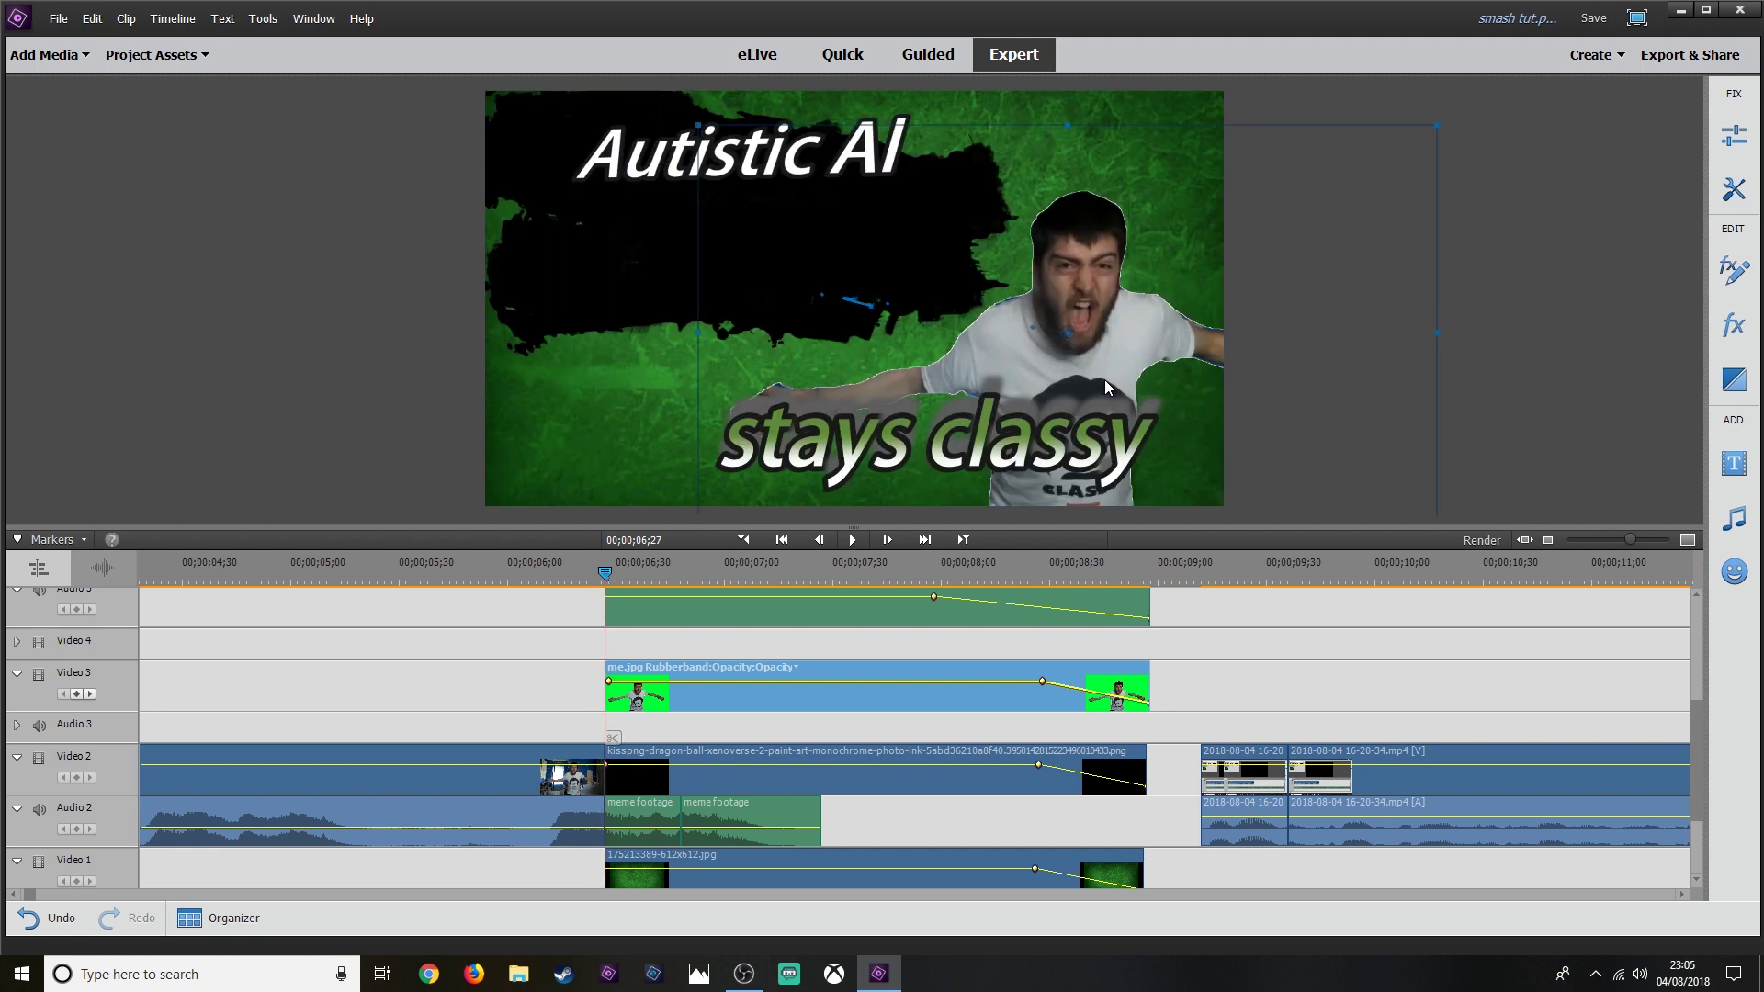
key("Left")
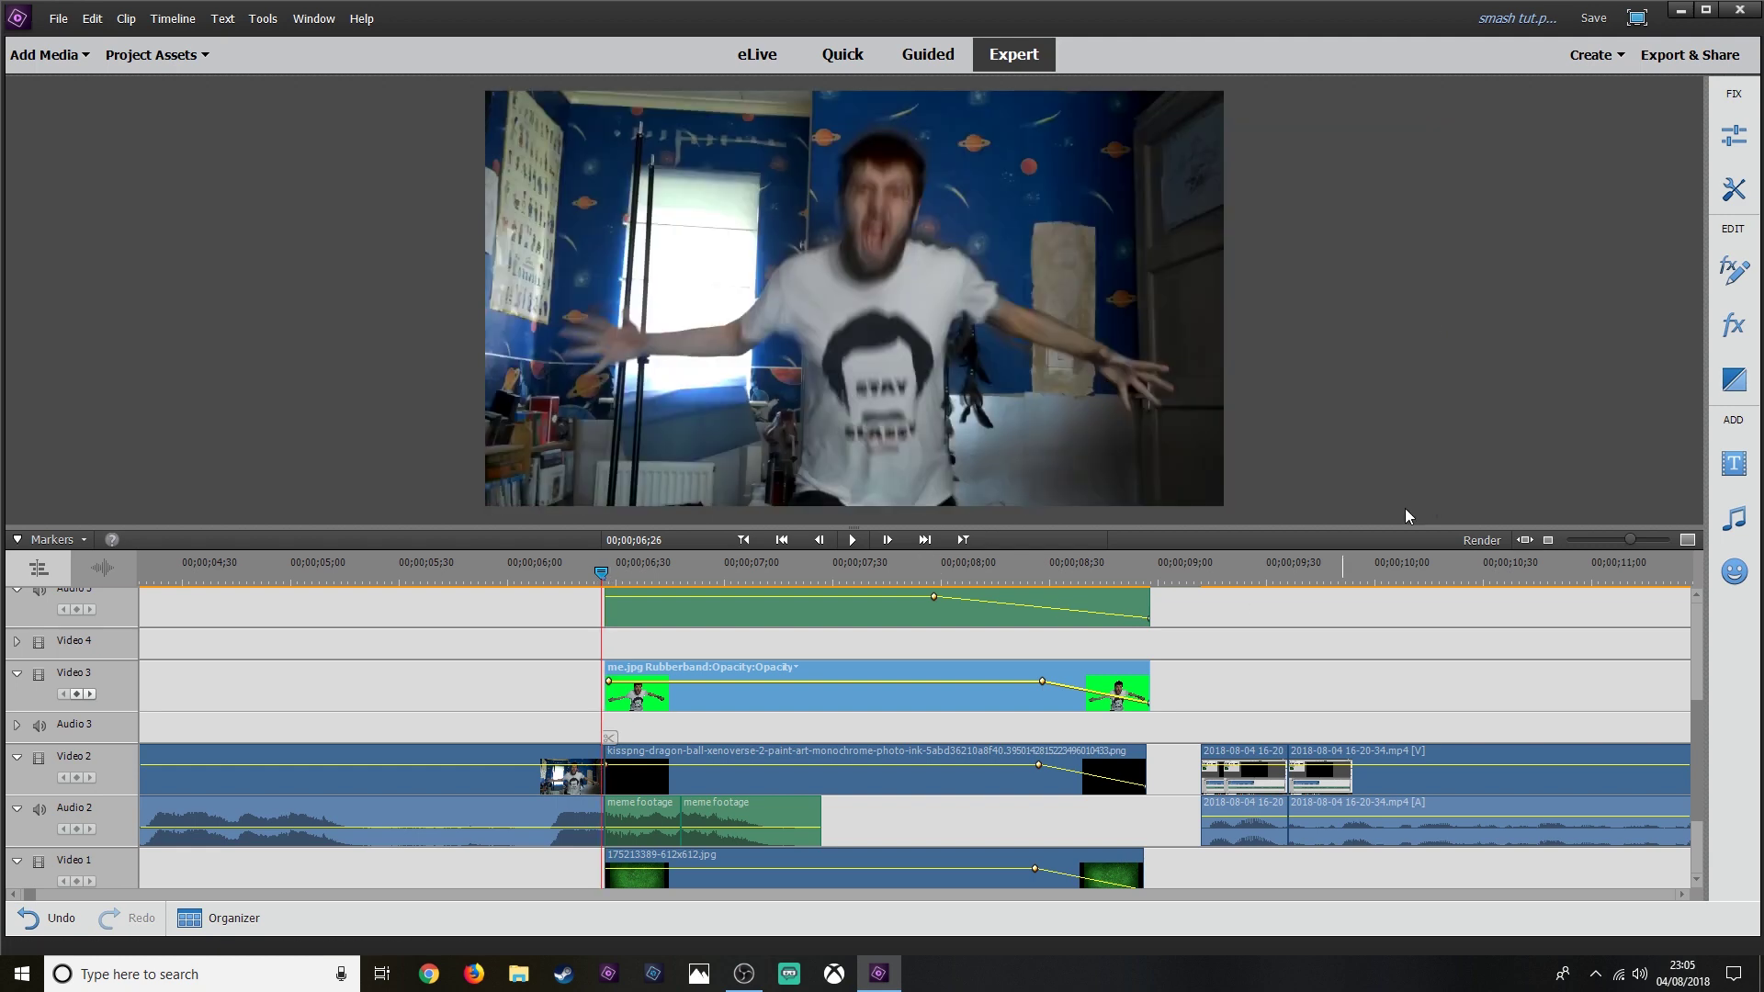
Put a Dip to White transition on the cut into the freeze frame and play it back.
left_click(1732, 391)
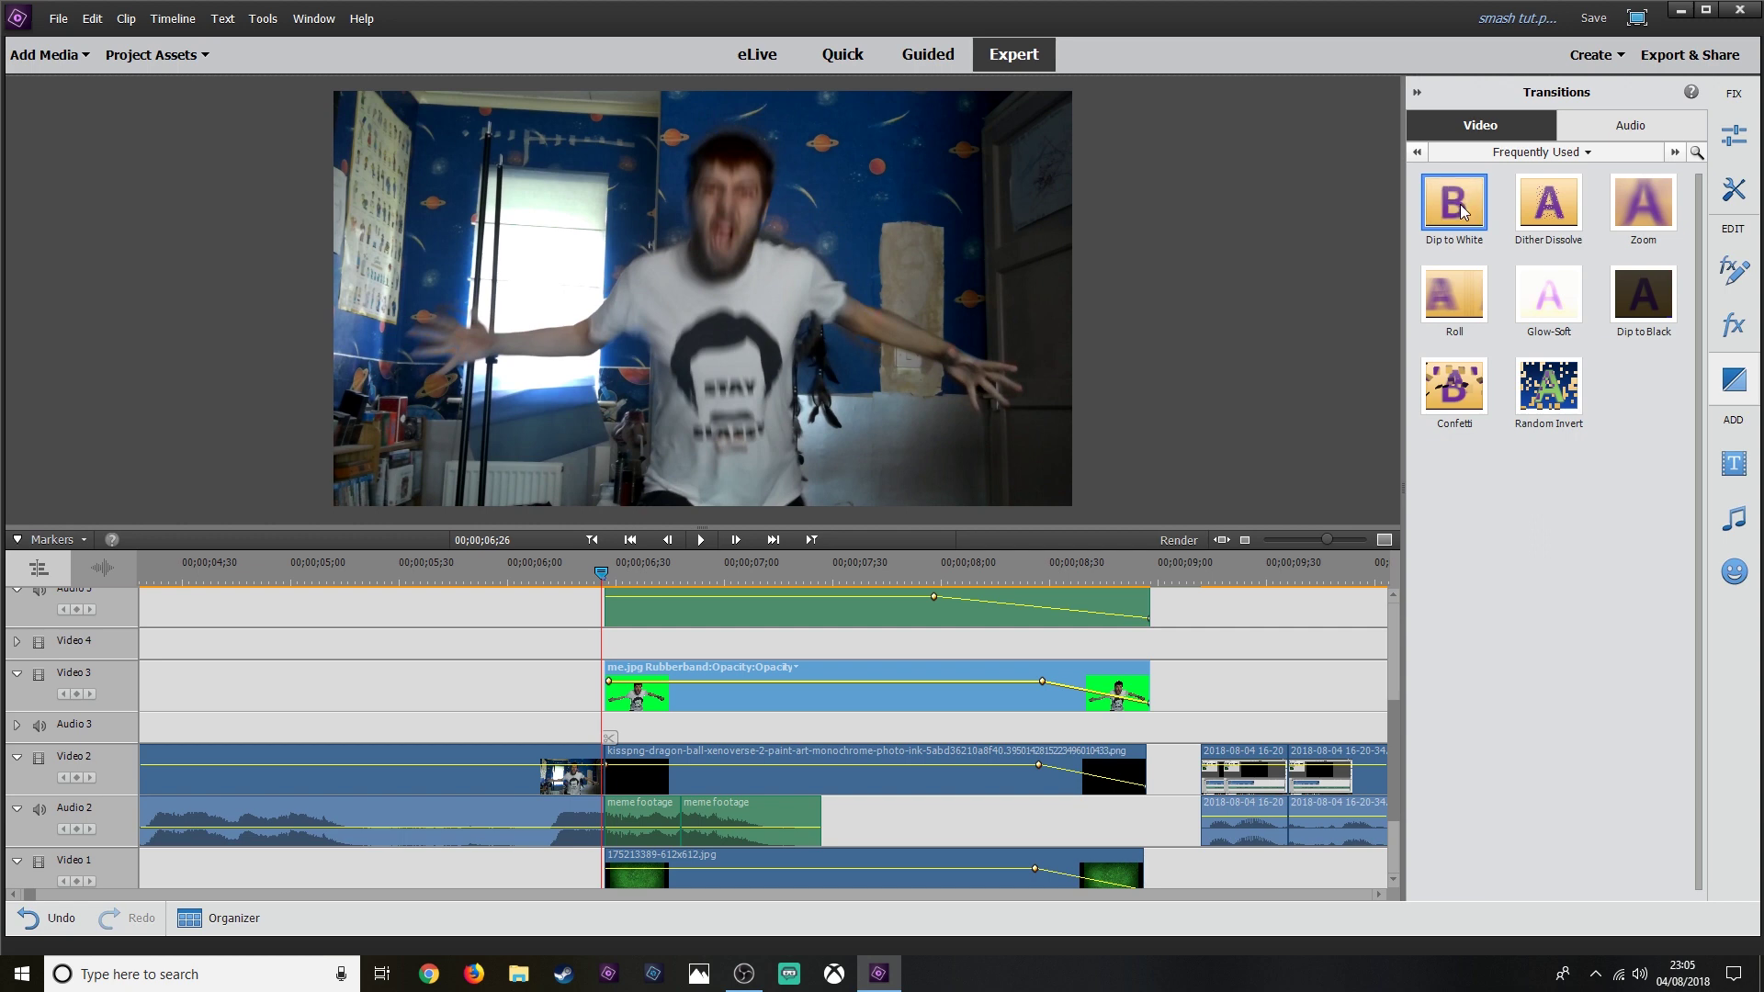
left_click_drag(1461, 210, 606, 758)
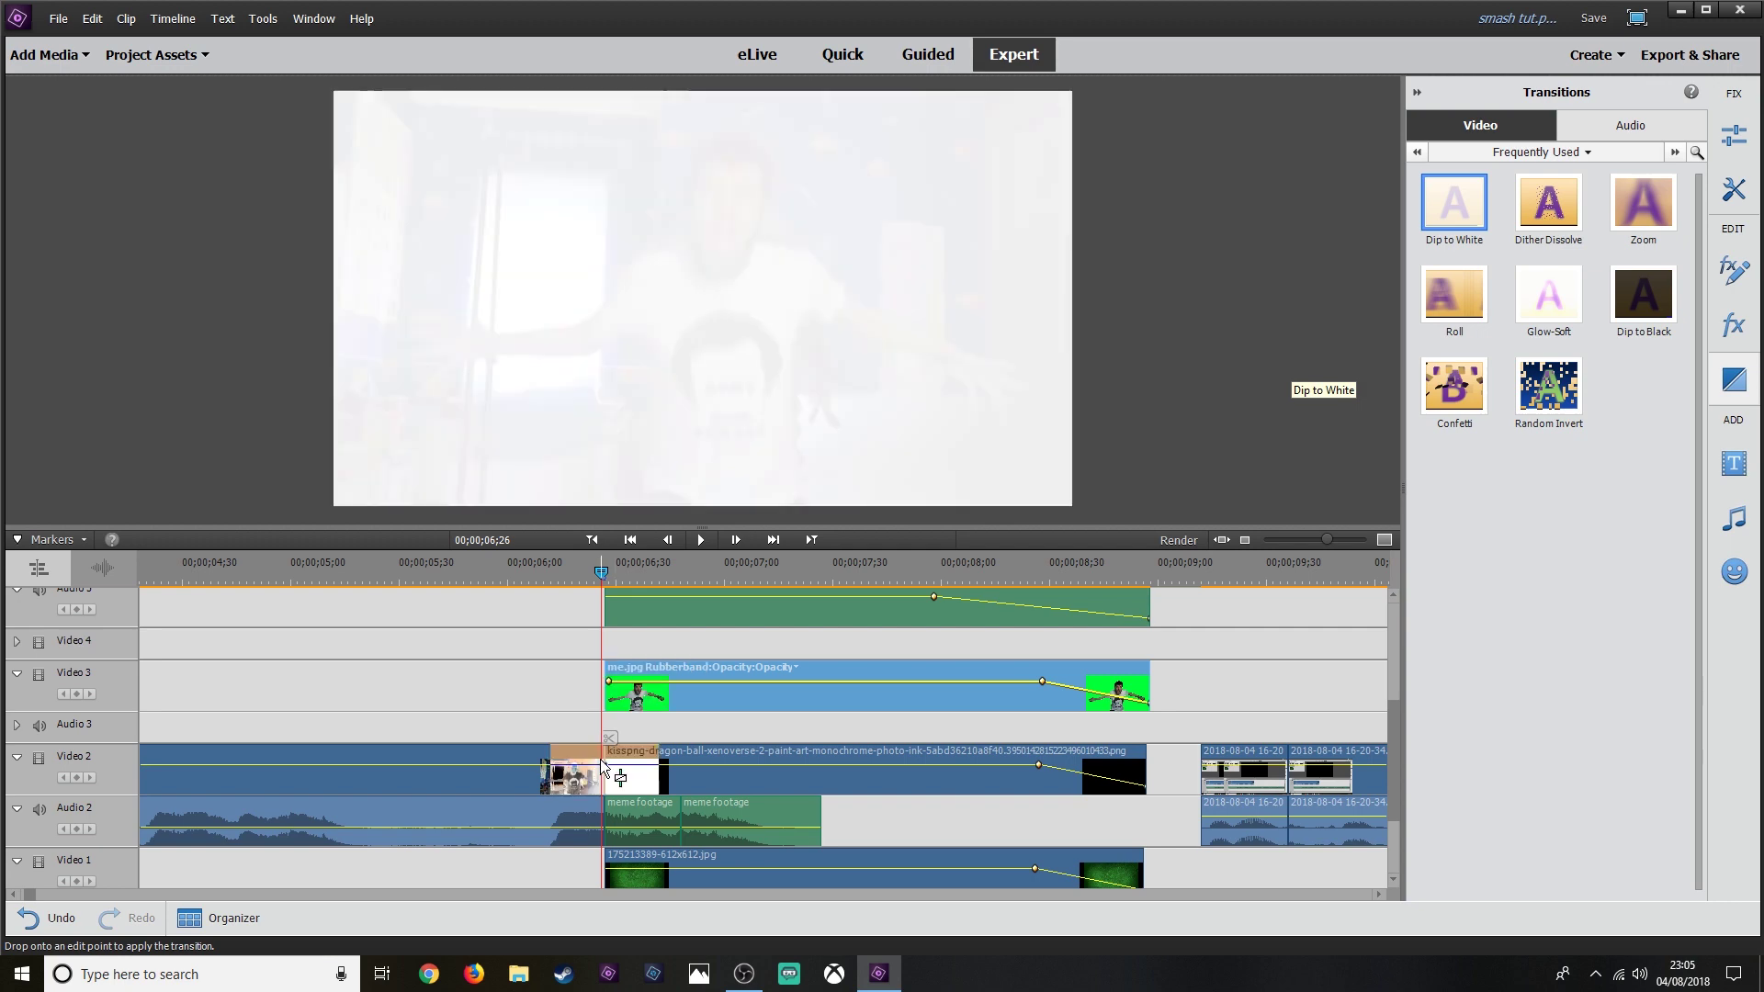
left_click(799, 773)
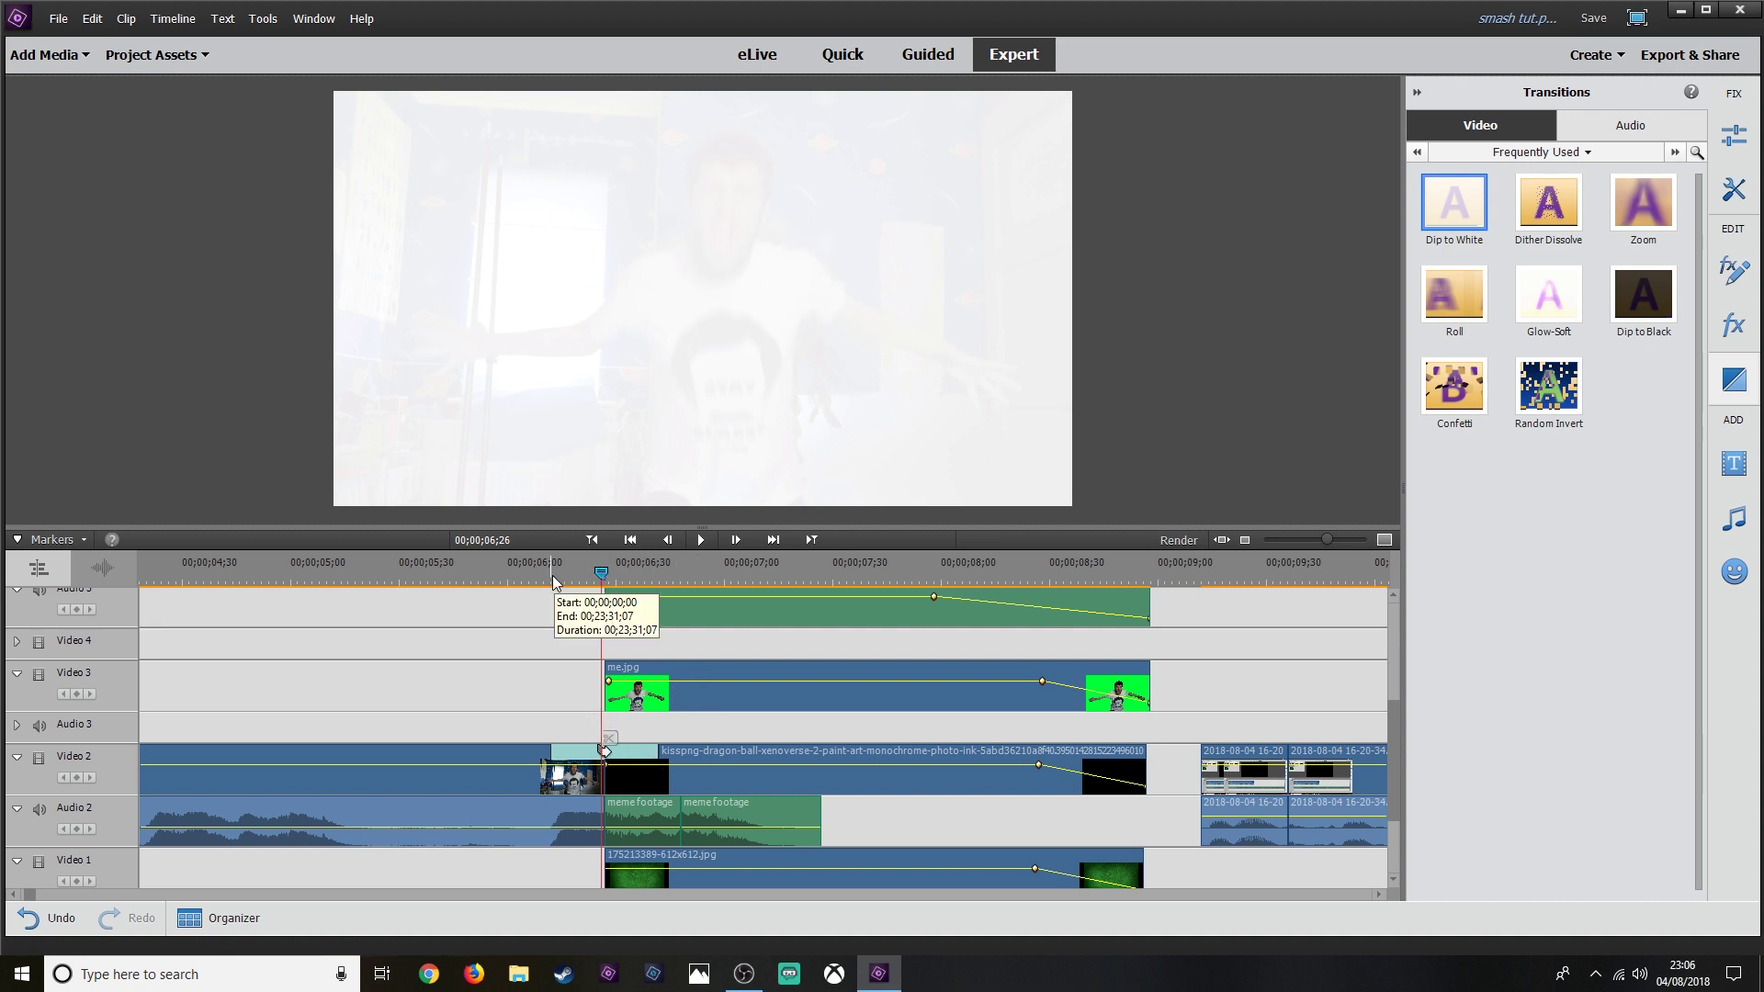
left_click(489, 573)
key("space")
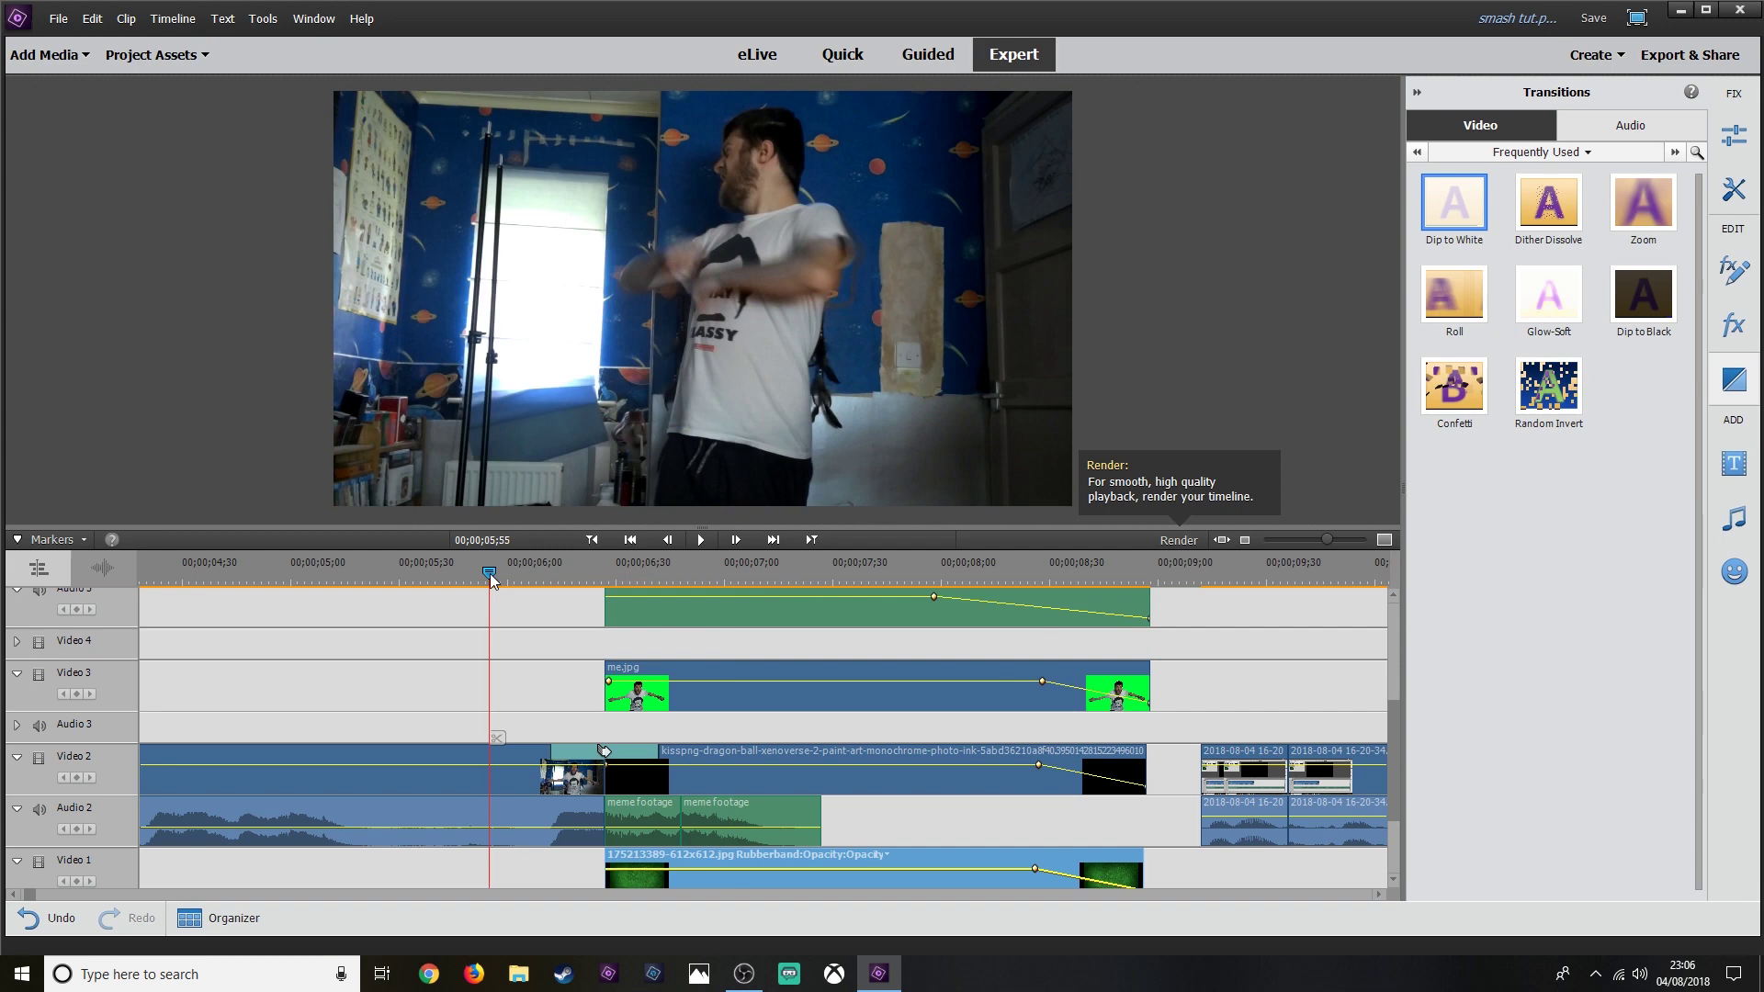
key("space")
Delete the Dip to White transition and replay the straight cut from 06;04.
left_click(640, 755)
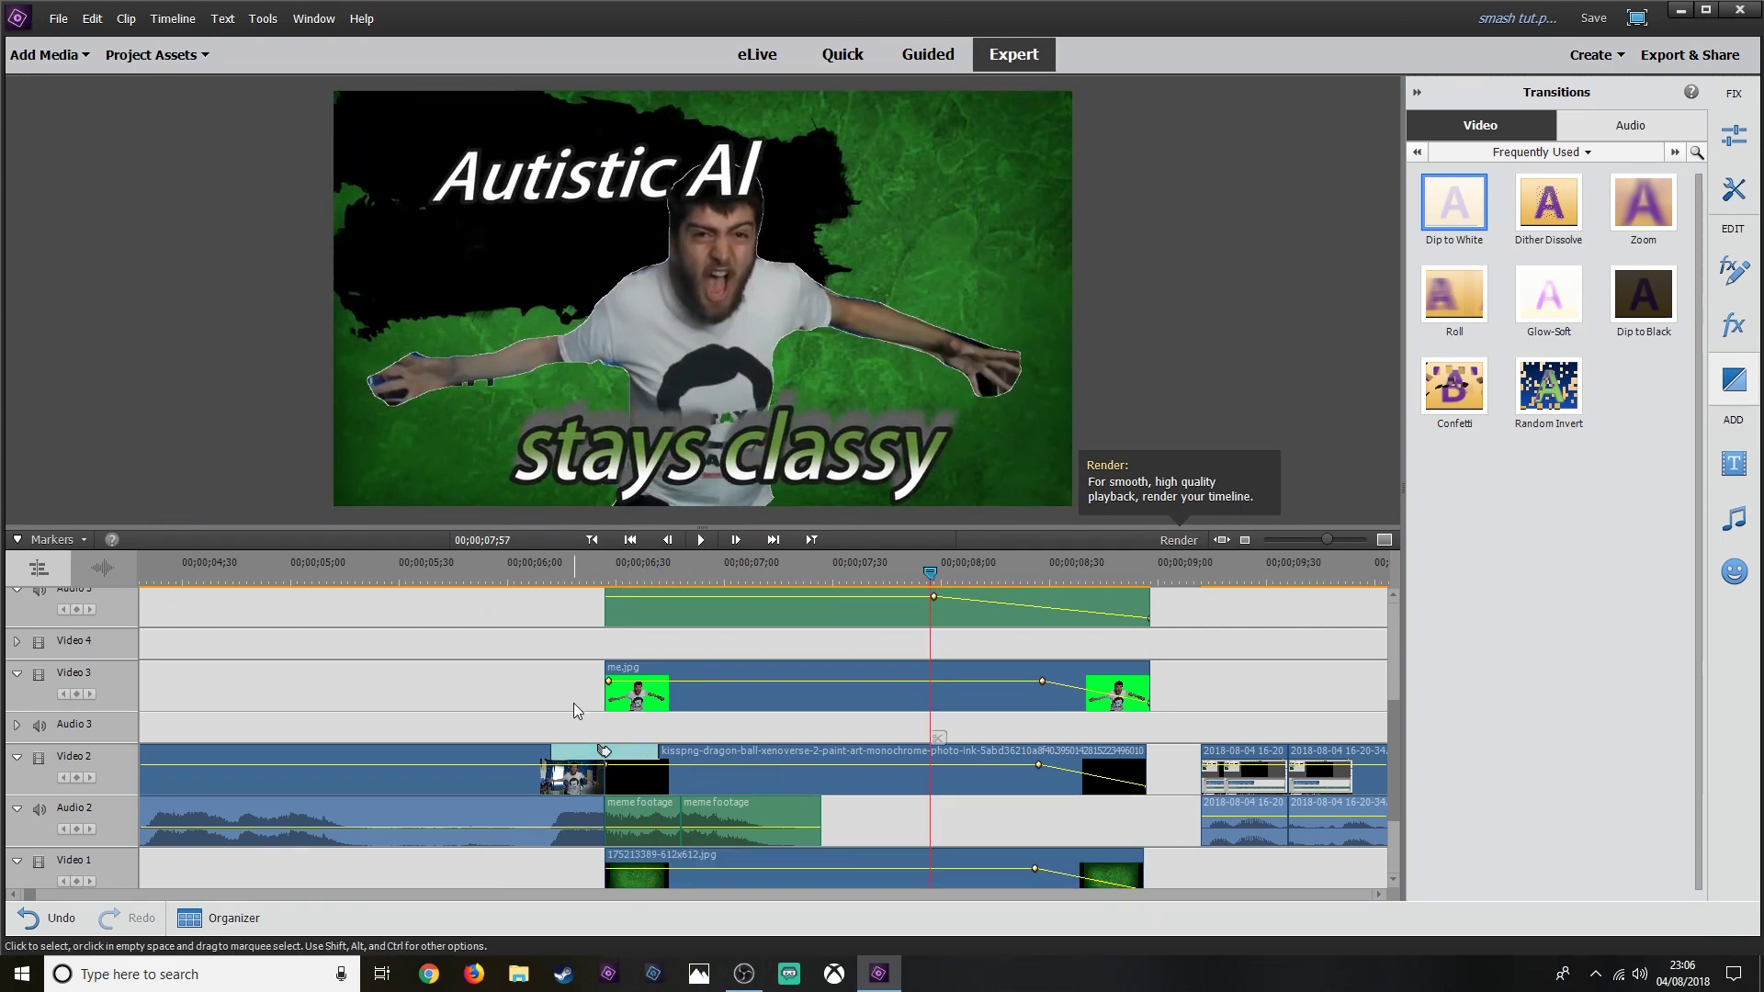
key("Delete")
left_click(523, 570)
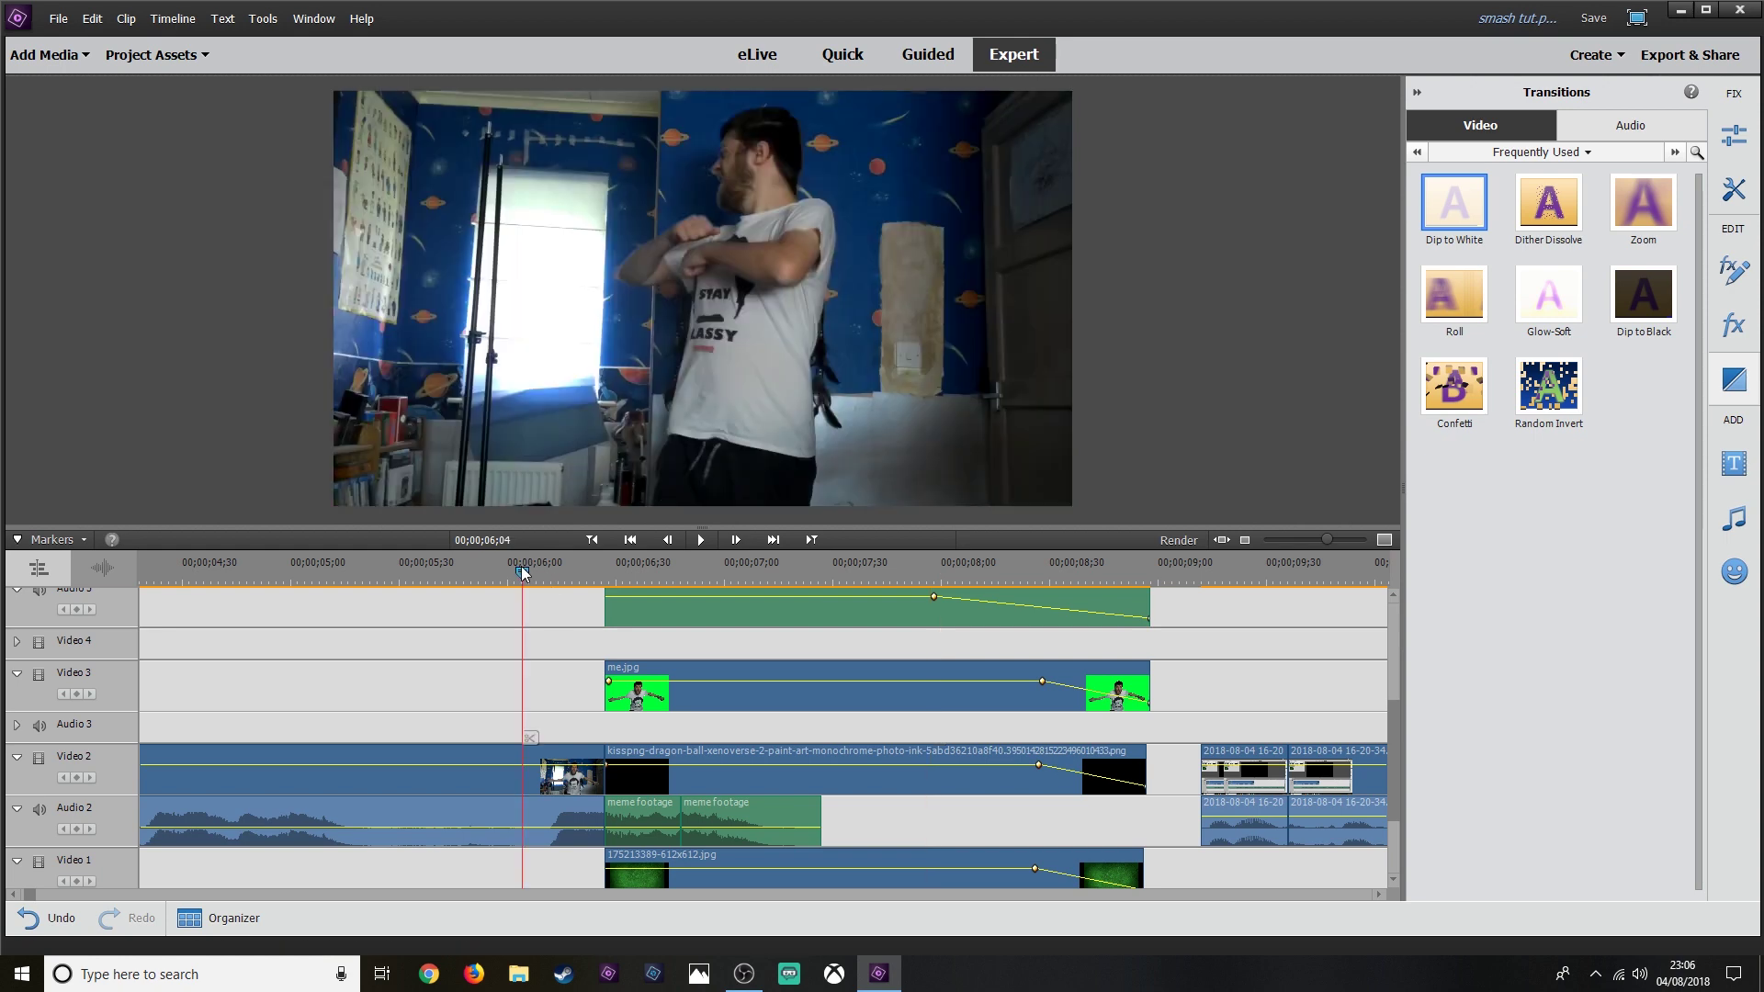
key("space")
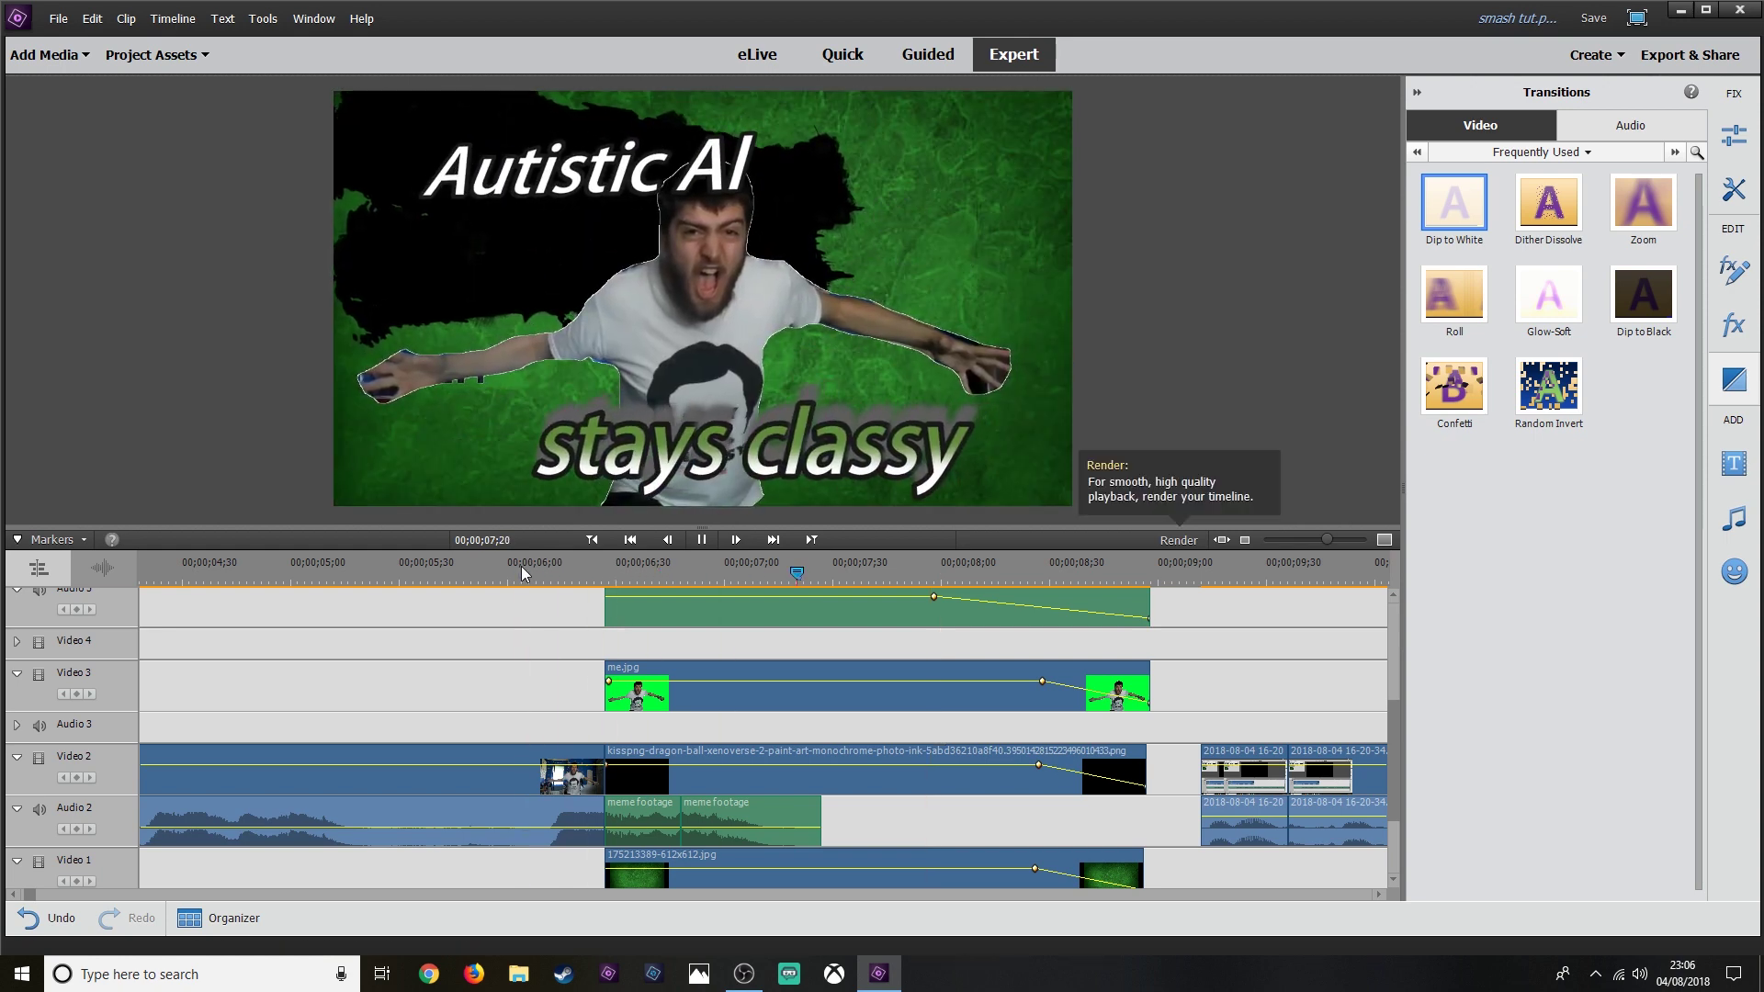
left_click(523, 569)
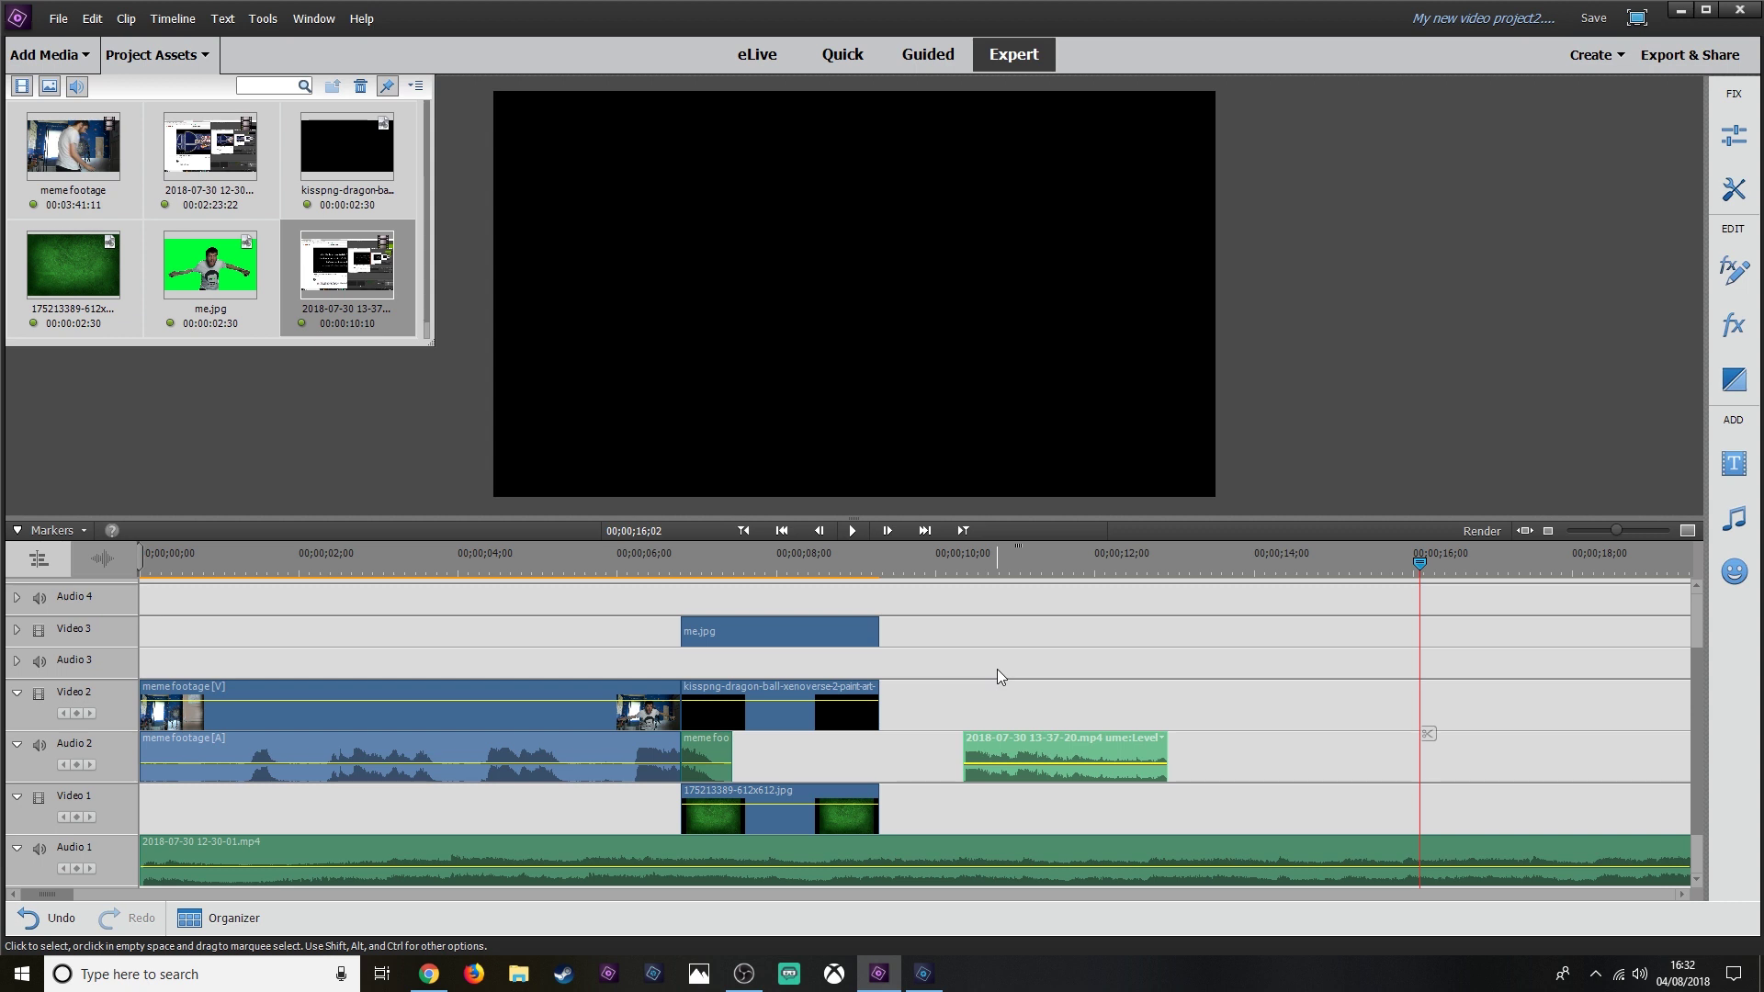
left_click(950, 707)
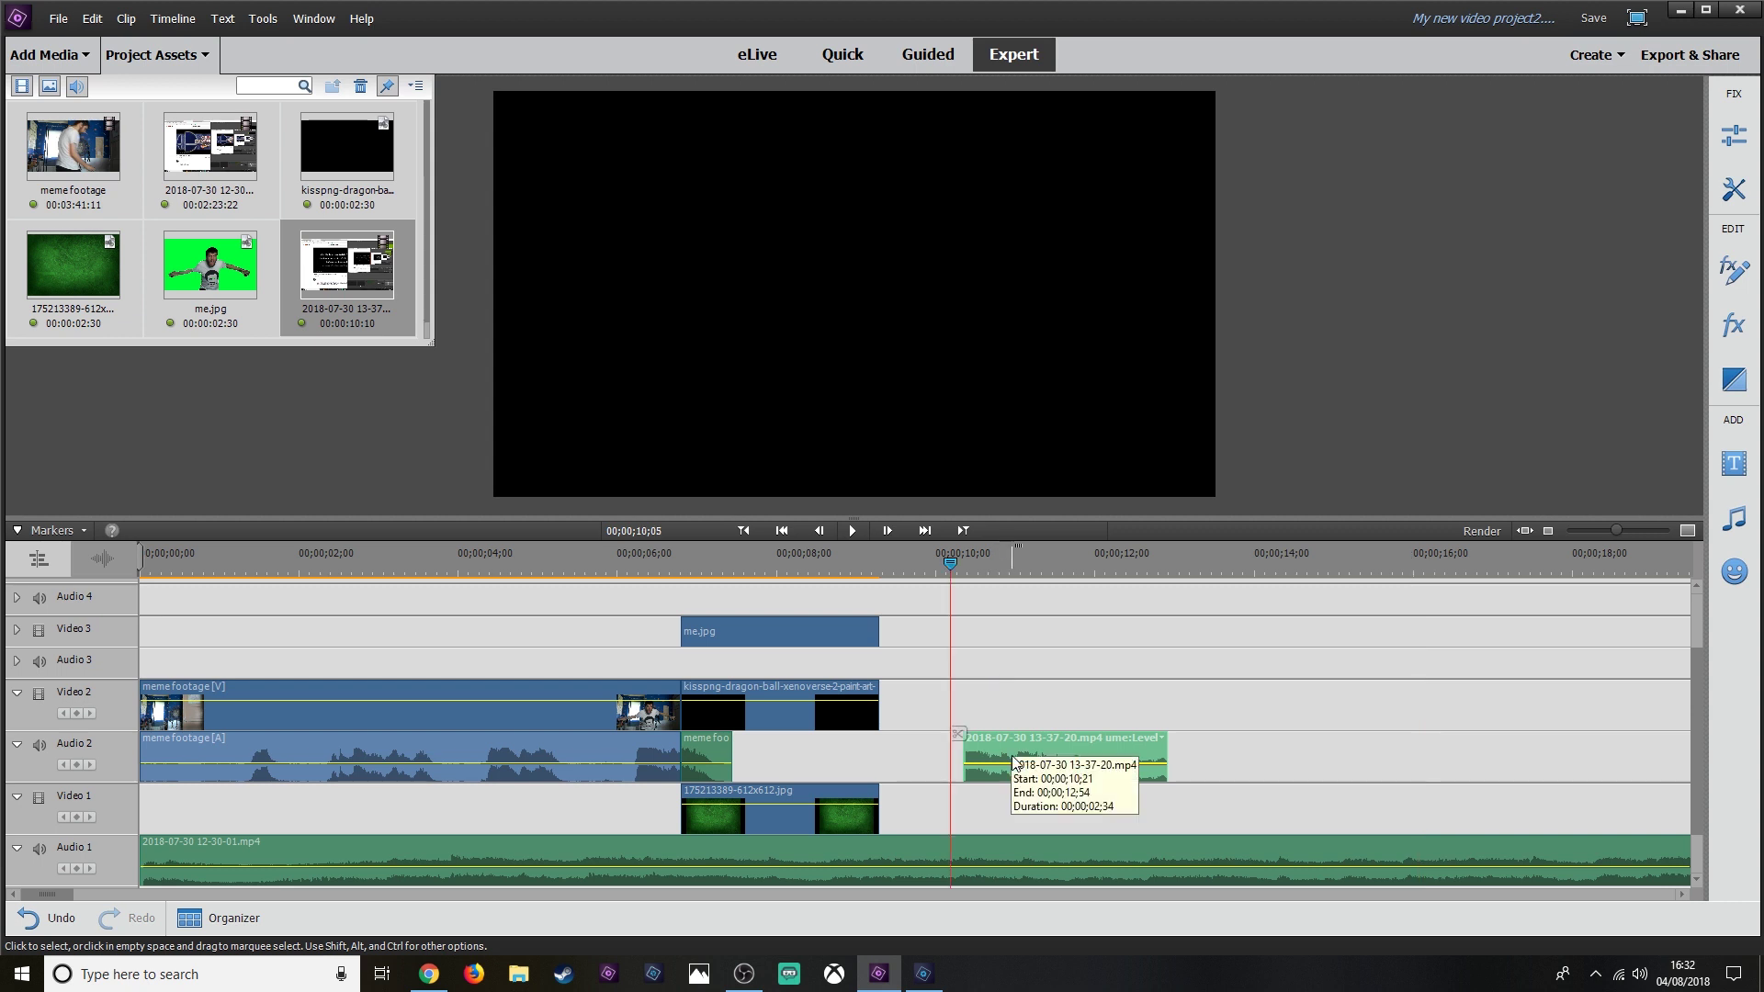
left_click_drag(1016, 759, 728, 645)
left_click_drag(593, 562, 614, 559)
key("space")
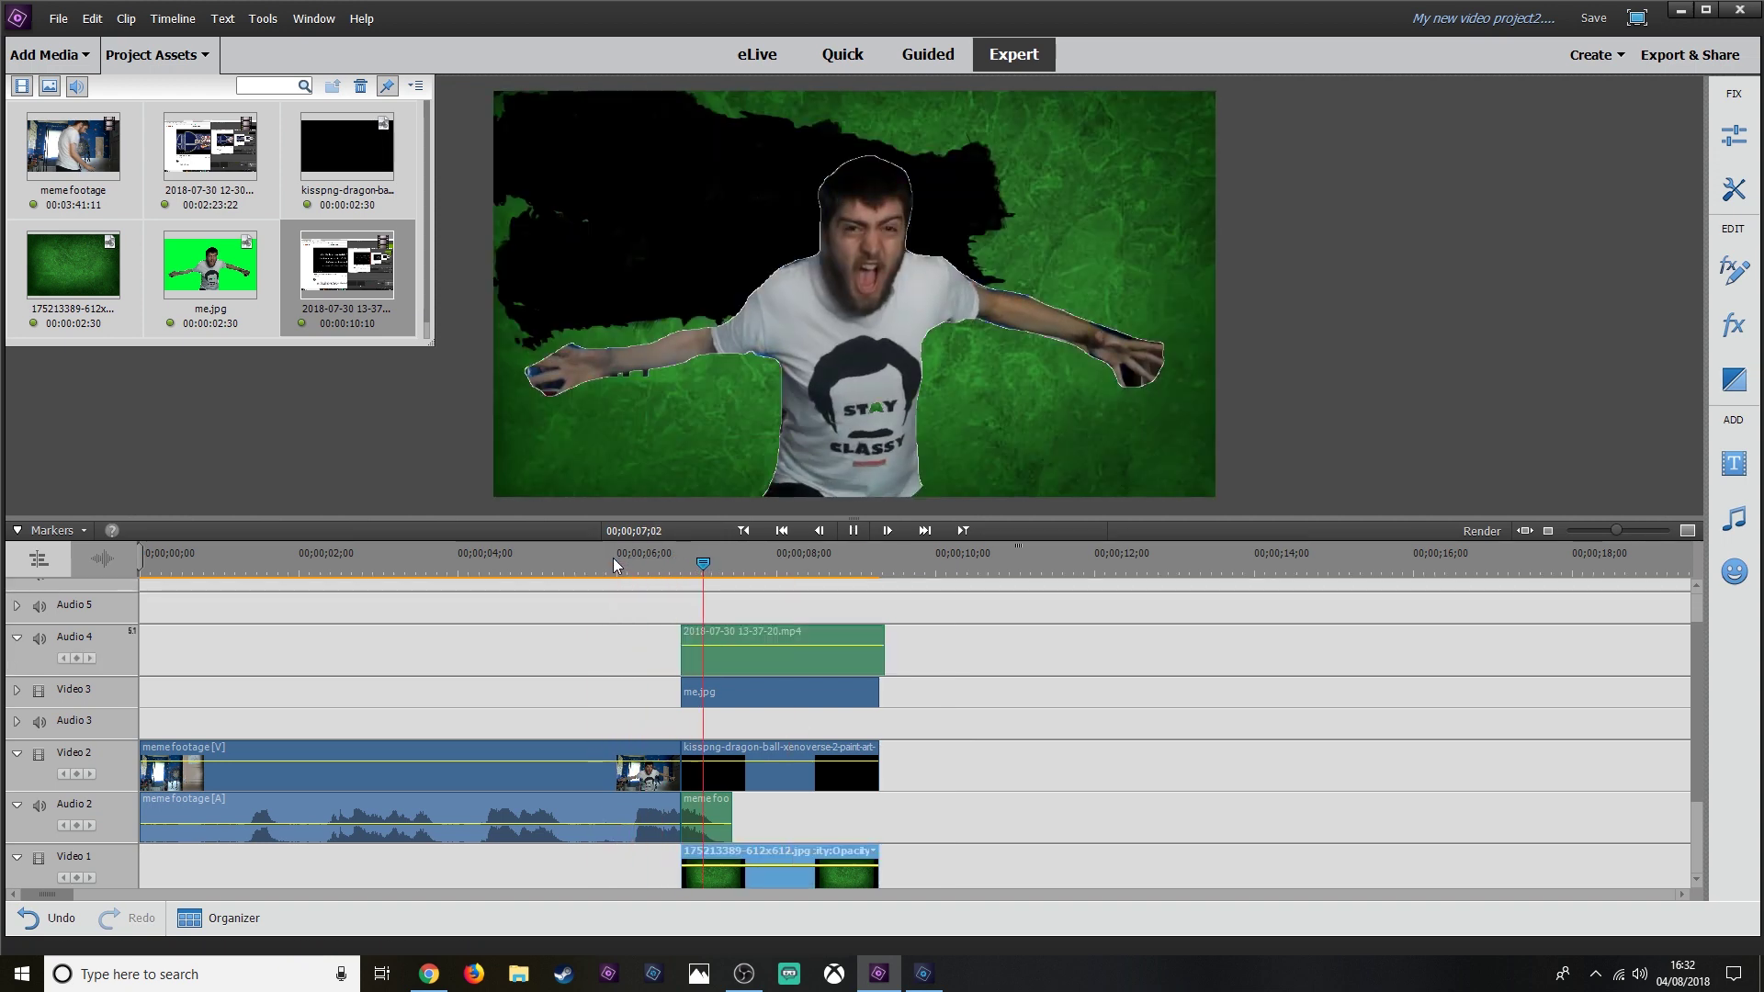
key("space")
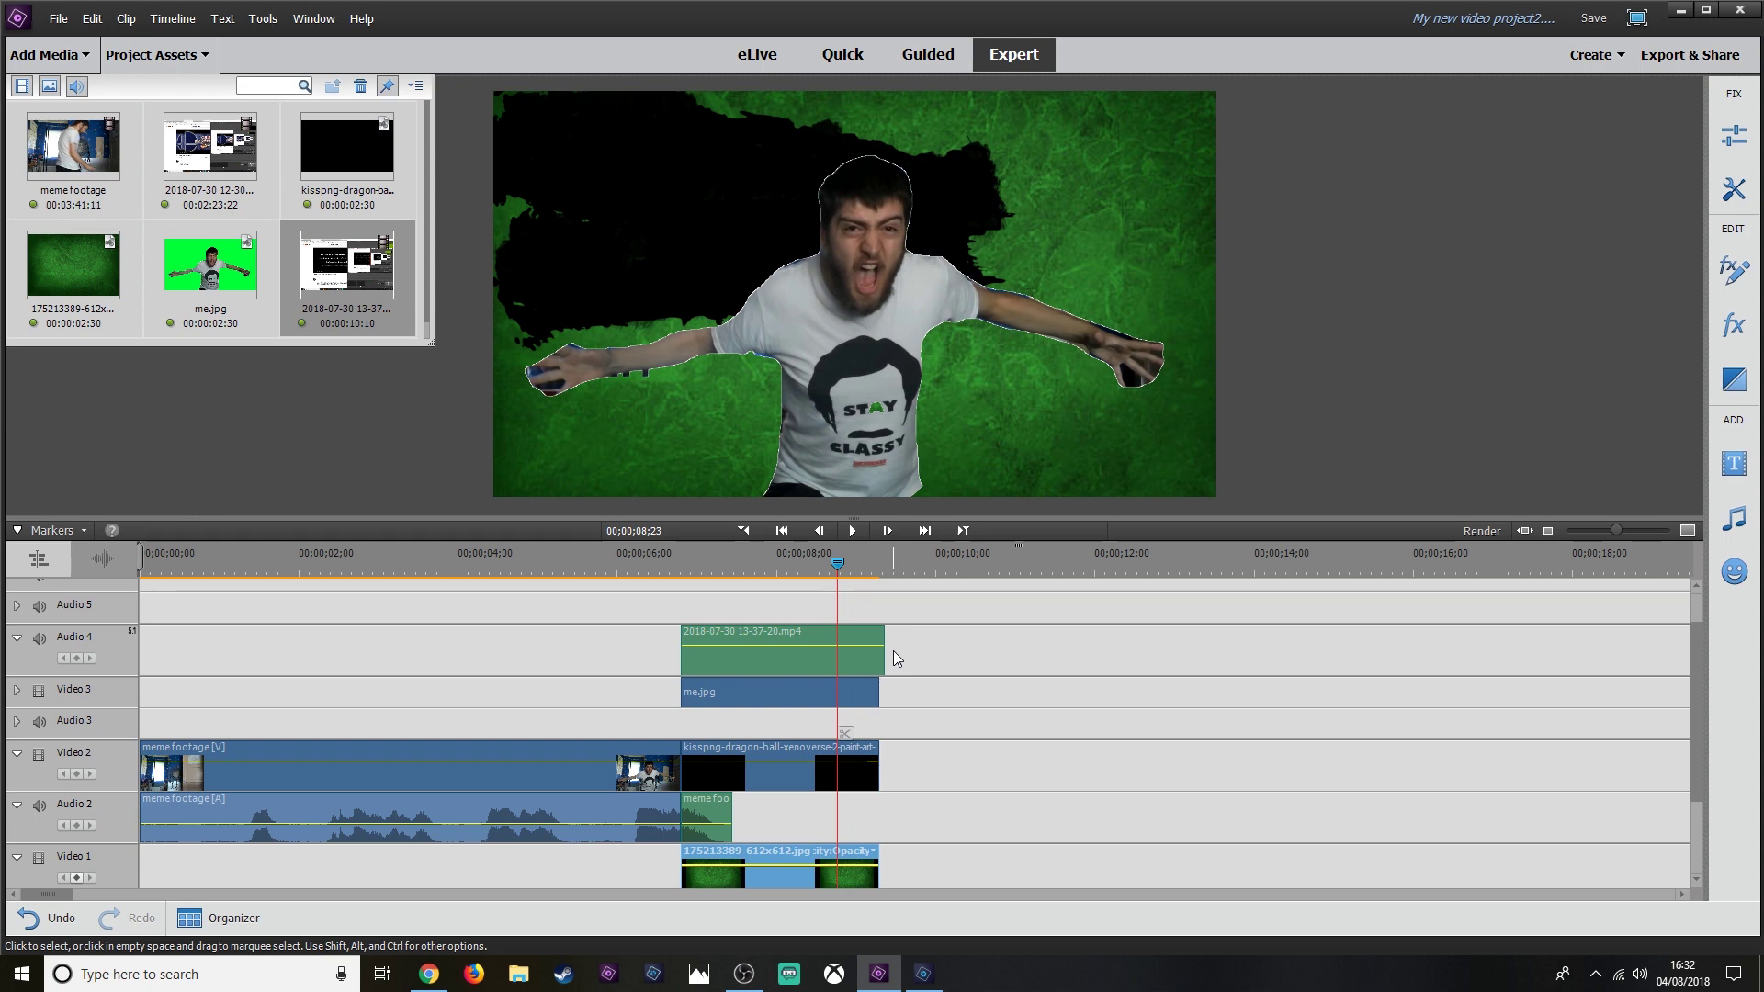
left_click(1716, 467)
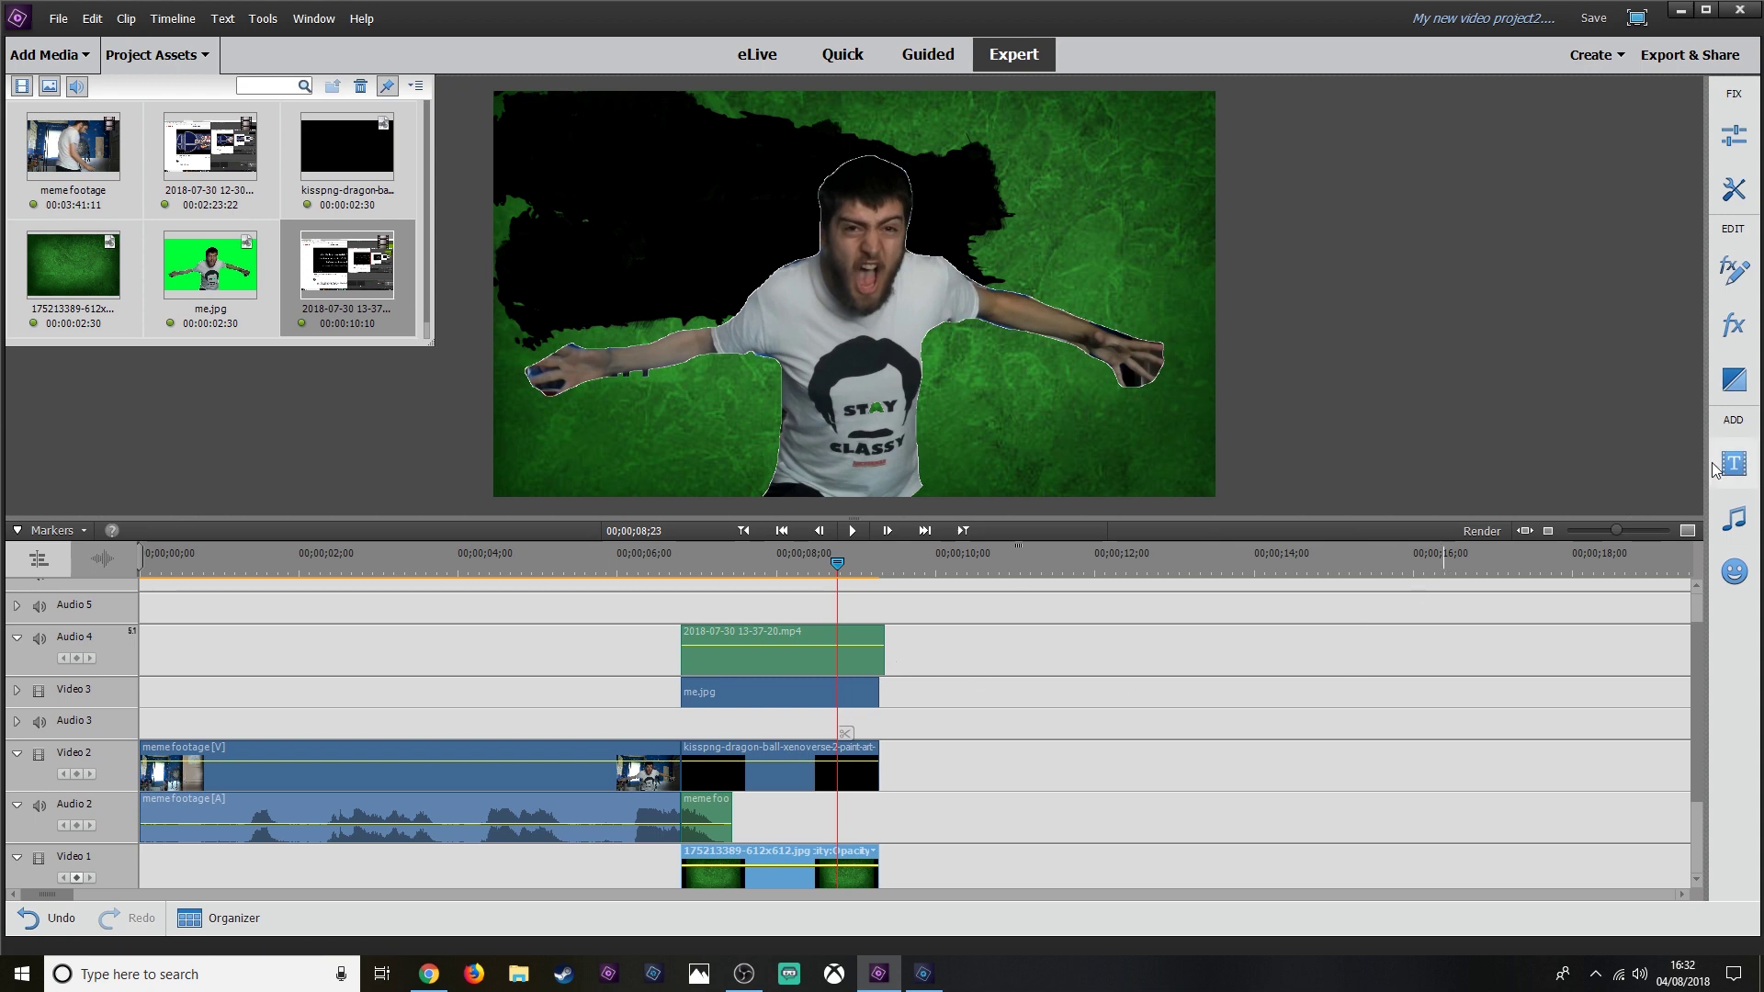
Place a Default Text title above the freeze frame and retype its text as 'Autistic Al'.
scroll(647, 773, "up", 1)
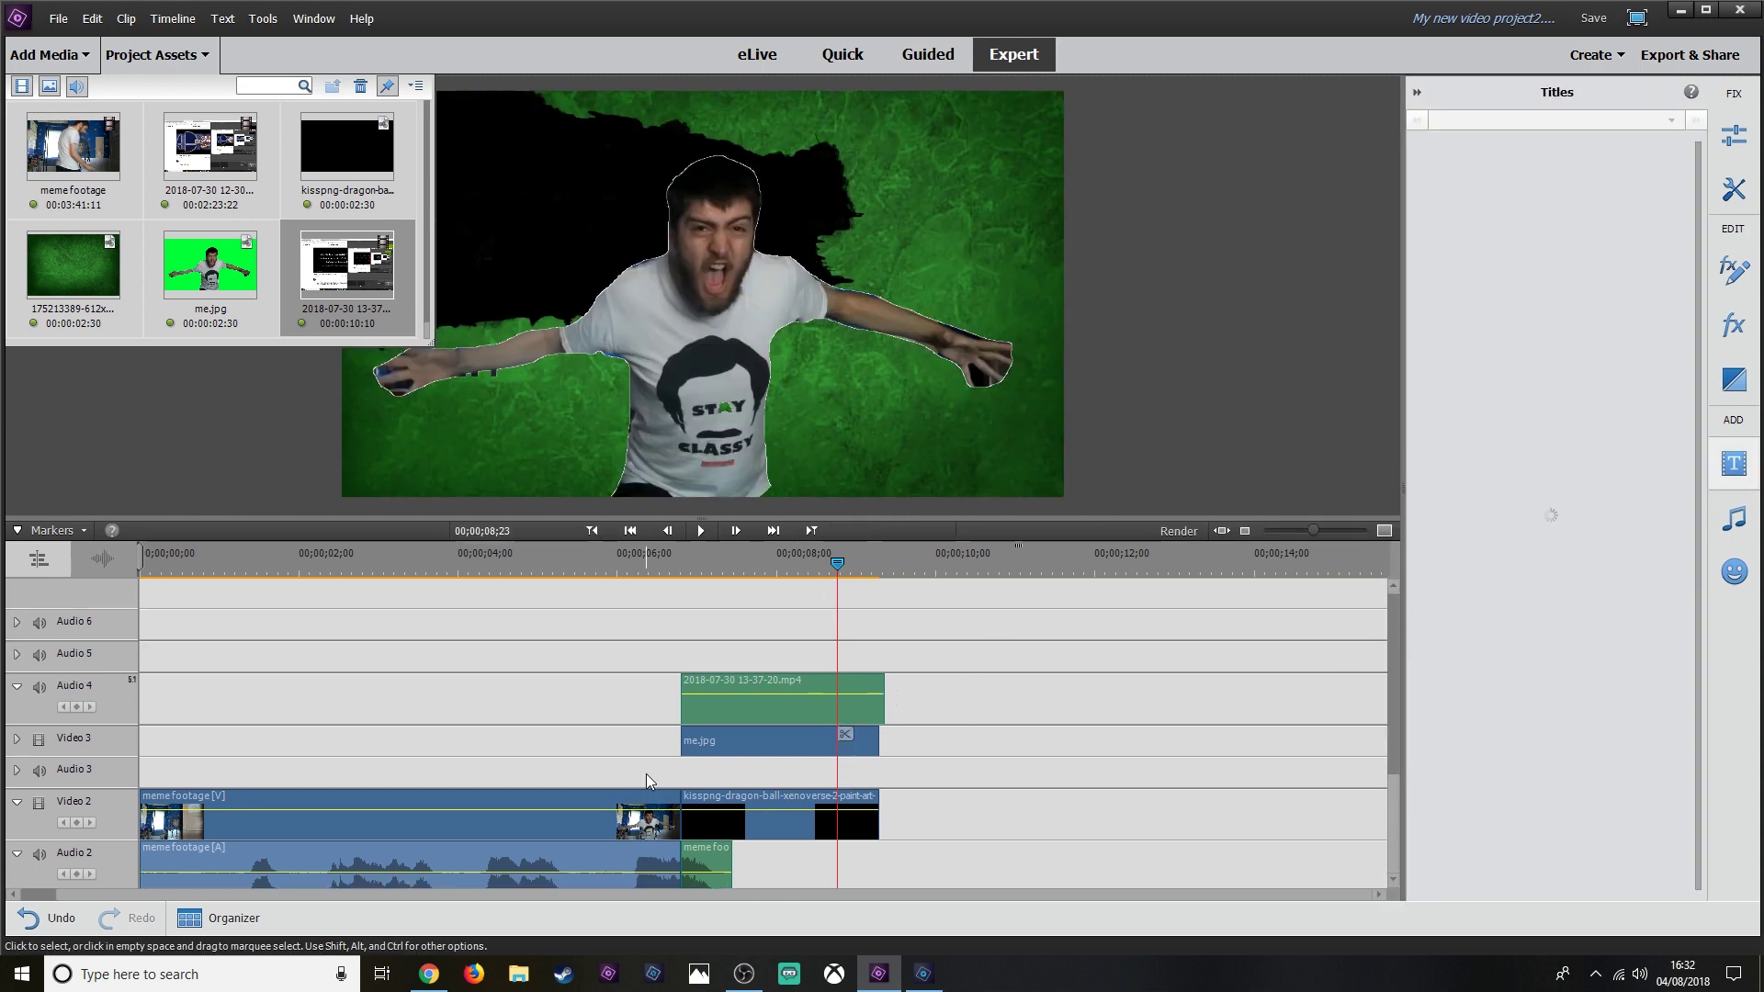
left_click_drag(1577, 216, 685, 652)
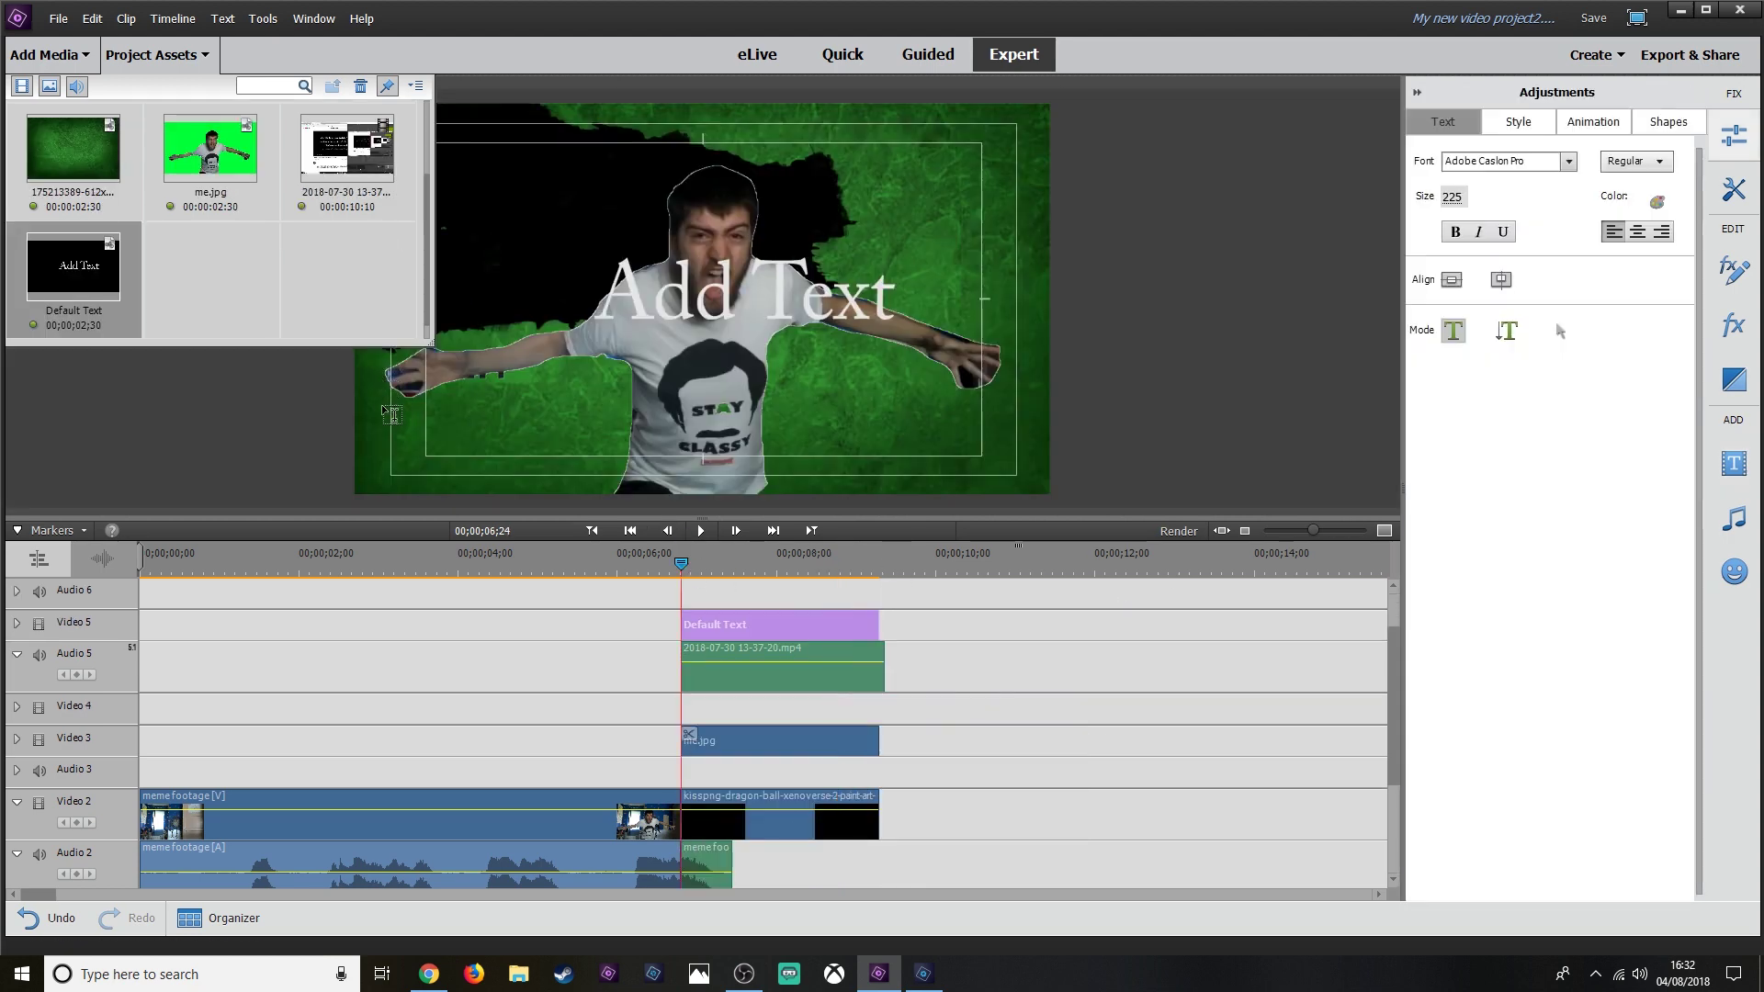
left_click(180, 60)
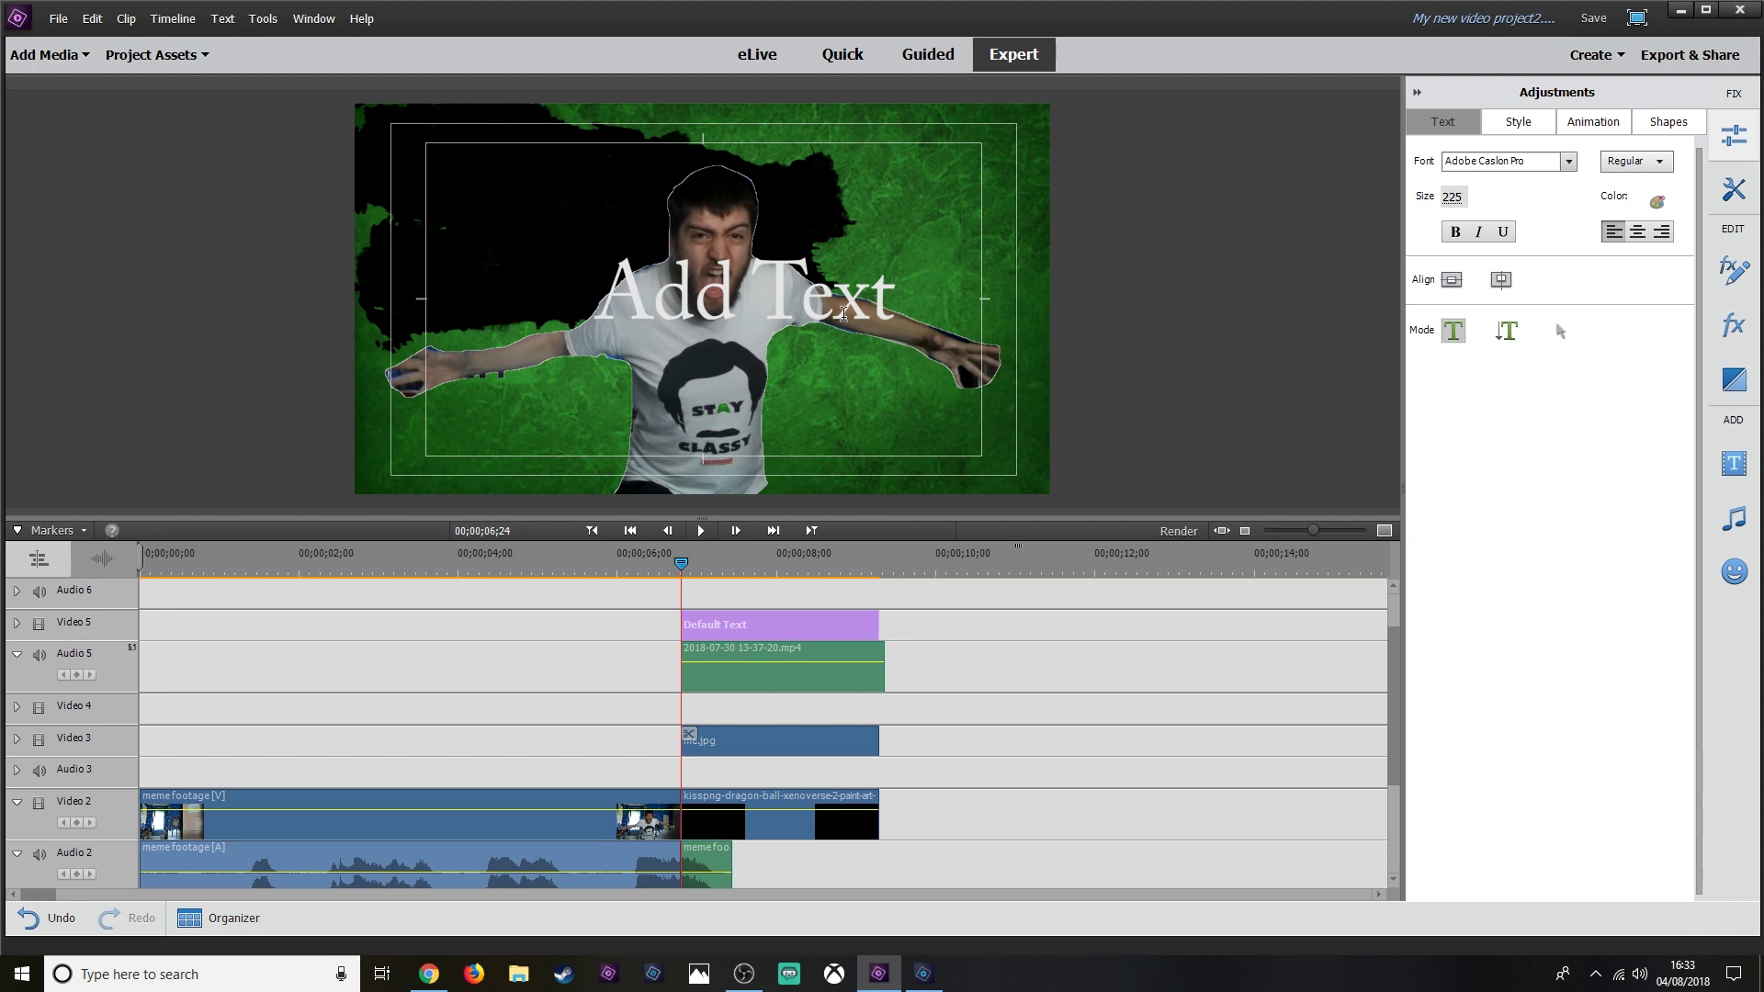
left_click(889, 301)
key("BackSpace")
key("BackSpace")
key("BackSpace")
key("BackSpace")
key("BackSpace")
key("BackSpace")
key("BackSpace")
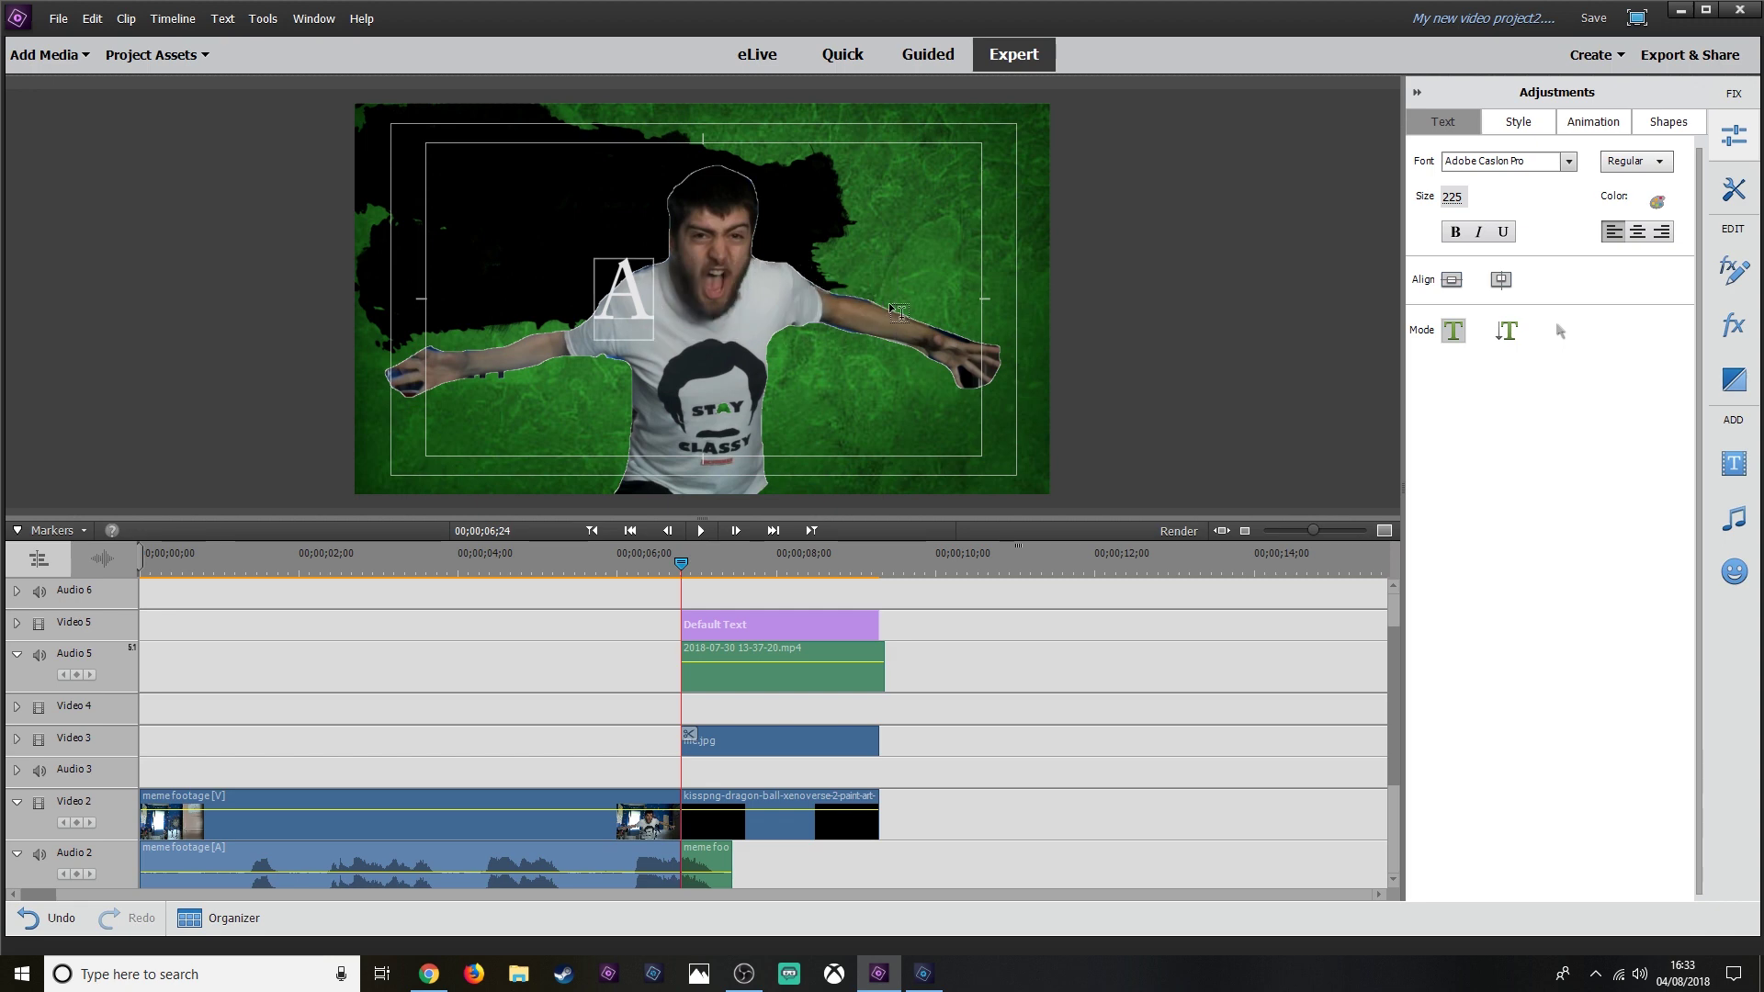
key("BackSpace")
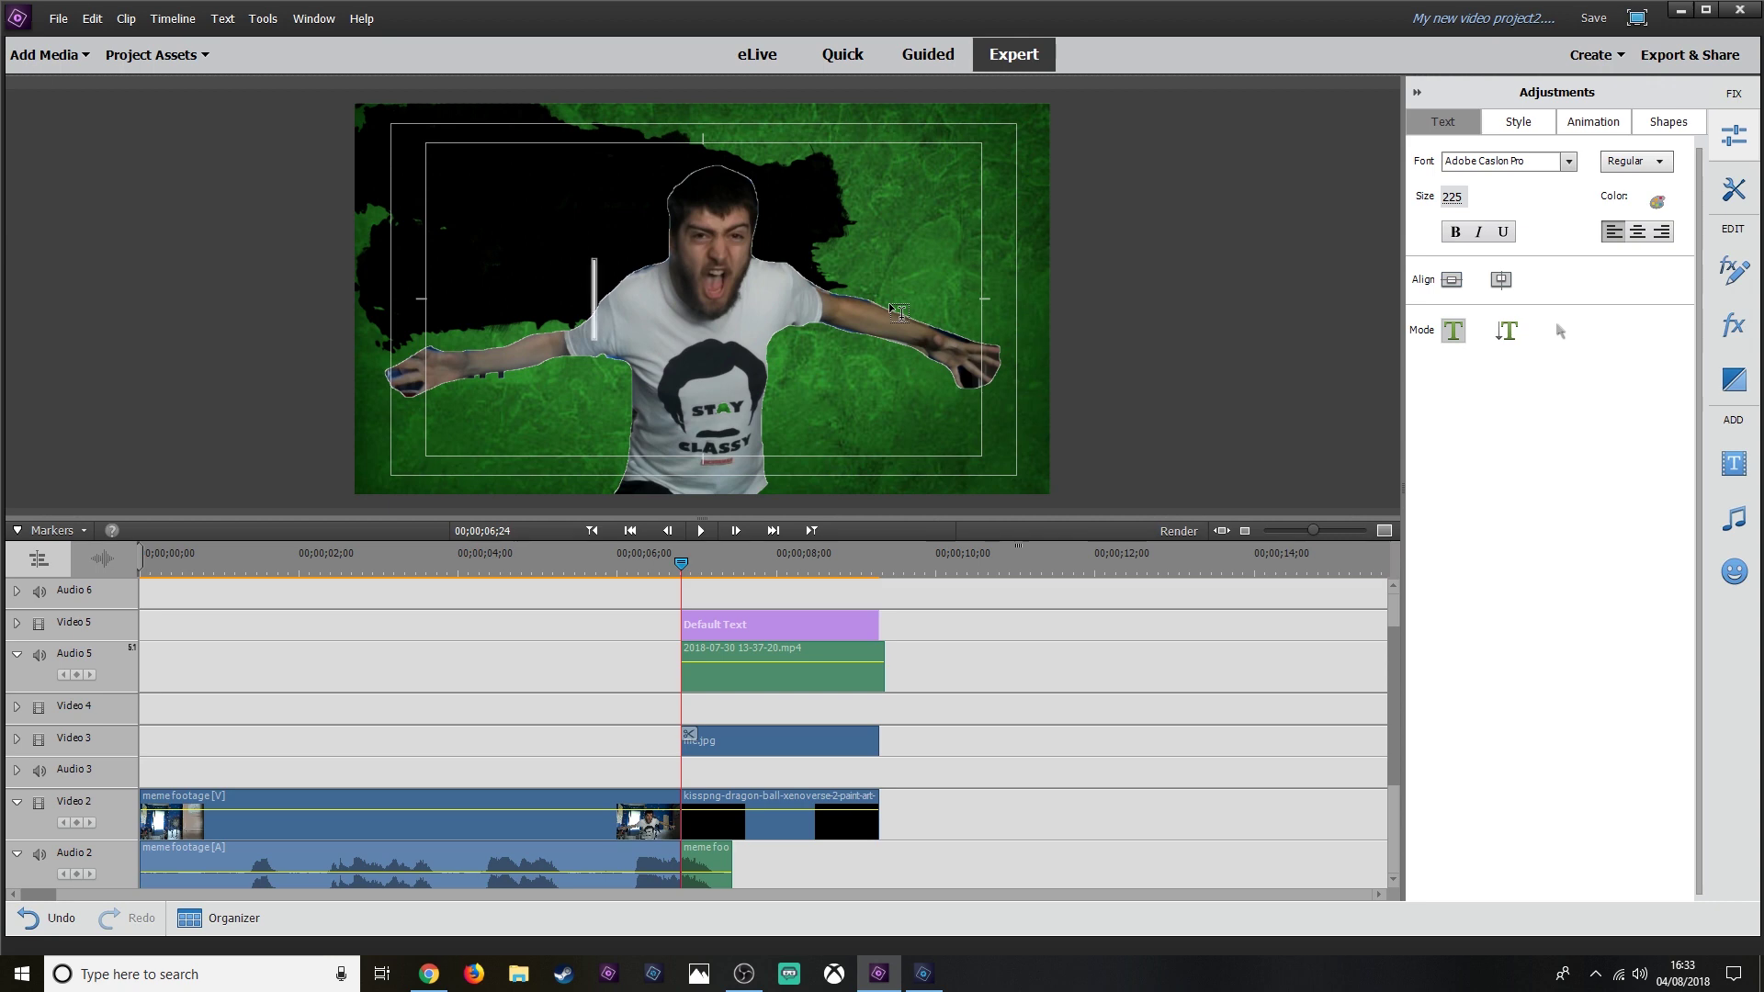
type("Au")
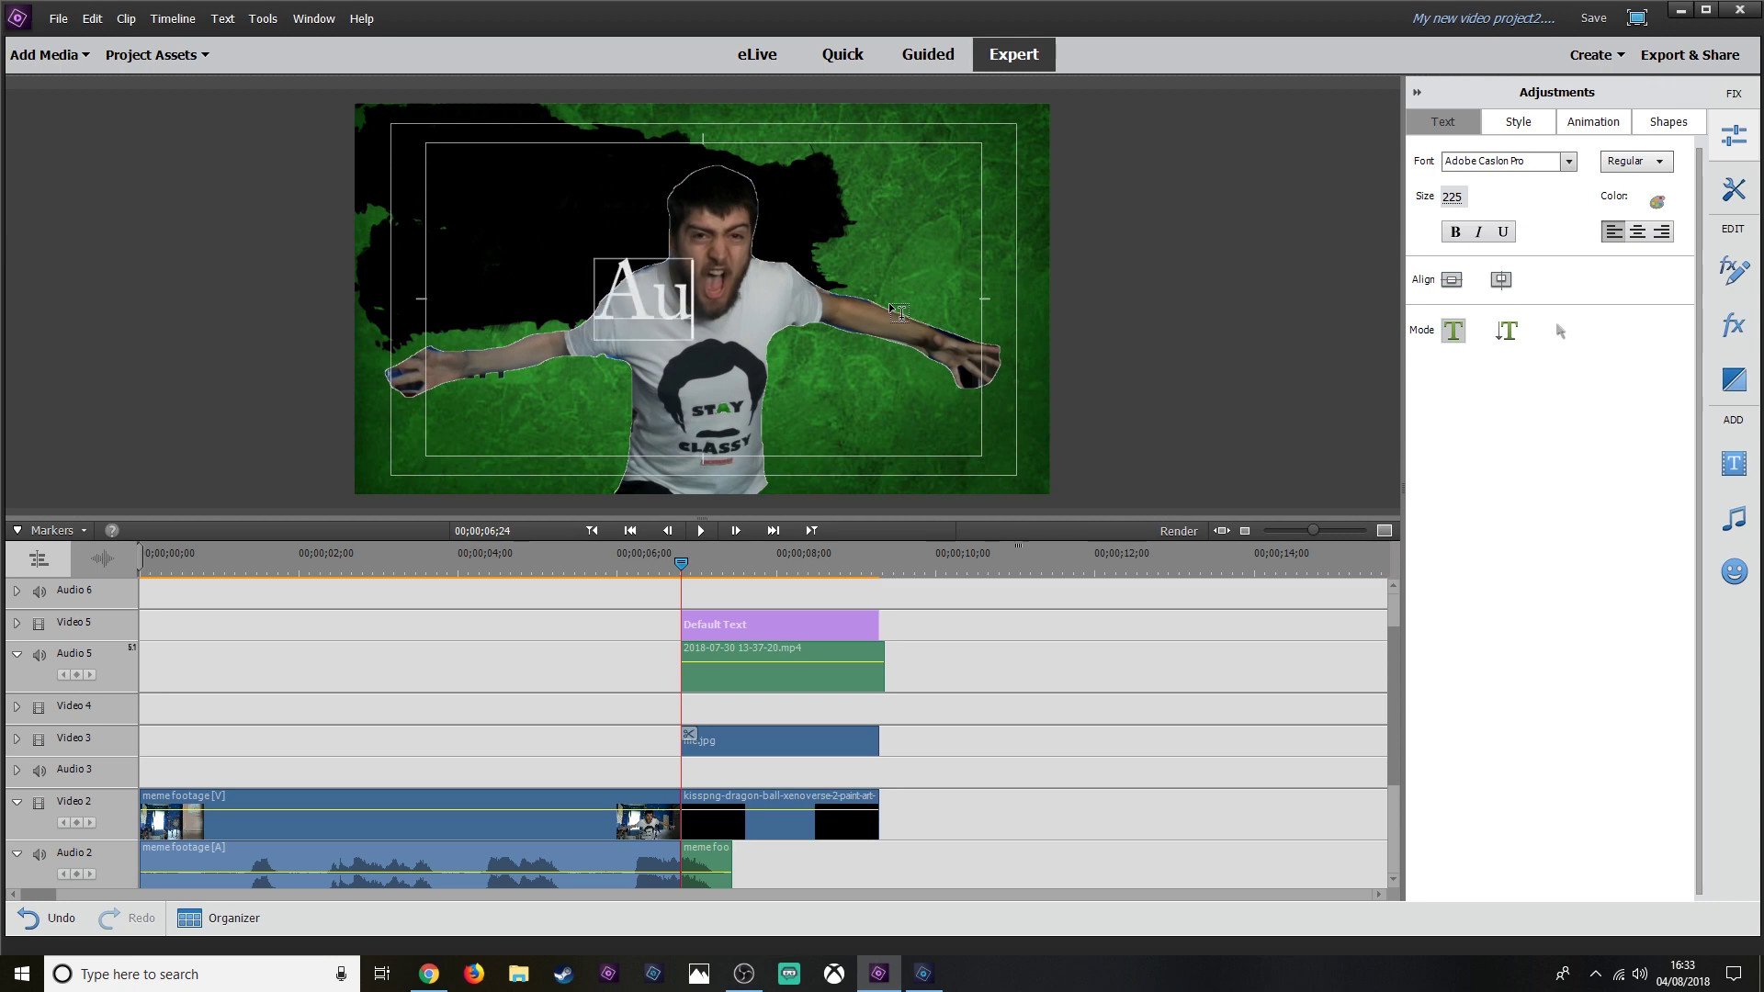
type("tistic Al")
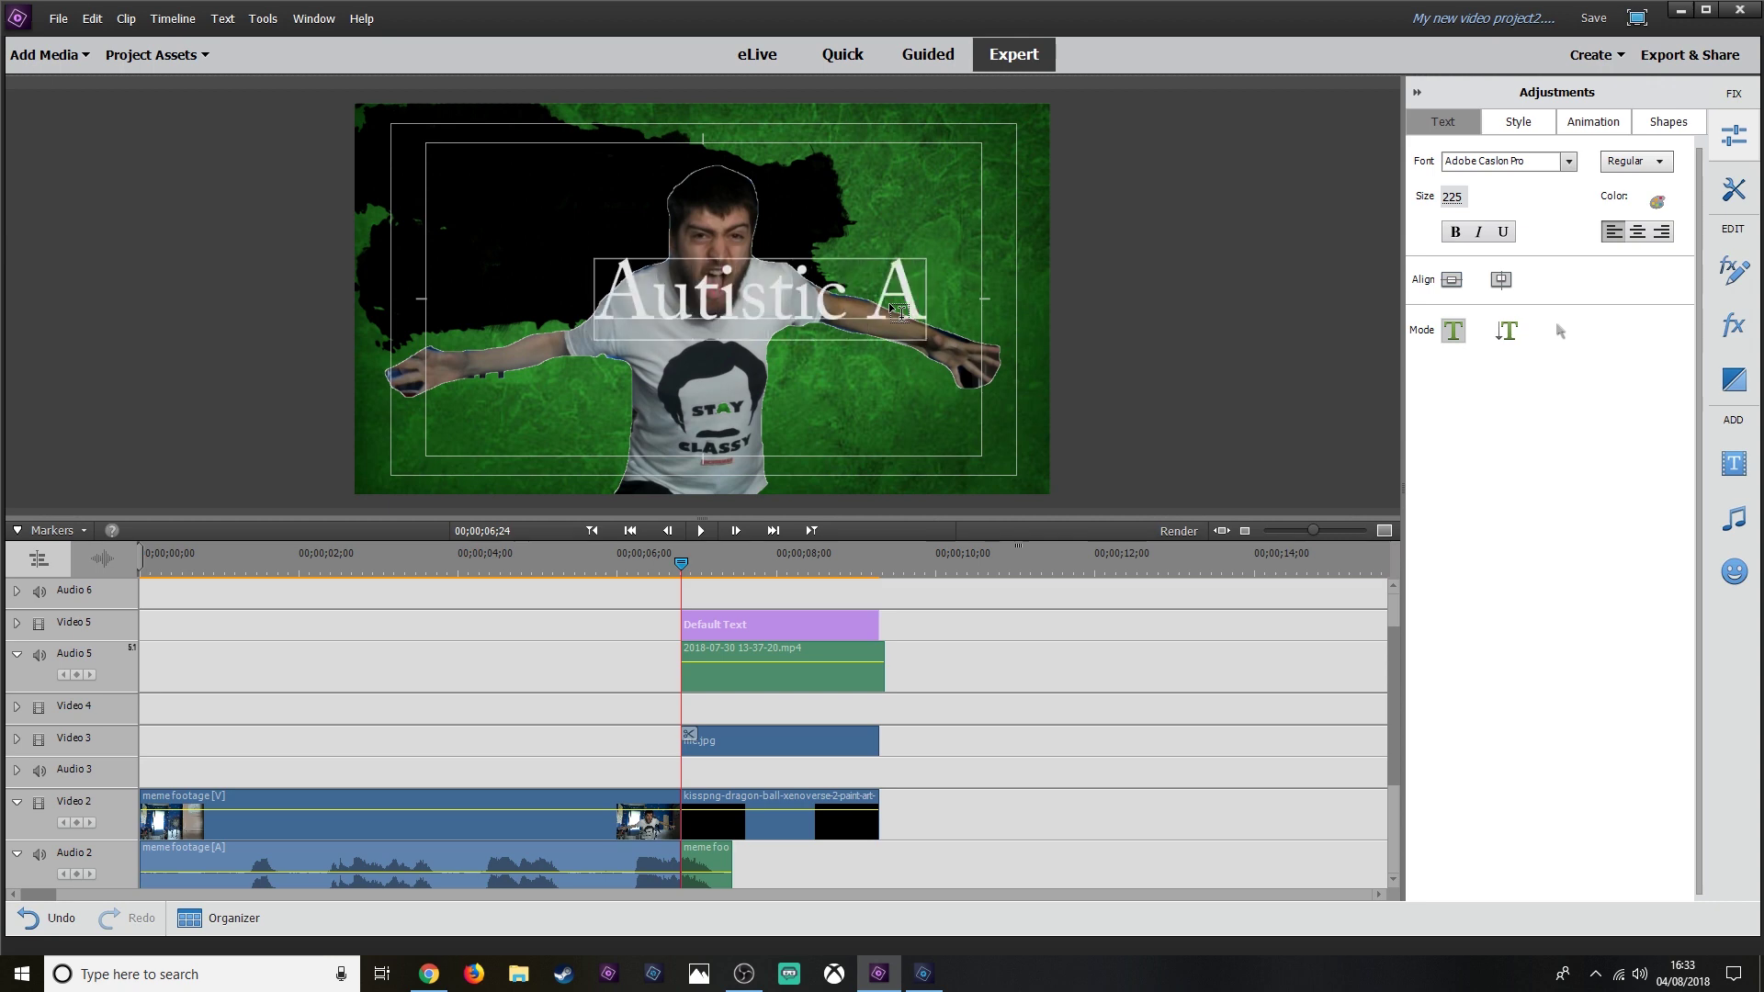
Apply the Poplar Std Black 126 Heavy Outline White Black style preset to the title.
left_click(1520, 122)
scroll(1573, 402, "down", 10)
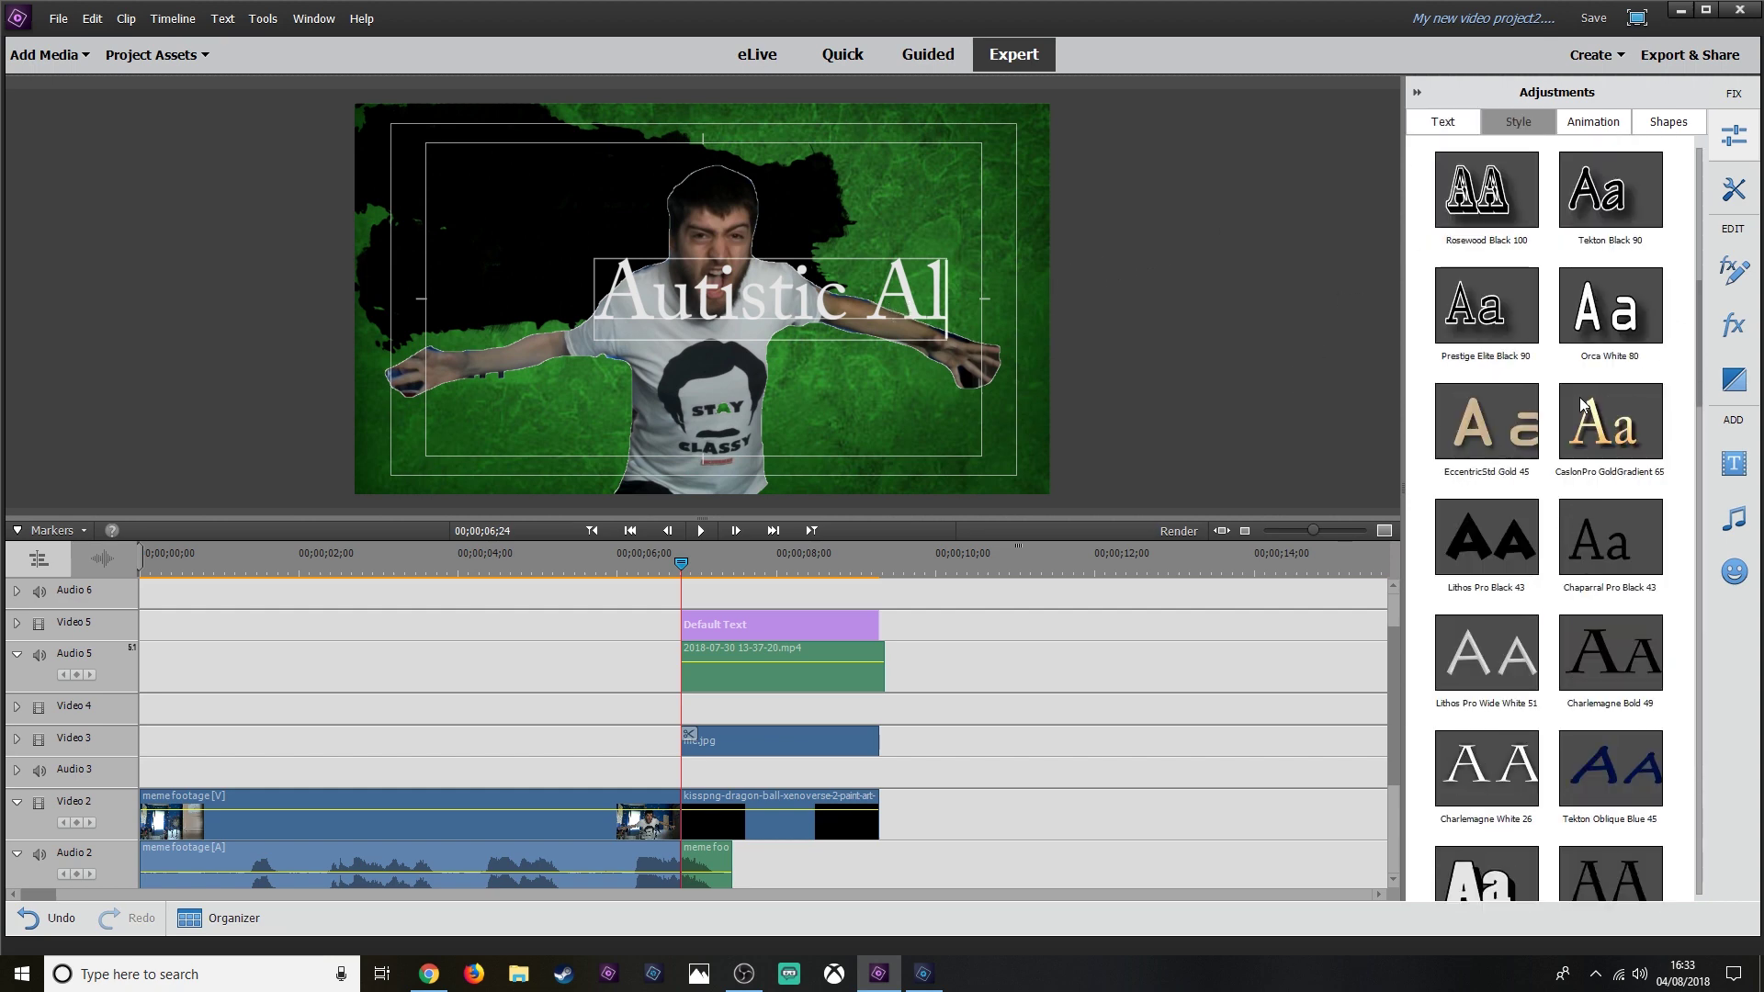
scroll(1572, 403, "up", 5)
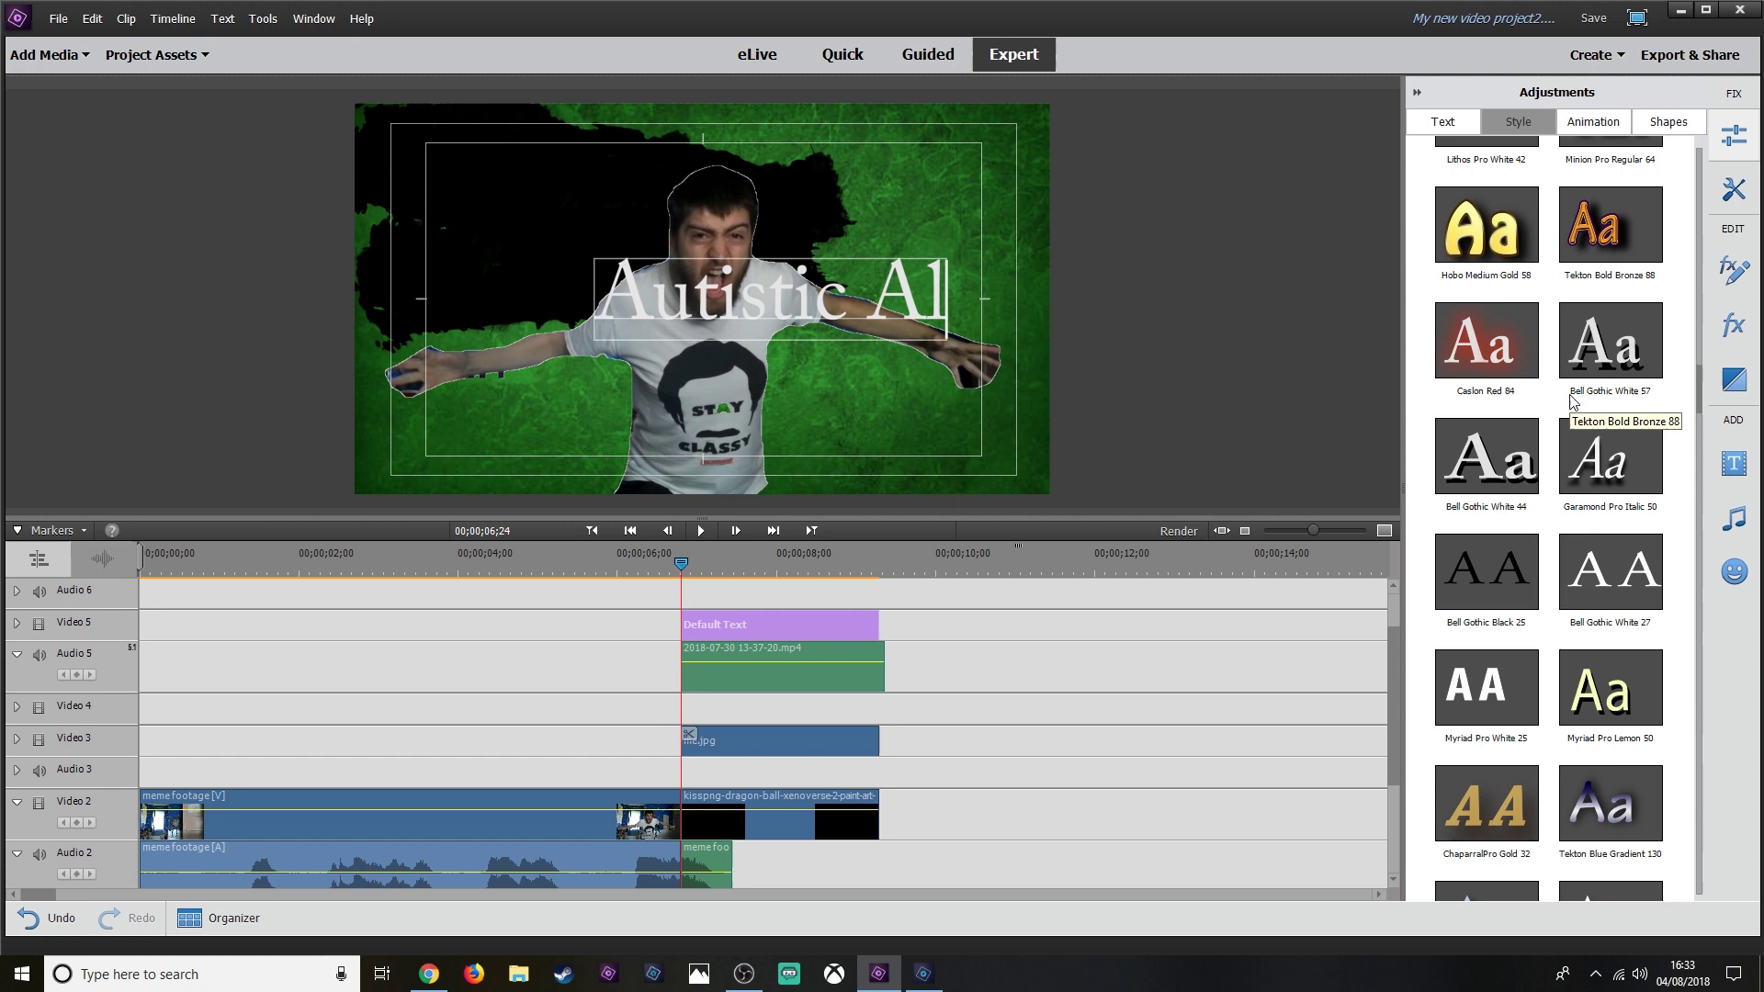
scroll(1572, 402, "down", 5)
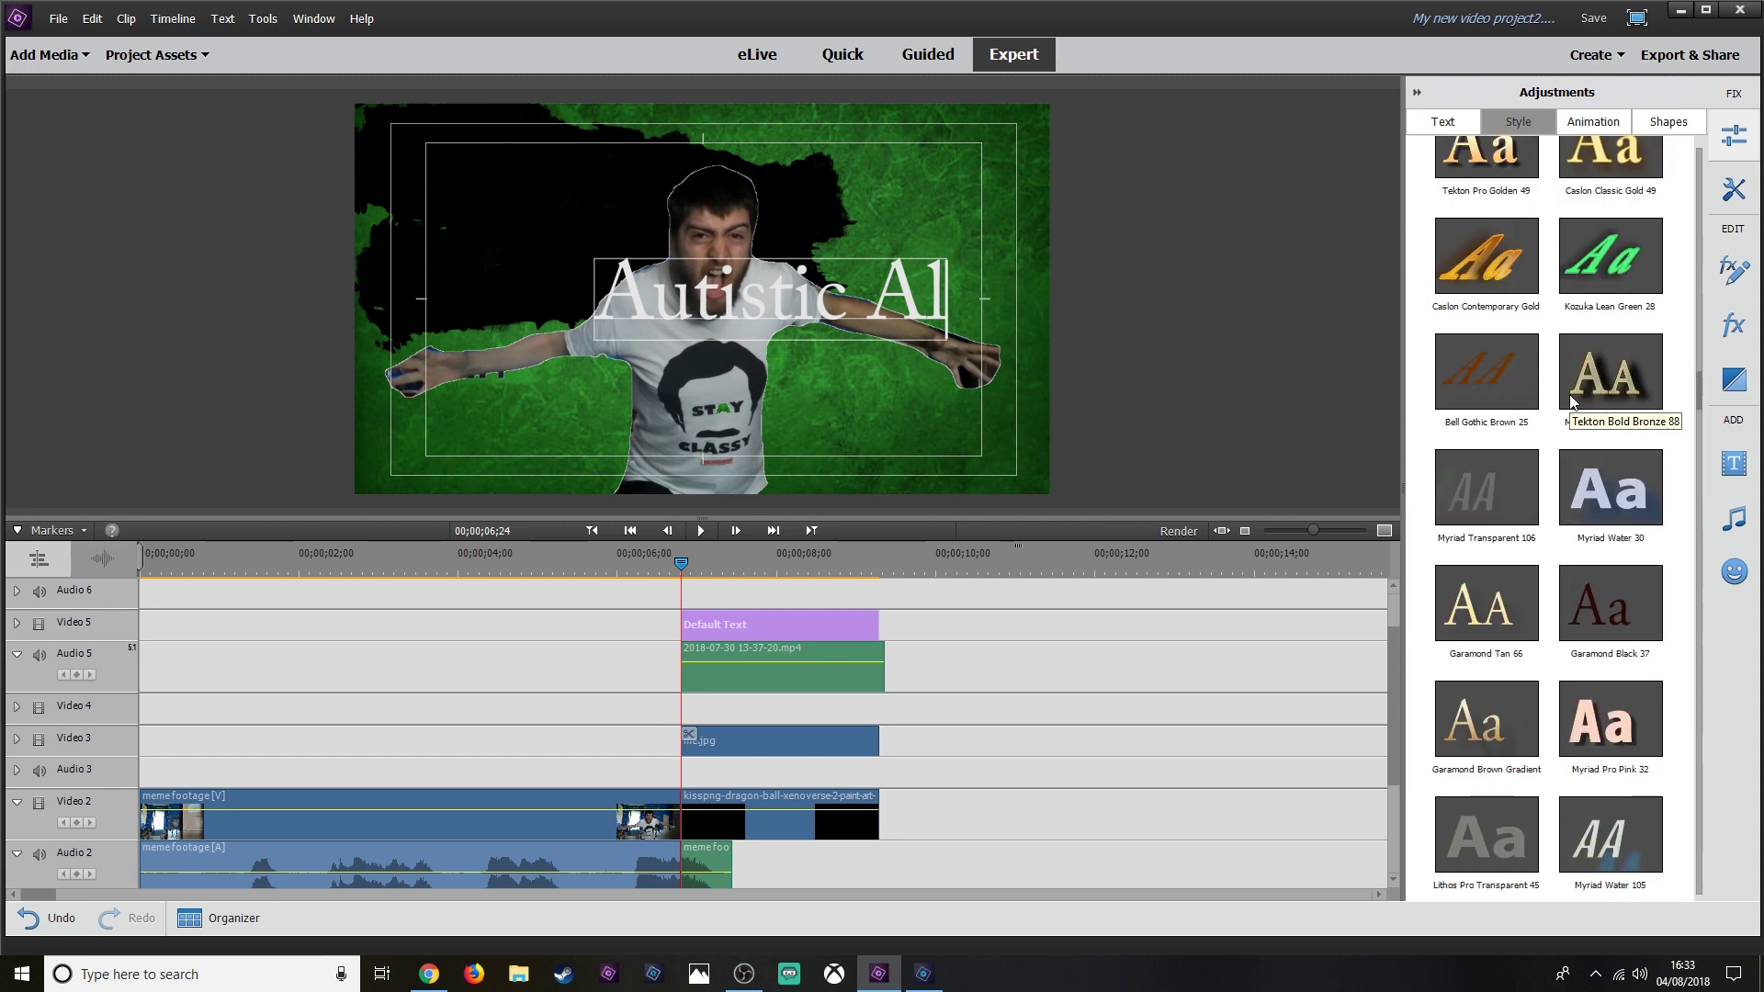
scroll(1573, 403, "down", 5)
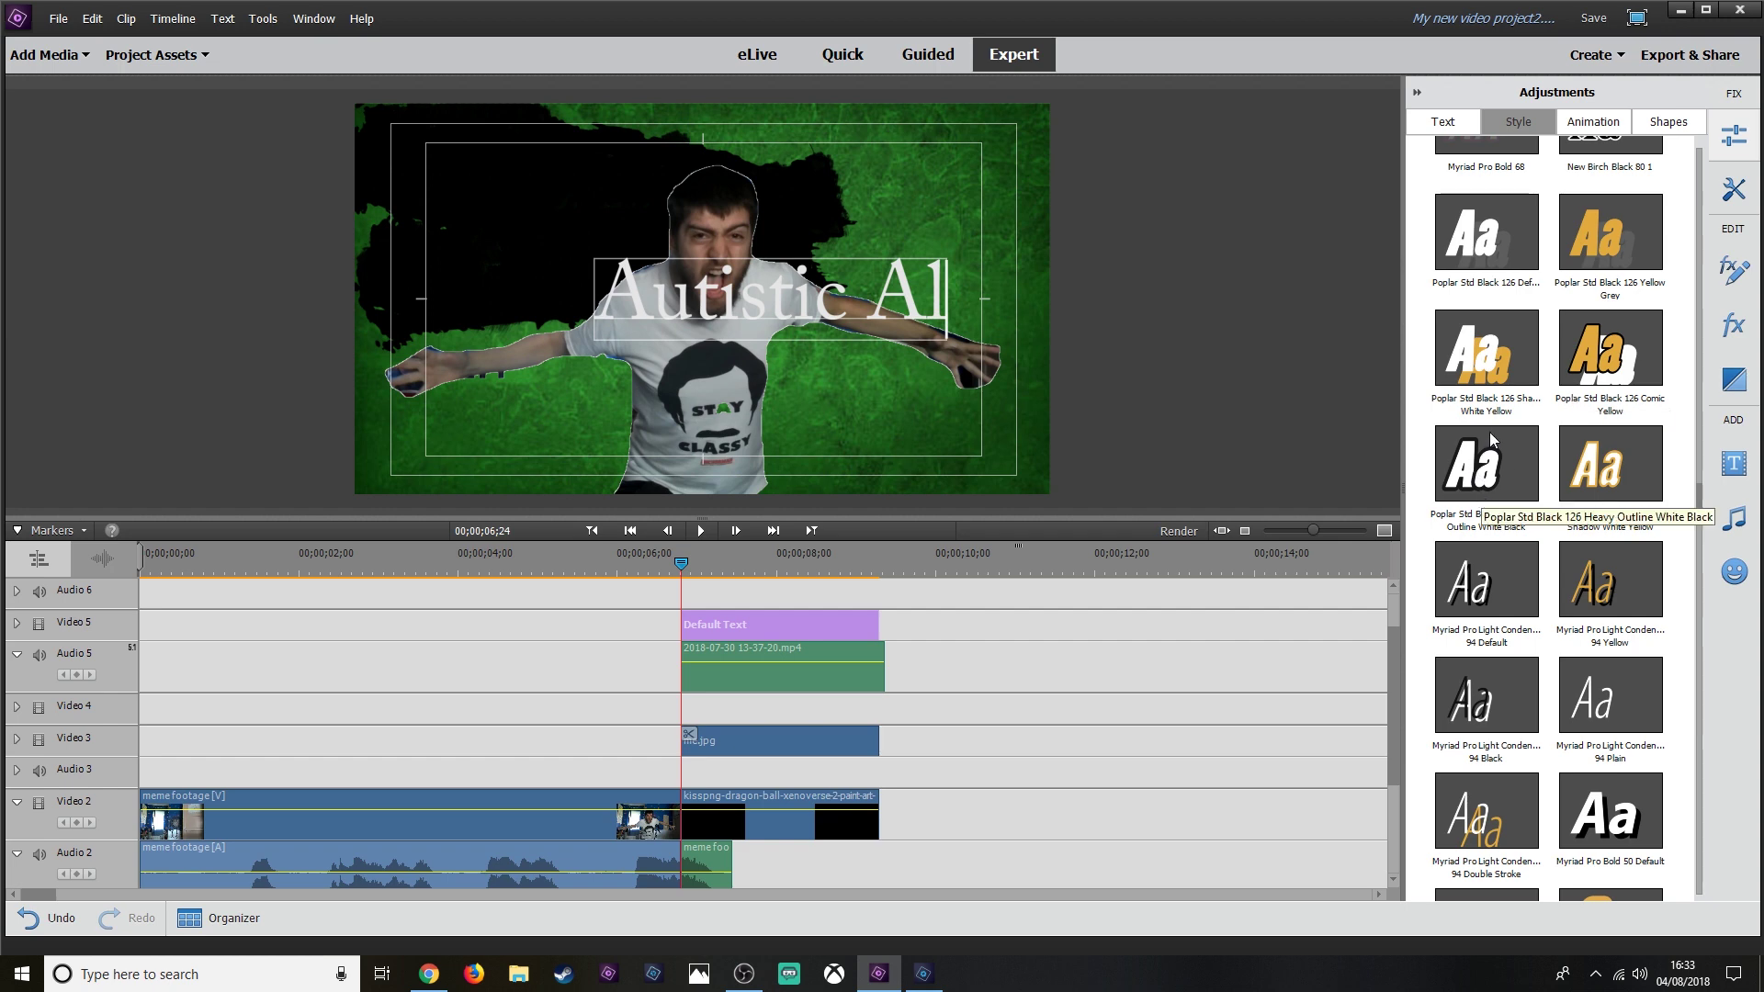
left_click(1489, 469)
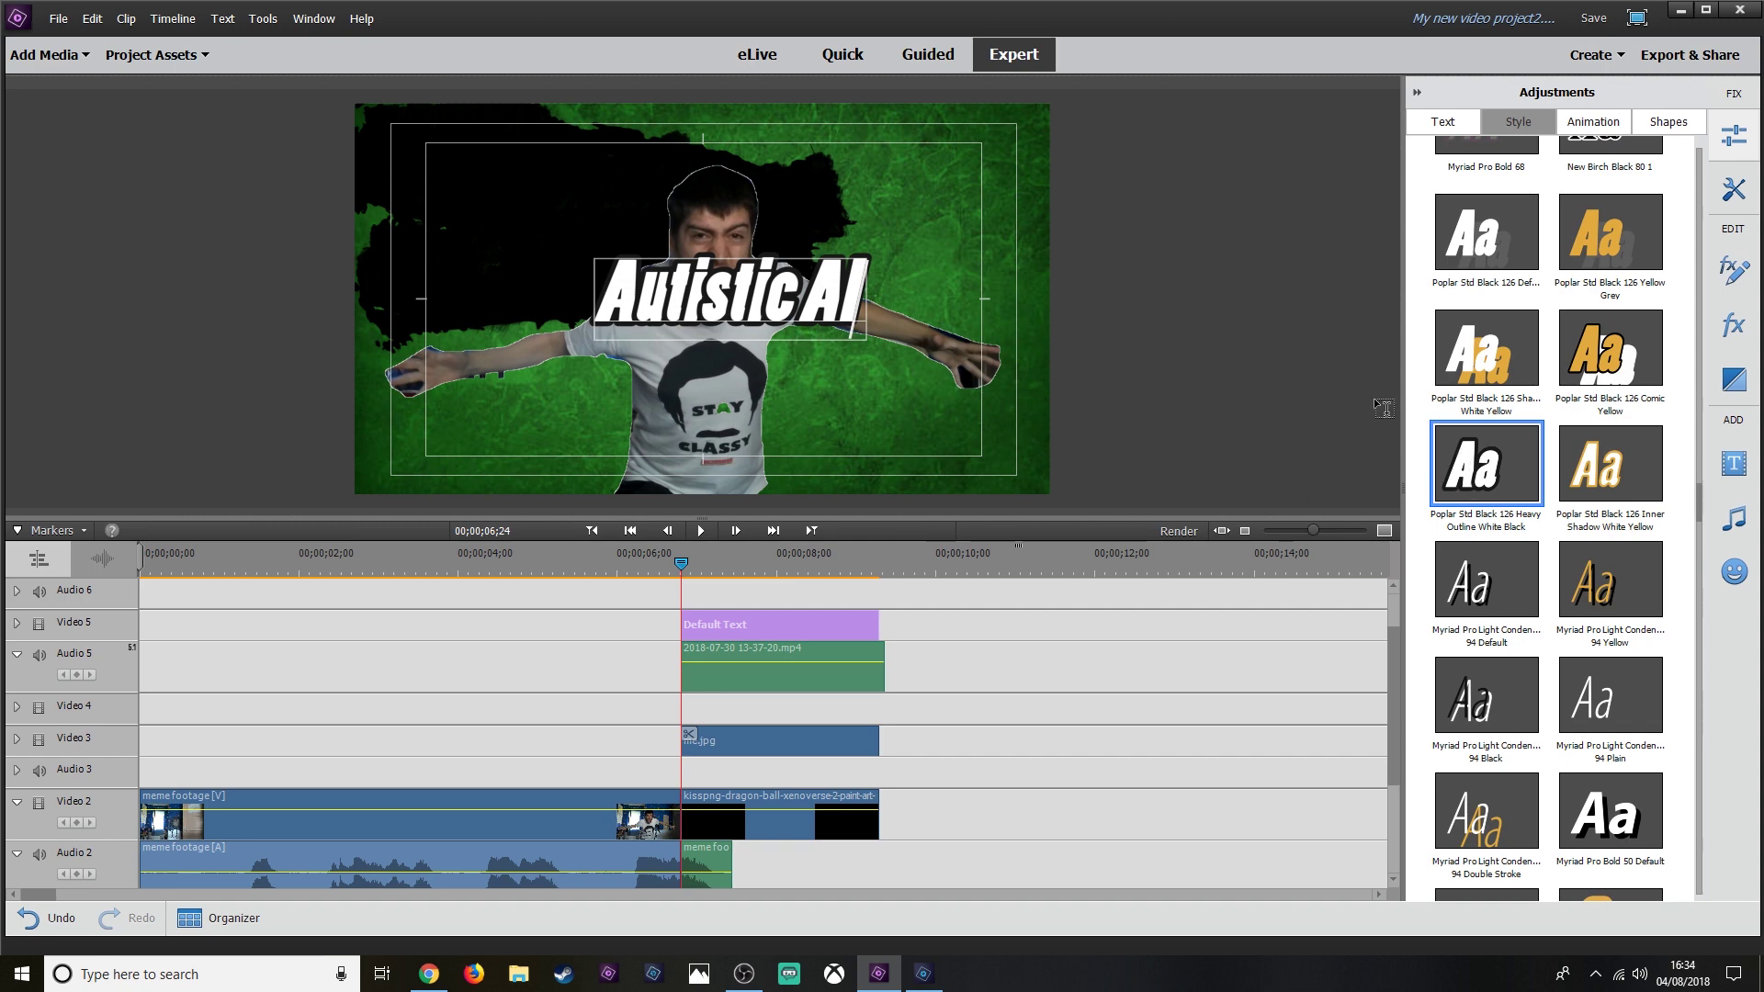
left_click(1433, 124)
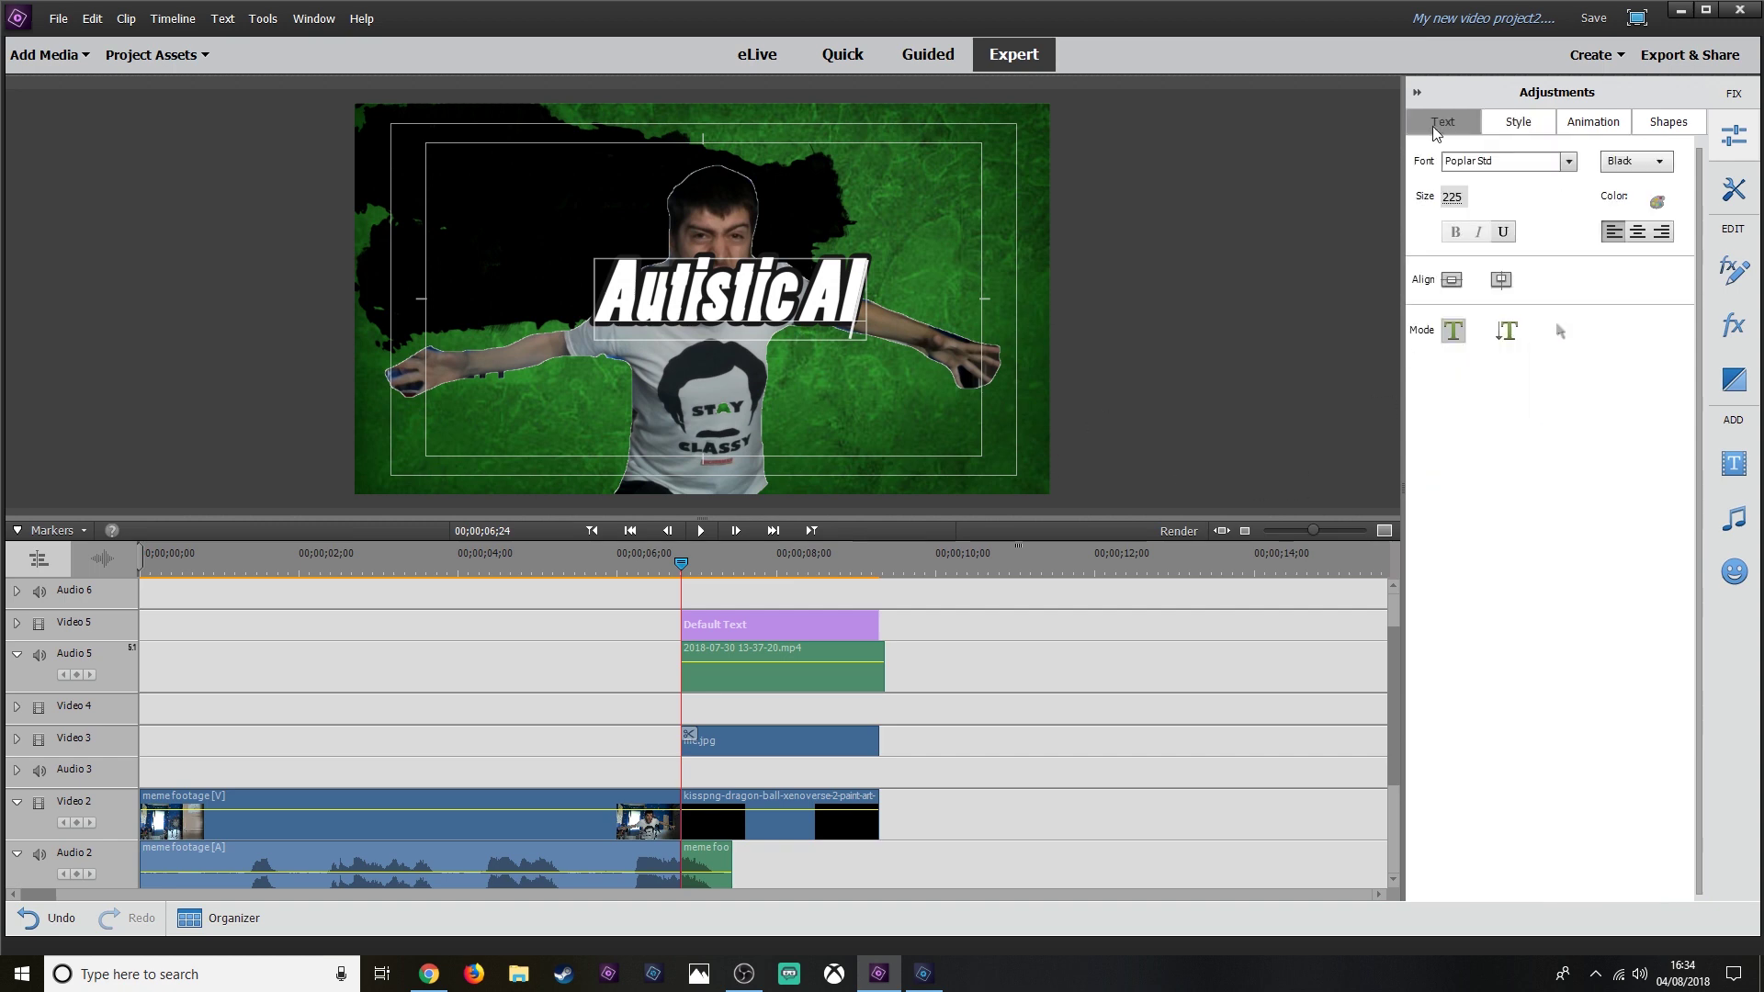
Set the Autistic Al title font to Adobe Heiti Std.
left_click(1569, 162)
scroll(1583, 330, "down", 3)
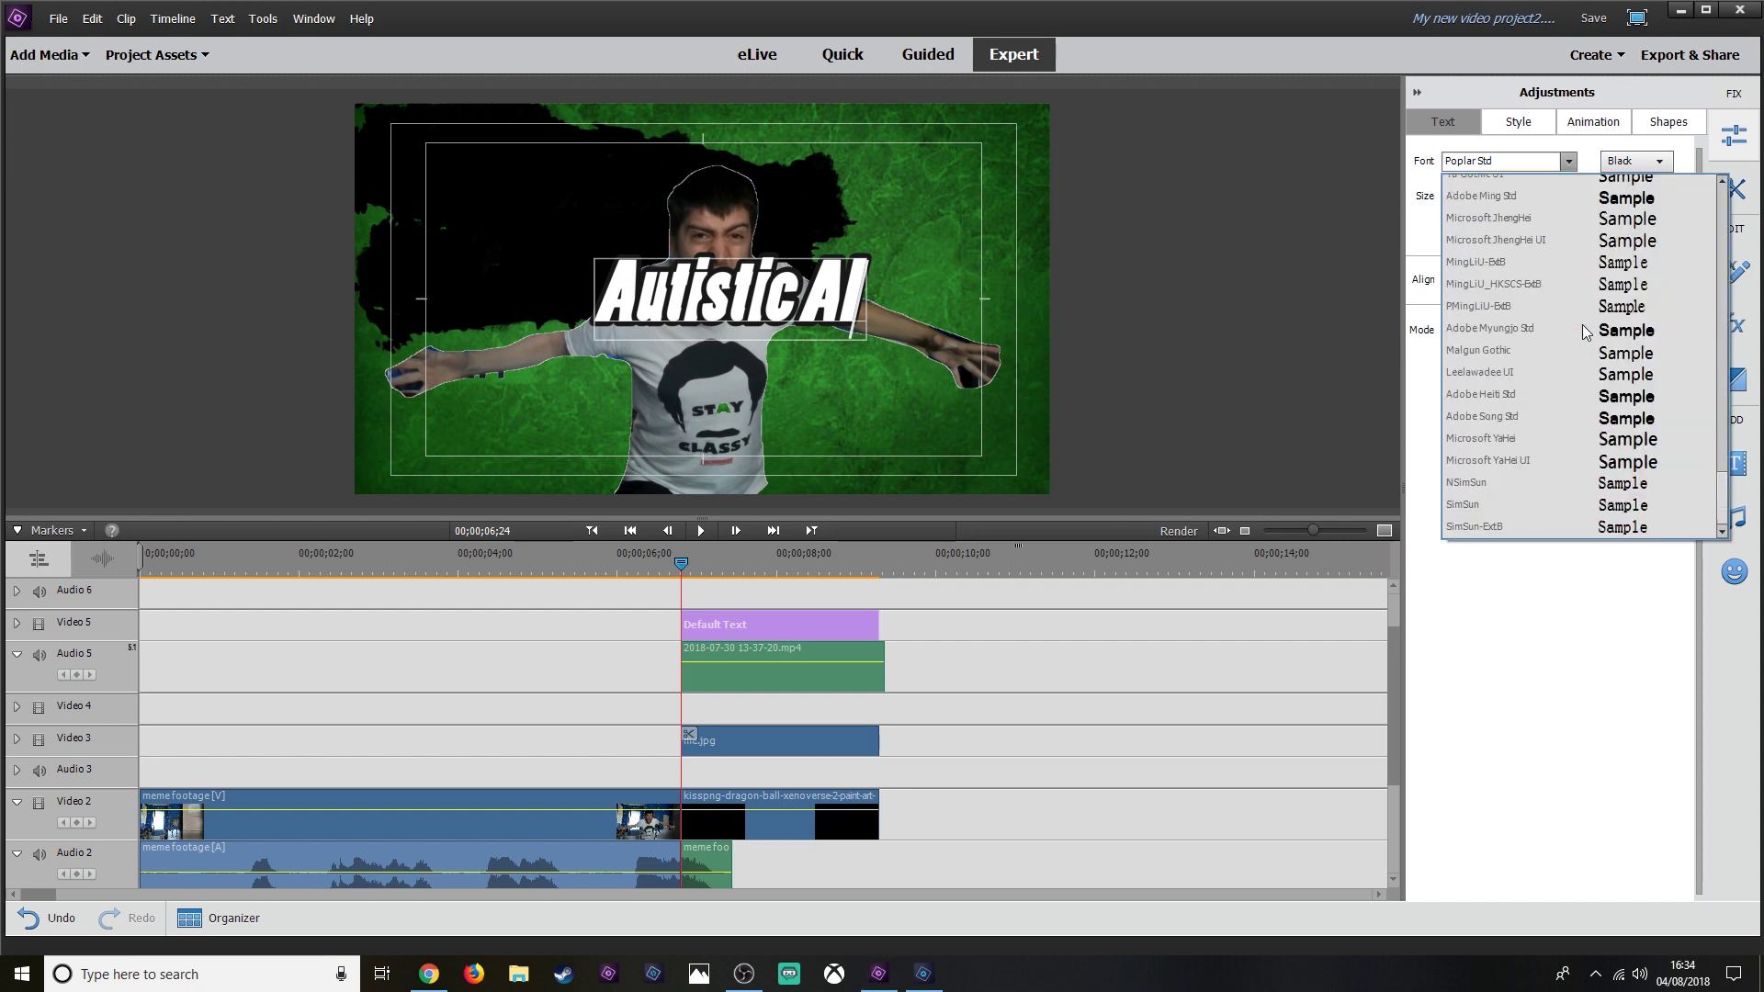
left_click(1523, 399)
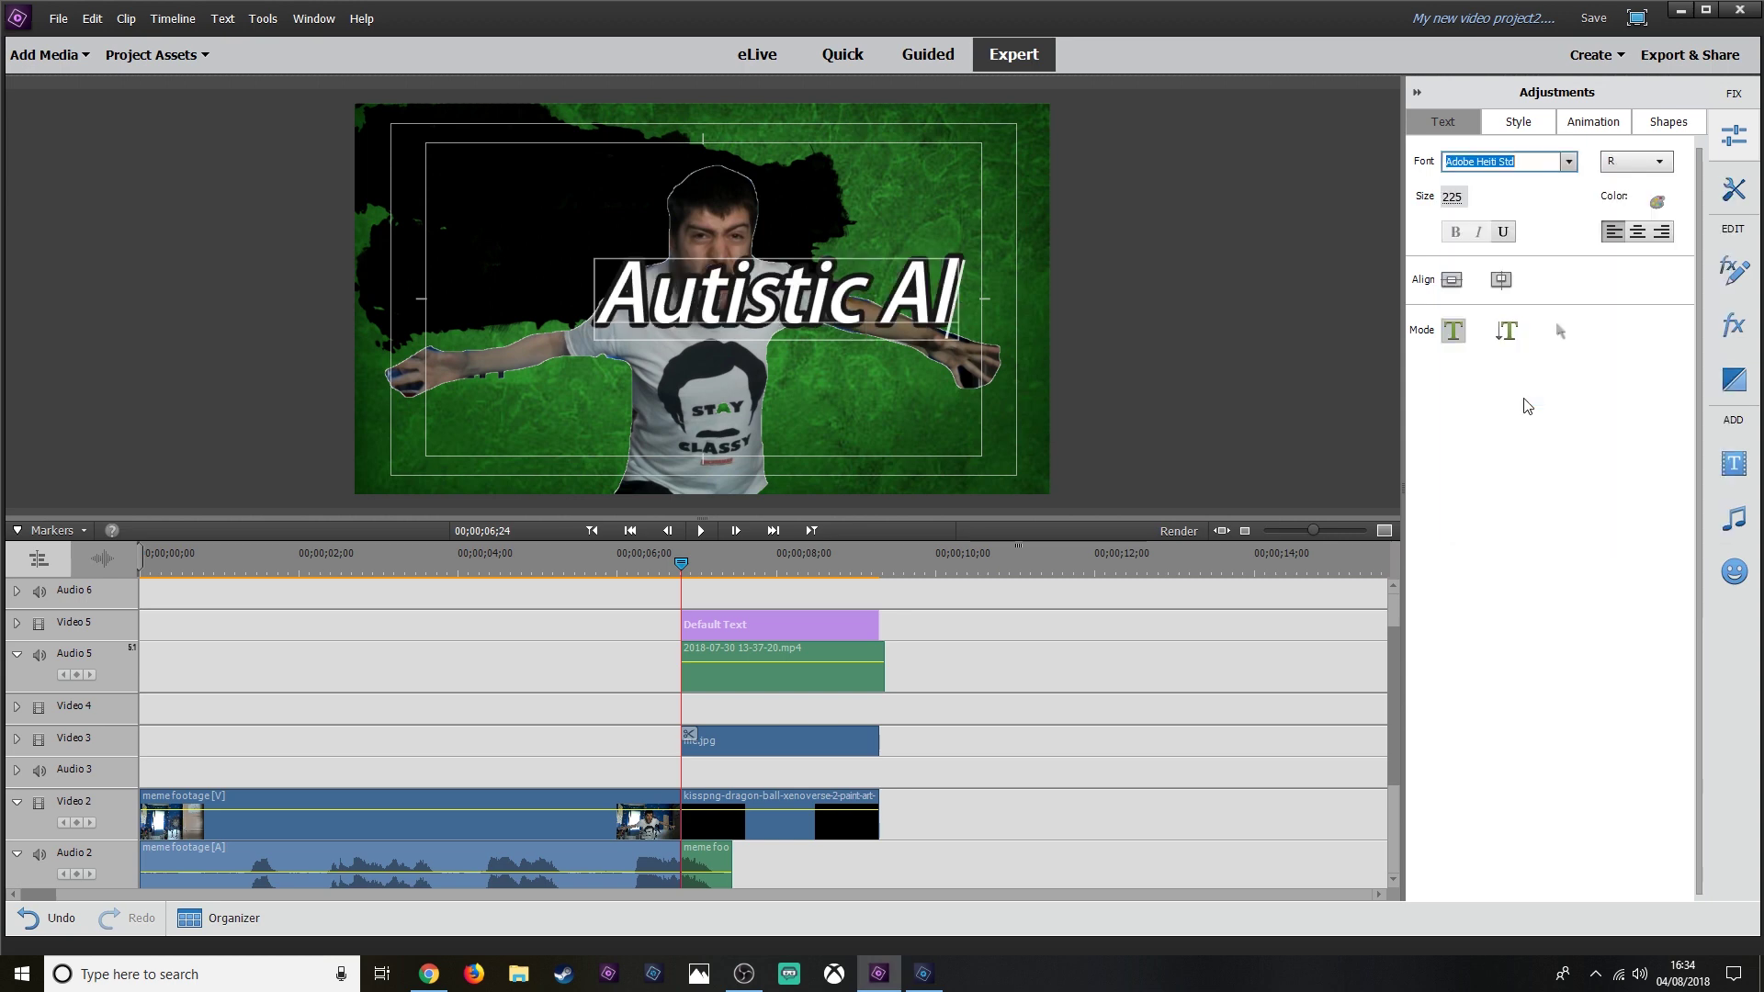
Drag the Autistic Al title to the upper left of the frame.
left_click(1561, 332)
left_click_drag(836, 308, 719, 198)
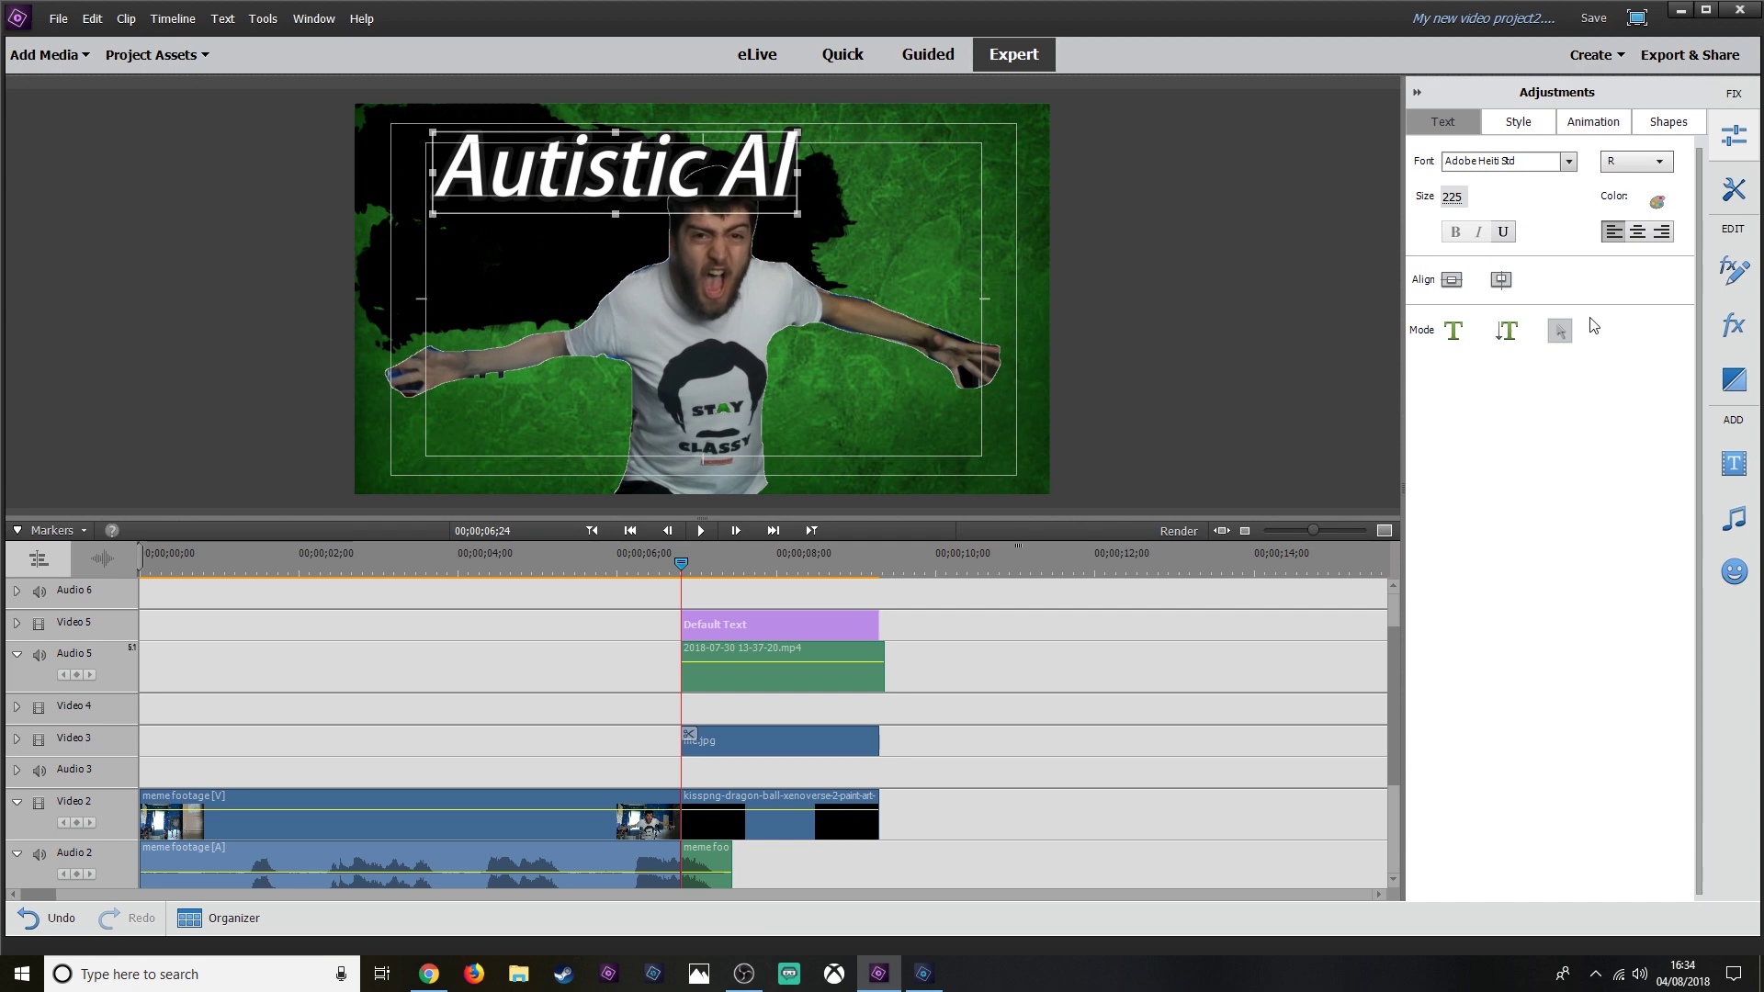
left_click(1734, 324)
left_click(1734, 324)
key("space")
Find the Basic 3D effect and apply it to the Default Text title clip.
left_click(748, 624)
left_click(1719, 329)
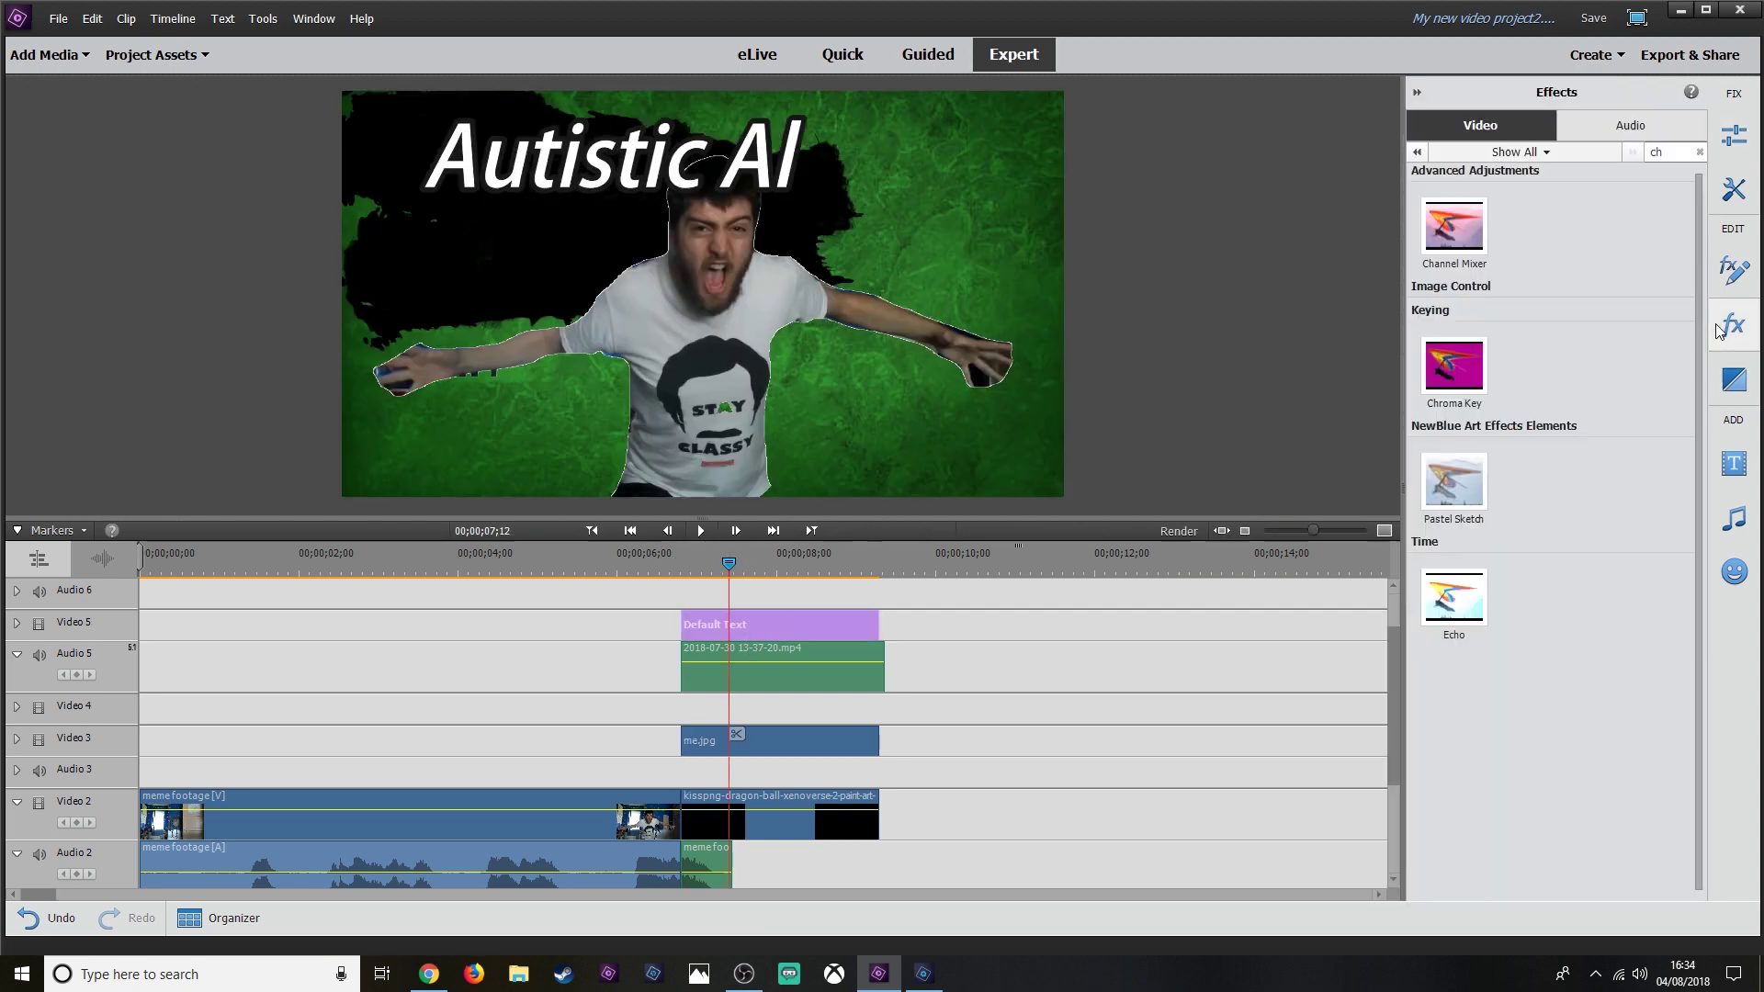
left_click(1699, 153)
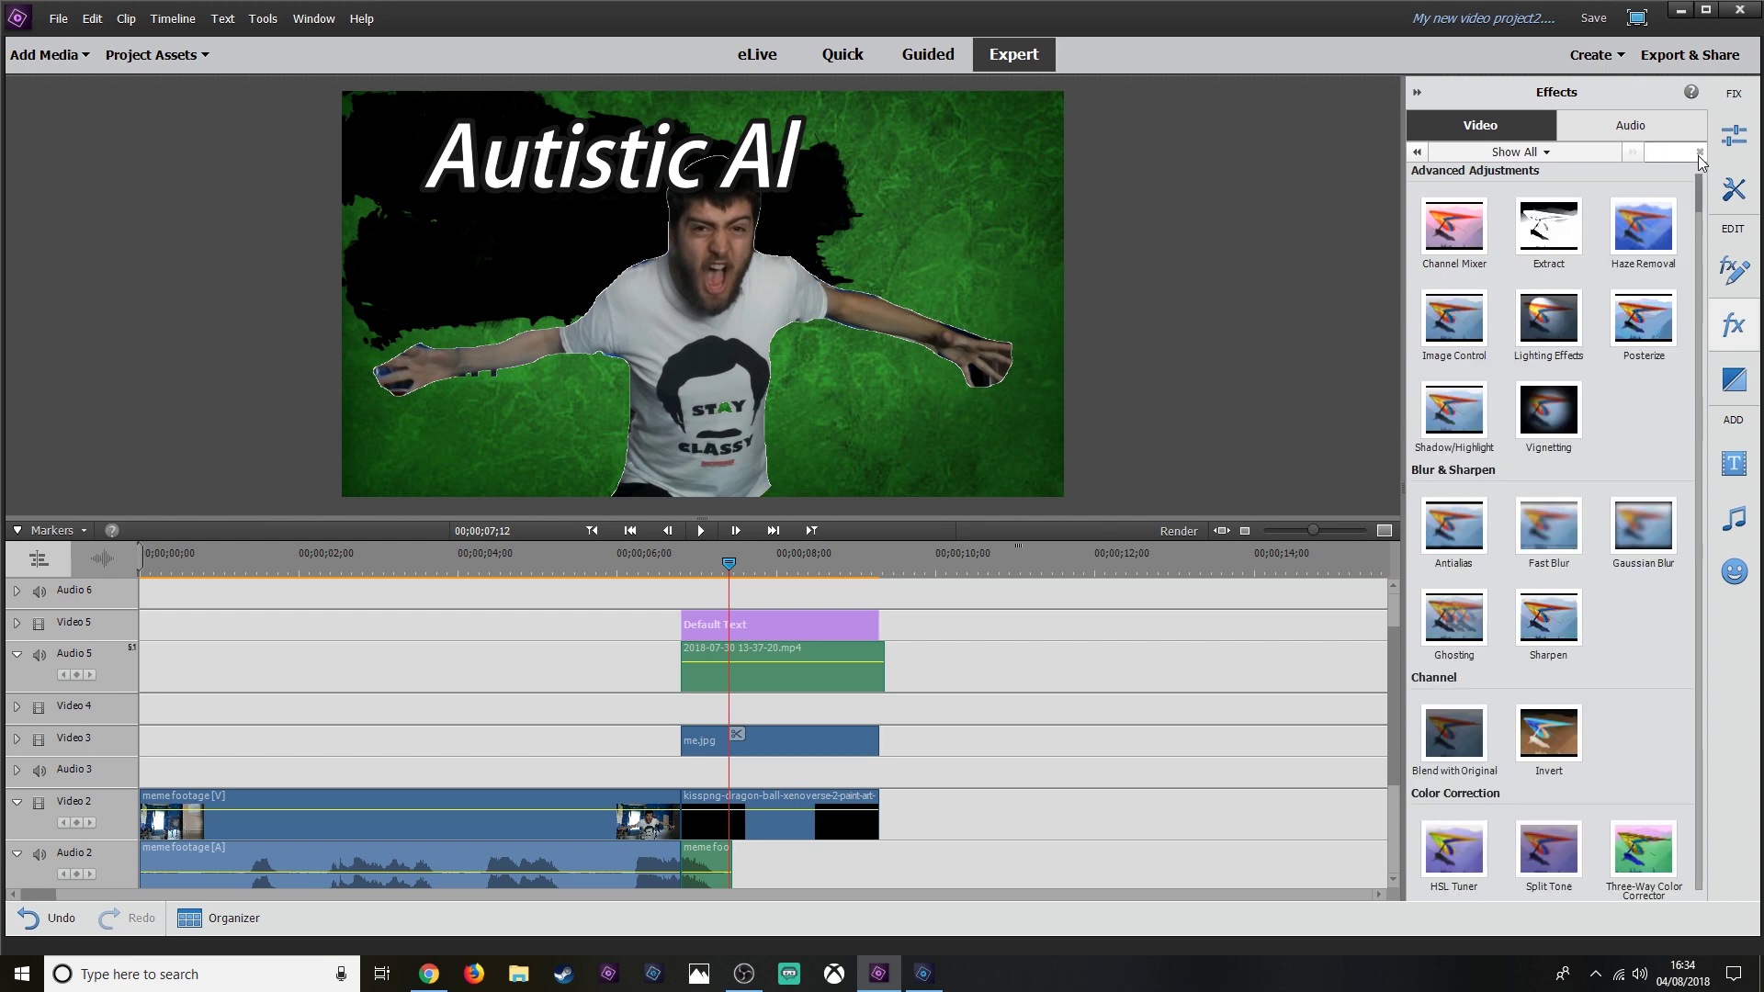
type("3")
left_click_drag(1472, 237, 722, 616)
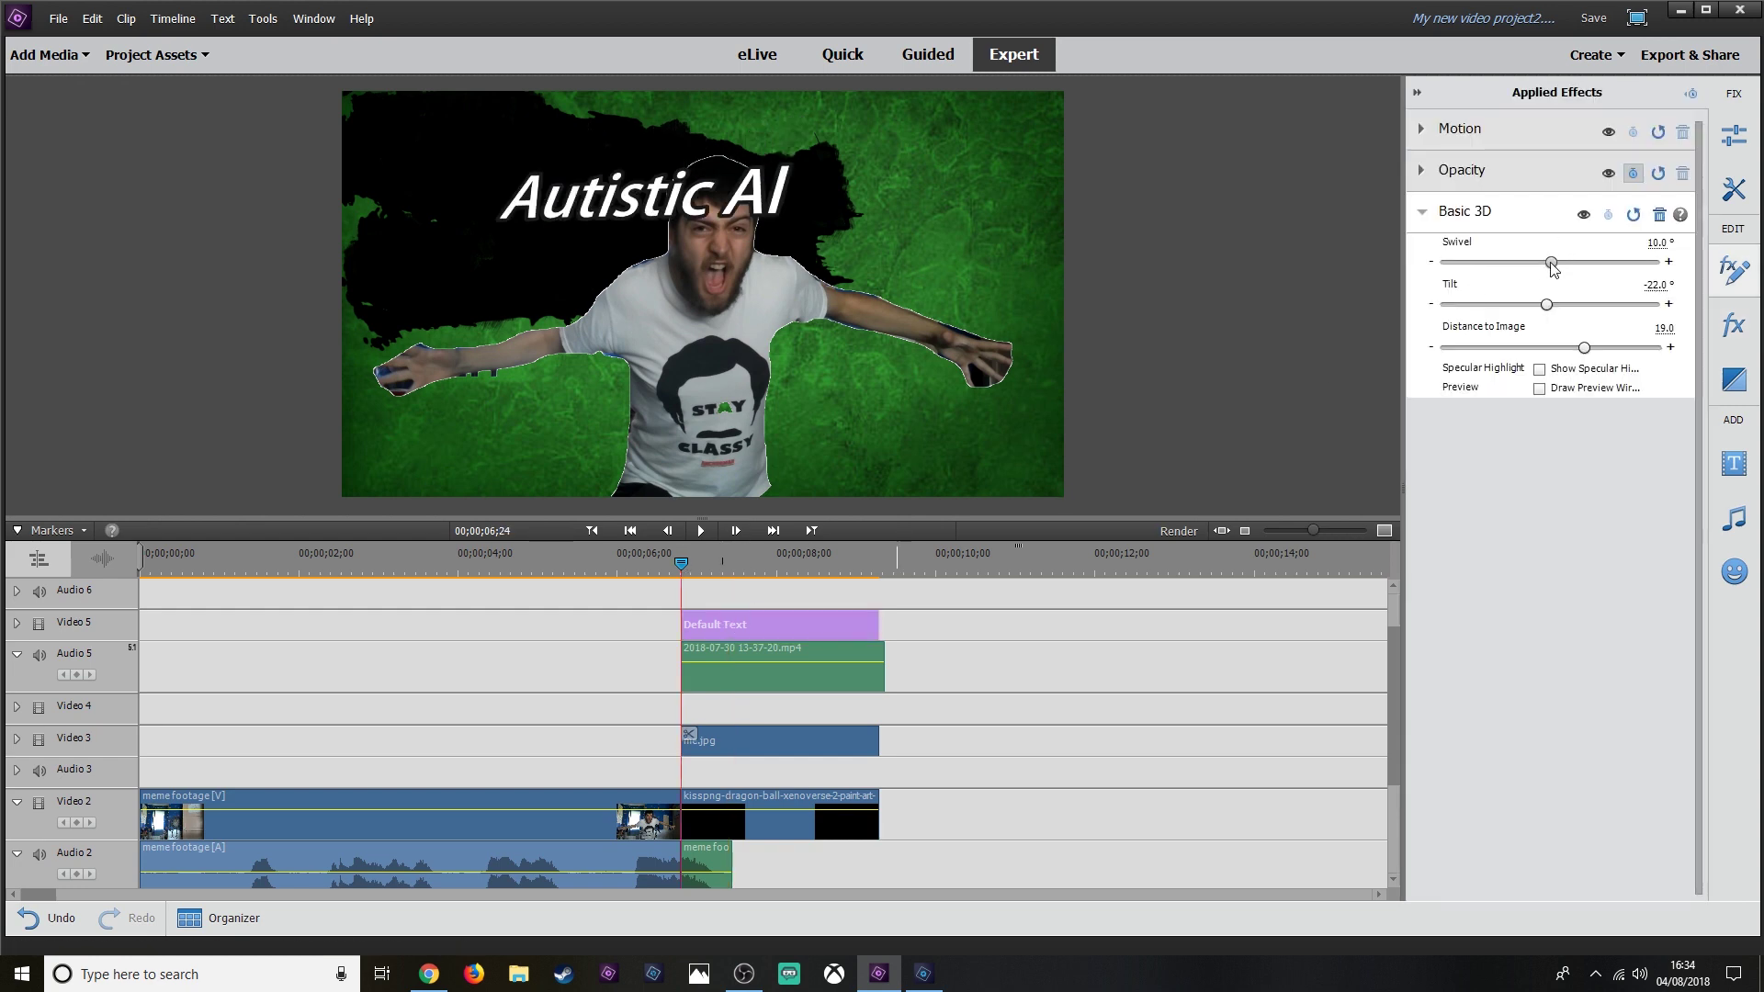
Try Swivel values (reset, then 6.0°), then remove Basic 3D and reapply it to the clip.
left_click_drag(1563, 265, 1553, 265)
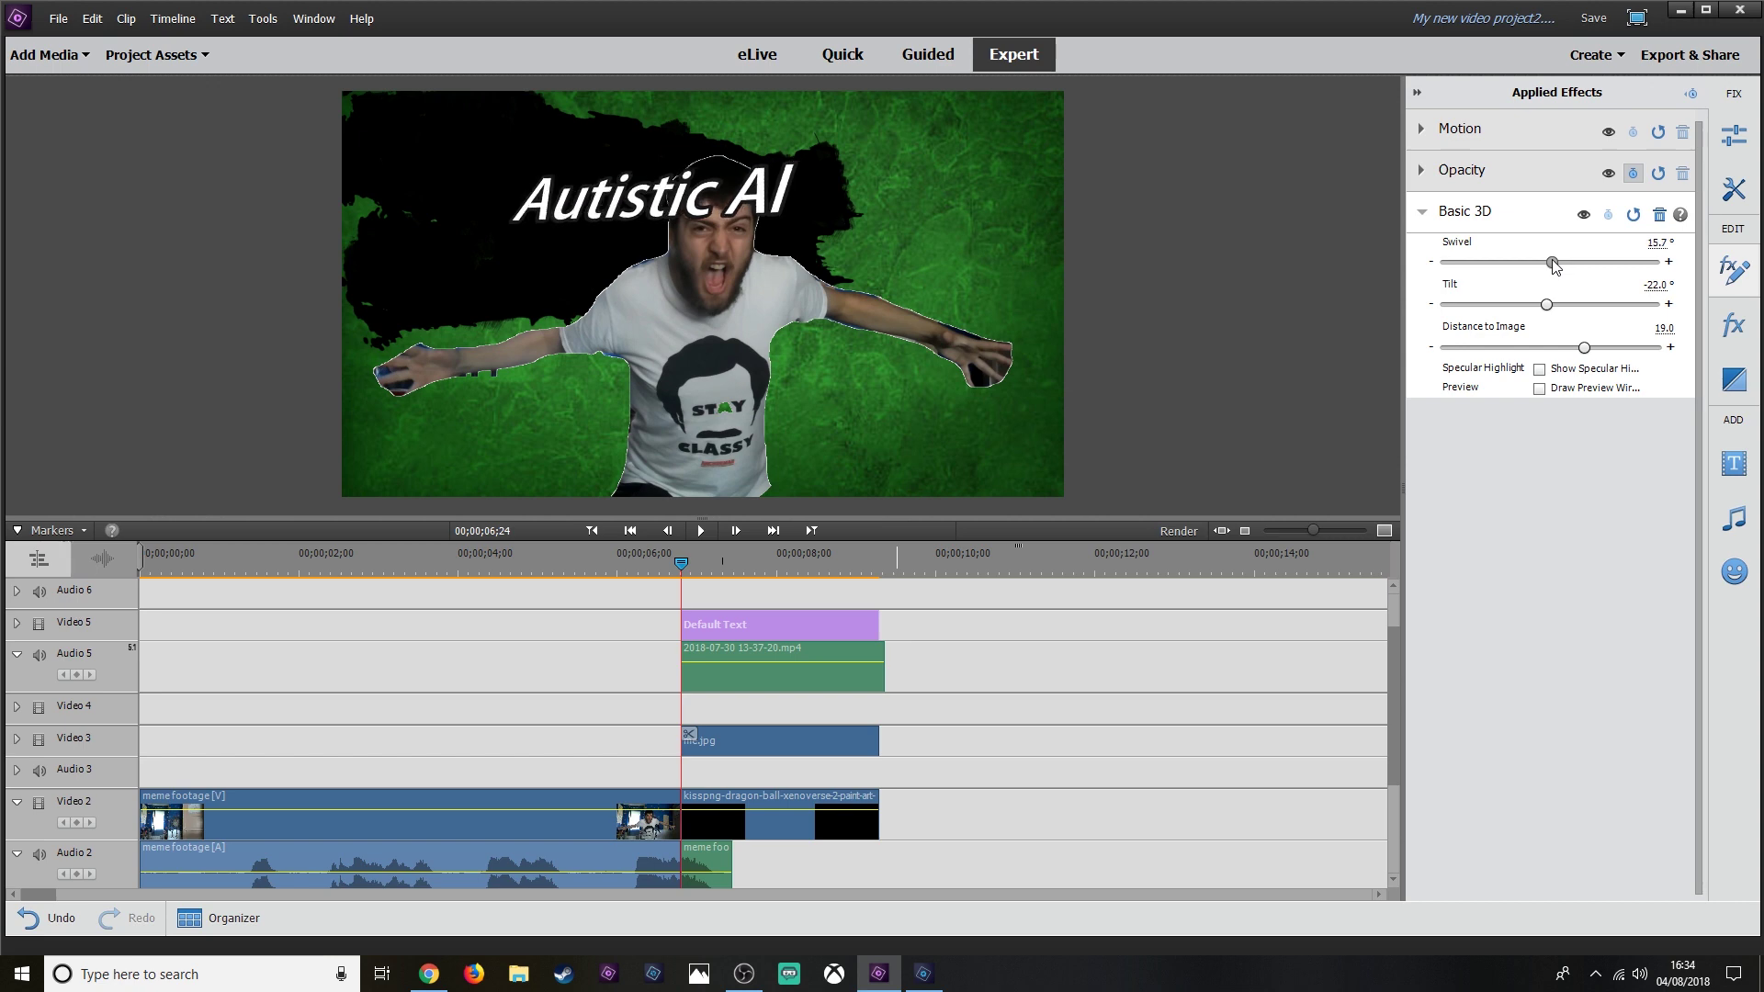
left_click(1632, 215)
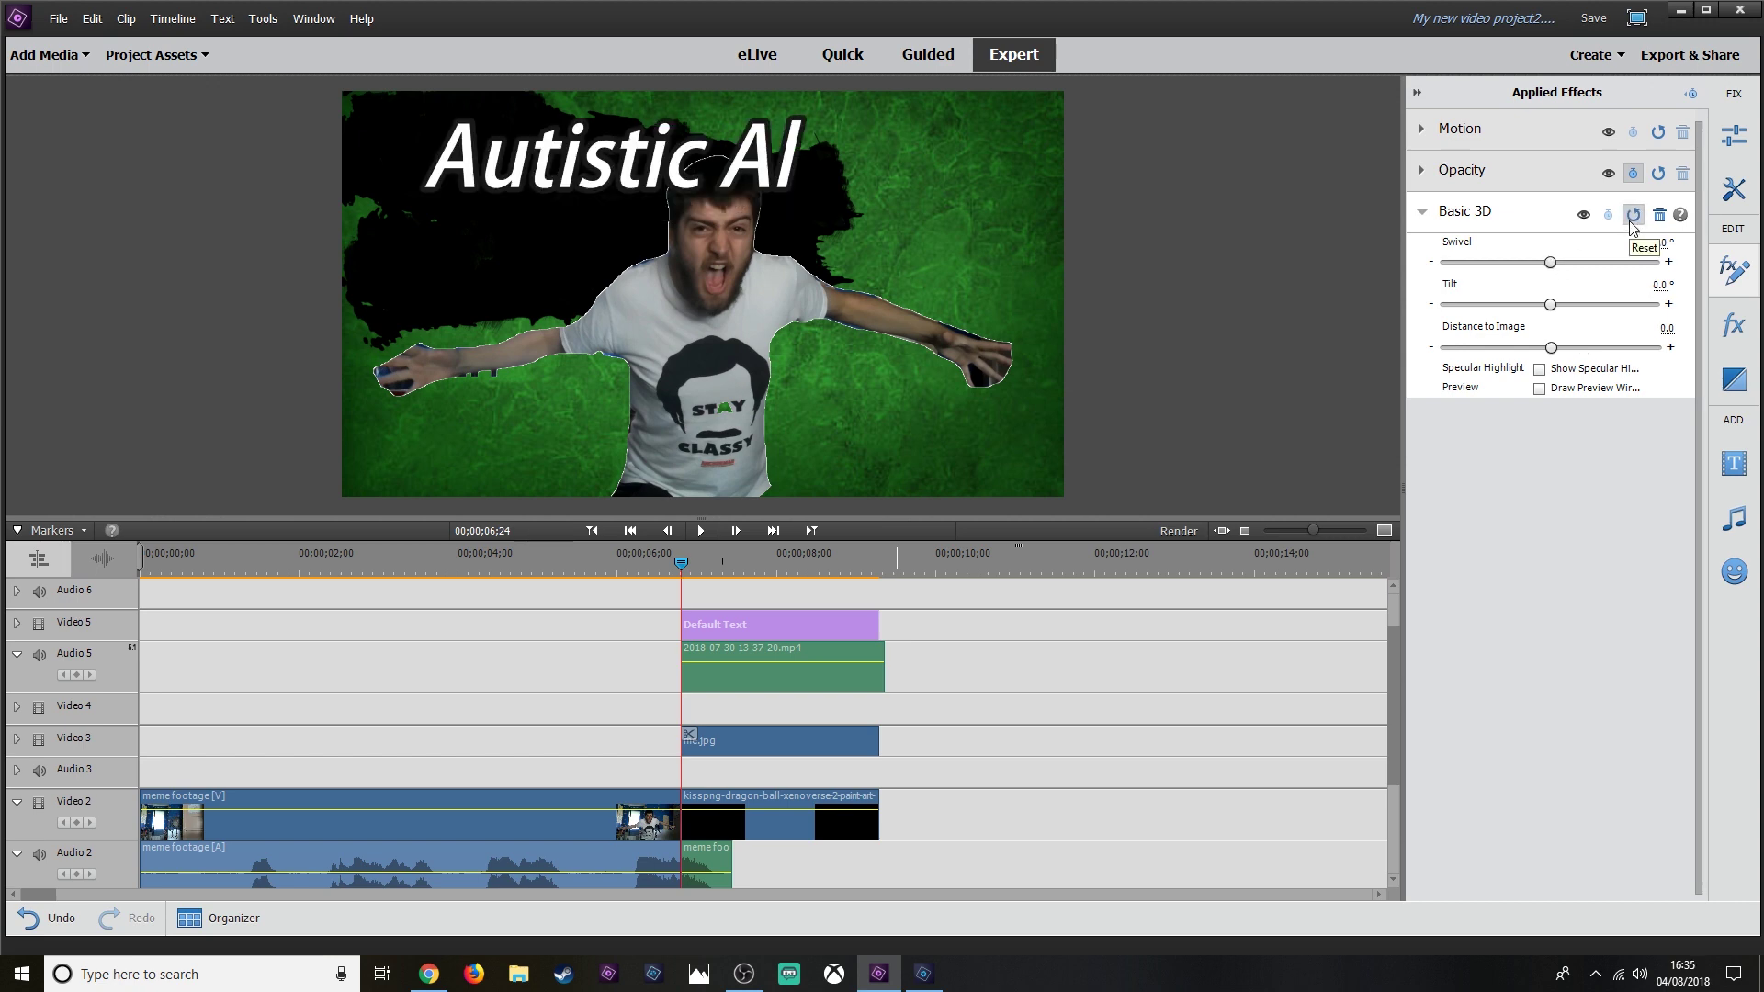
left_click(1659, 243)
type("6")
key("Return")
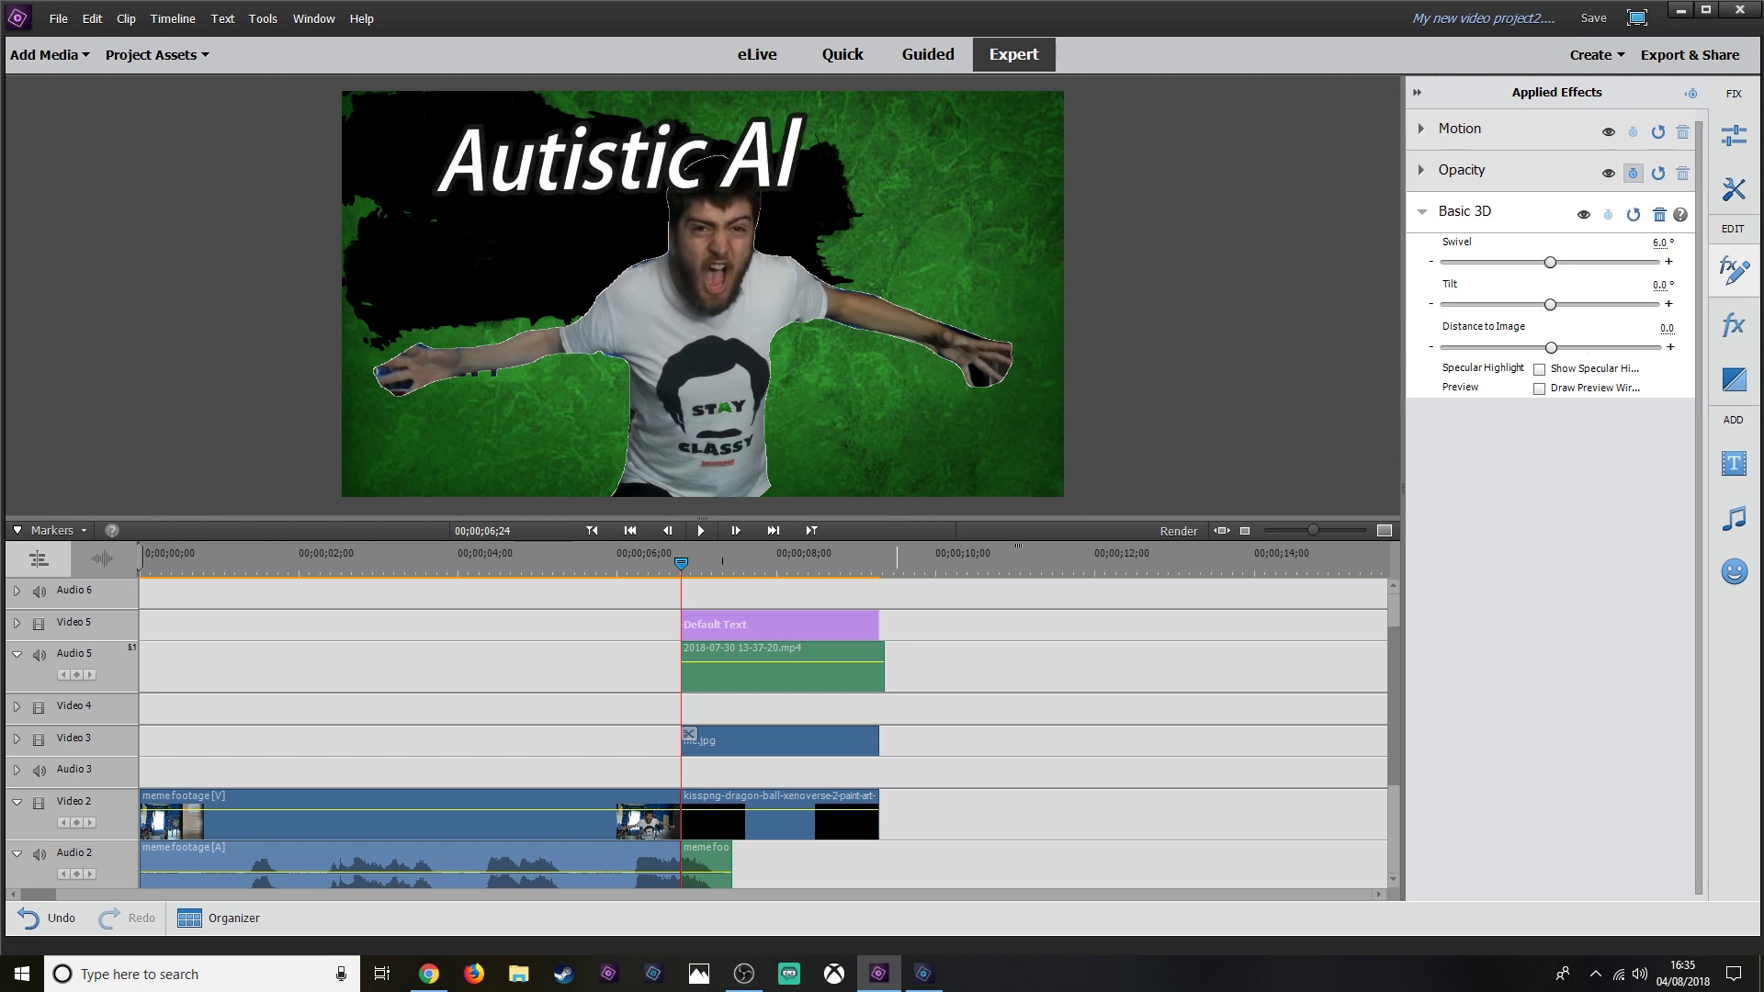
left_click(1659, 215)
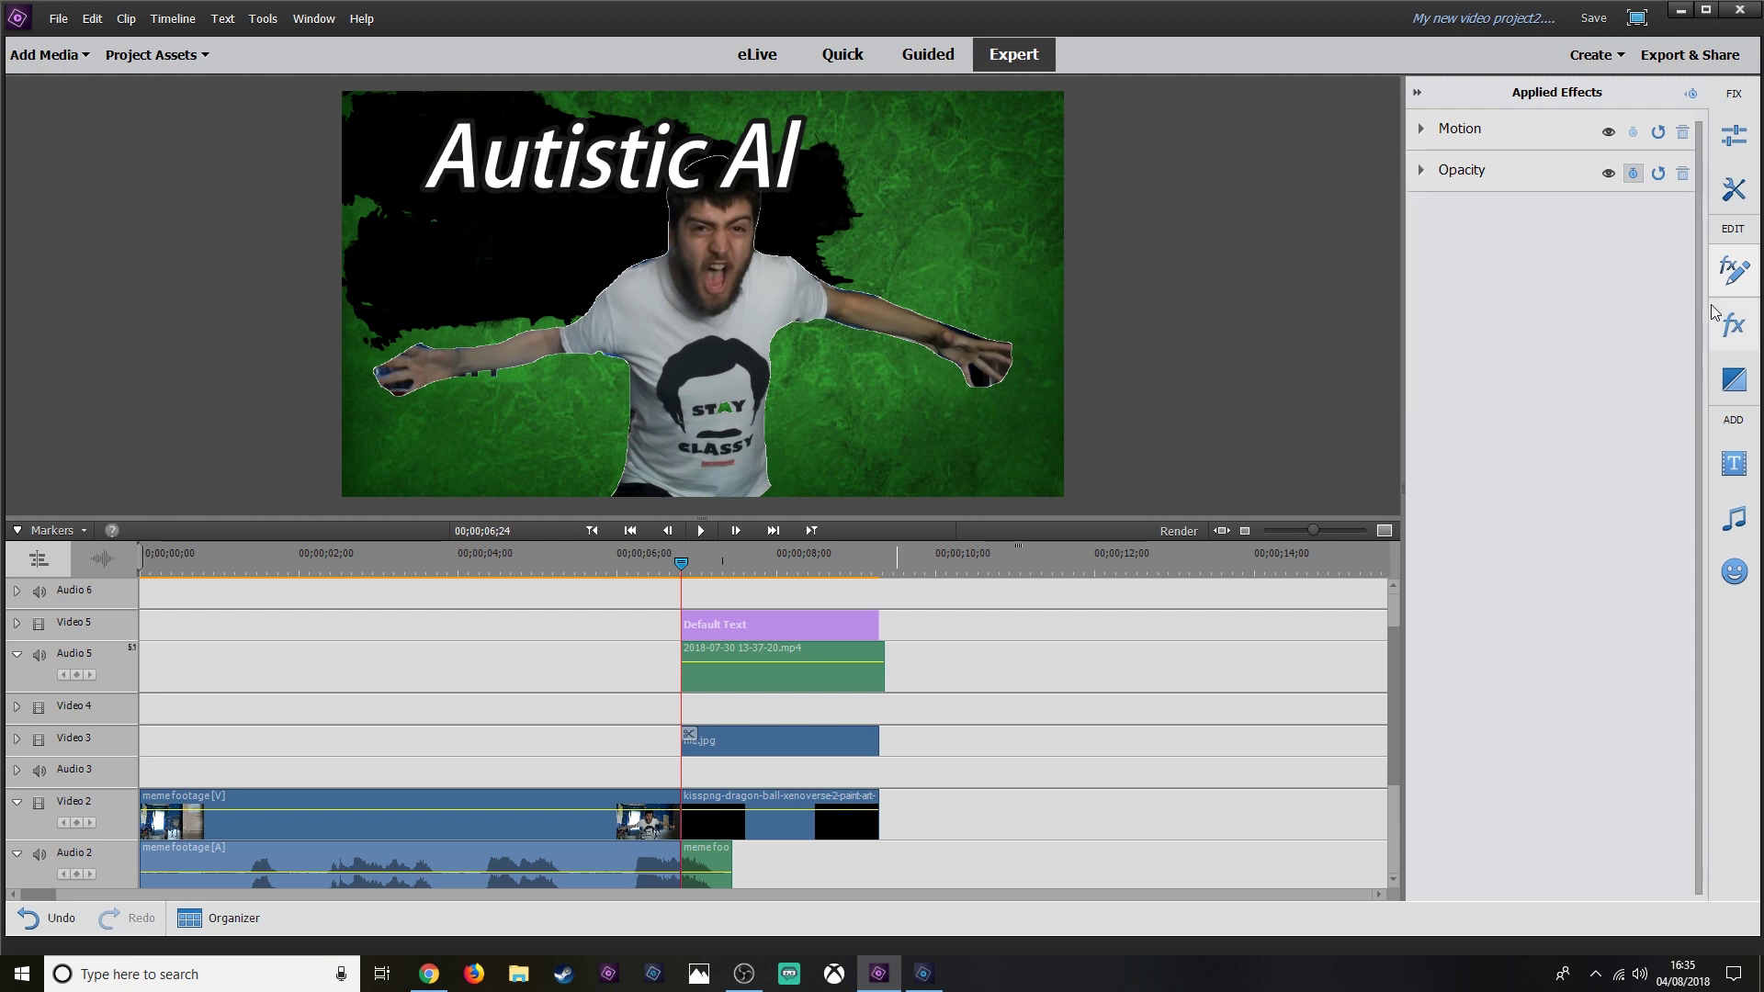
left_click(1730, 321)
left_click_drag(1461, 222, 773, 616)
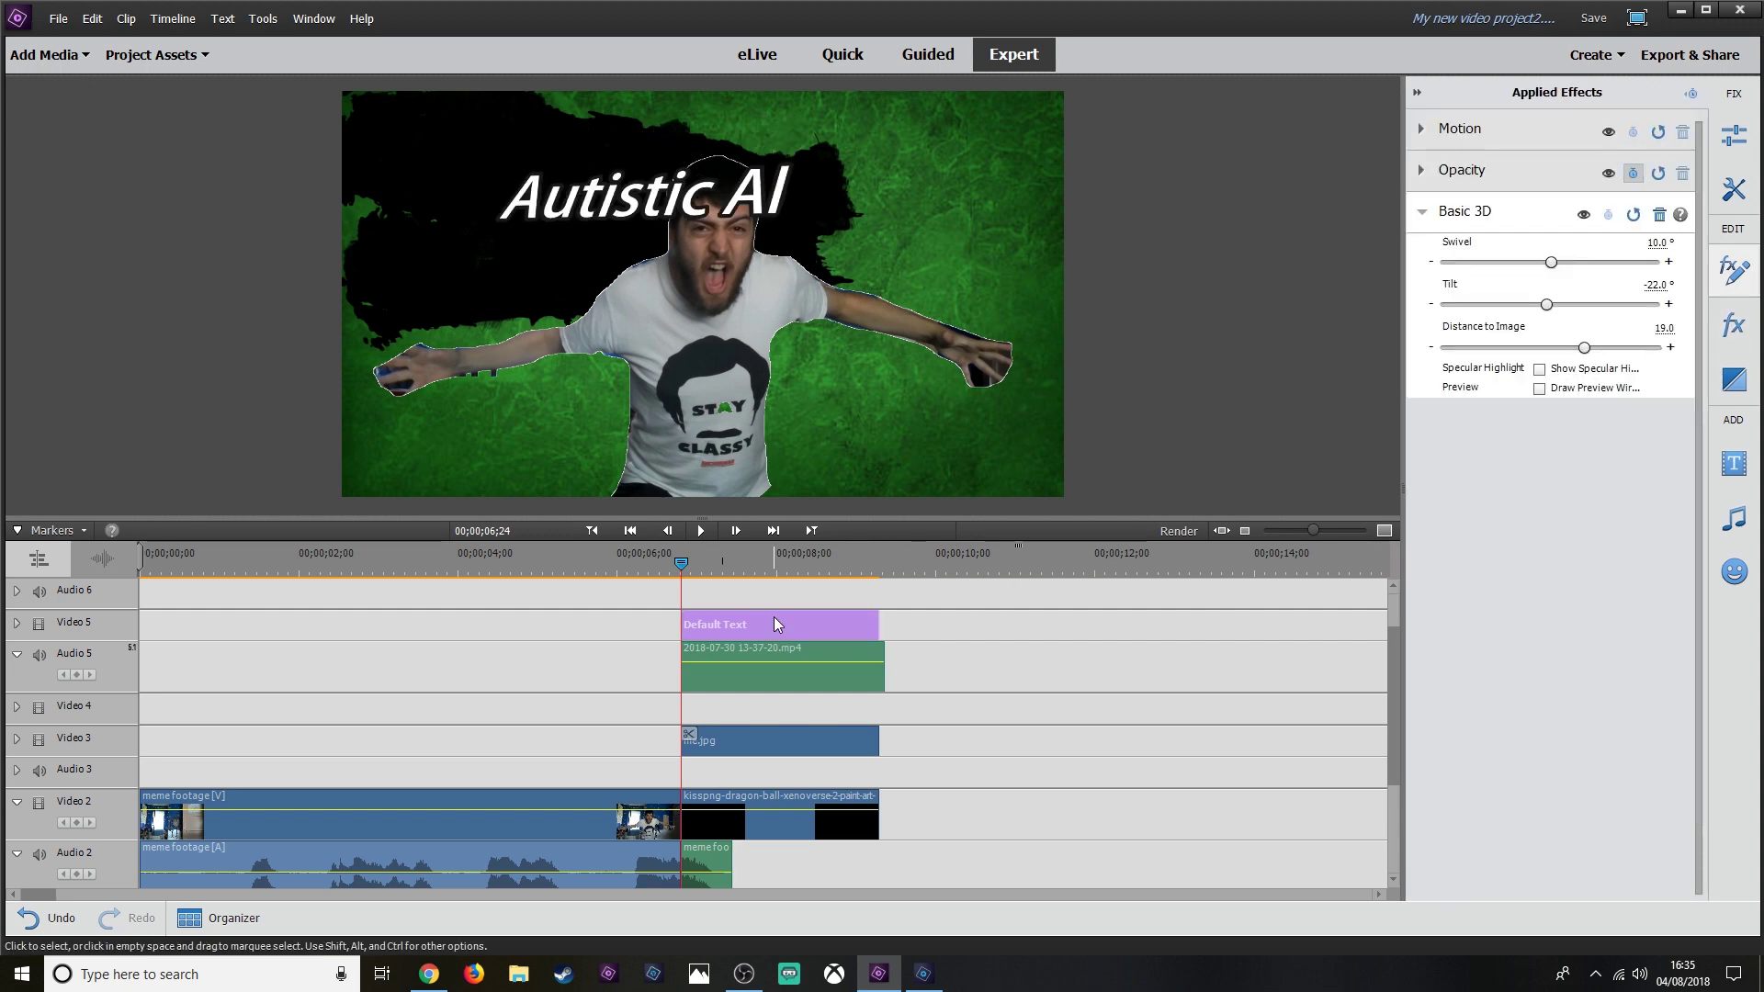
Move the Autistic Al title up-left and scale it to 111.3% via its Motion settings.
left_click(1497, 134)
left_click_drag(741, 235, 658, 199)
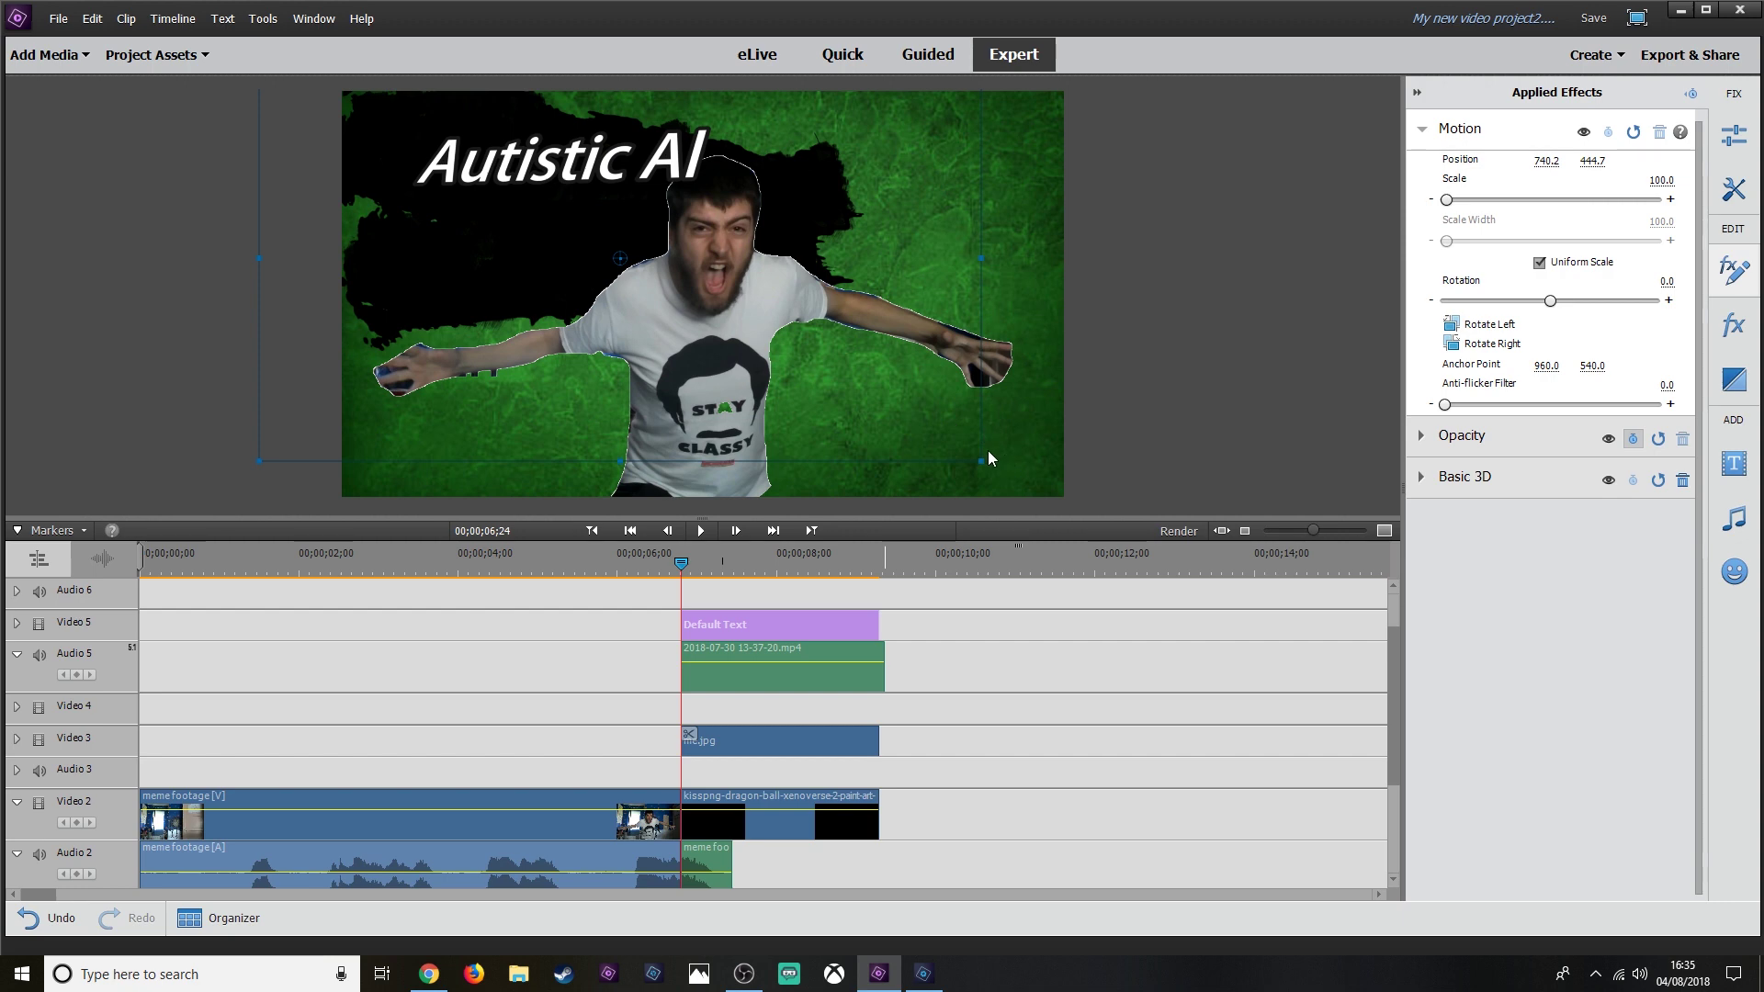
left_click_drag(981, 460, 1007, 484)
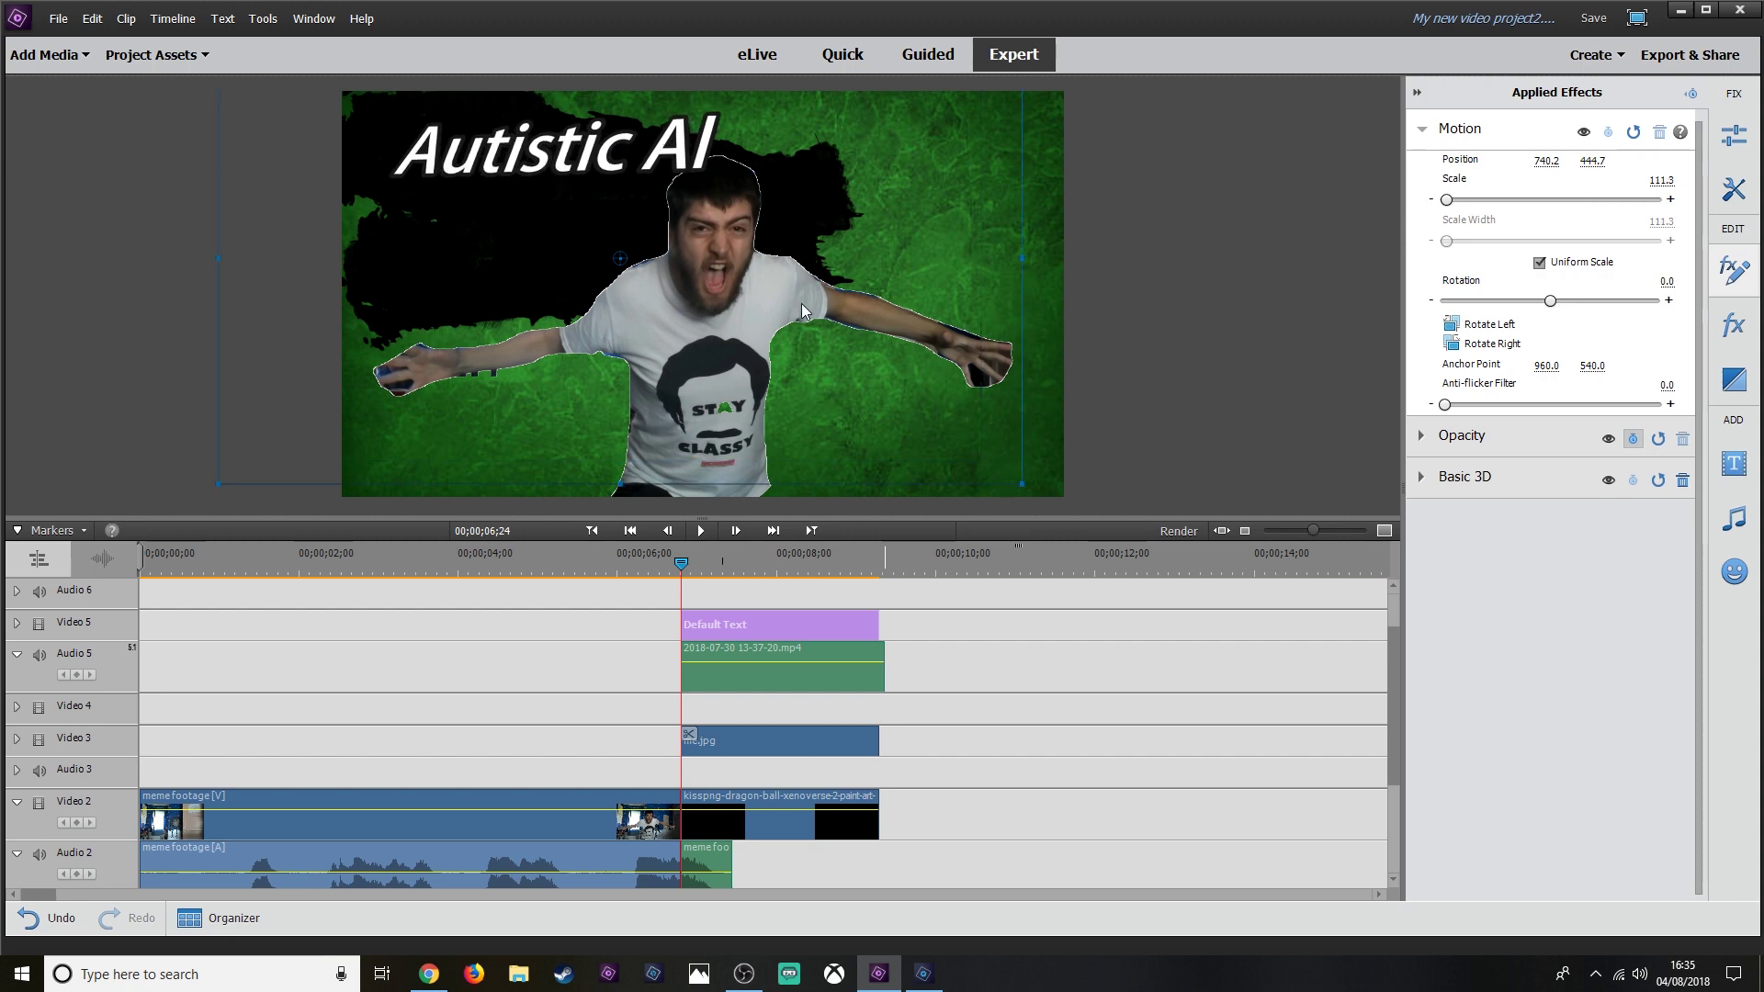
left_click_drag(801, 303, 823, 314)
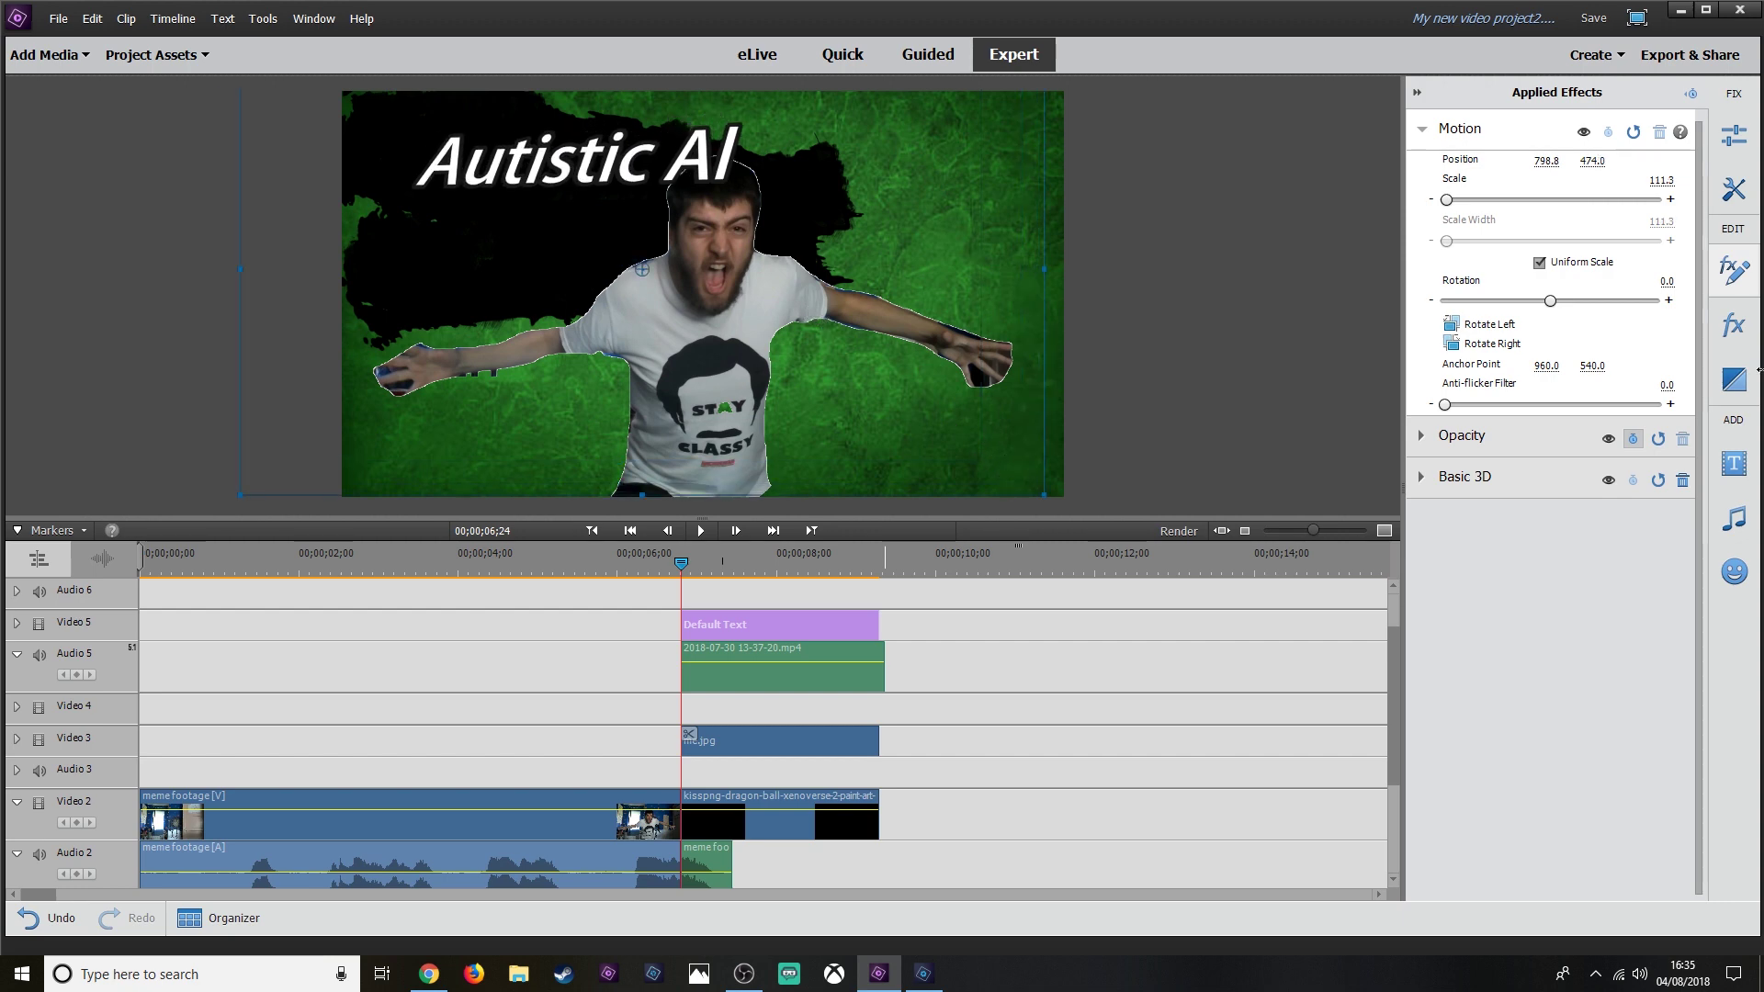
left_click(1733, 462)
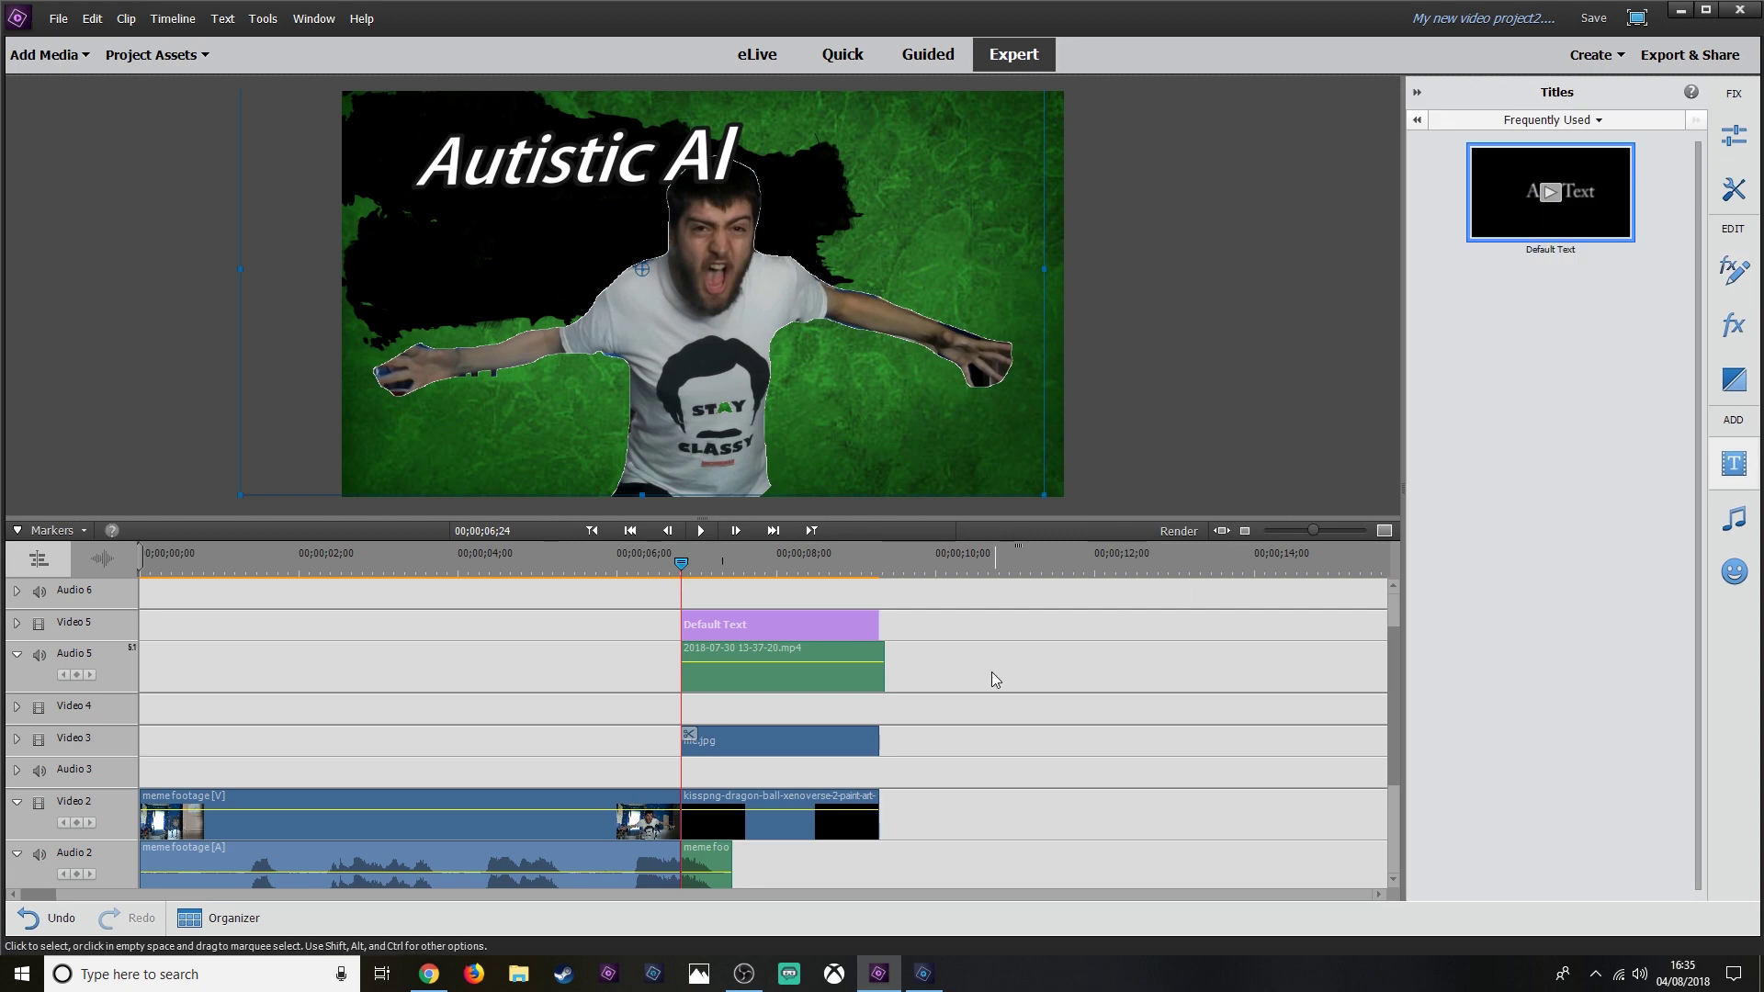
scroll(836, 783, "up", 1)
Add a new Default Text title on its own track and retype it as 'stays classy'.
left_click_drag(1587, 217, 687, 636)
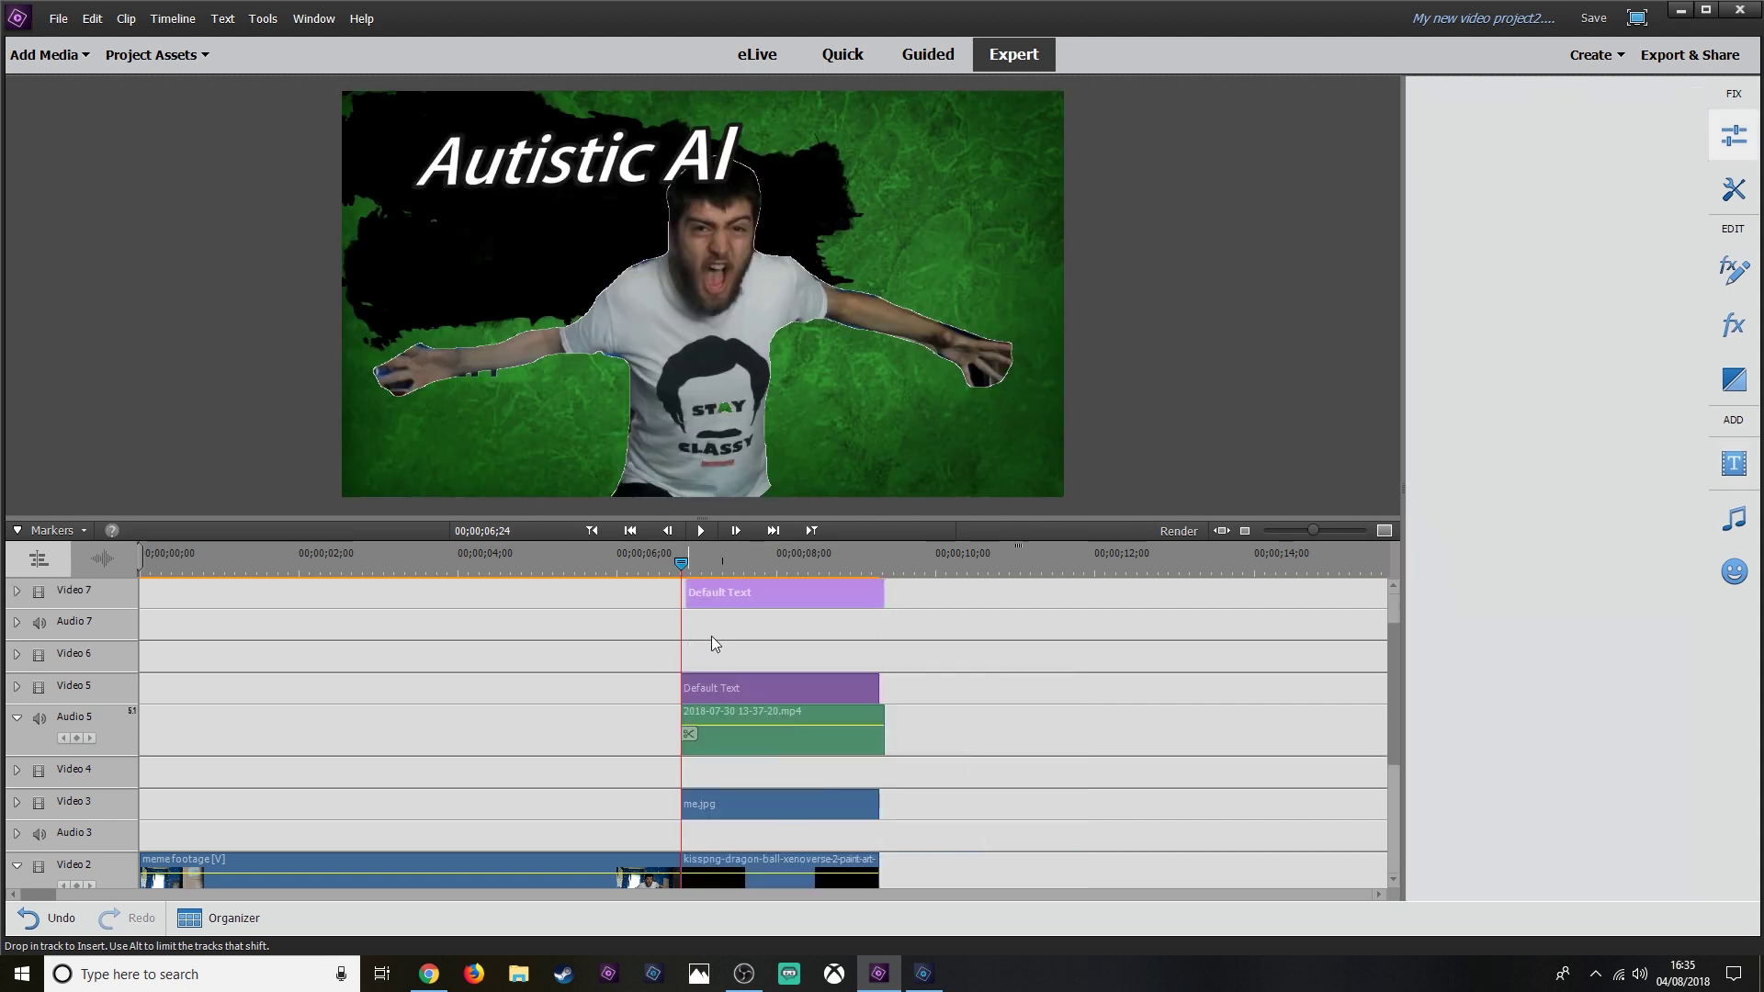
left_click(732, 570)
left_click(884, 296)
key("BackSpace")
key("BackSpace")
key("BackSpace")
key("BackSpace")
key("BackSpace")
key("BackSpace")
key("BackSpace")
key("BackSpace")
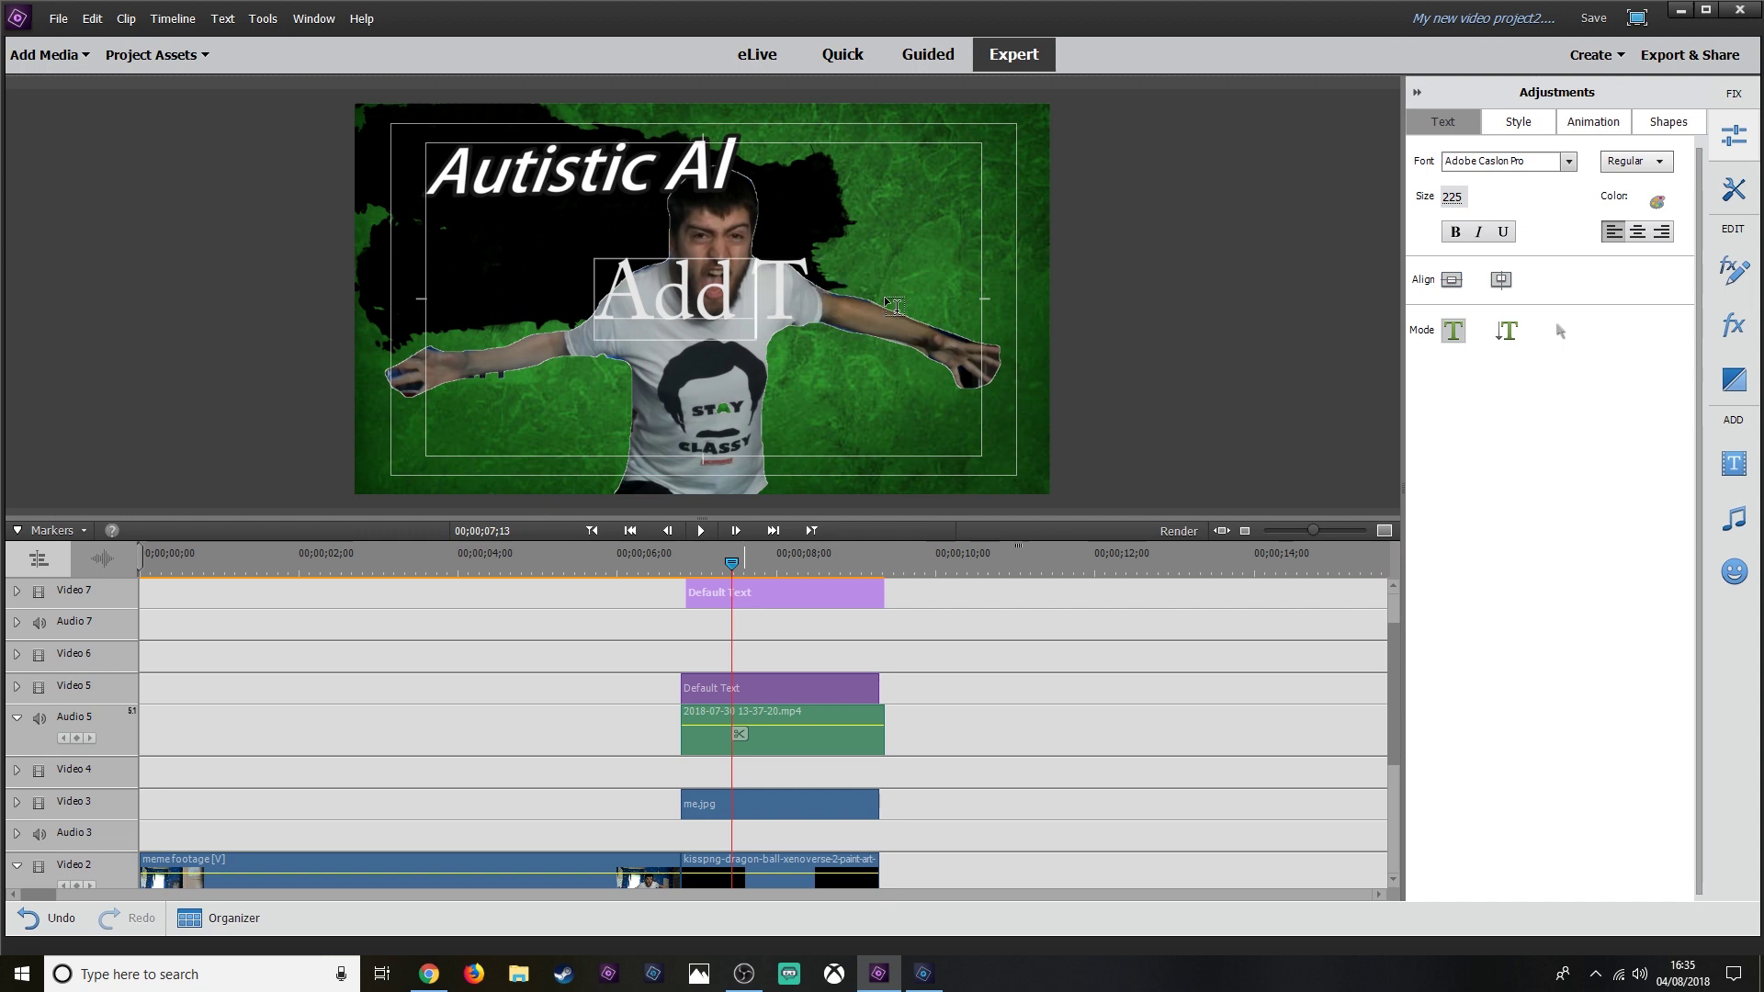
type("stays classy")
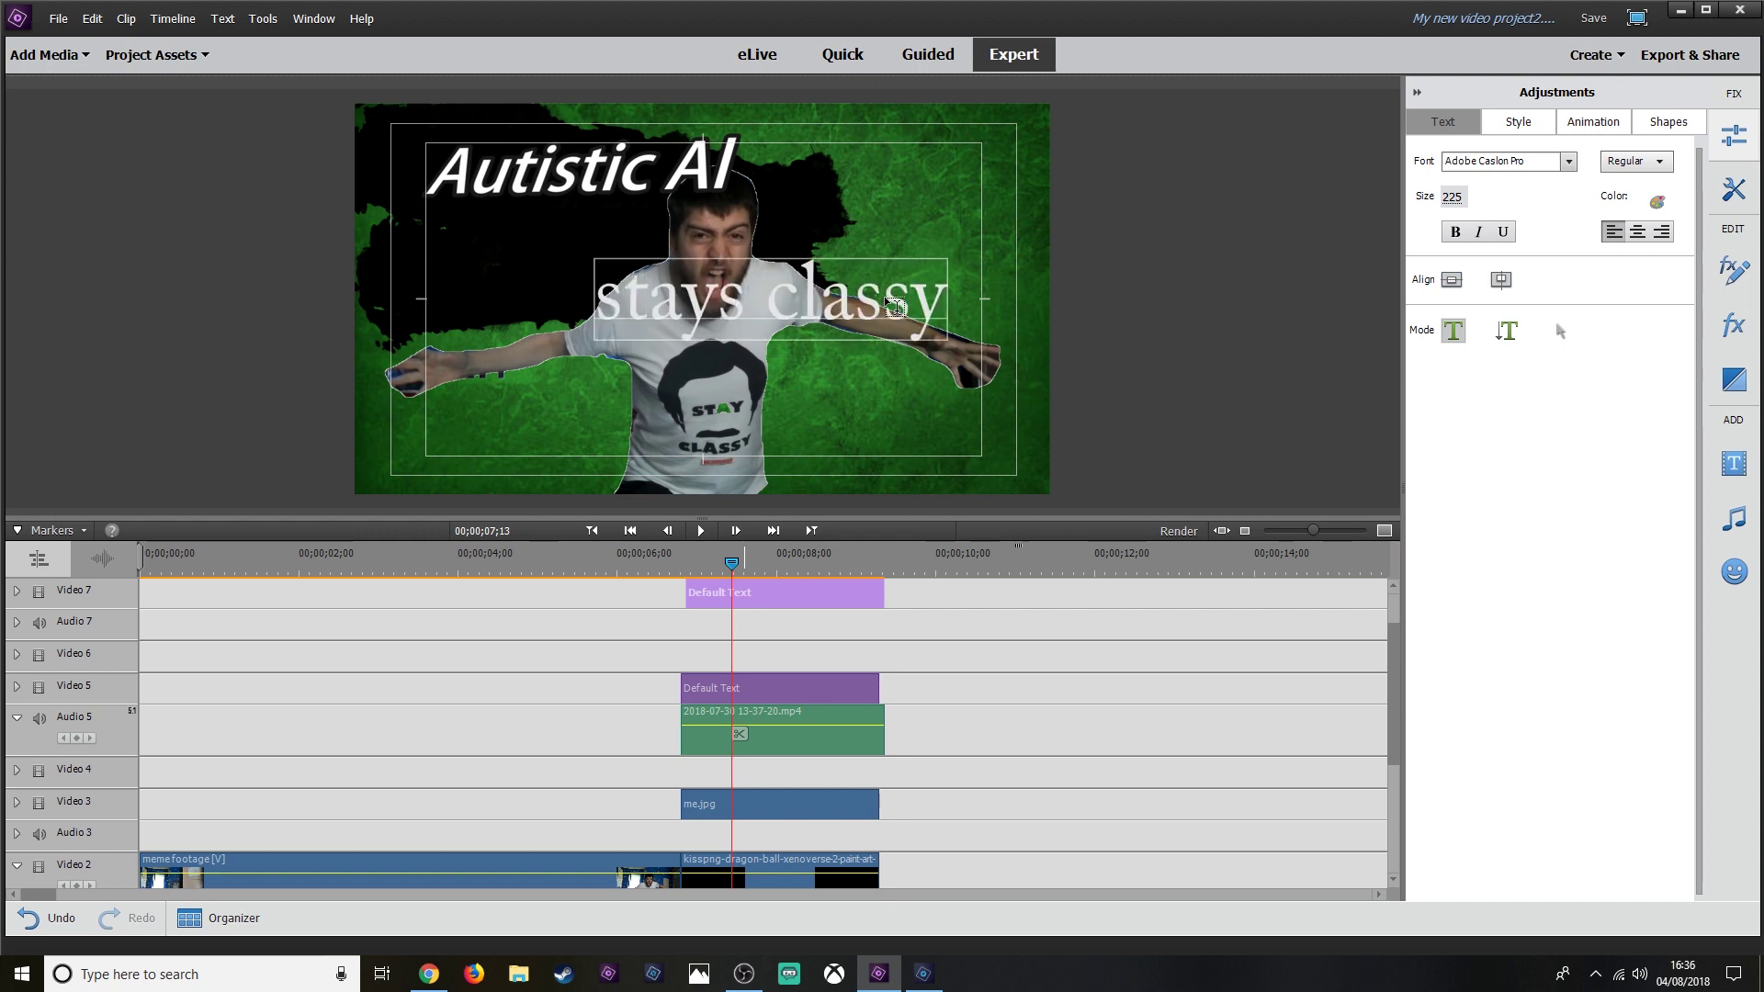
Give 'stays classy' the Heavy Outline style and Adobe Heiti Std font, and open its Color Properties.
left_click(1512, 122)
left_click(1470, 464)
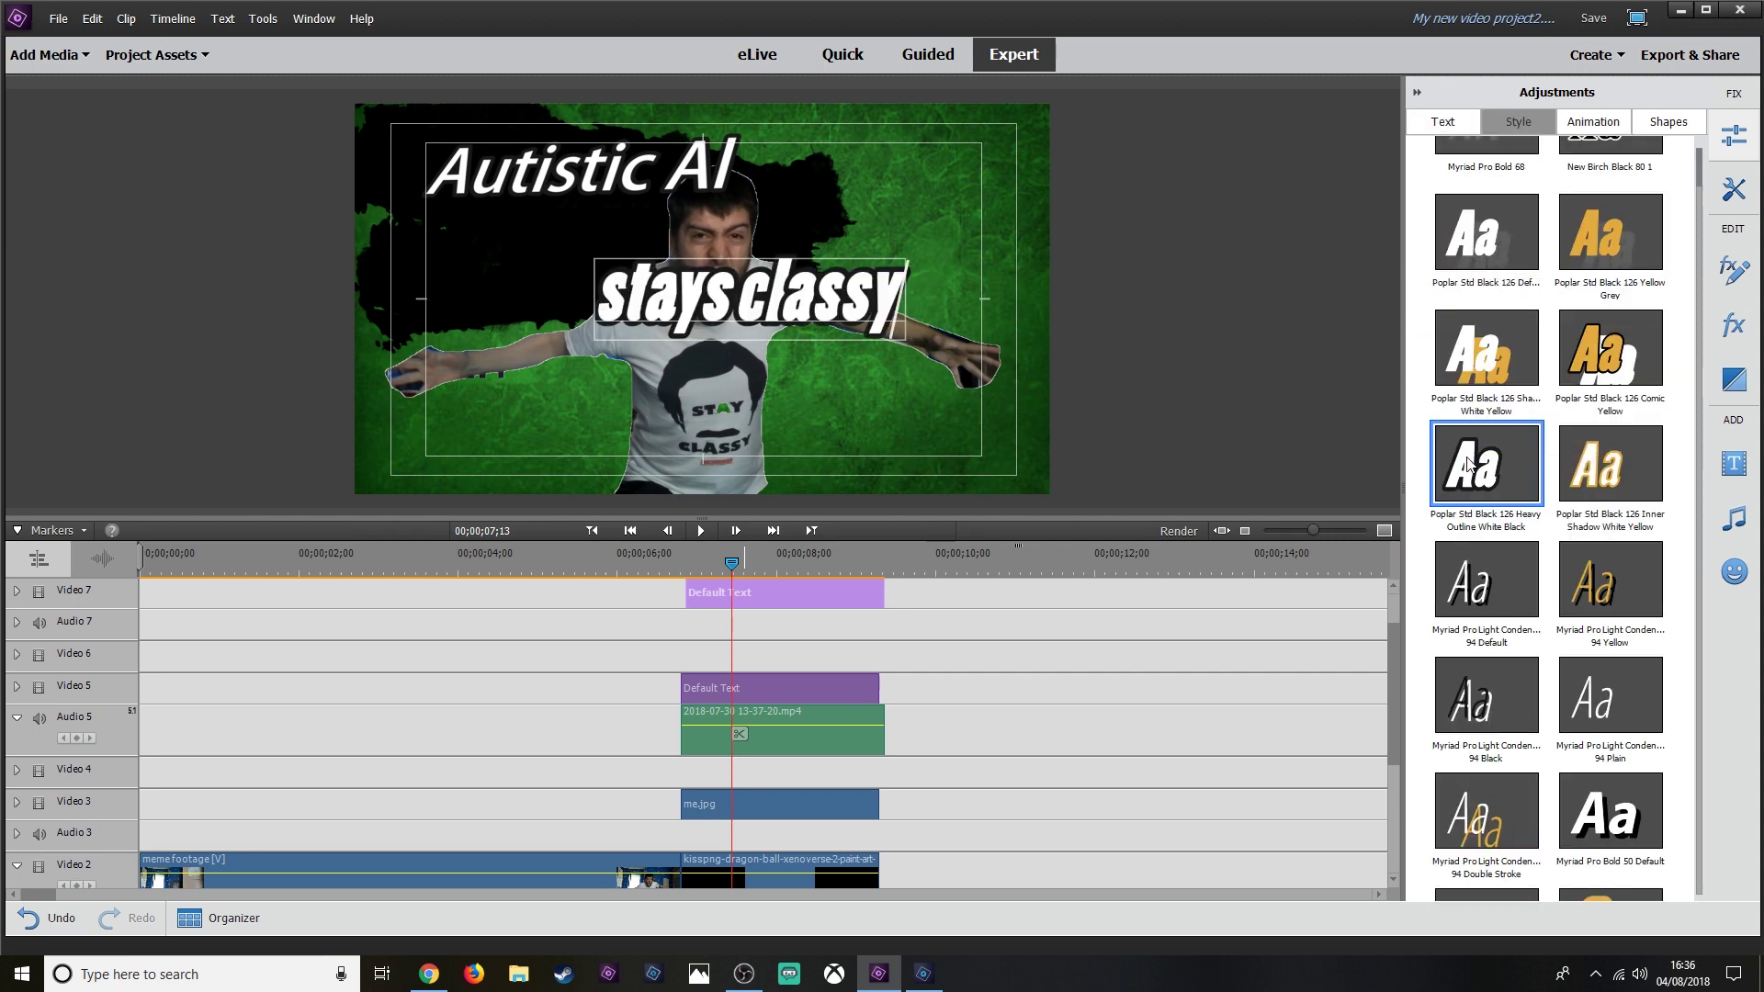
left_click(1447, 122)
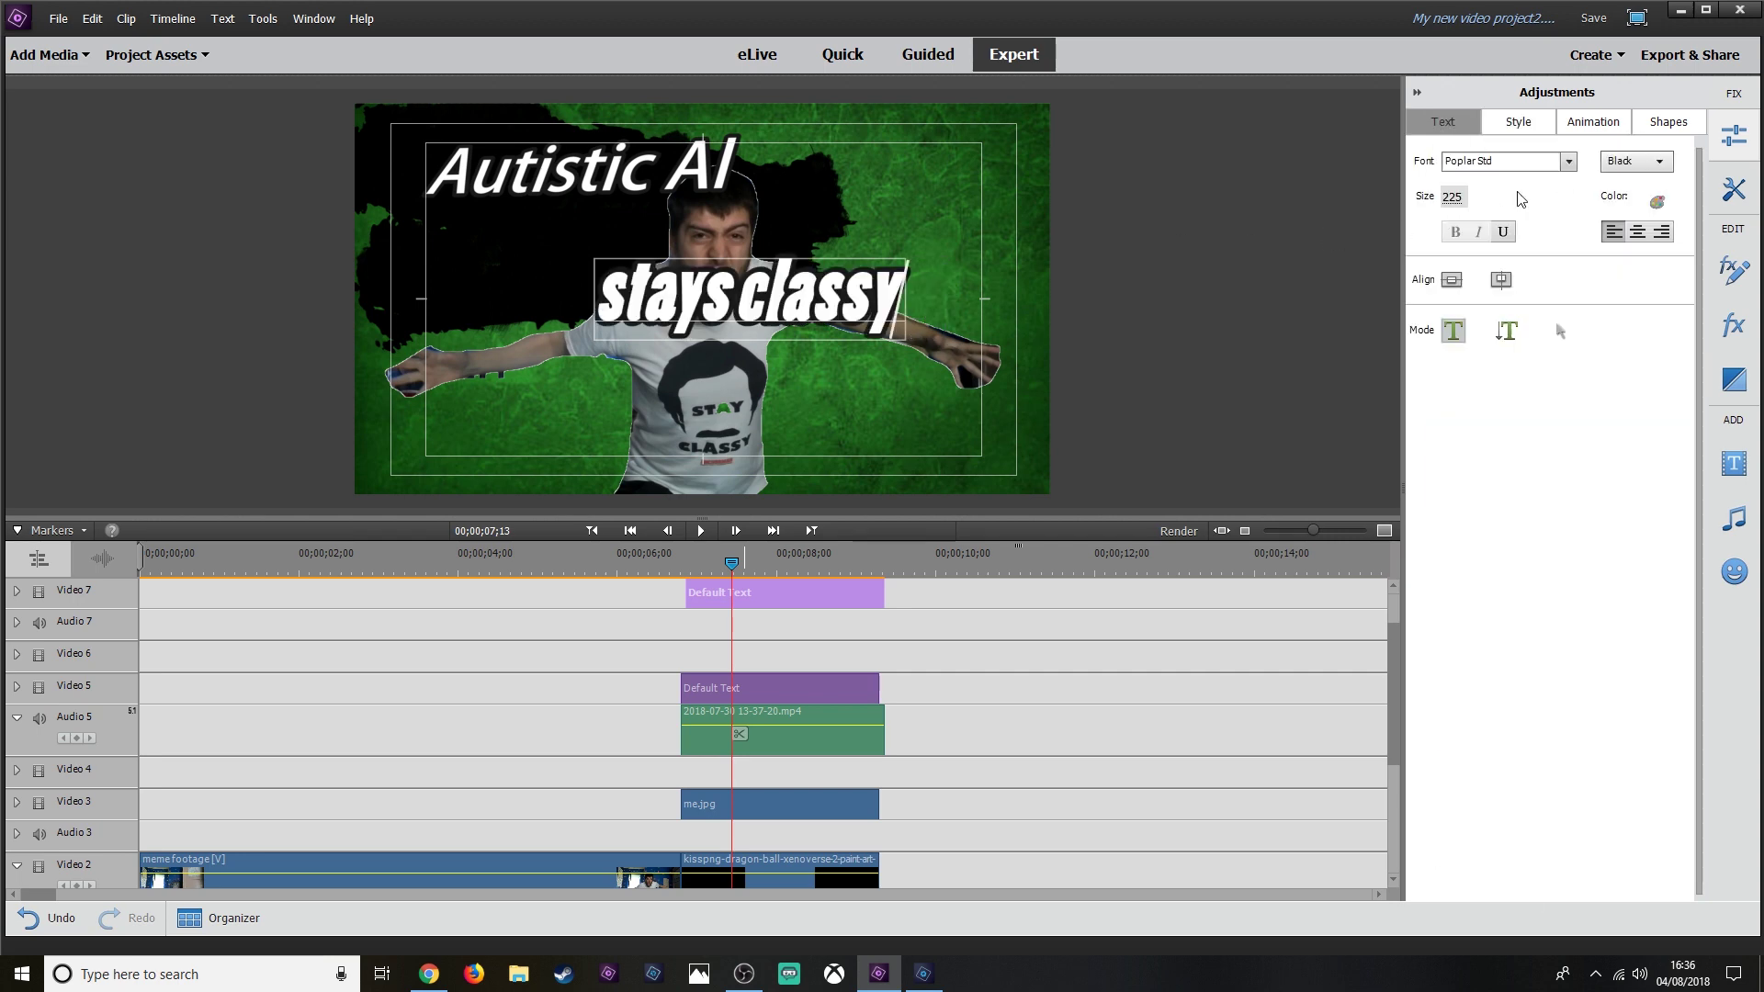
left_click(1568, 161)
scroll(1617, 367, "down", 10)
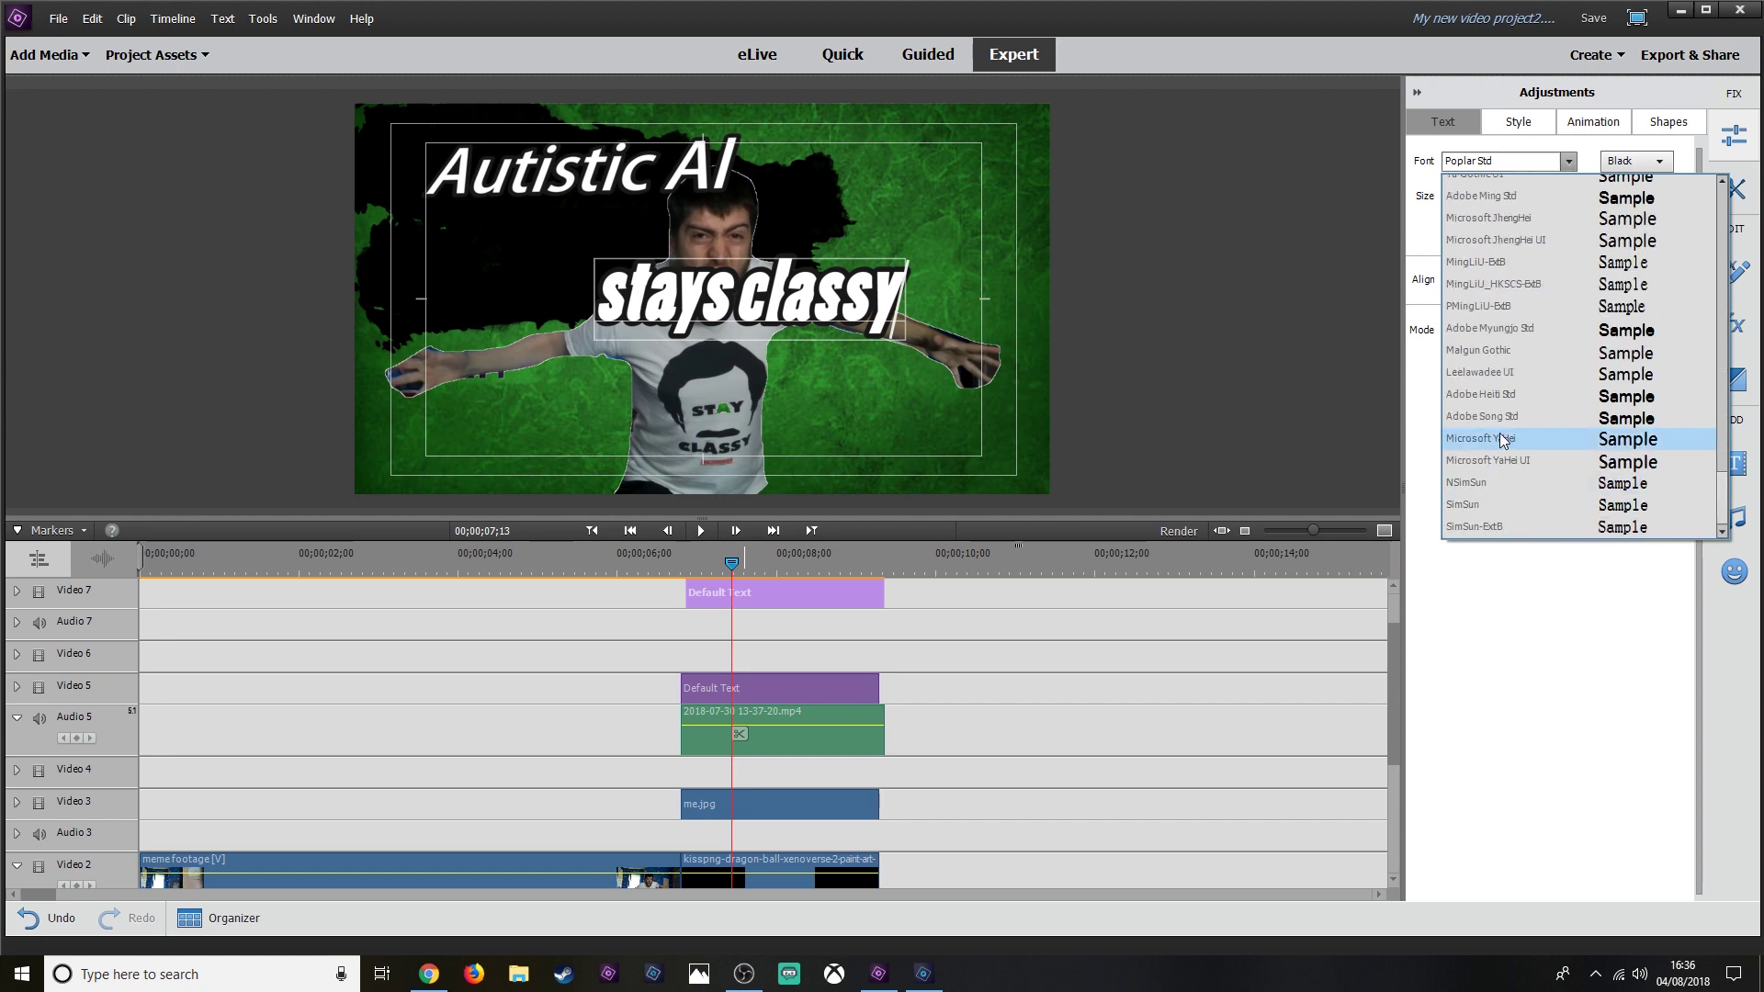
left_click(1526, 394)
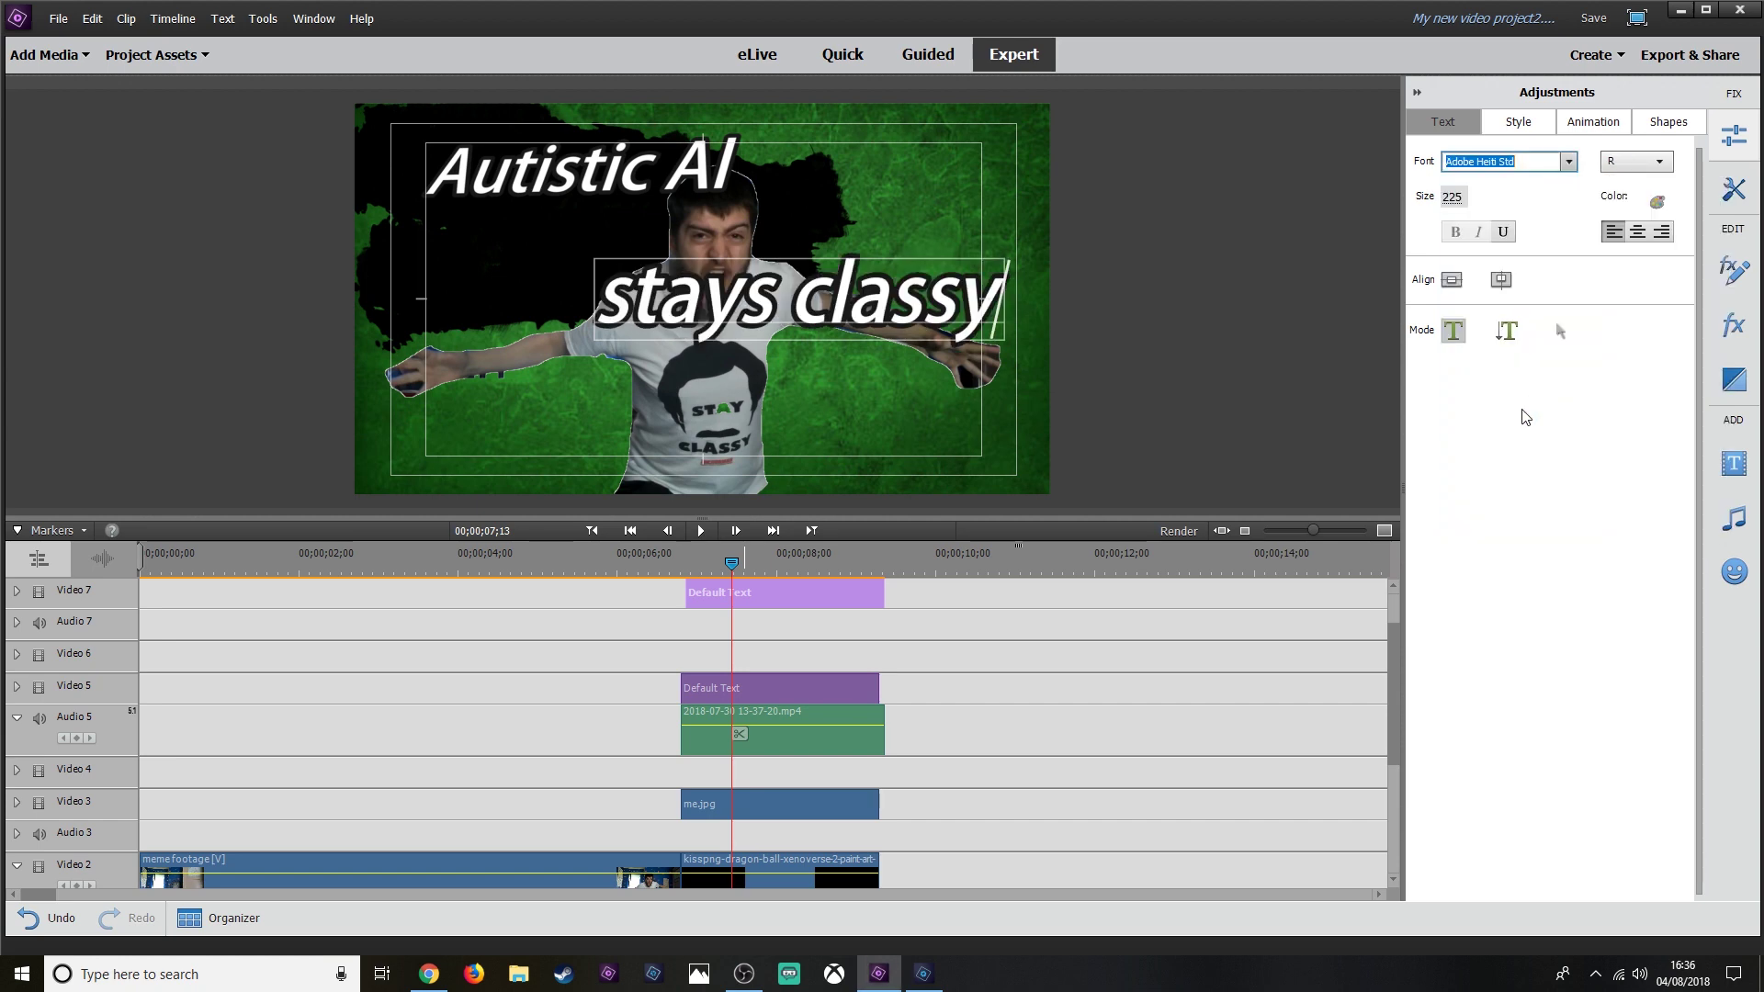
left_click(1657, 202)
left_click_drag(906, 257, 1216, 175)
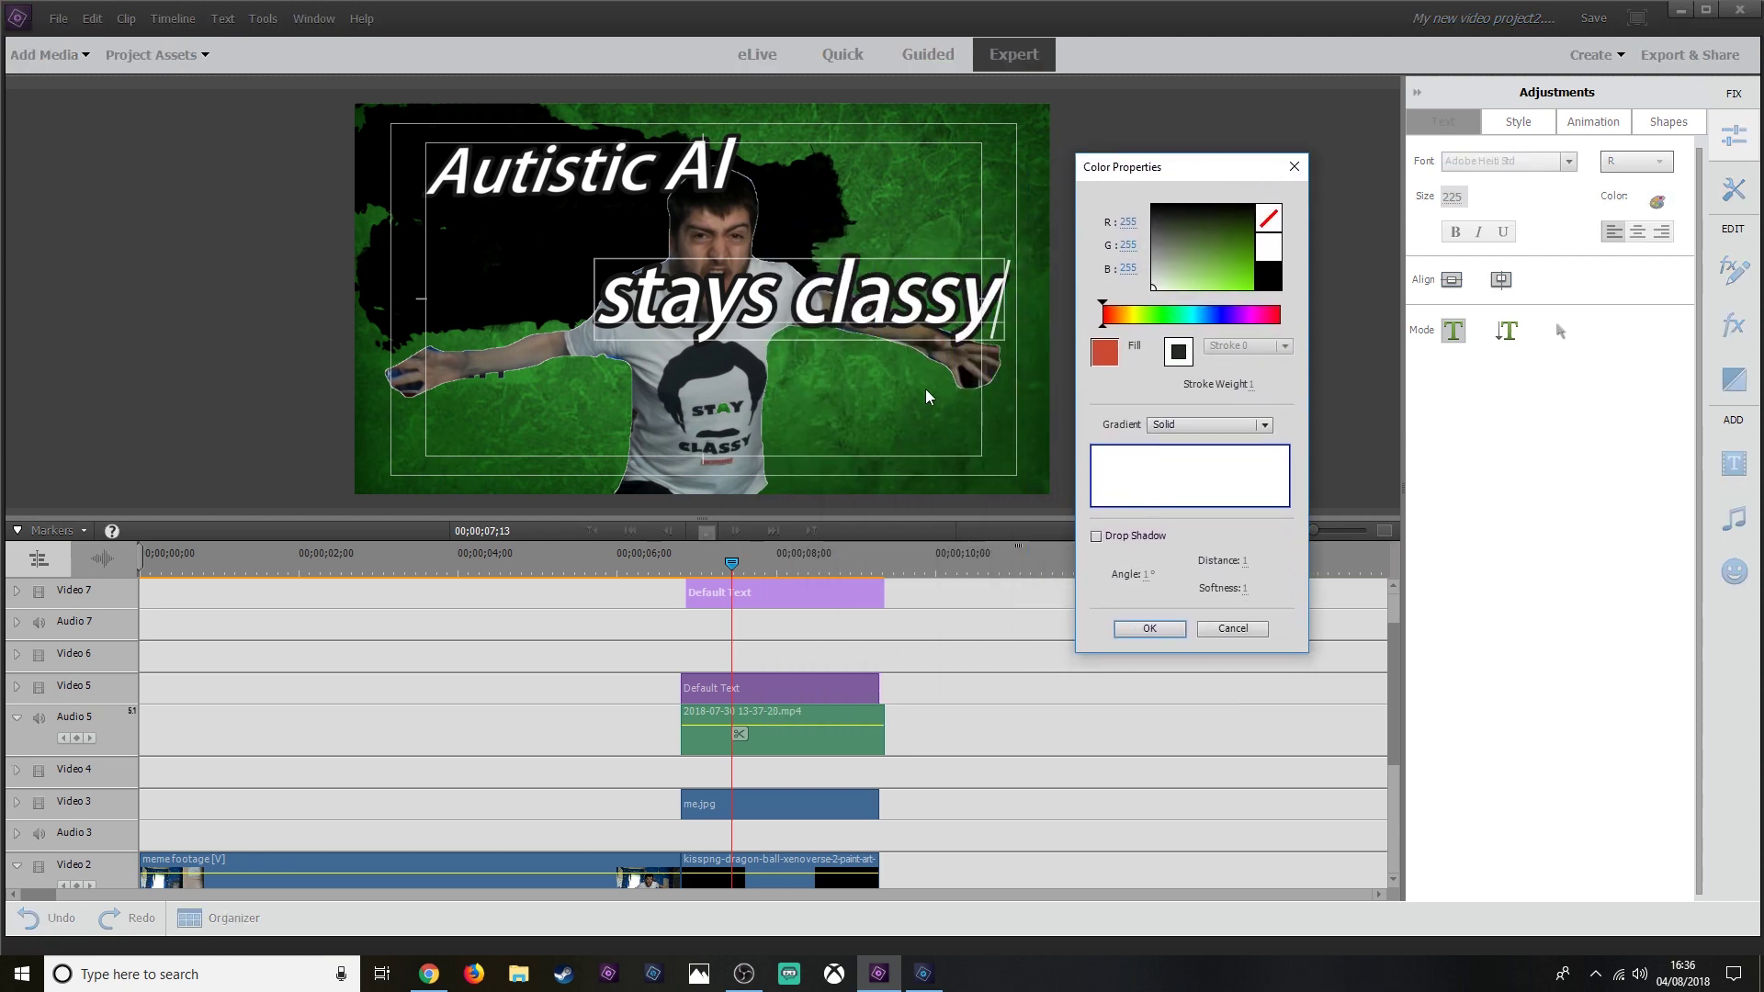
Fill the stays classy text with a linear green-to-white gradient and adjust where the green begins.
mouse_move(1181, 267)
left_mouse_down()
mouse_move(1266, 292)
mouse_move(1211, 261)
left_mouse_up()
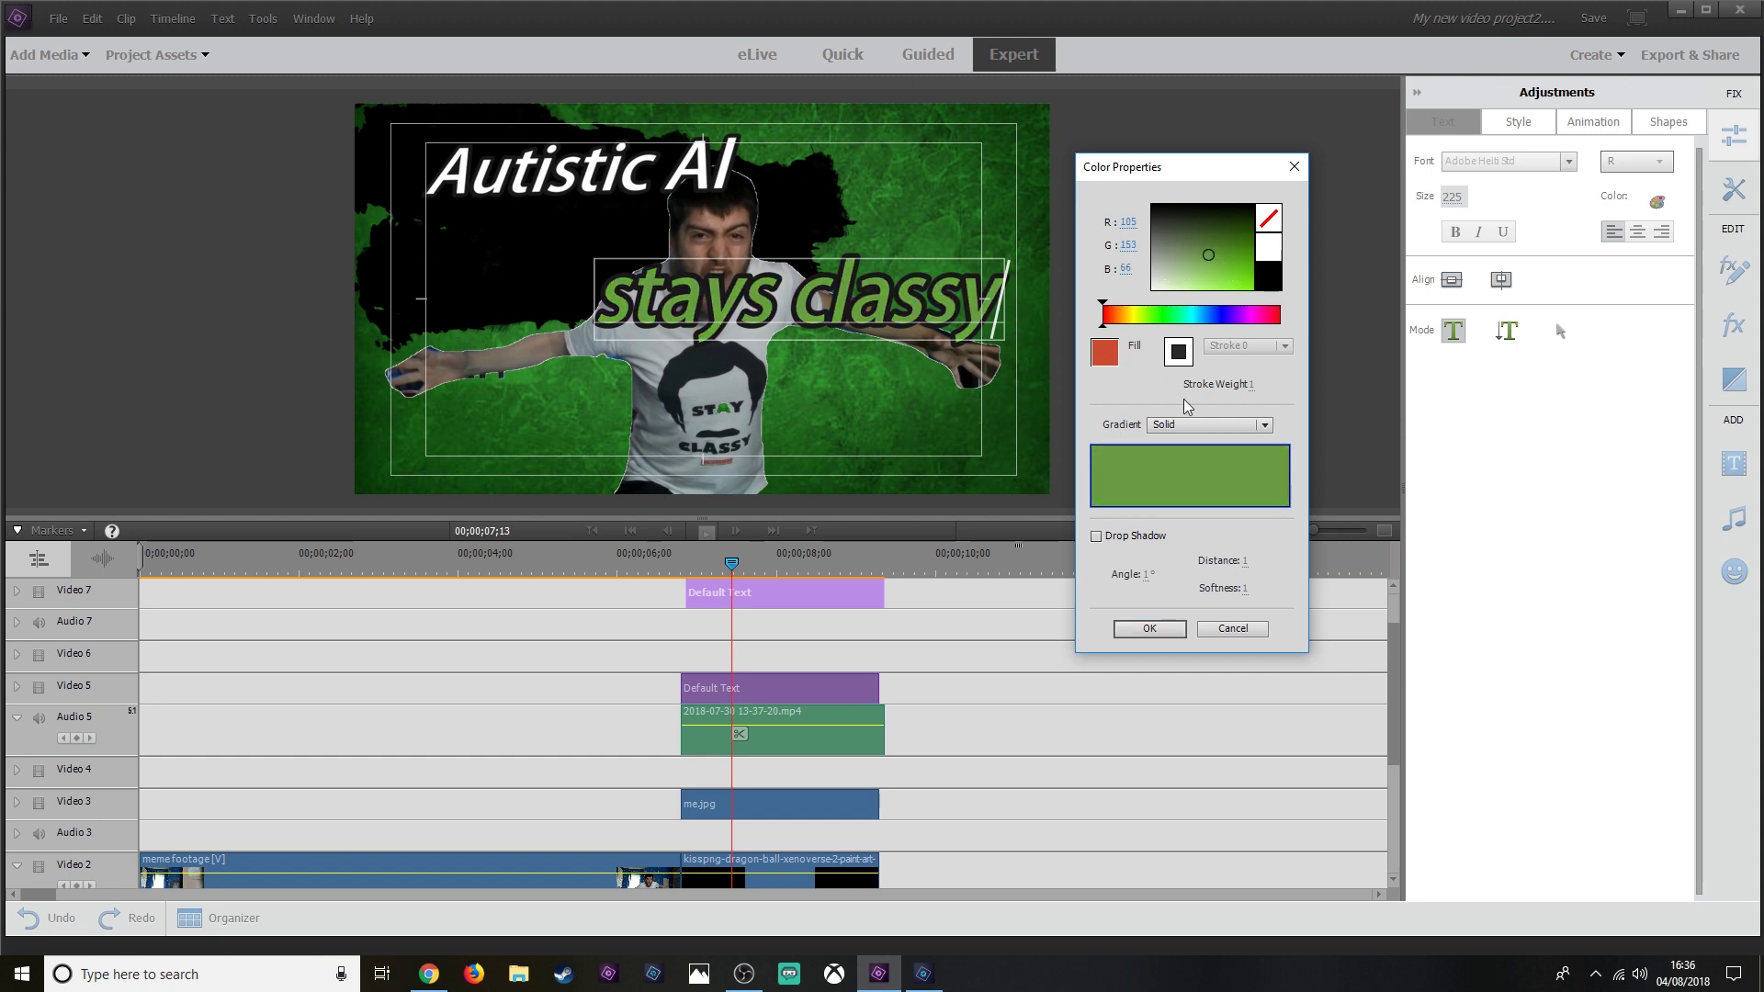
left_click(1264, 426)
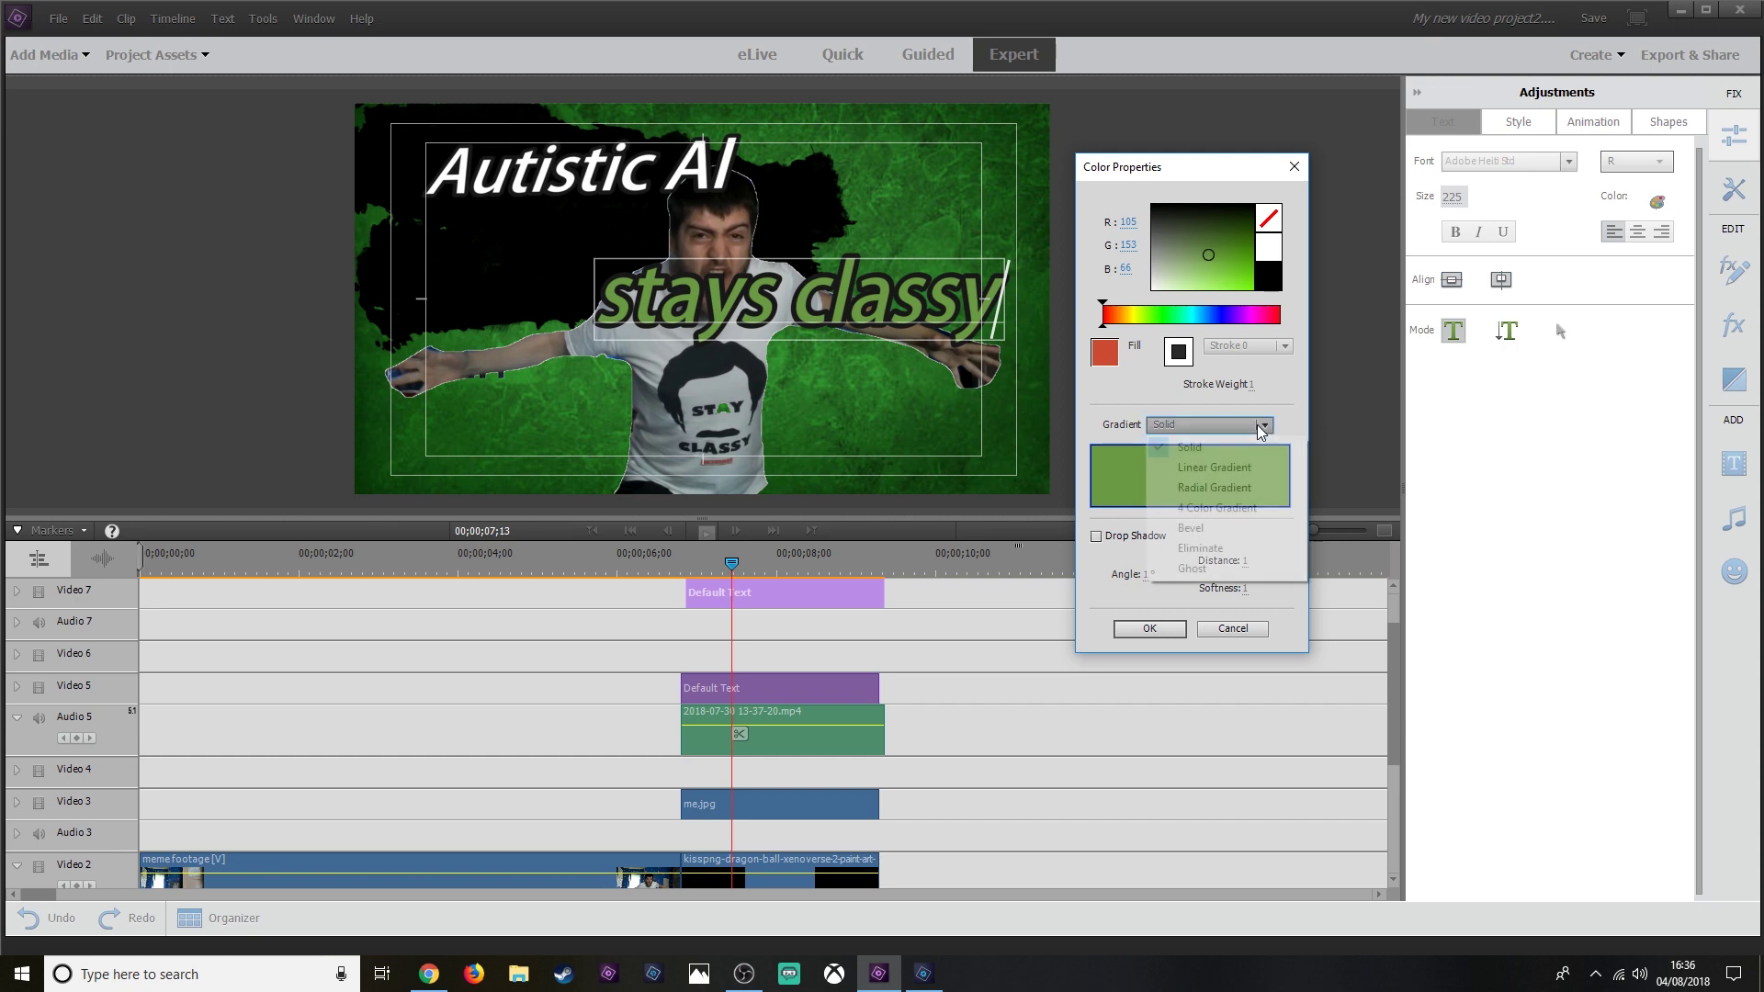
left_click(1217, 467)
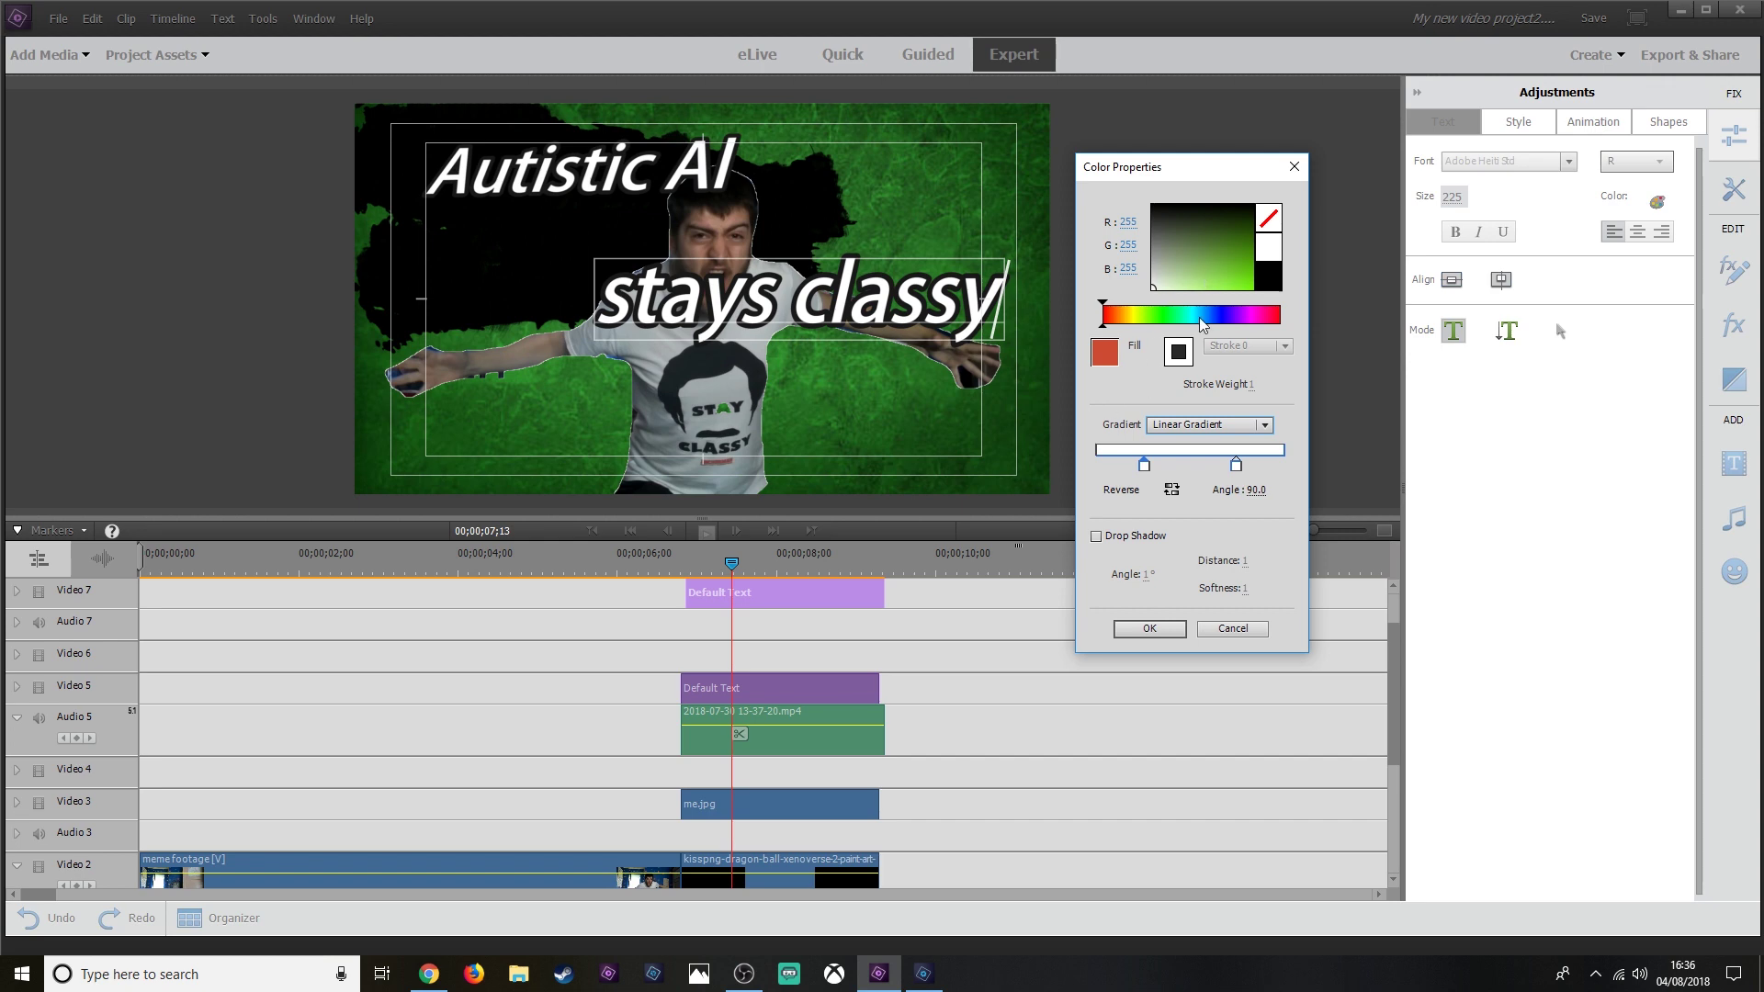
left_click(1222, 263)
left_click_drag(1223, 265, 1217, 263)
left_click_drag(1143, 464, 1256, 473)
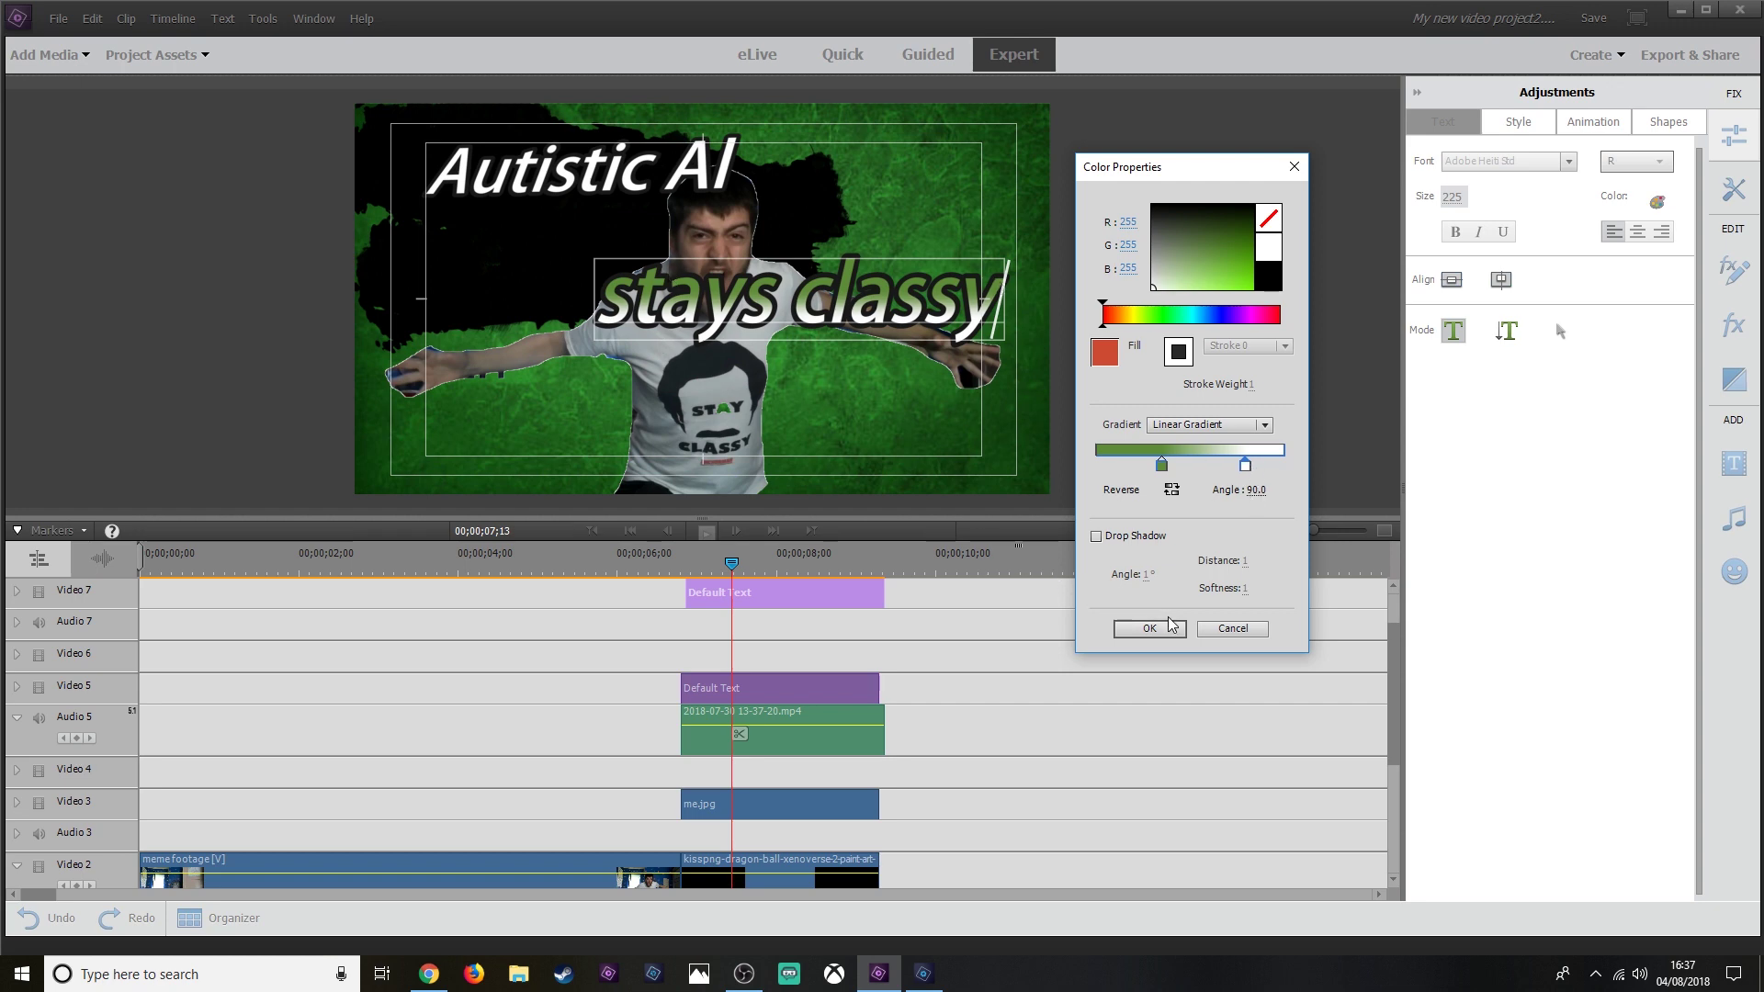
Add a drop shadow with distance 42, angle 11.8 and softness 75, and confirm.
left_click(1137, 541)
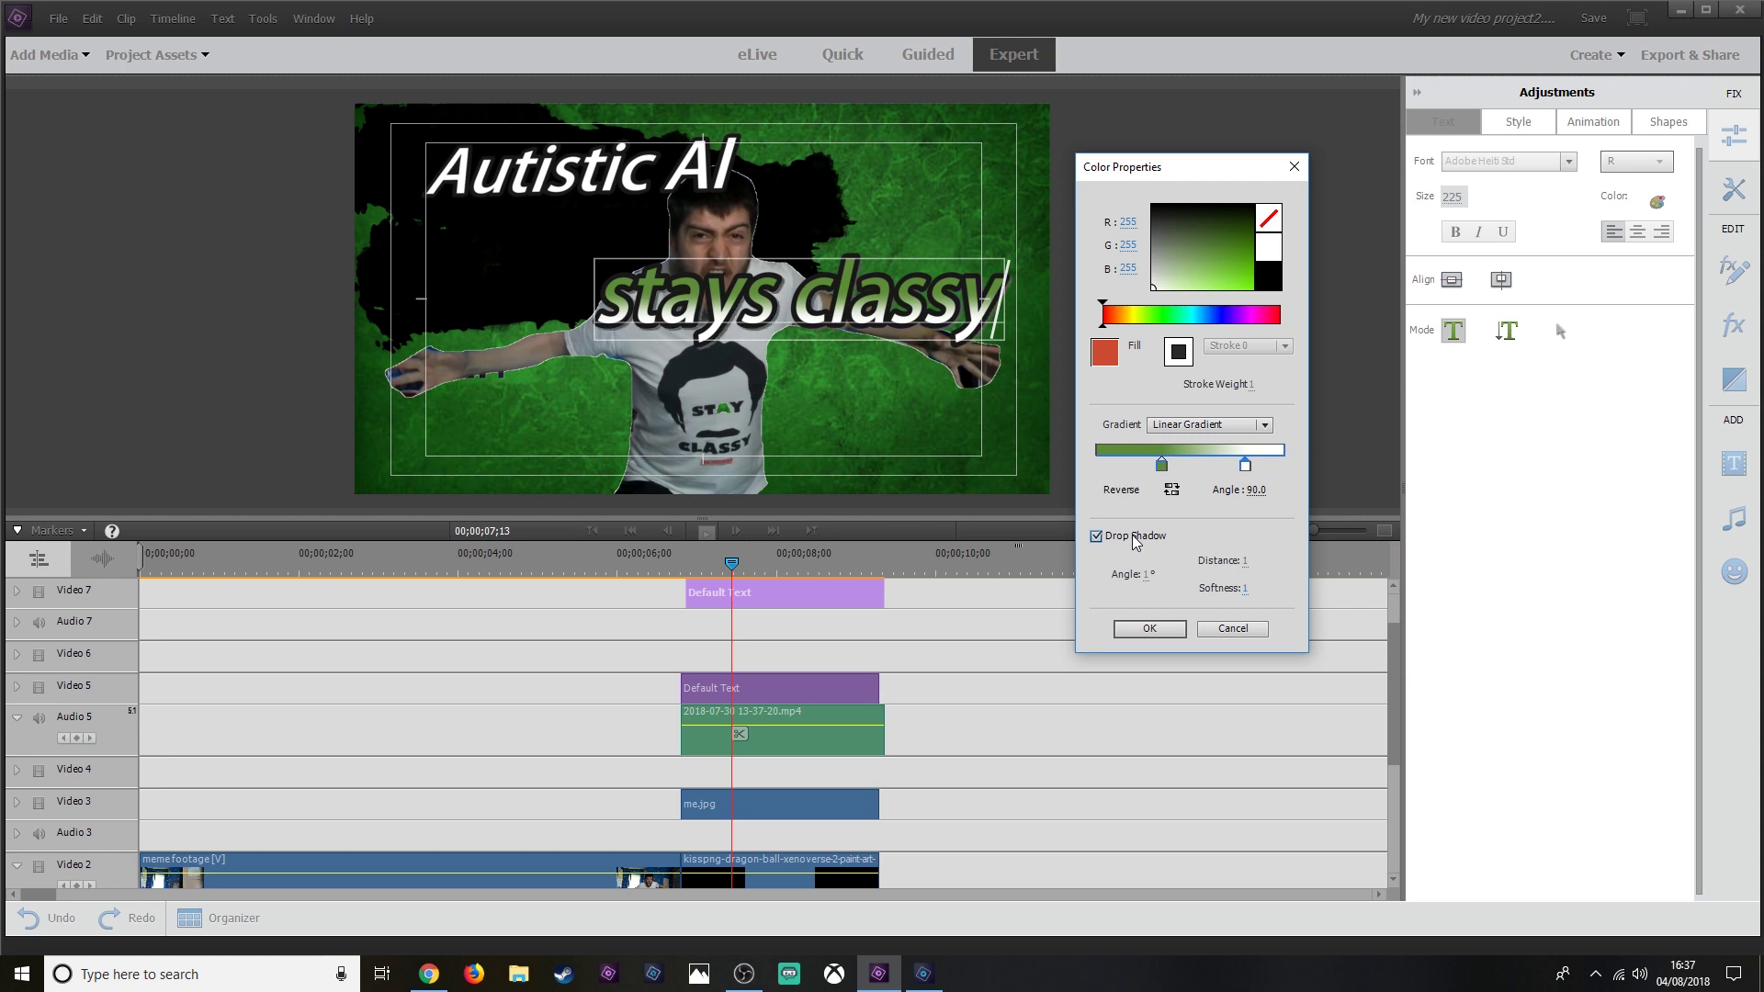
left_click_drag(1229, 565, 1279, 565)
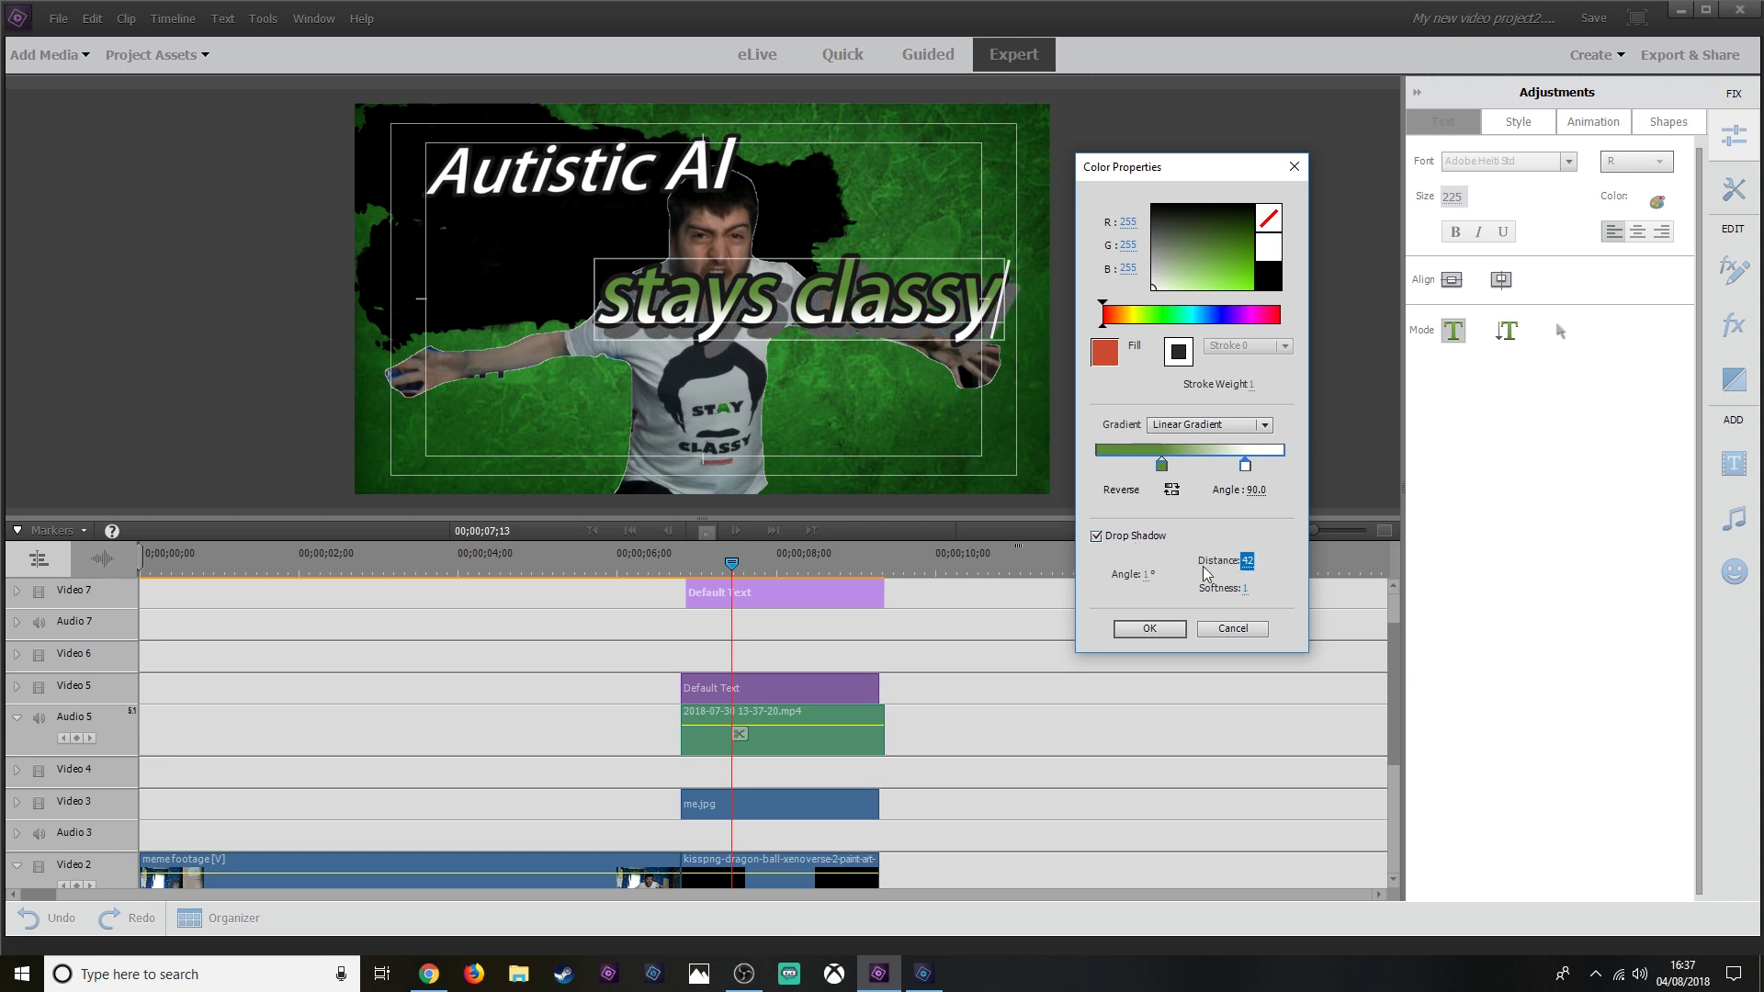
left_click(1145, 574)
left_click_drag(1152, 571, 1170, 569)
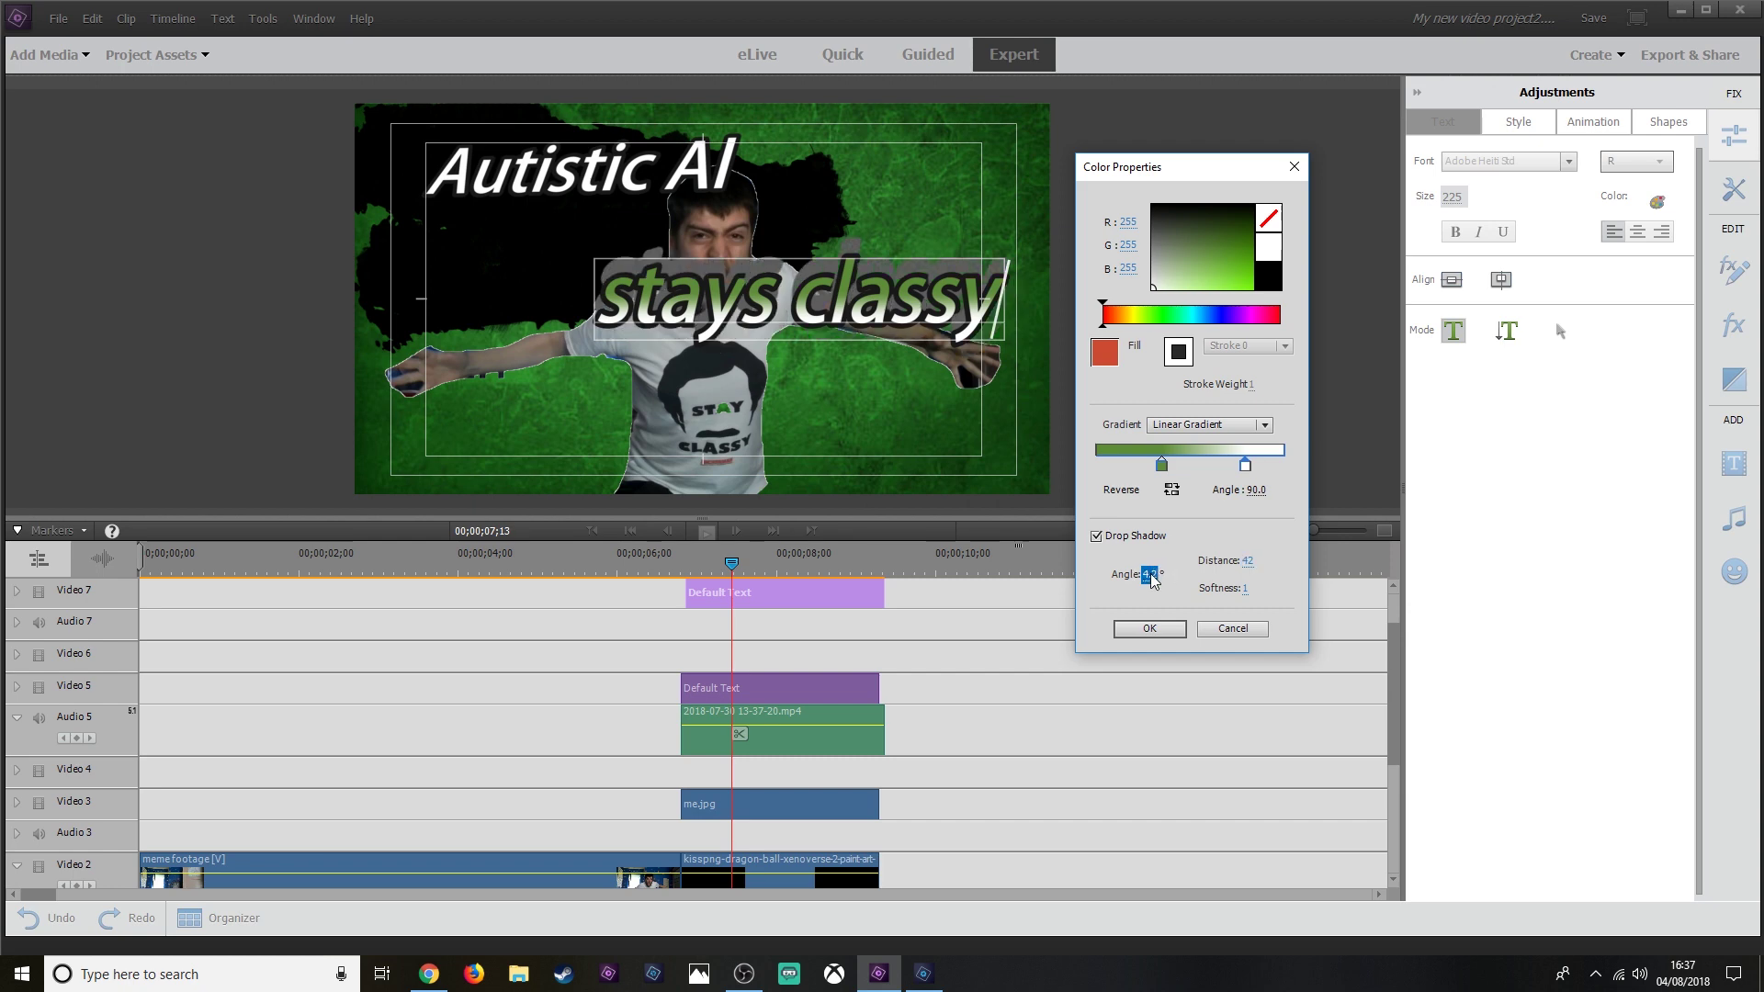
left_click_drag(1211, 567, 1309, 587)
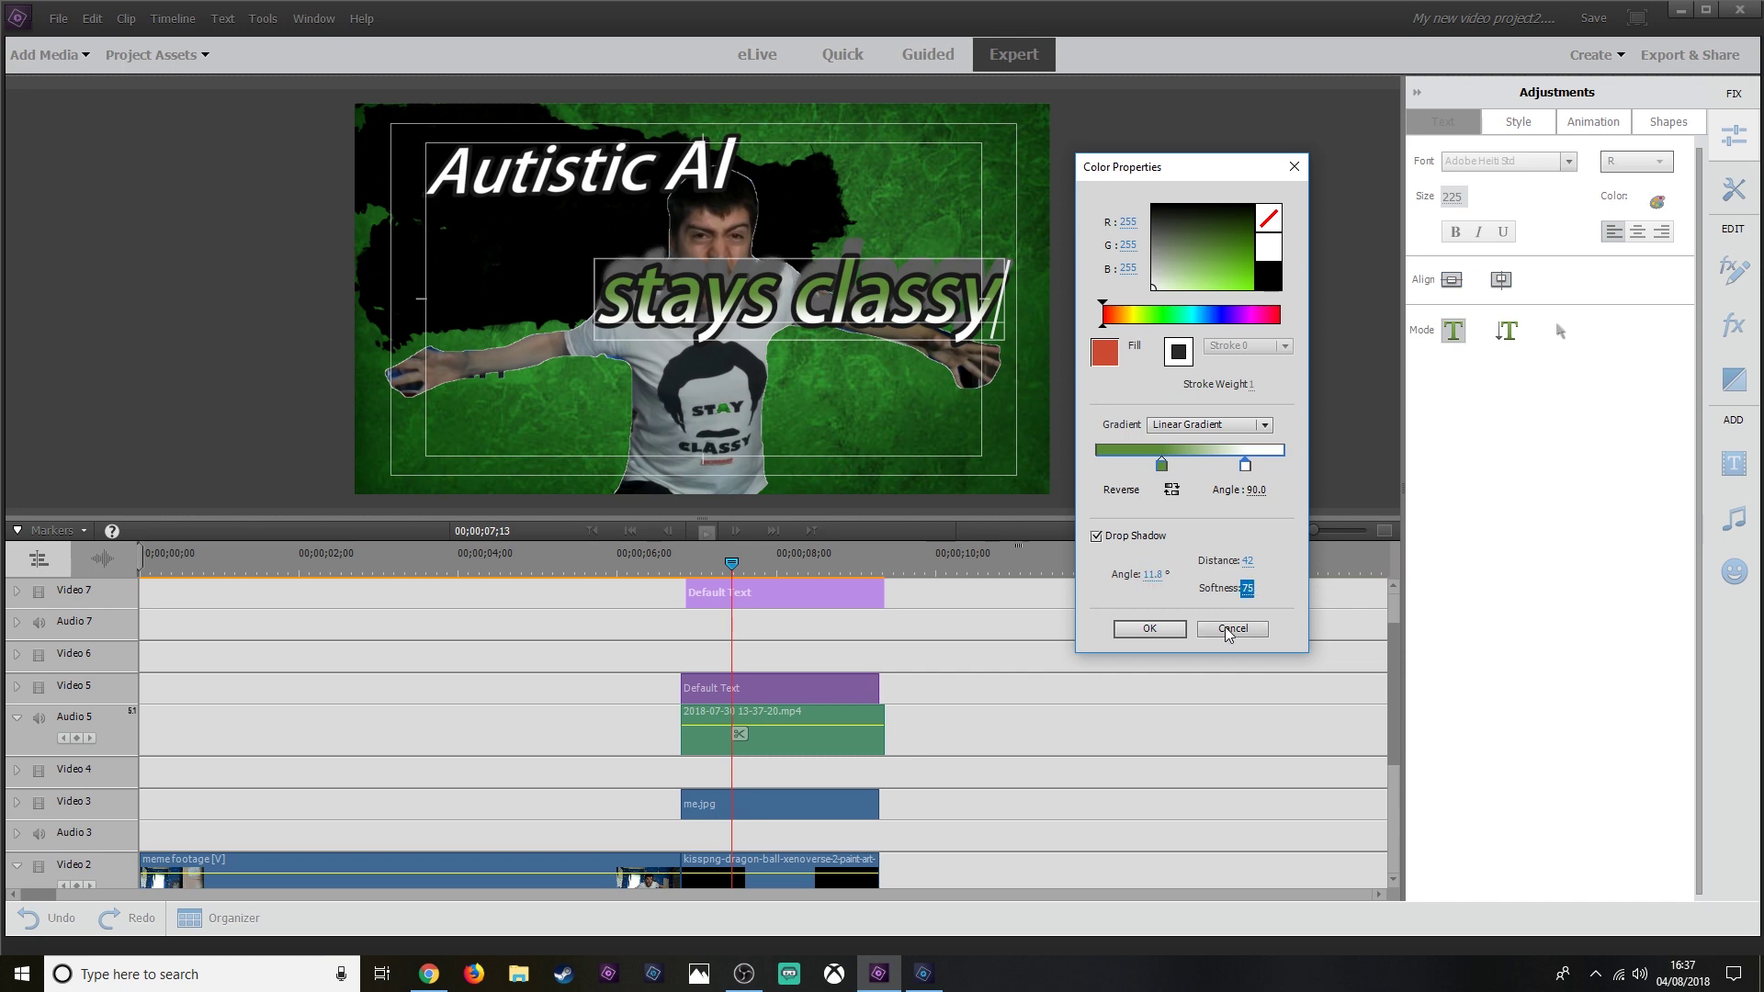
left_click(1147, 630)
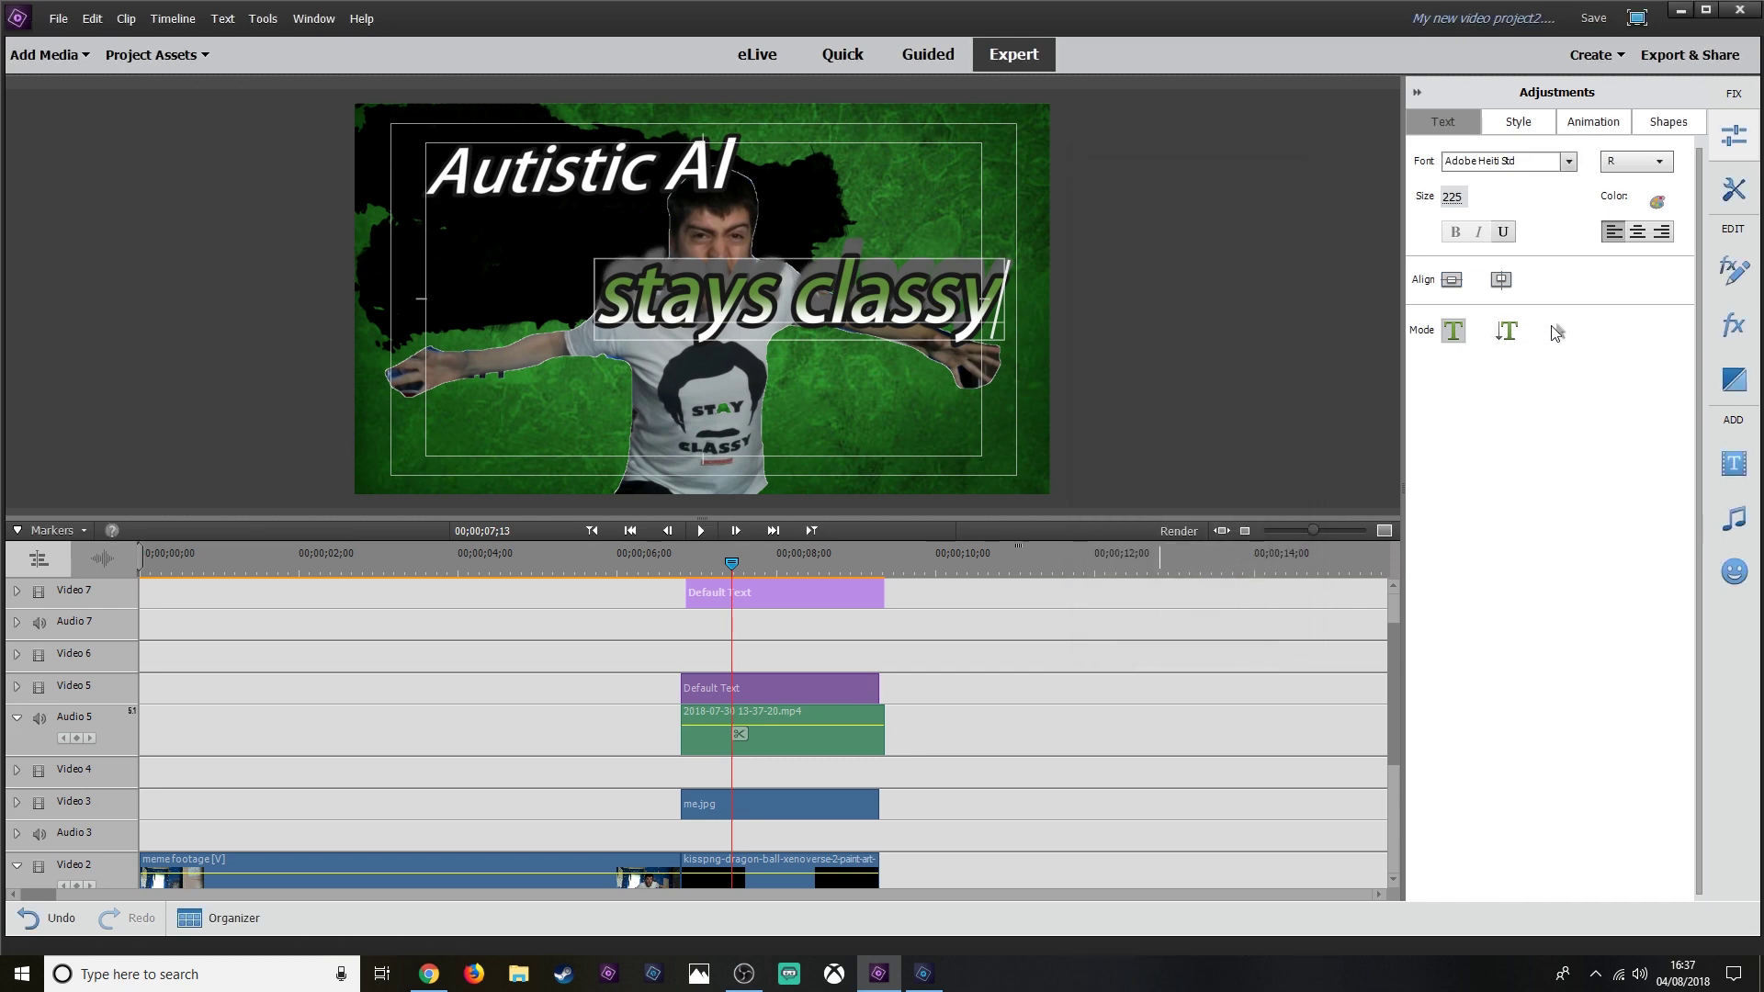
Drag the stays classy title to the lower right of the frame beneath the figure's arms, then preview.
left_click(1559, 331)
left_click(815, 313)
left_click_drag(815, 314, 749, 271)
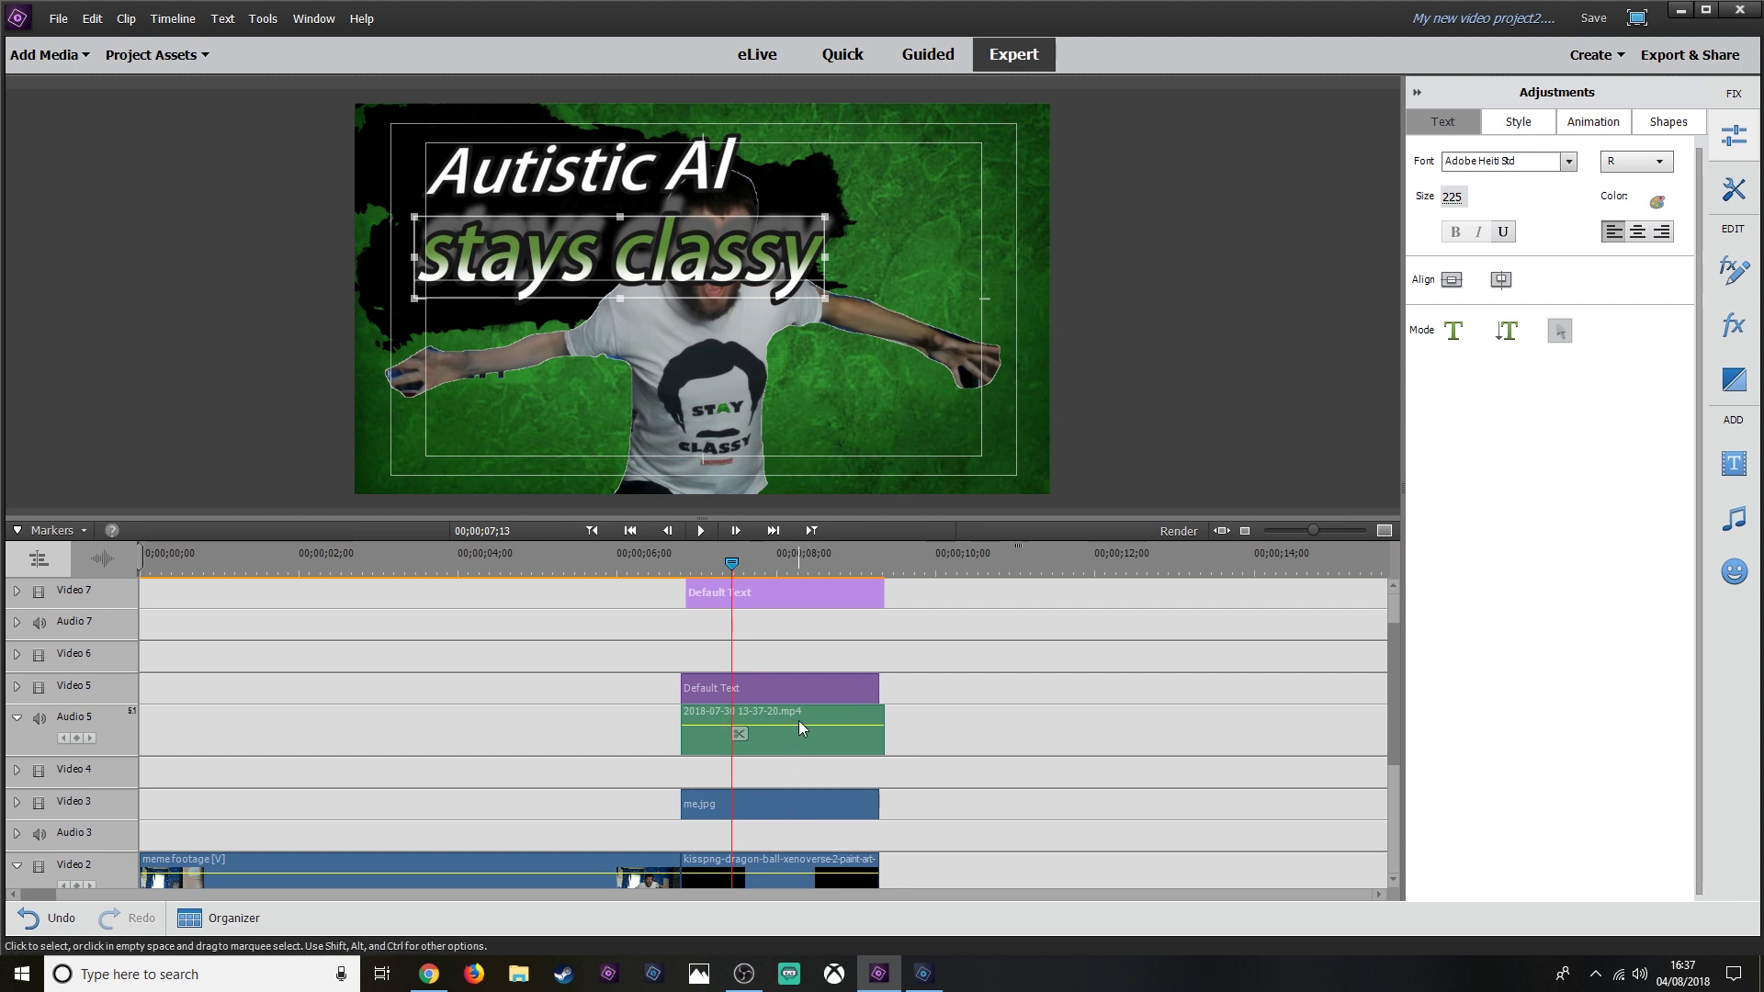
left_click_drag(634, 273, 792, 452)
left_click(648, 563)
key("space")
key("space")
Lengthen the Video 5 Default Text clip to end with Audio 5, then play back from 06;11.
scroll(746, 619, "down", 4)
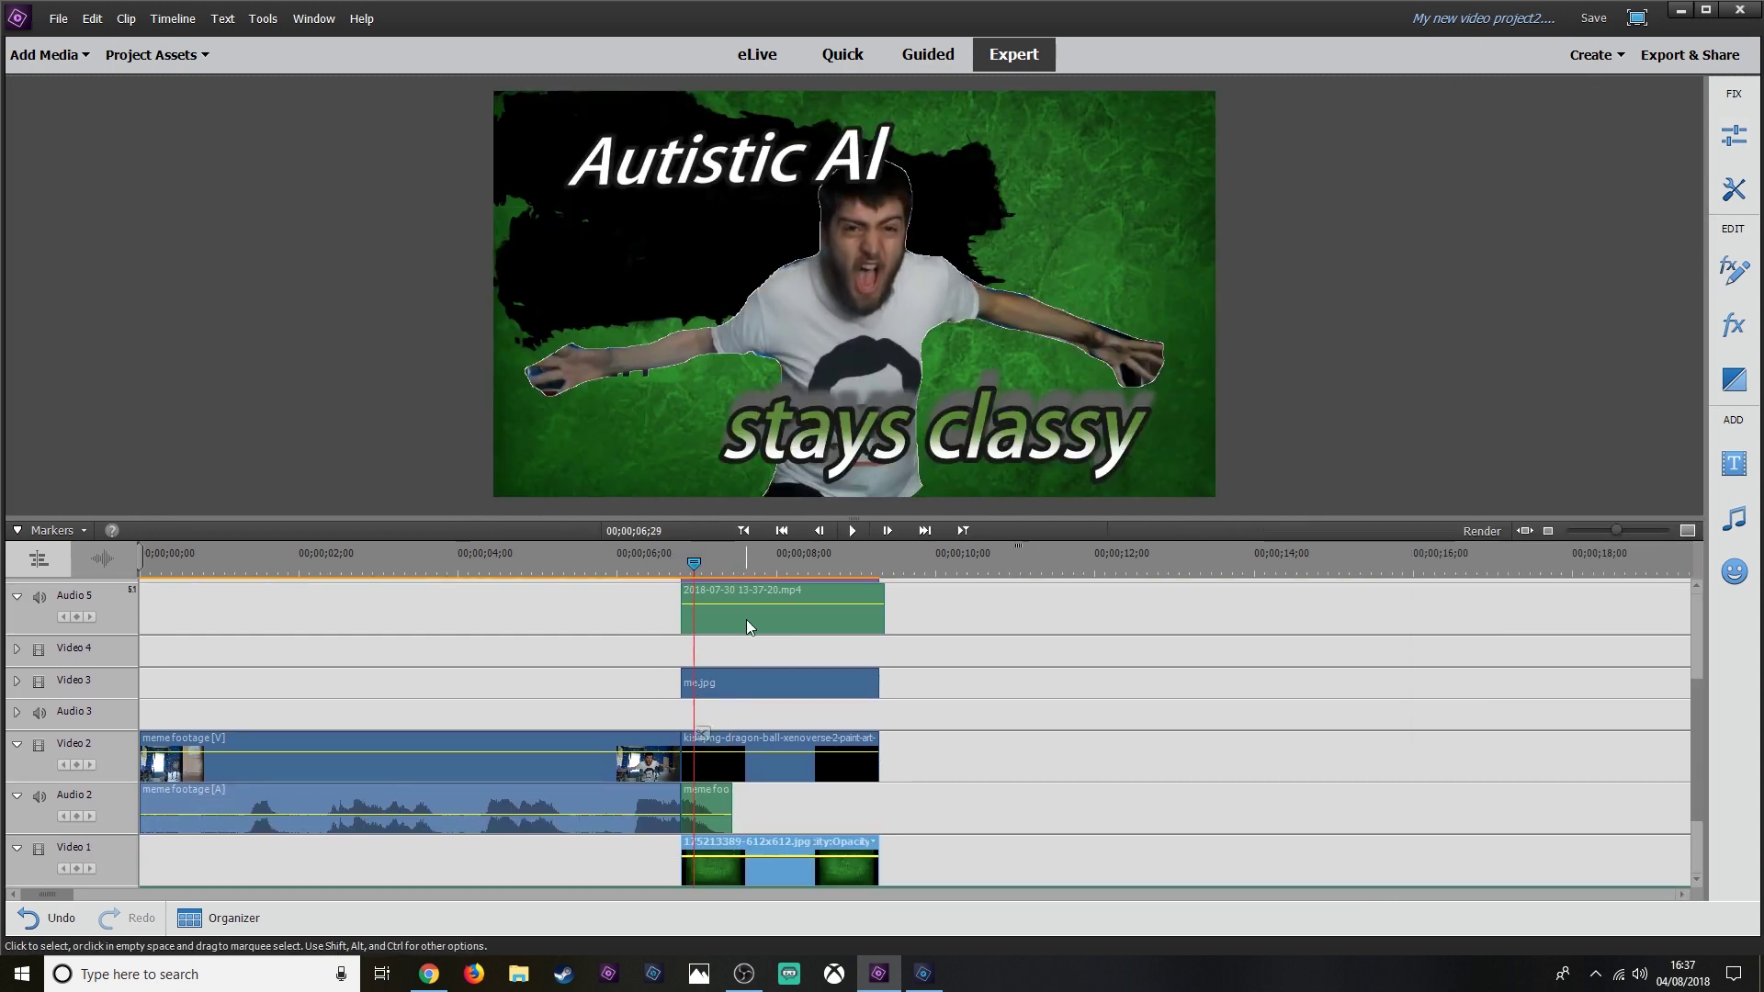
scroll(748, 619, "up", 3)
left_click_drag(739, 653, 735, 653)
scroll(735, 652, "down", 5)
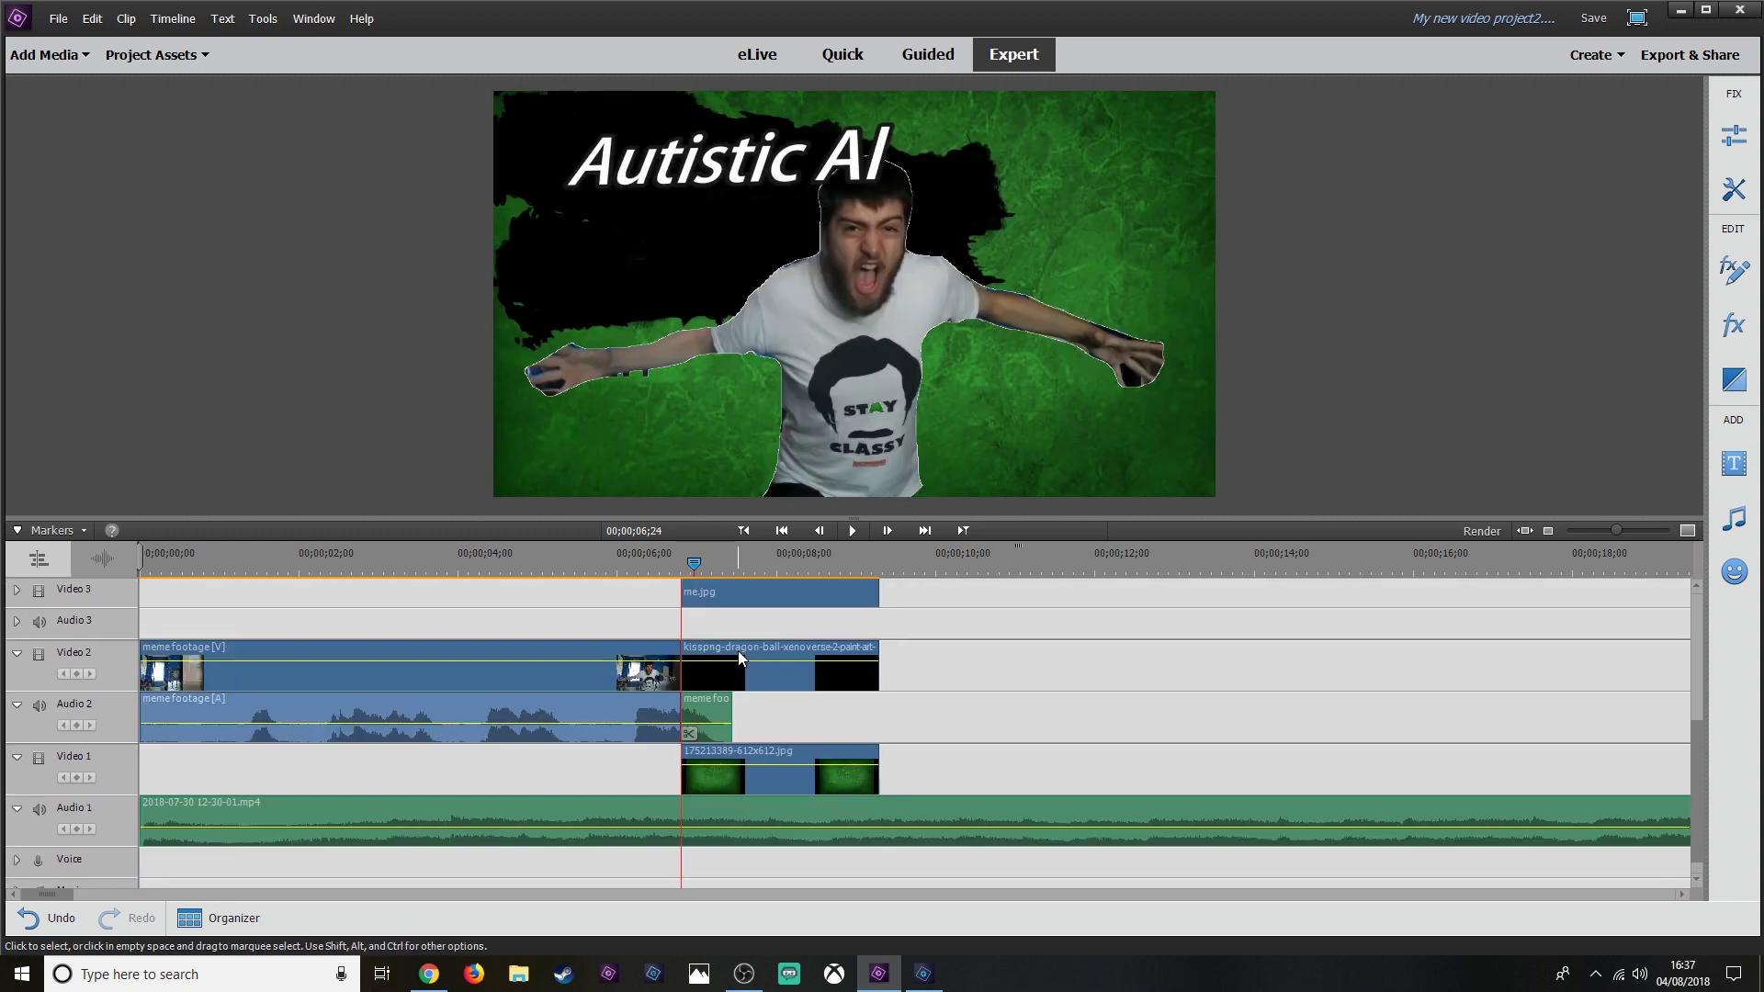
scroll(737, 651, "up", 3)
left_click_drag(878, 597, 884, 597)
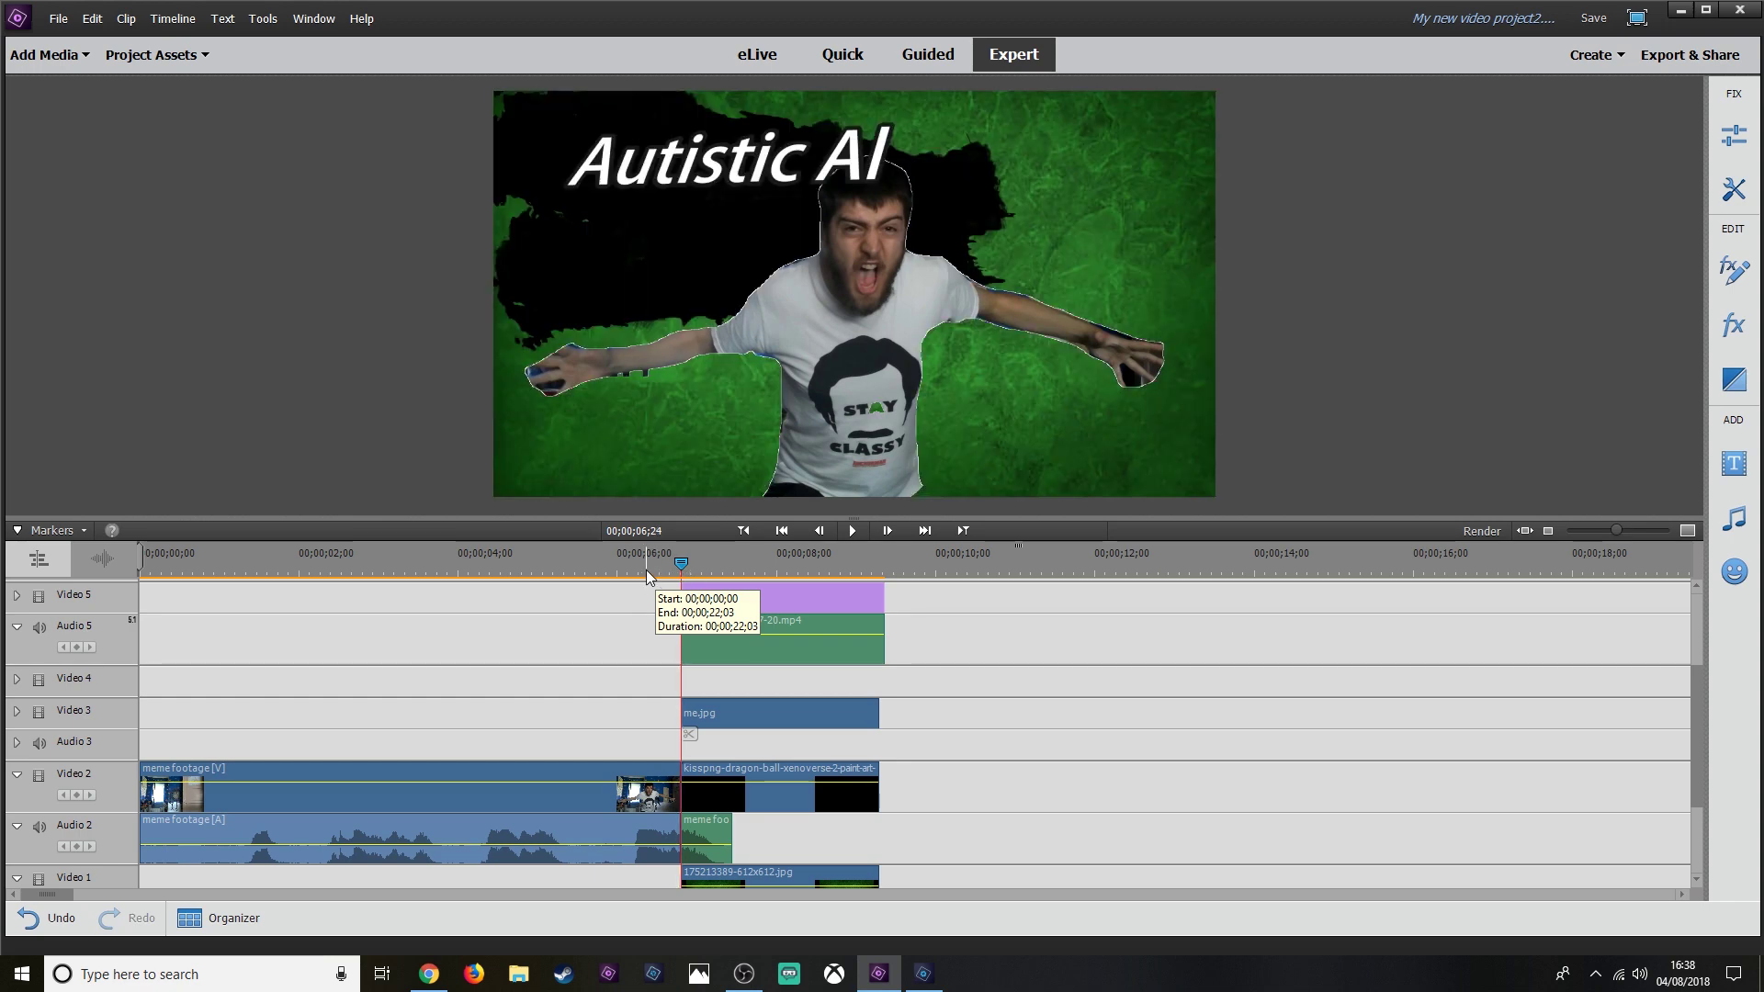
left_click(647, 570)
key("space")
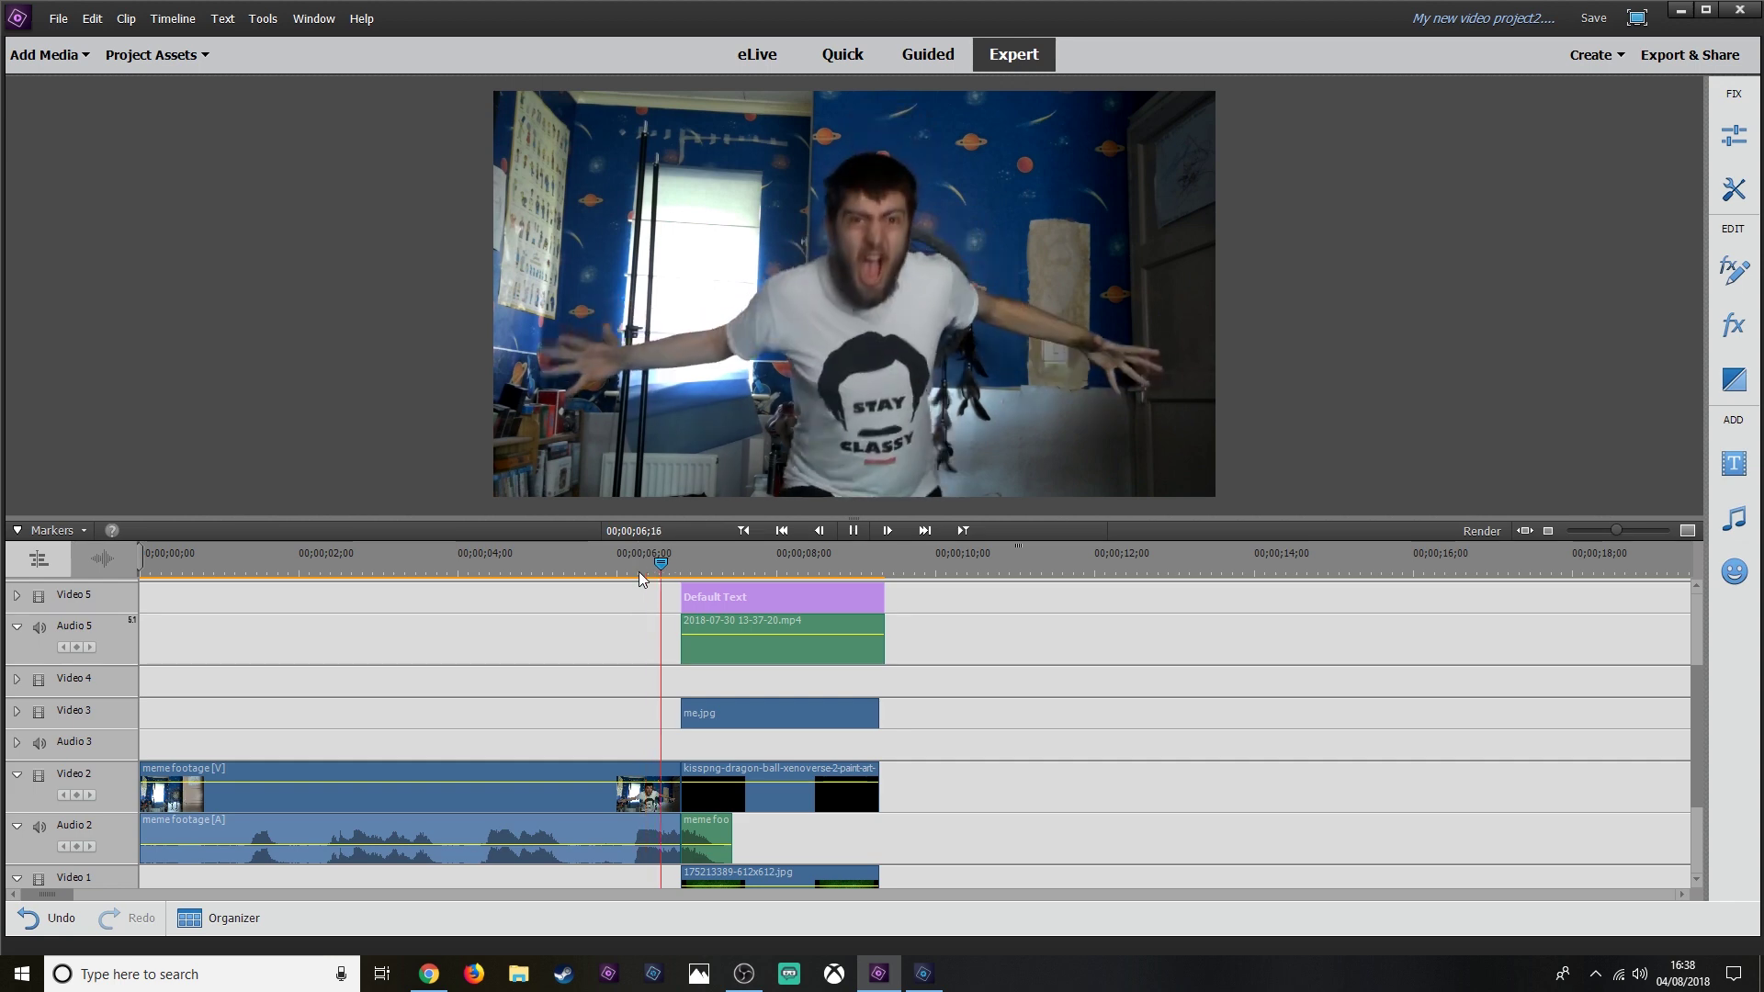
left_click(698, 587)
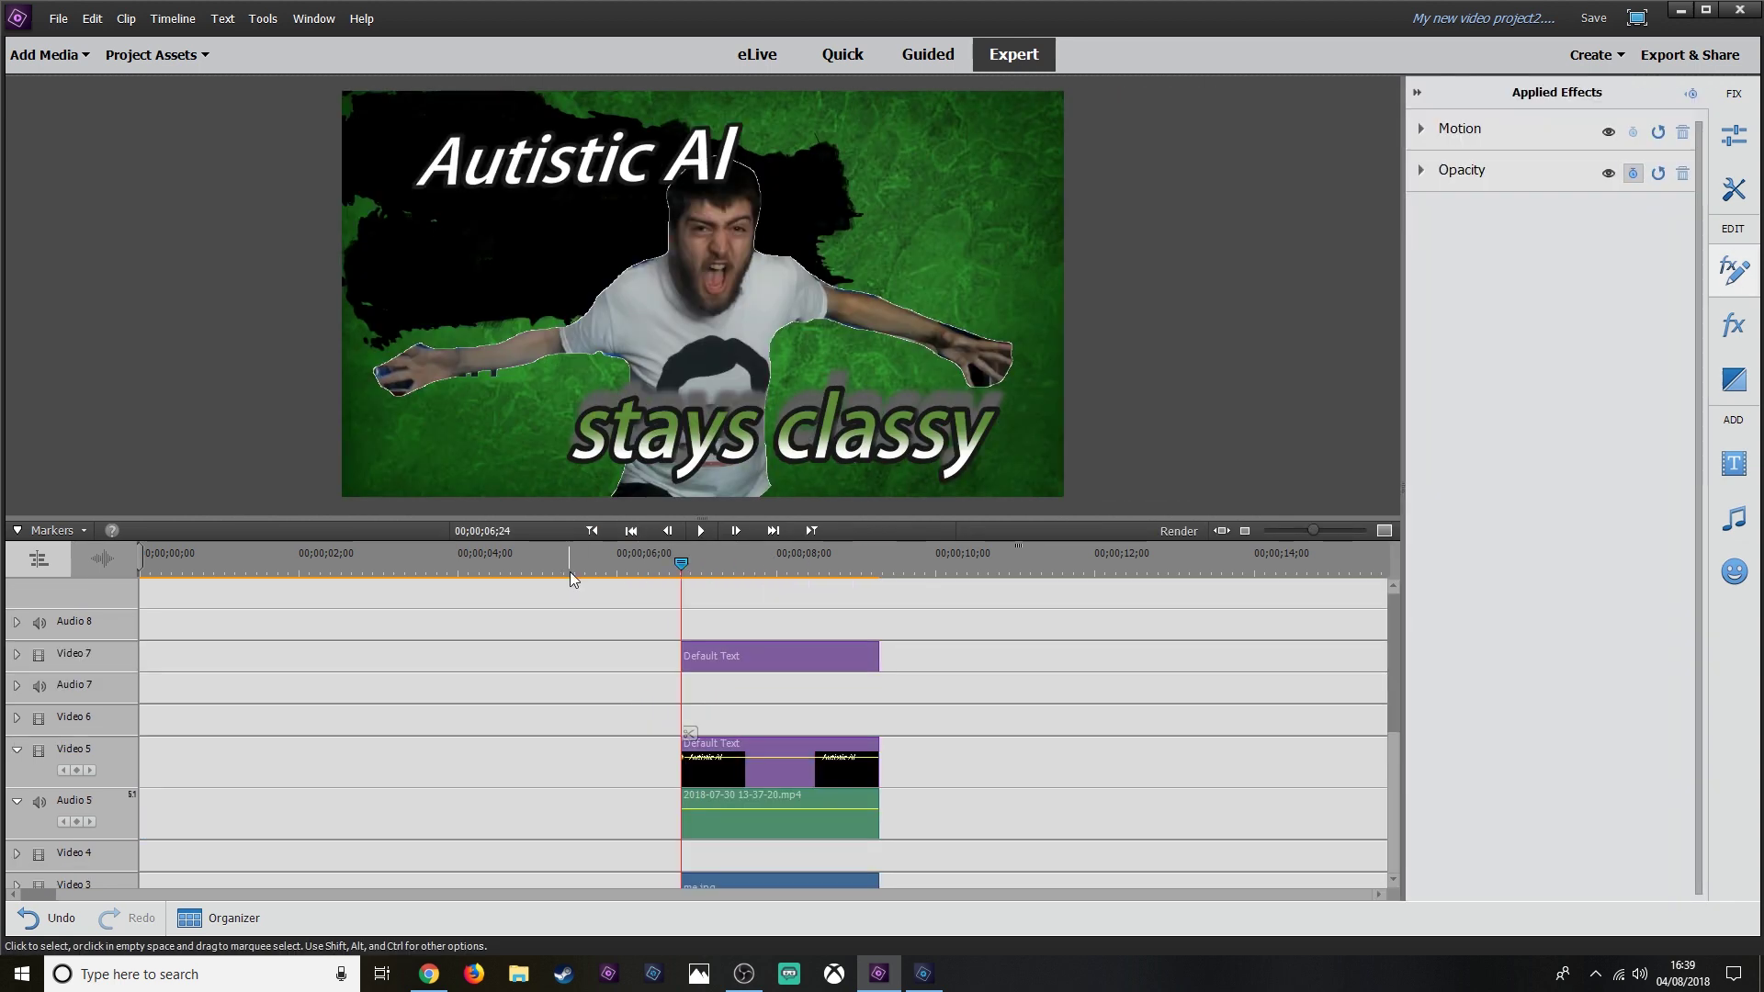
Expand Video 7 and reset the stays classy title's Motion animation, clearing its old keyframes.
scroll(535, 637, "down", 3)
scroll(536, 624, "up", 3)
scroll(547, 608, "down", 4)
scroll(549, 615, "up", 3)
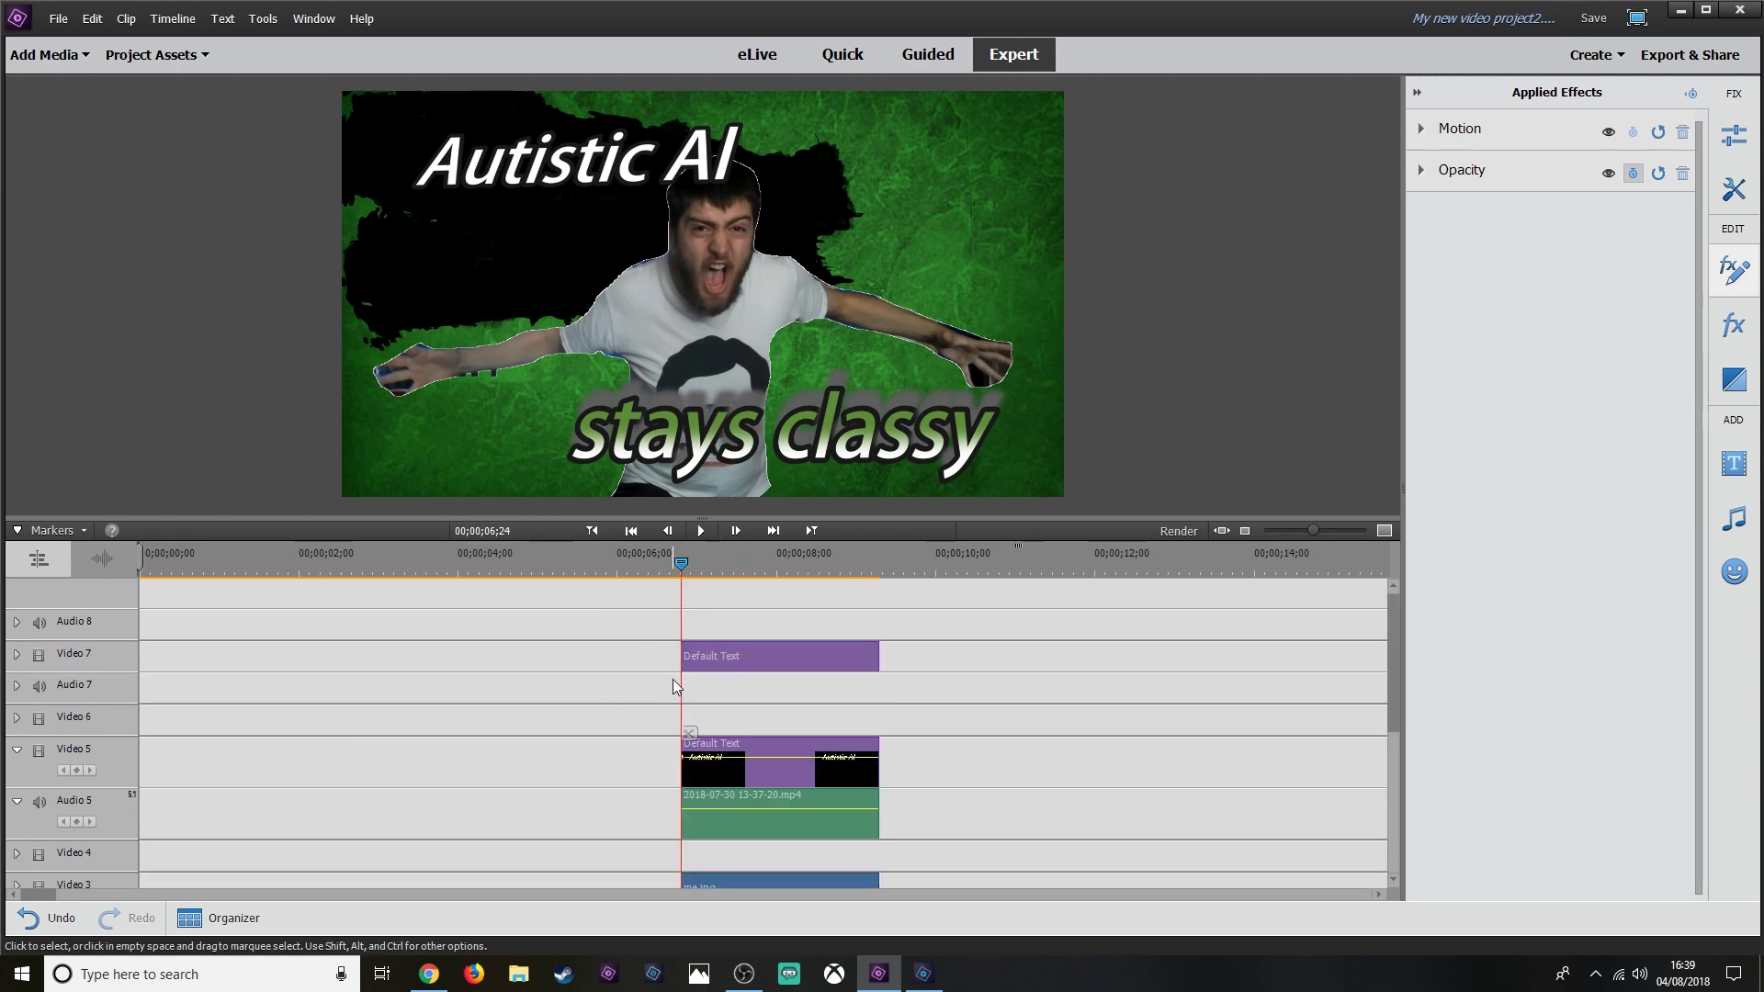
key("Left")
key("Right")
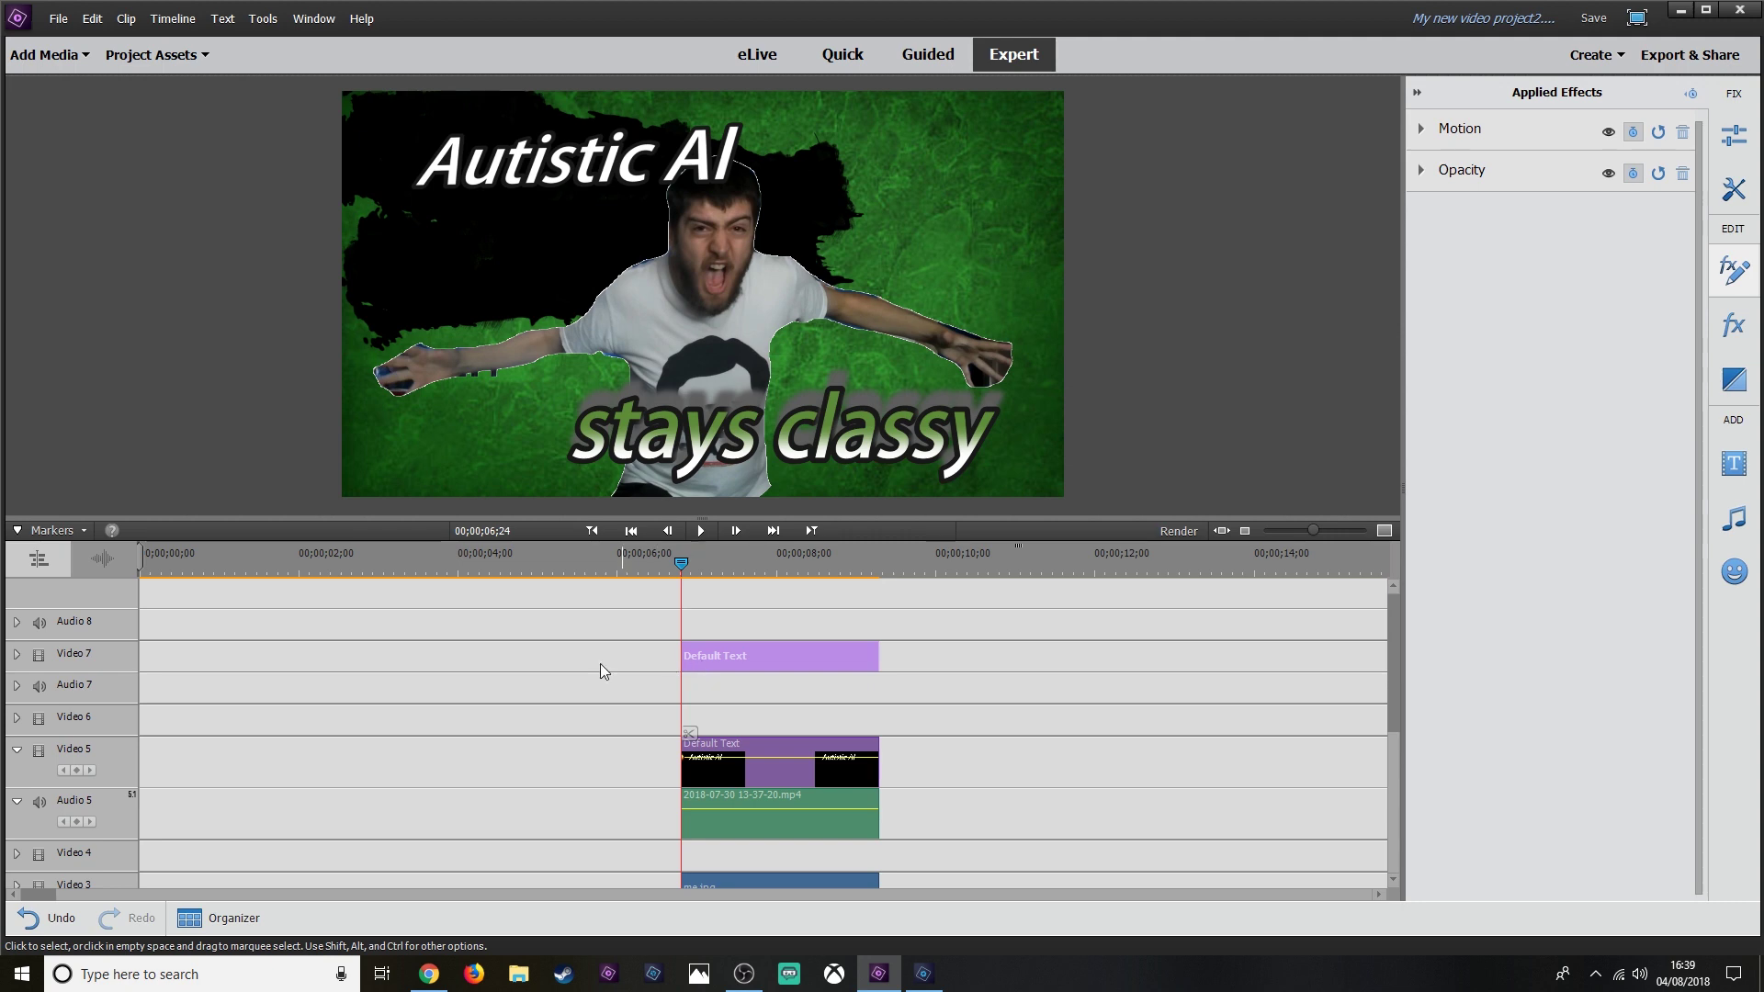
left_click(17, 654)
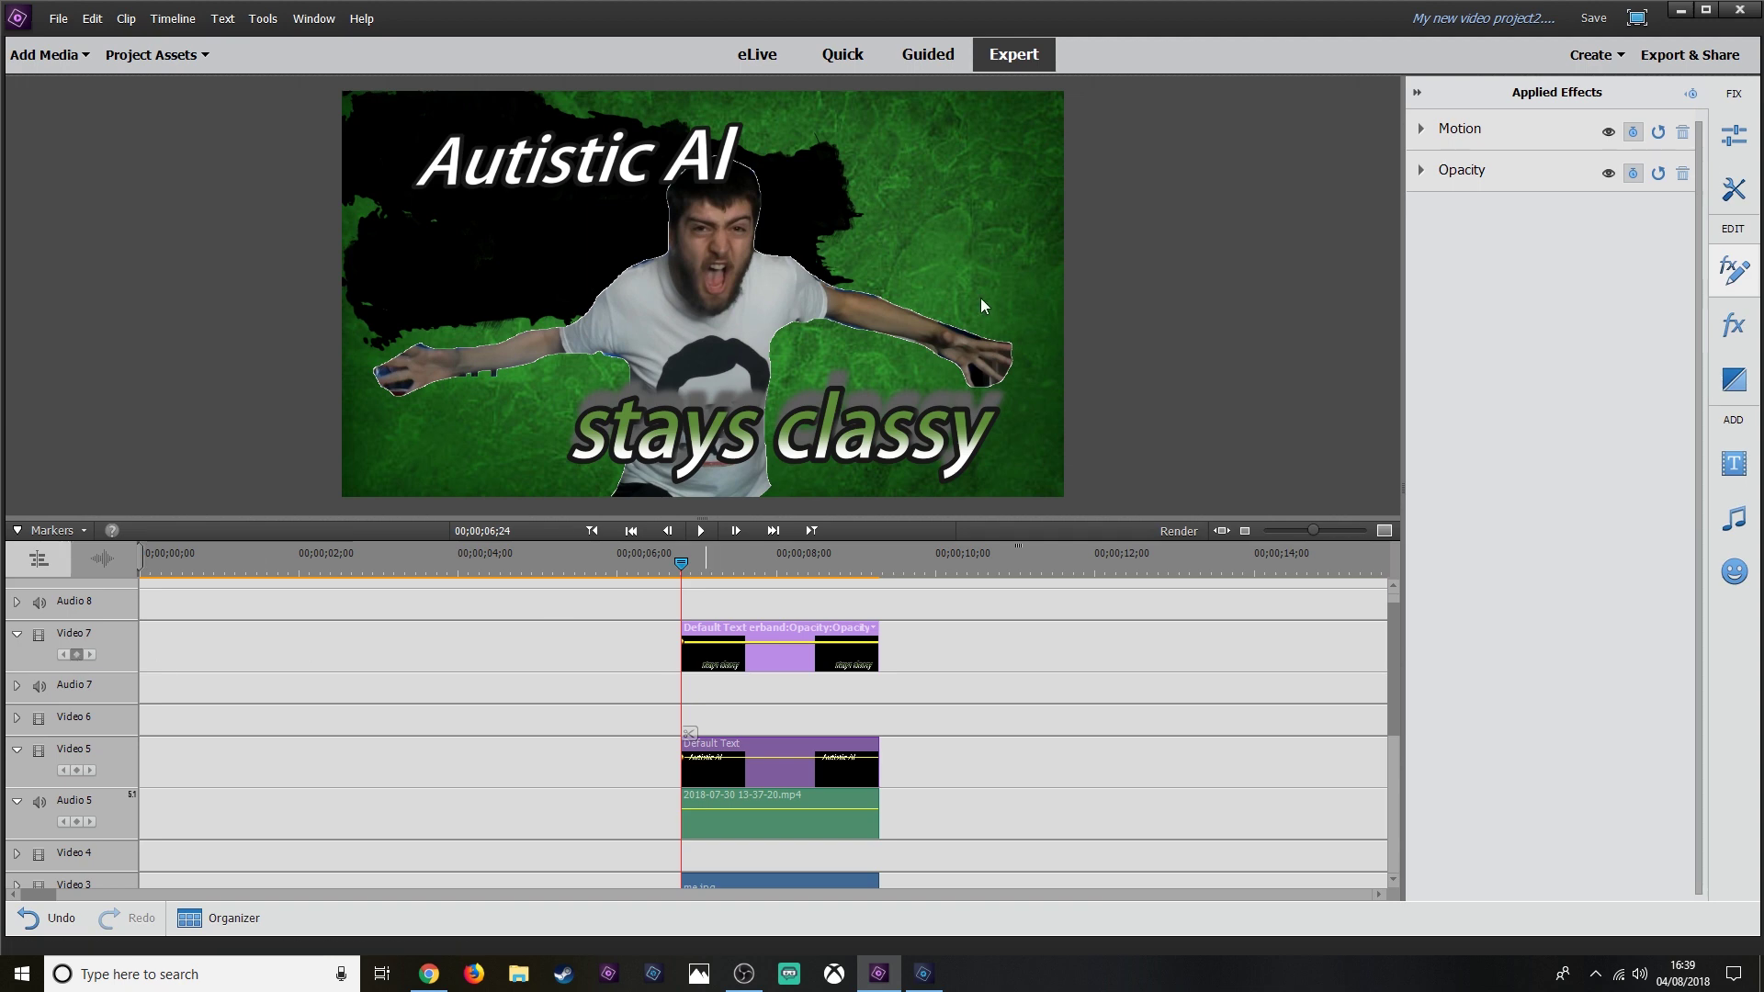
left_click(1582, 142)
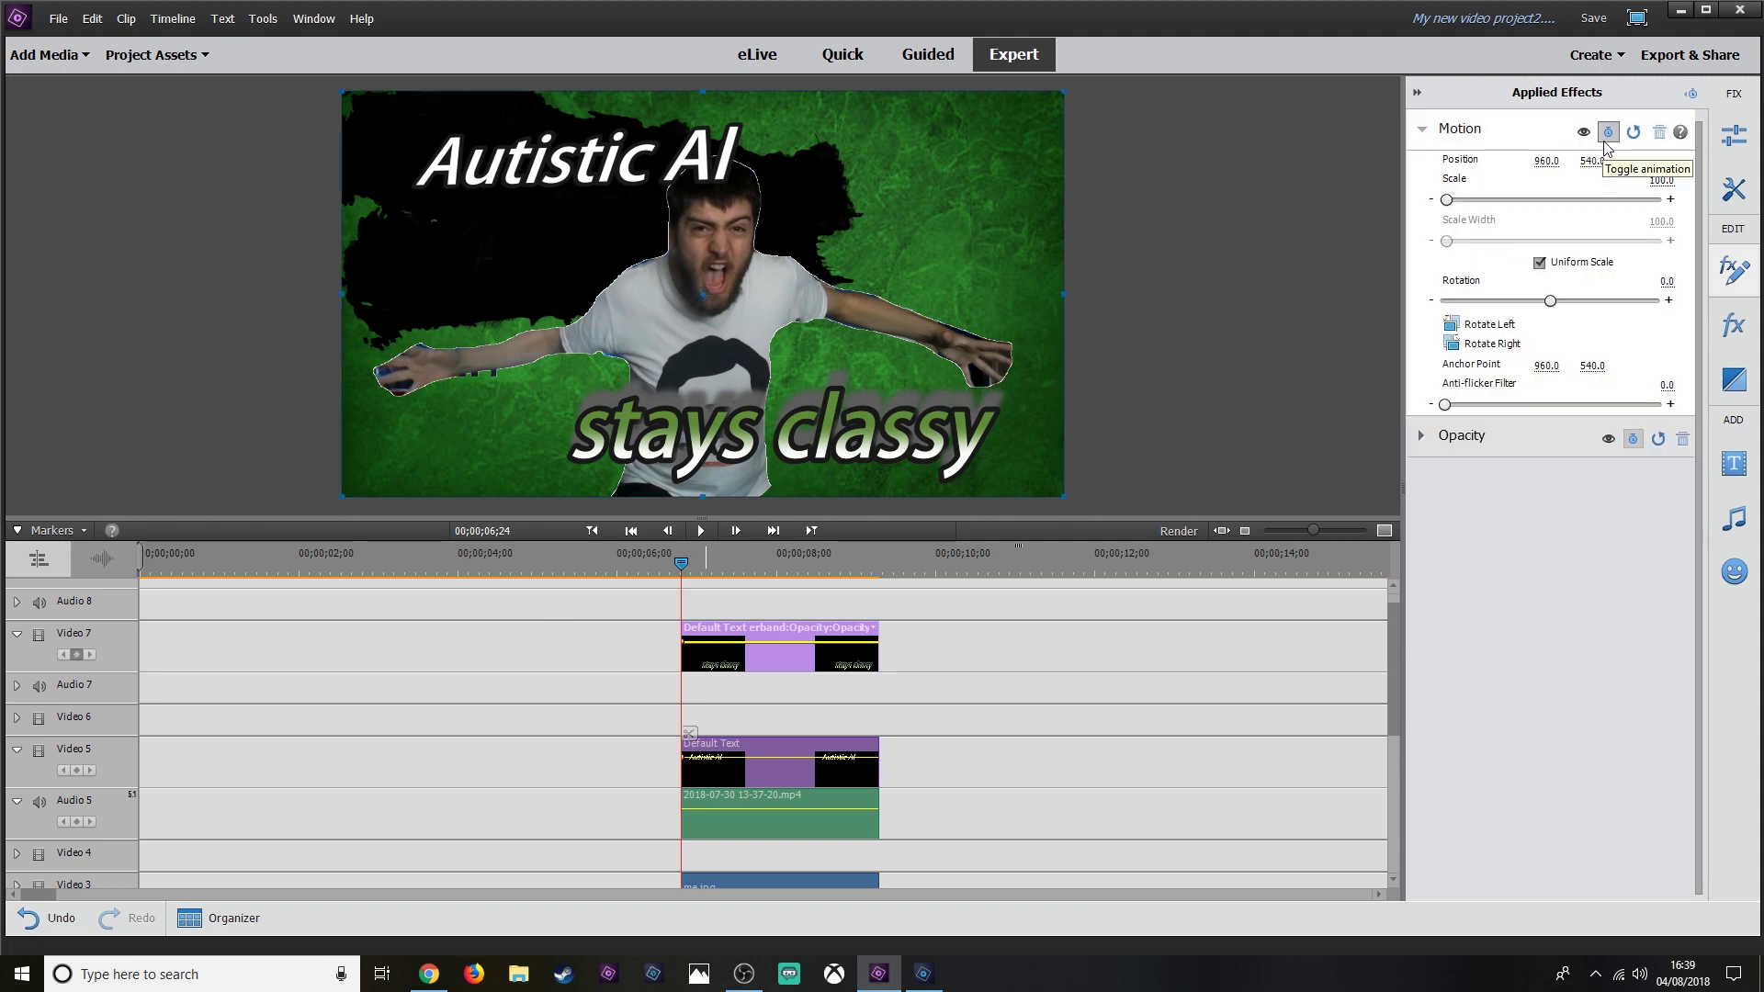
left_click(1608, 133)
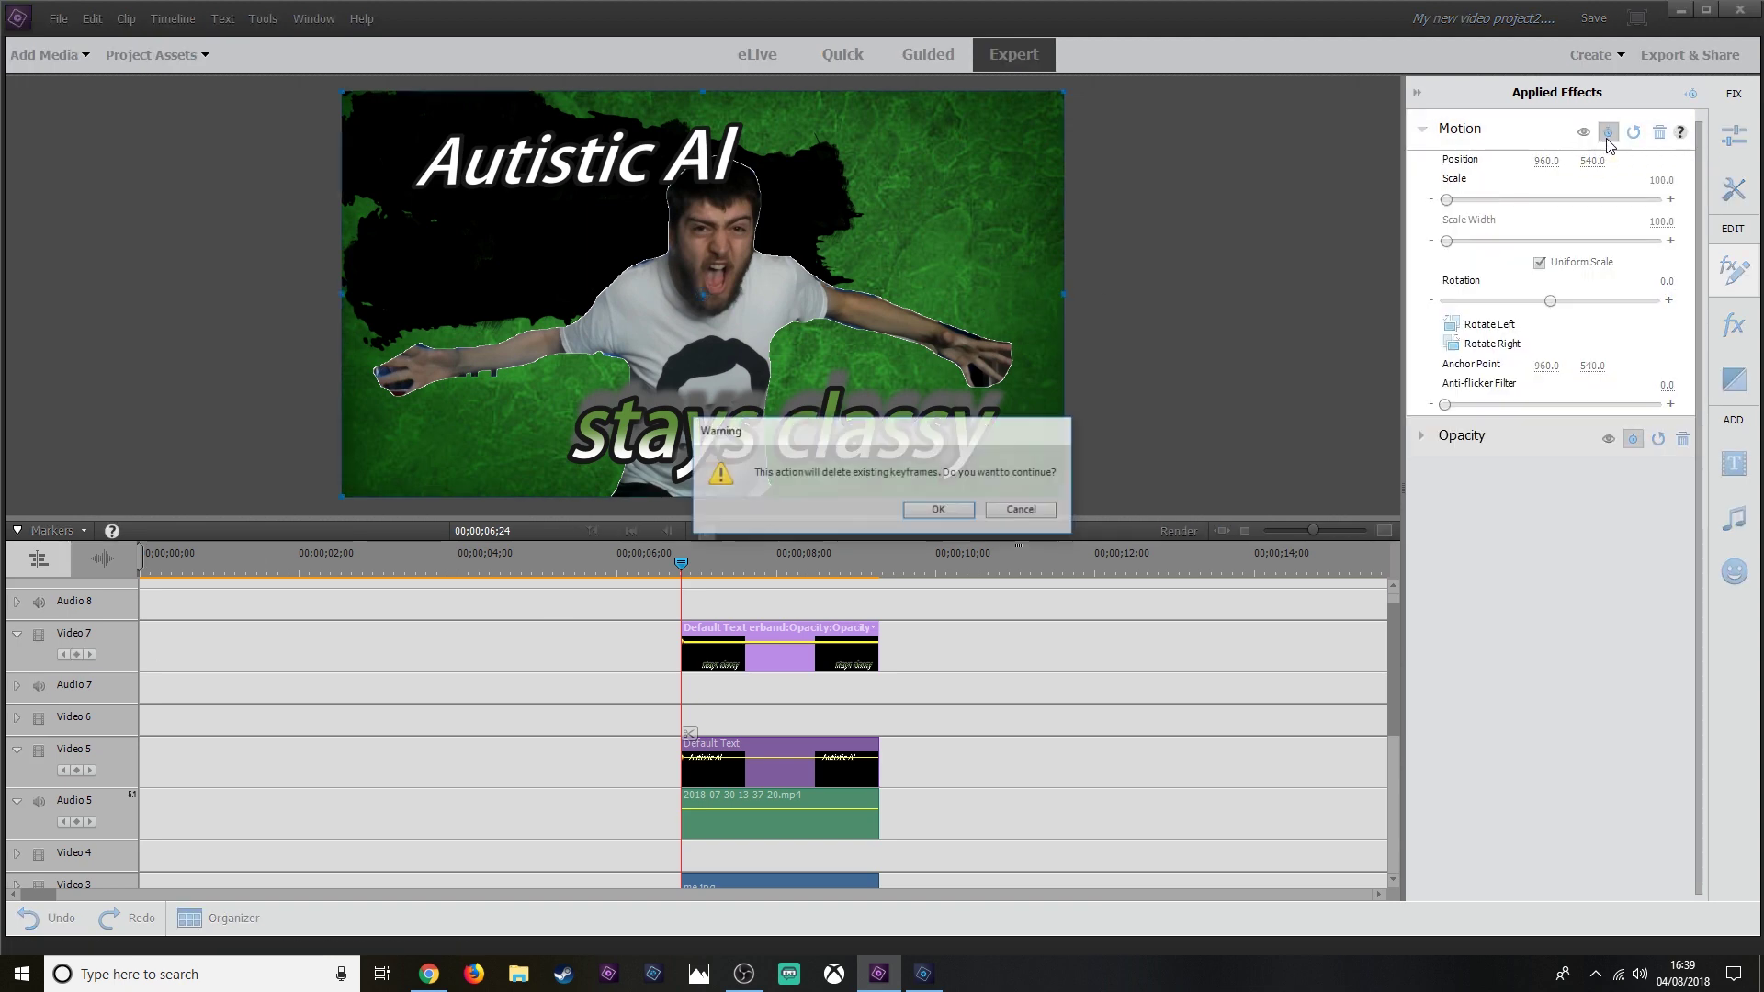
left_click(938, 510)
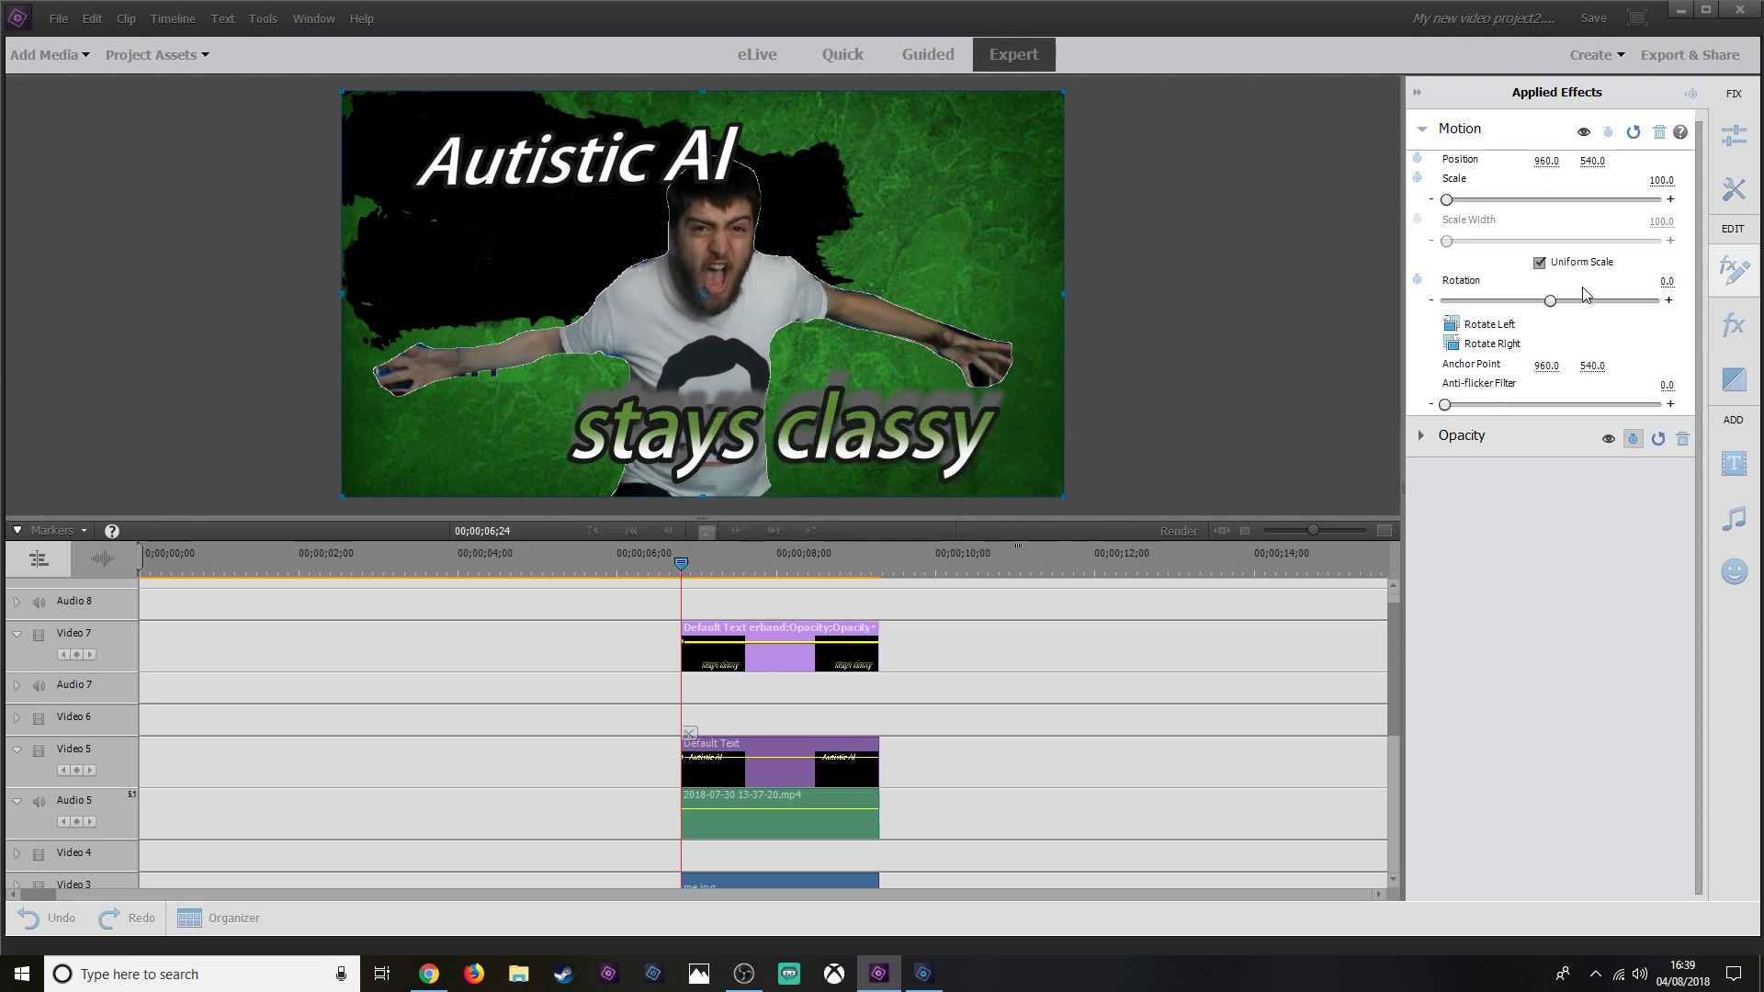
left_click(1607, 133)
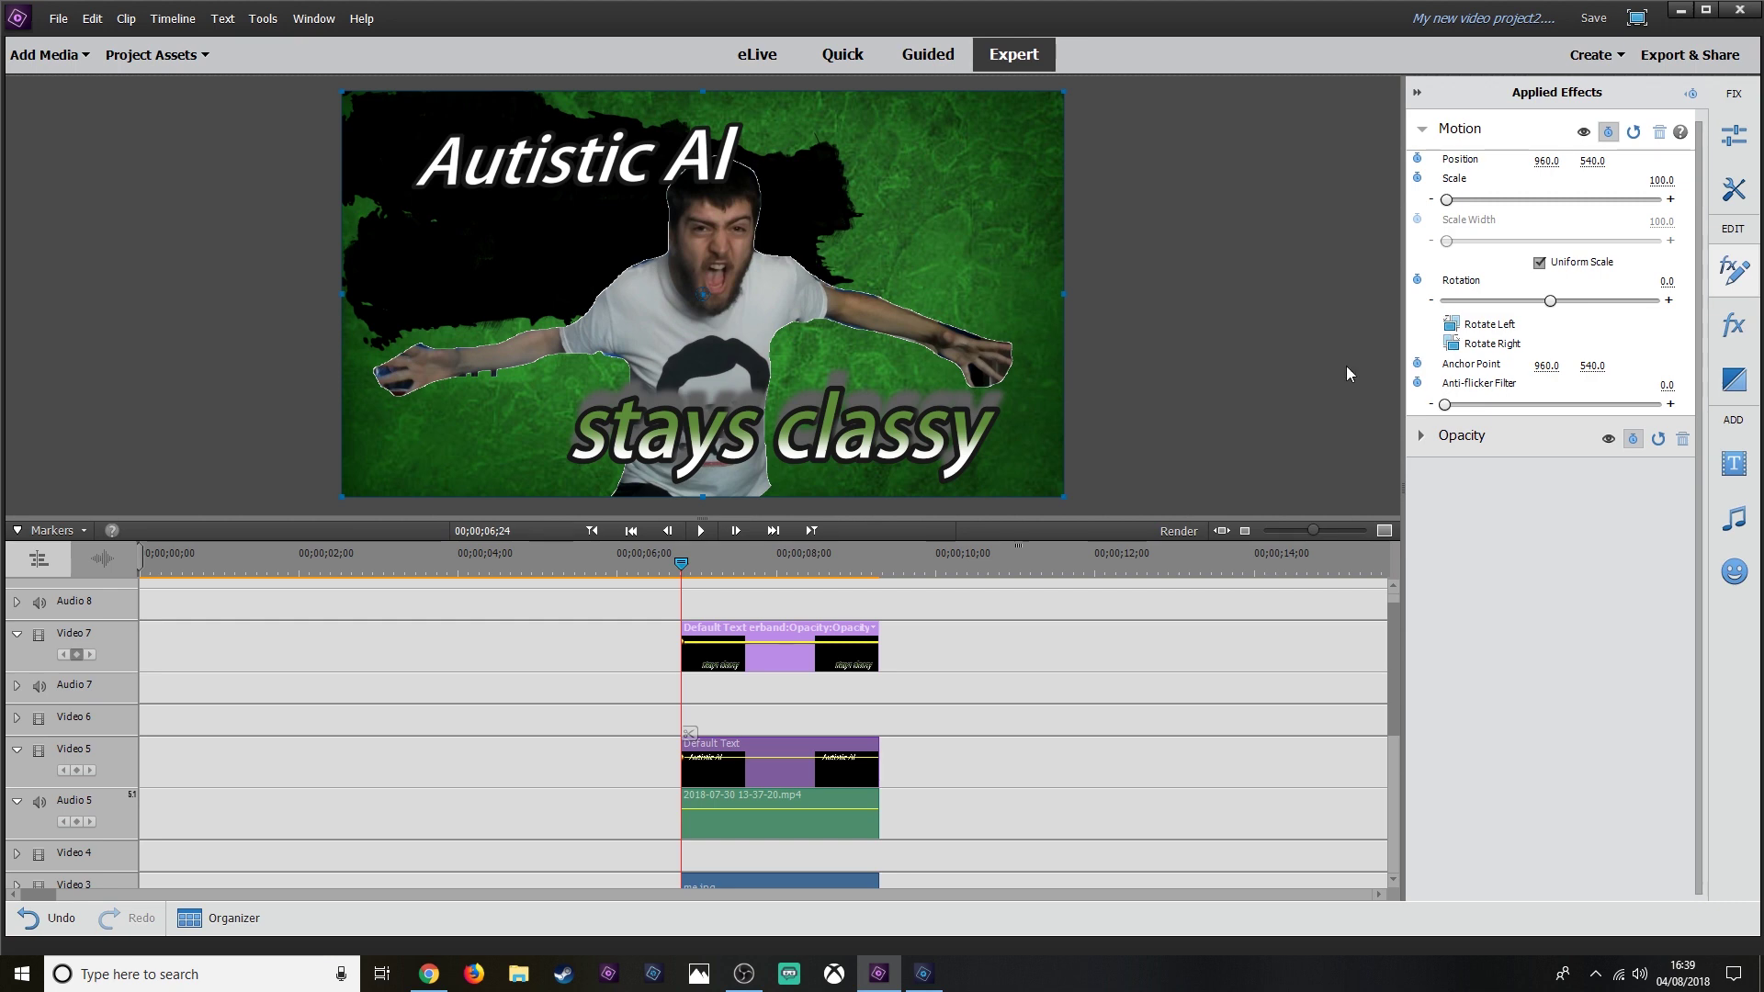
At about 09;07, move the stays classy title down and to the left.
left_click(874, 570)
left_click(877, 571)
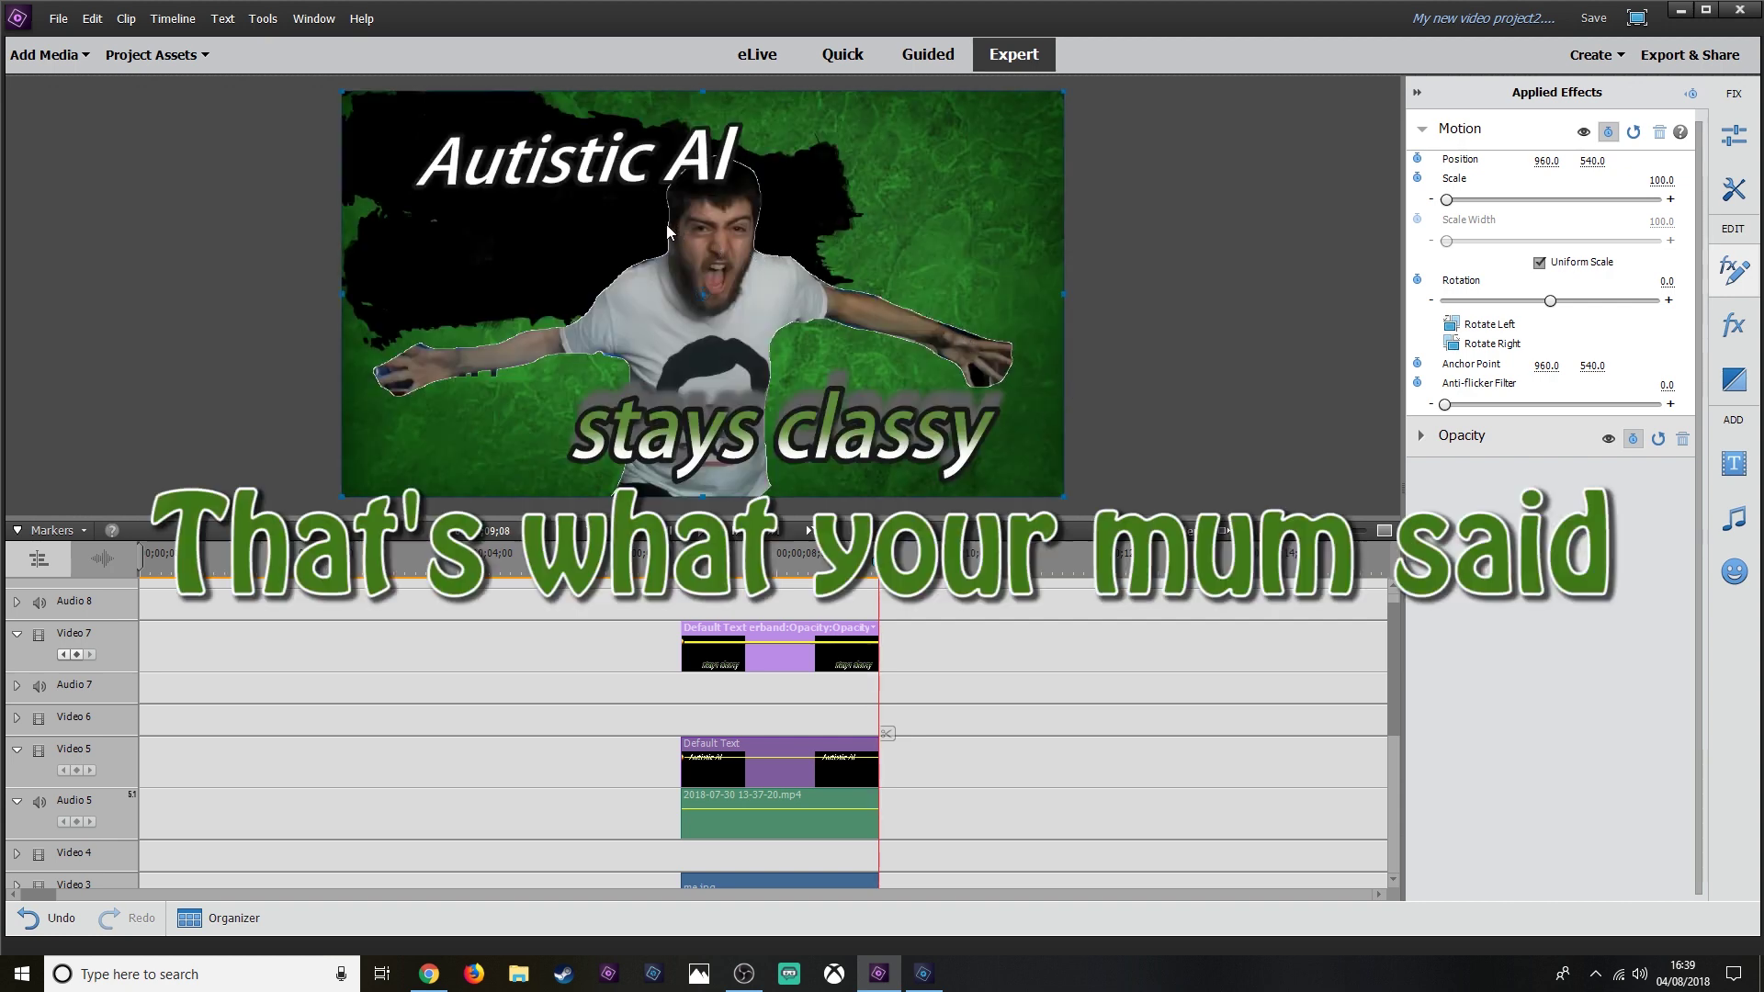
left_click_drag(658, 229, 570, 241)
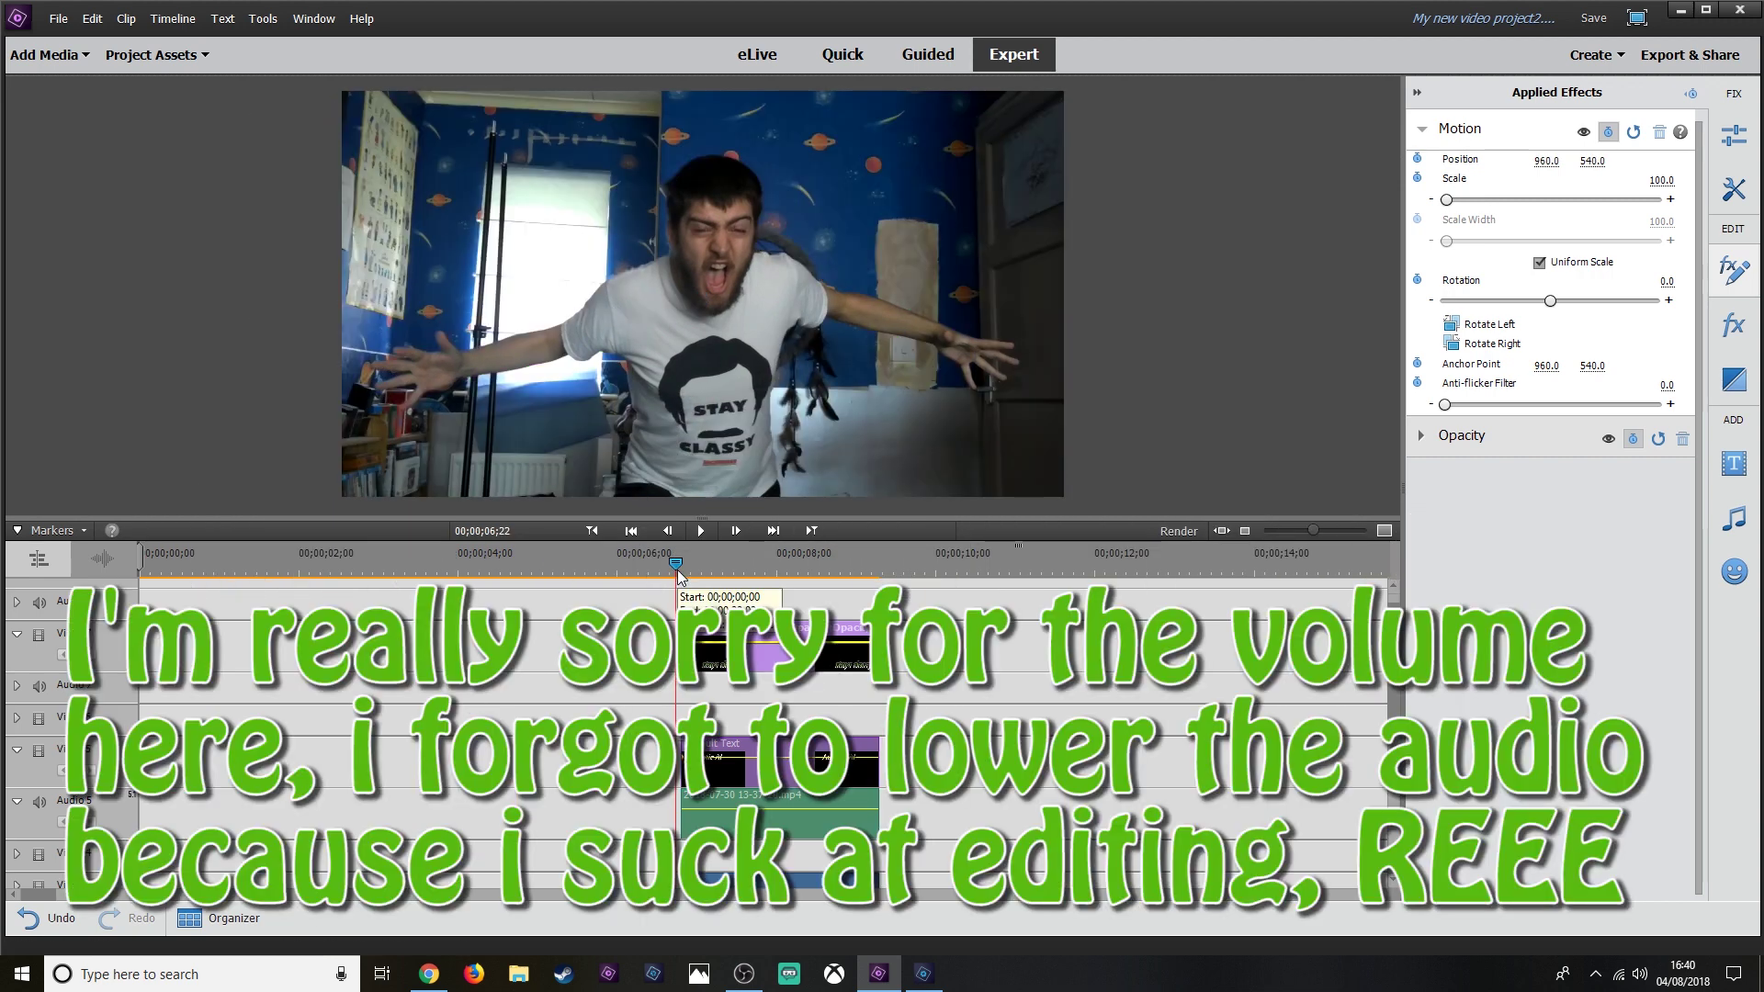
Split the Video 7 stays classy clip at 07;04 and return to where the titles begin.
left_click_drag(676, 569, 680, 568)
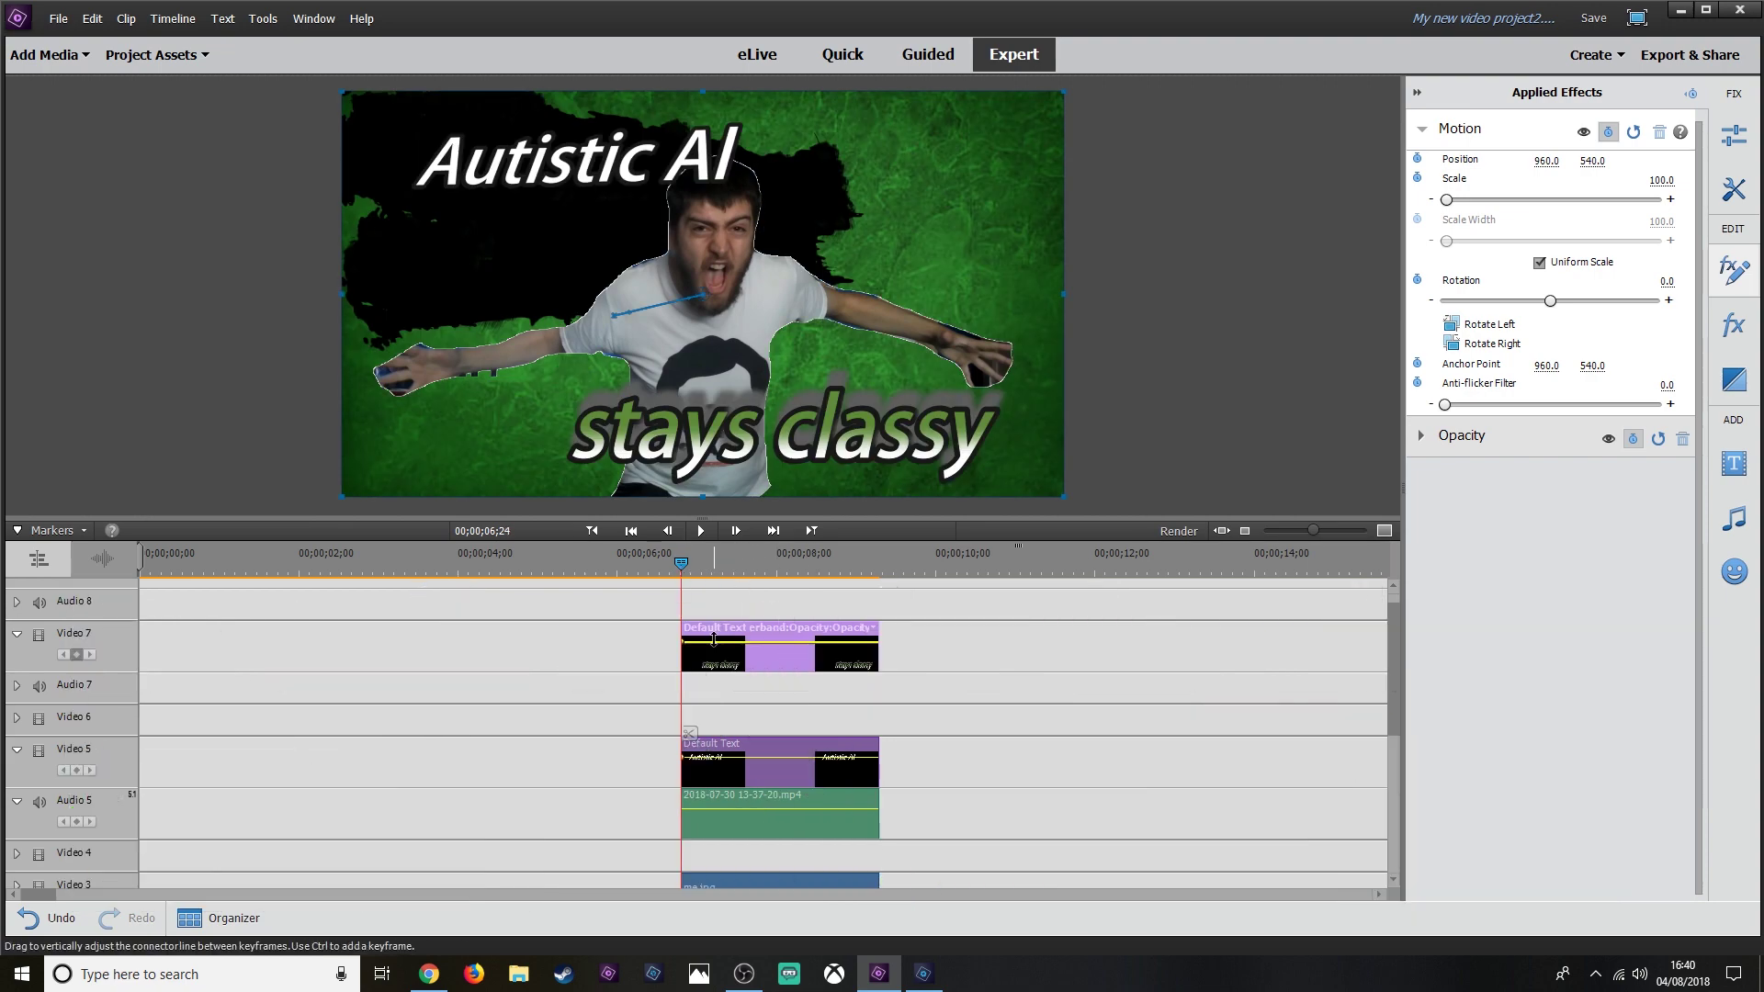
key("Right")
key("Right")
key("Right")
key("Right")
key("Right")
key("Right")
key("Right")
key("Right")
key("Right")
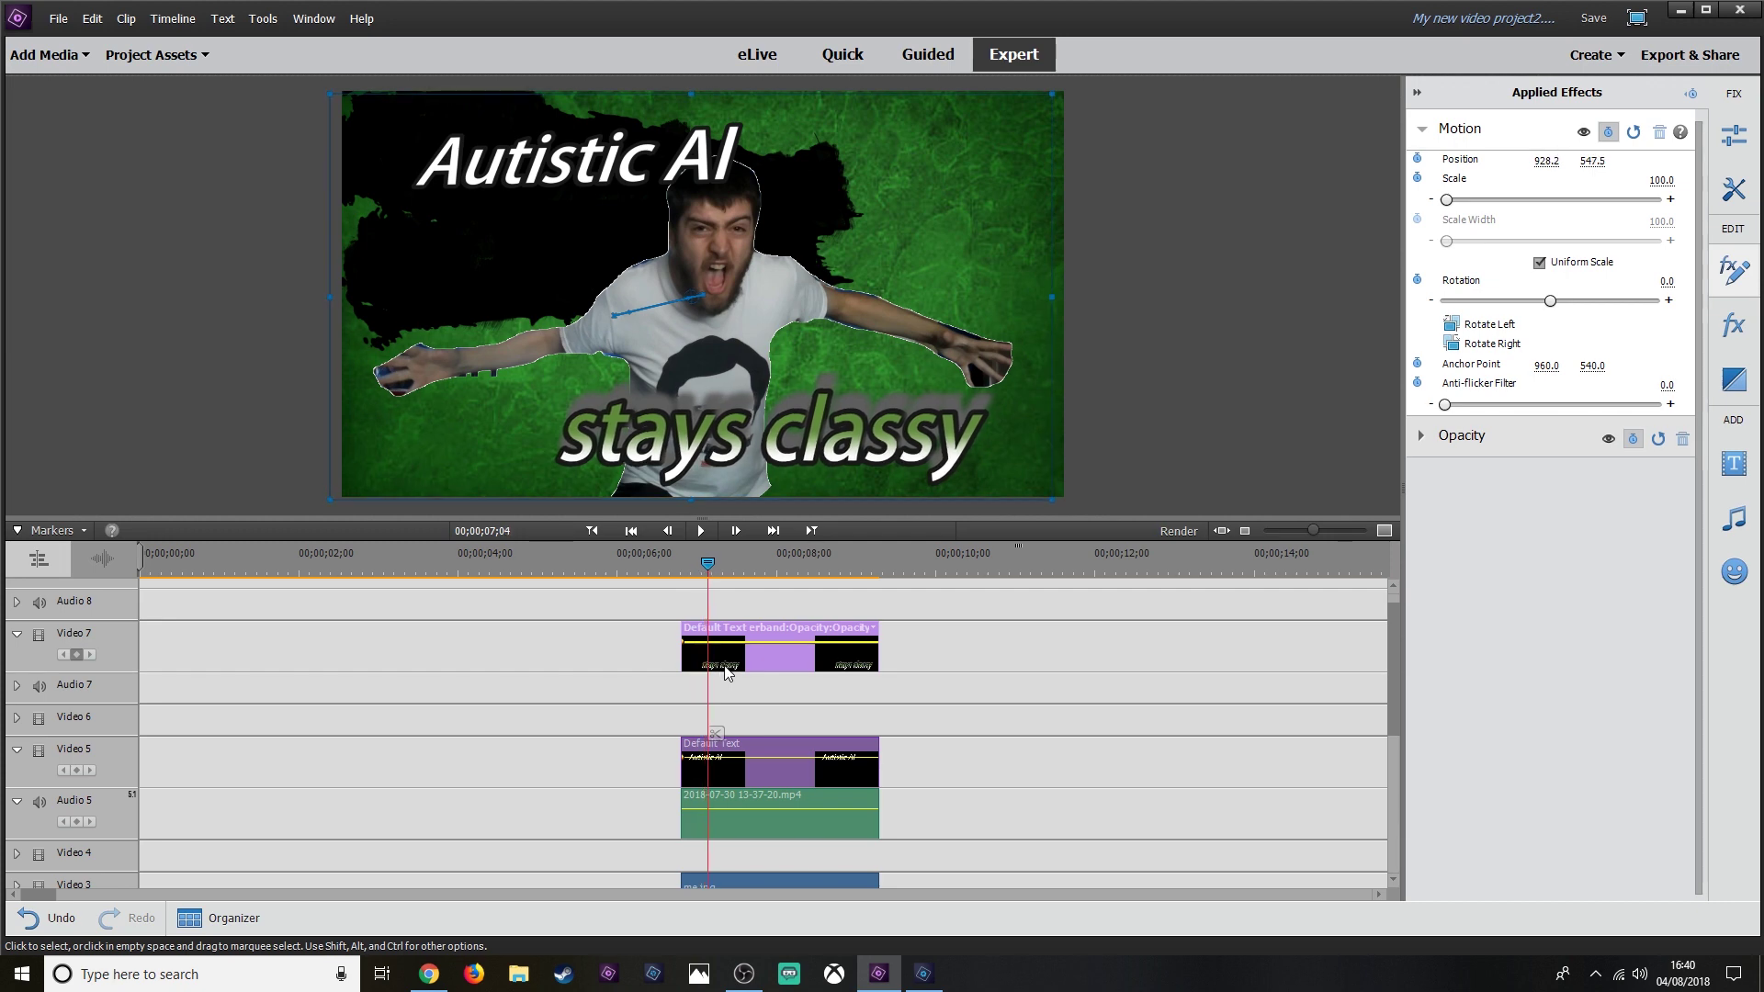
left_click(715, 733)
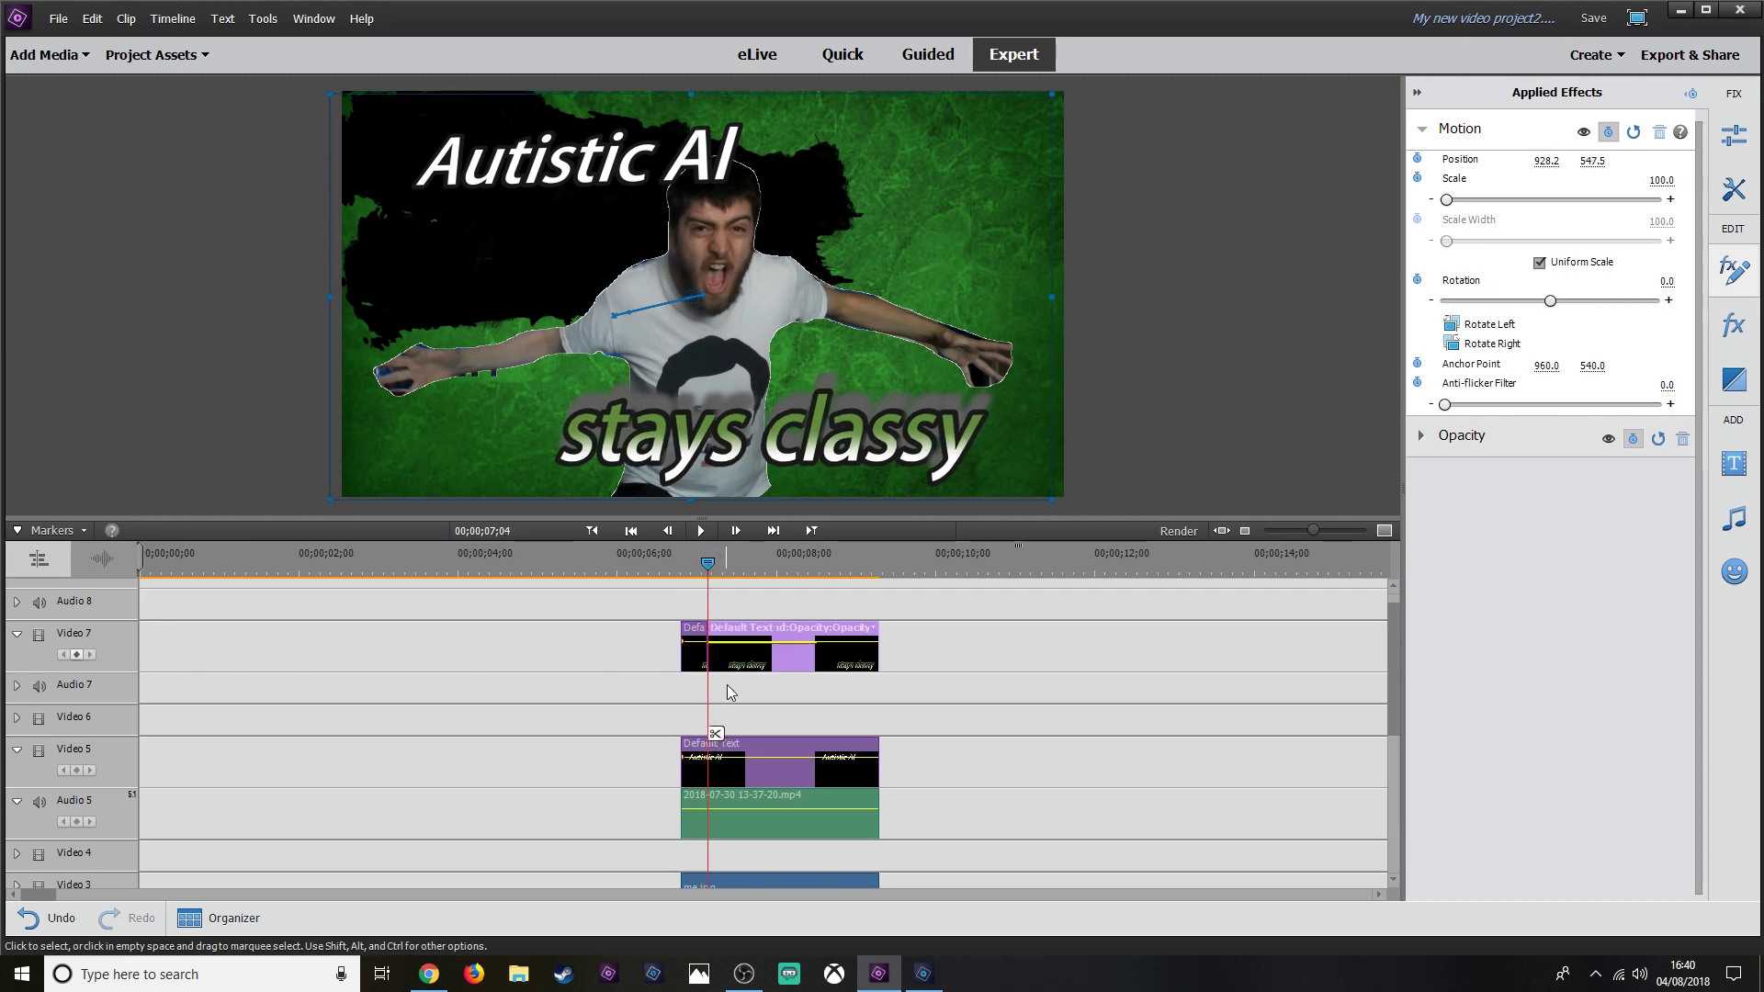
left_click(675, 501)
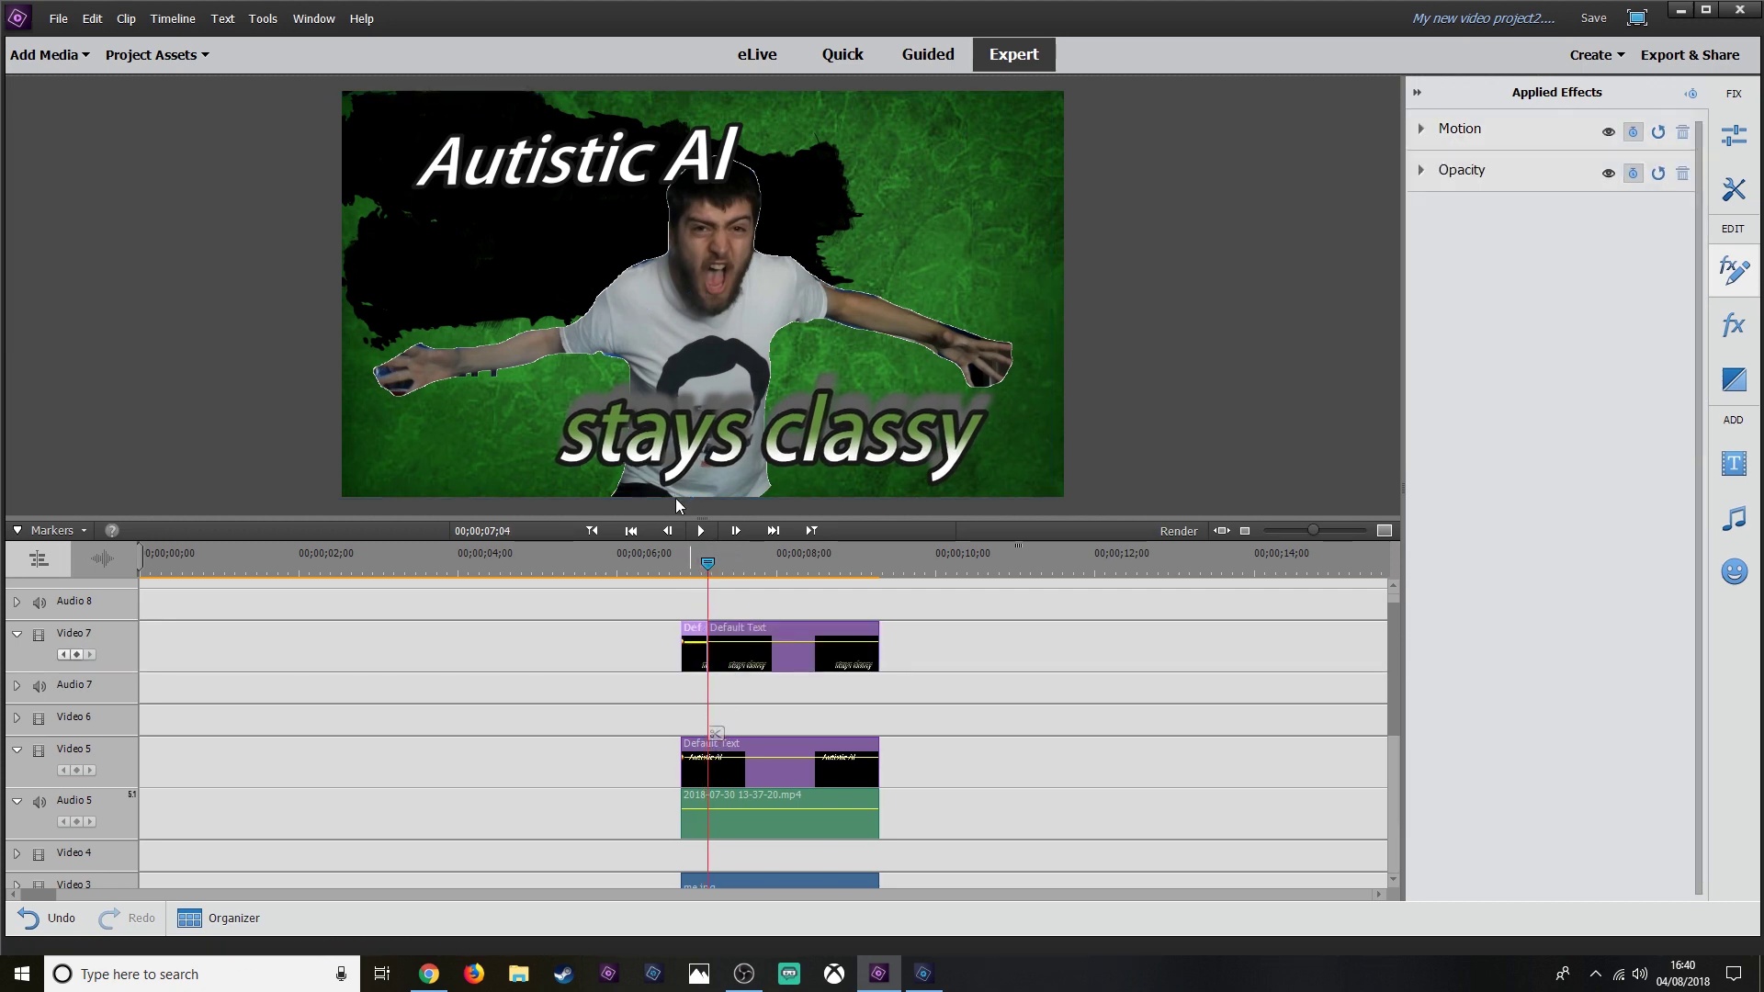
left_click(686, 551)
key("Right")
left_click(1573, 138)
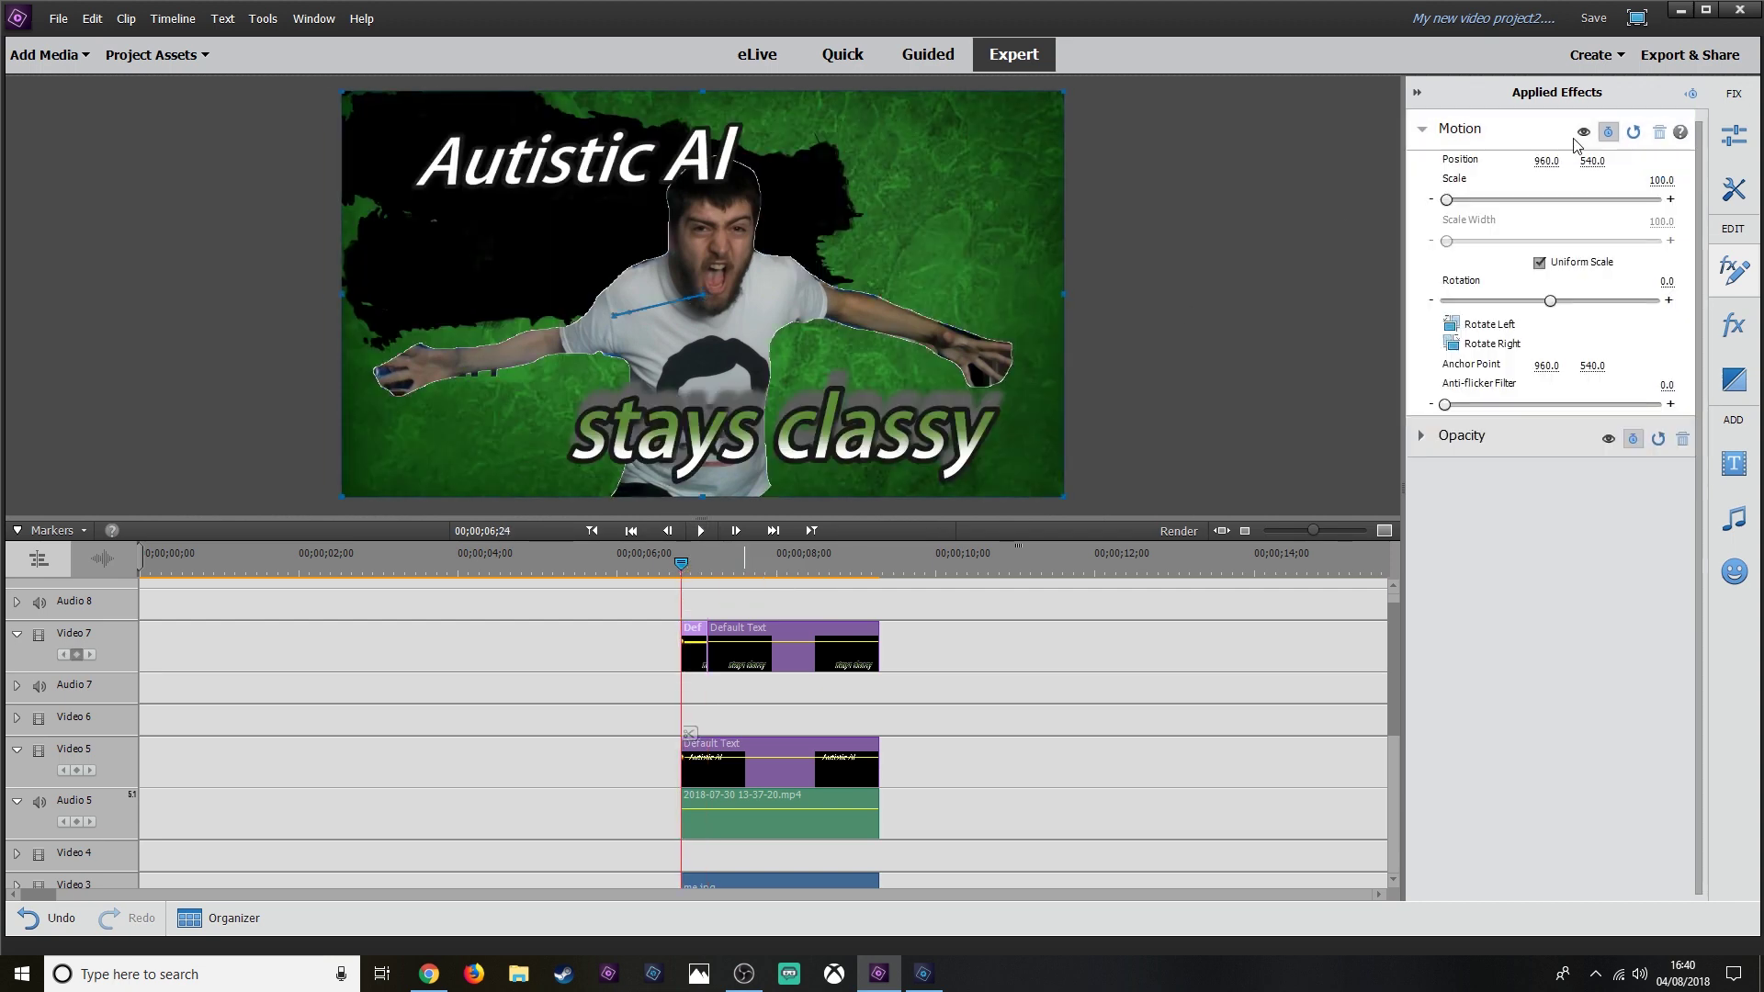
Clear the title's motion keyframes, then key it moving upward and then up-right on successive frames.
left_click(1632, 131)
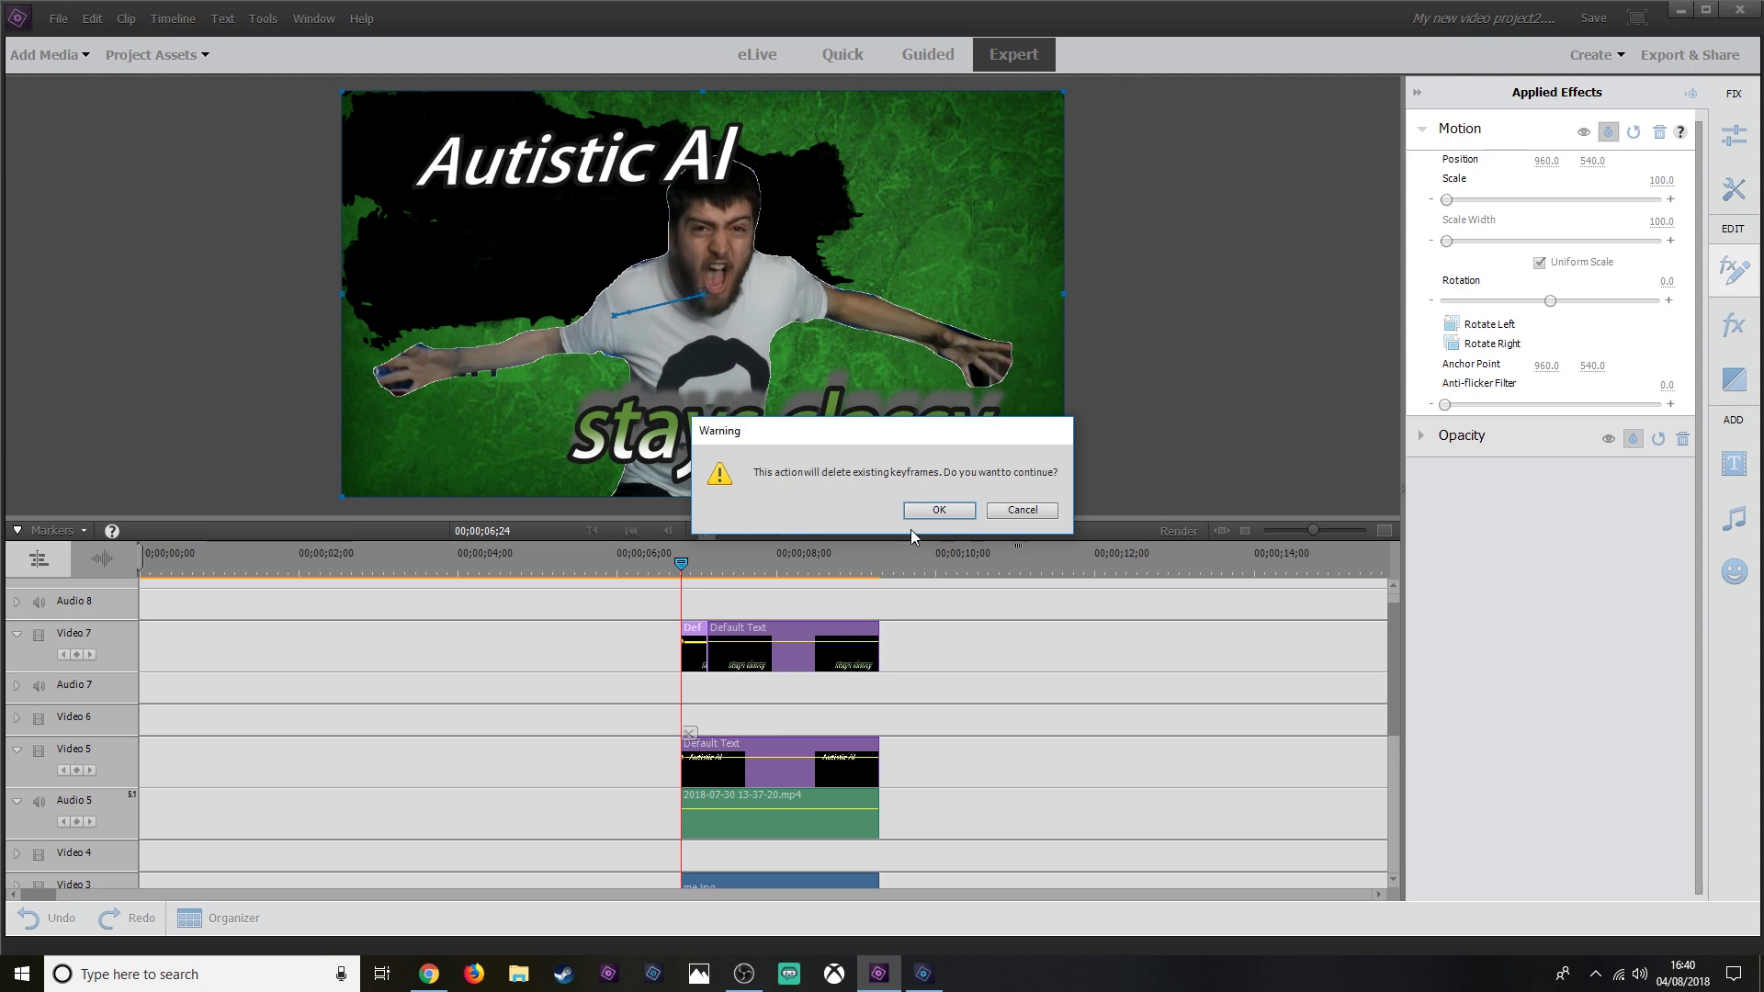
left_click(939, 510)
left_click(1608, 133)
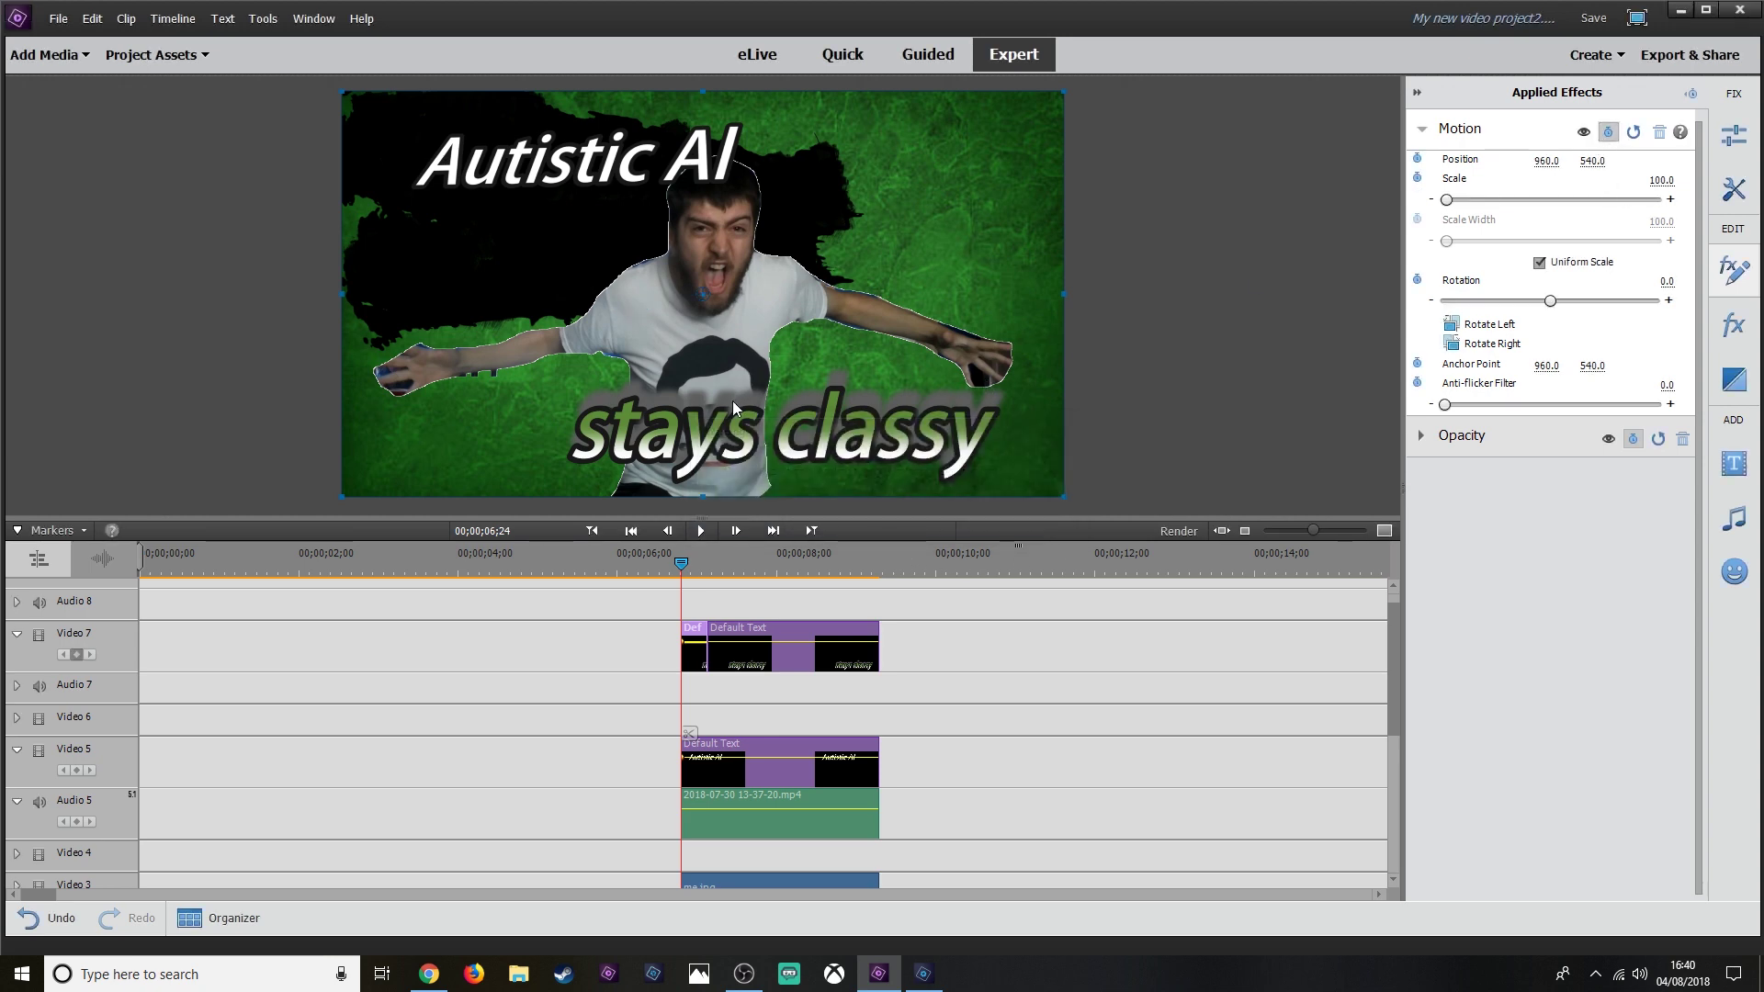
left_click_drag(758, 446, 747, 377)
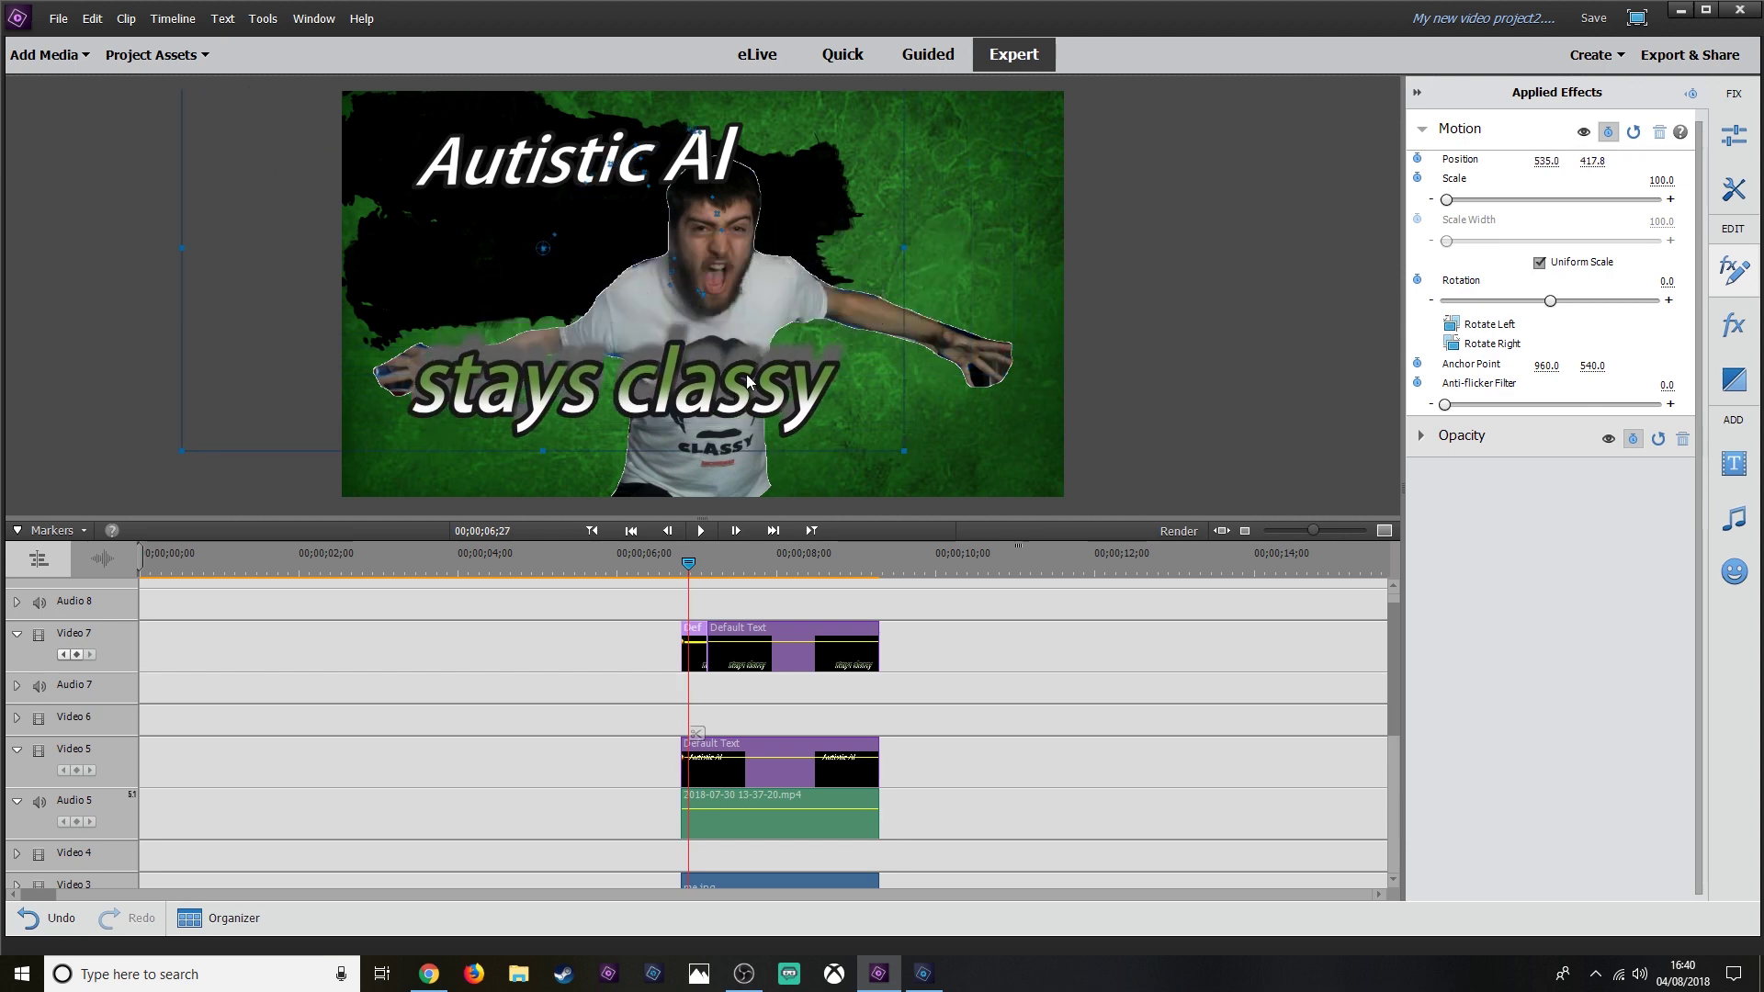
key("Right")
key("Right")
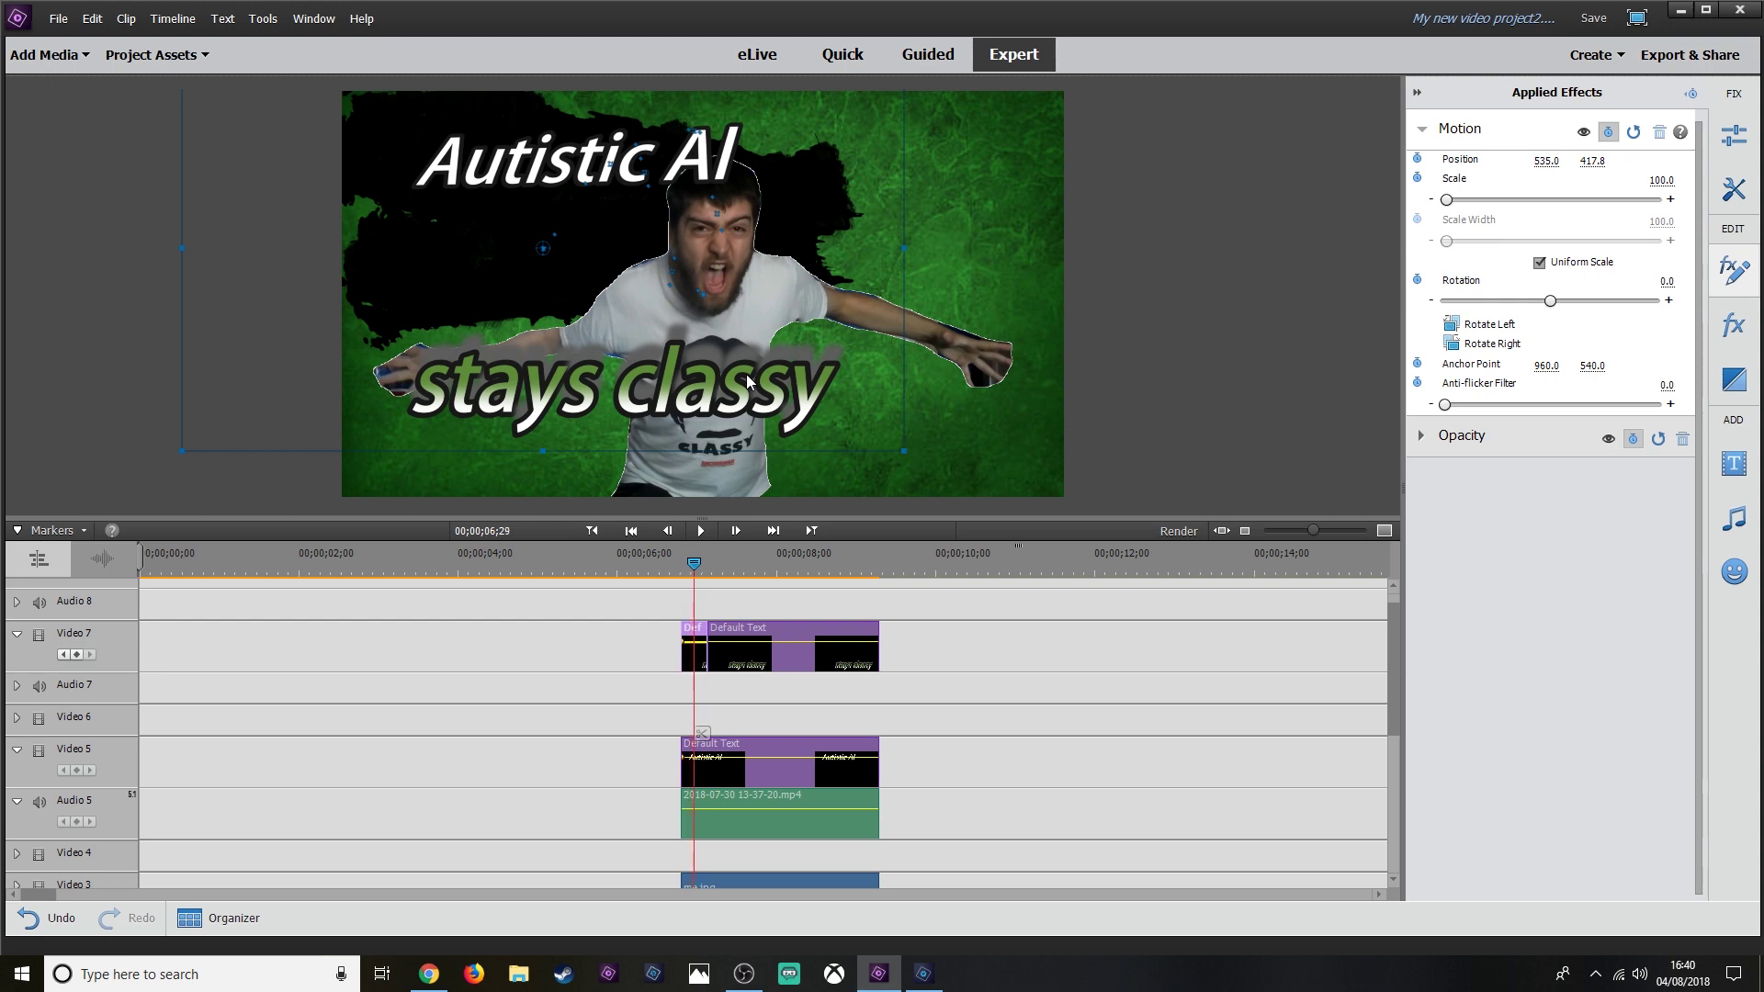
left_click_drag(692, 395, 773, 415)
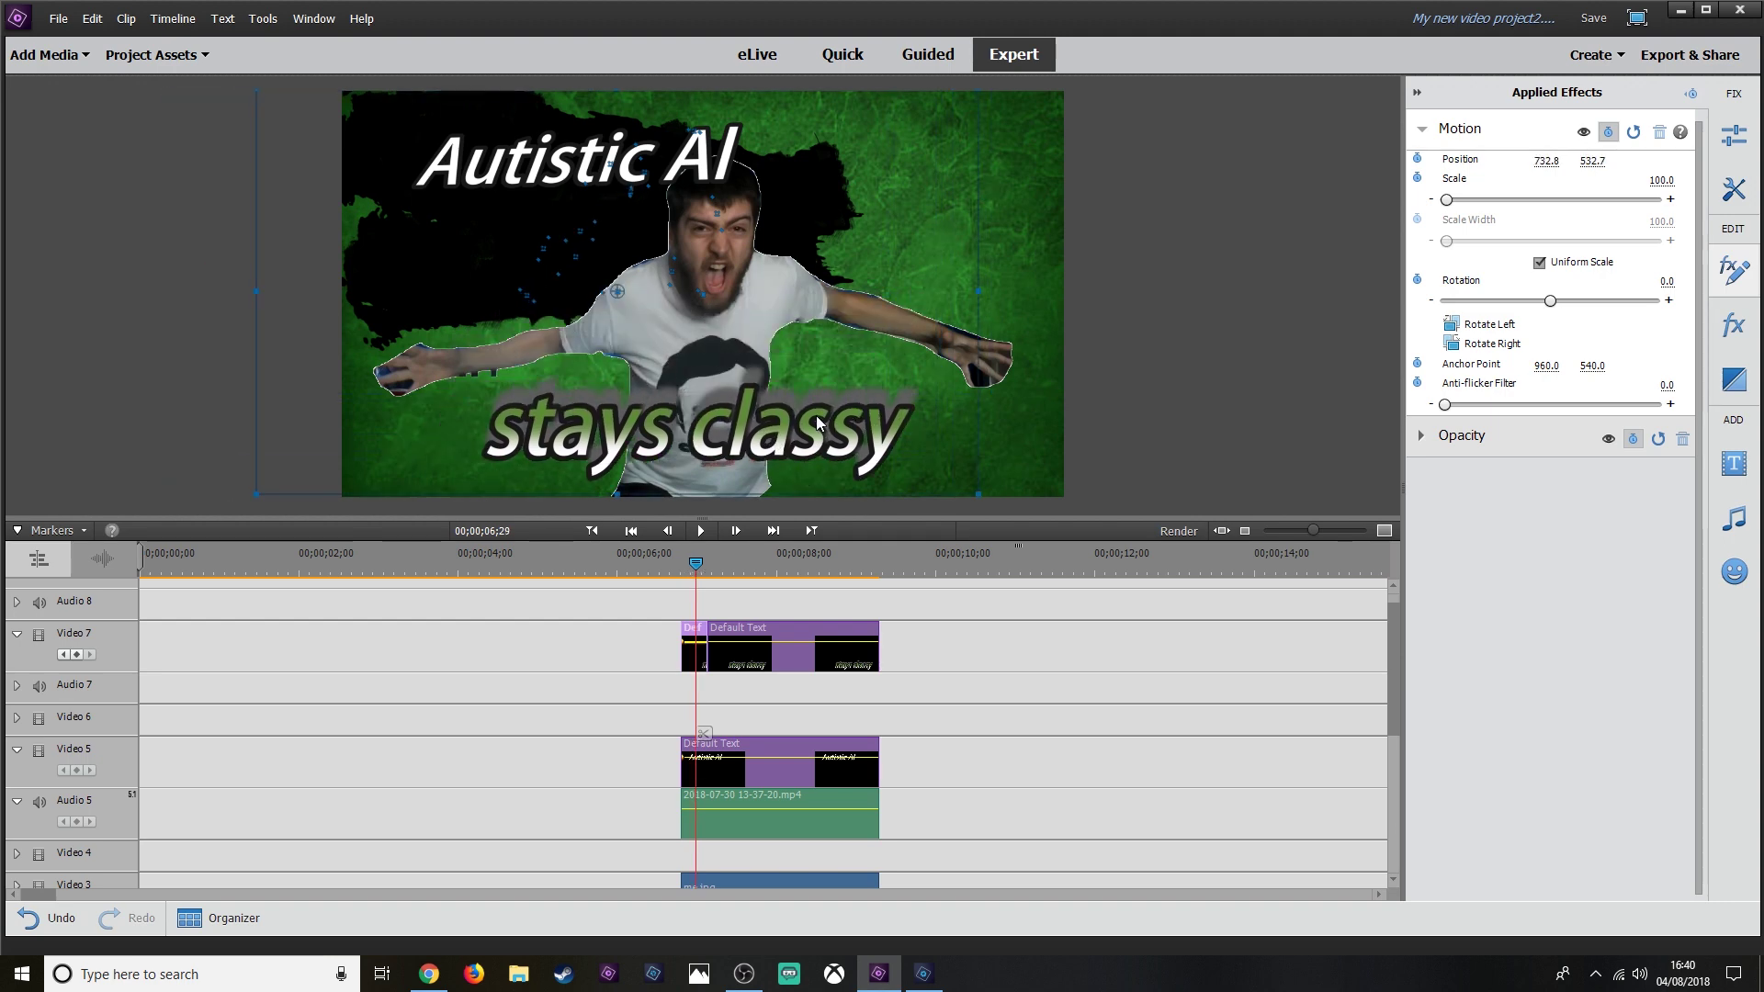
Key the title down-left at 07;03, step to 07;04, then play the animation from 06;14.
key("Right")
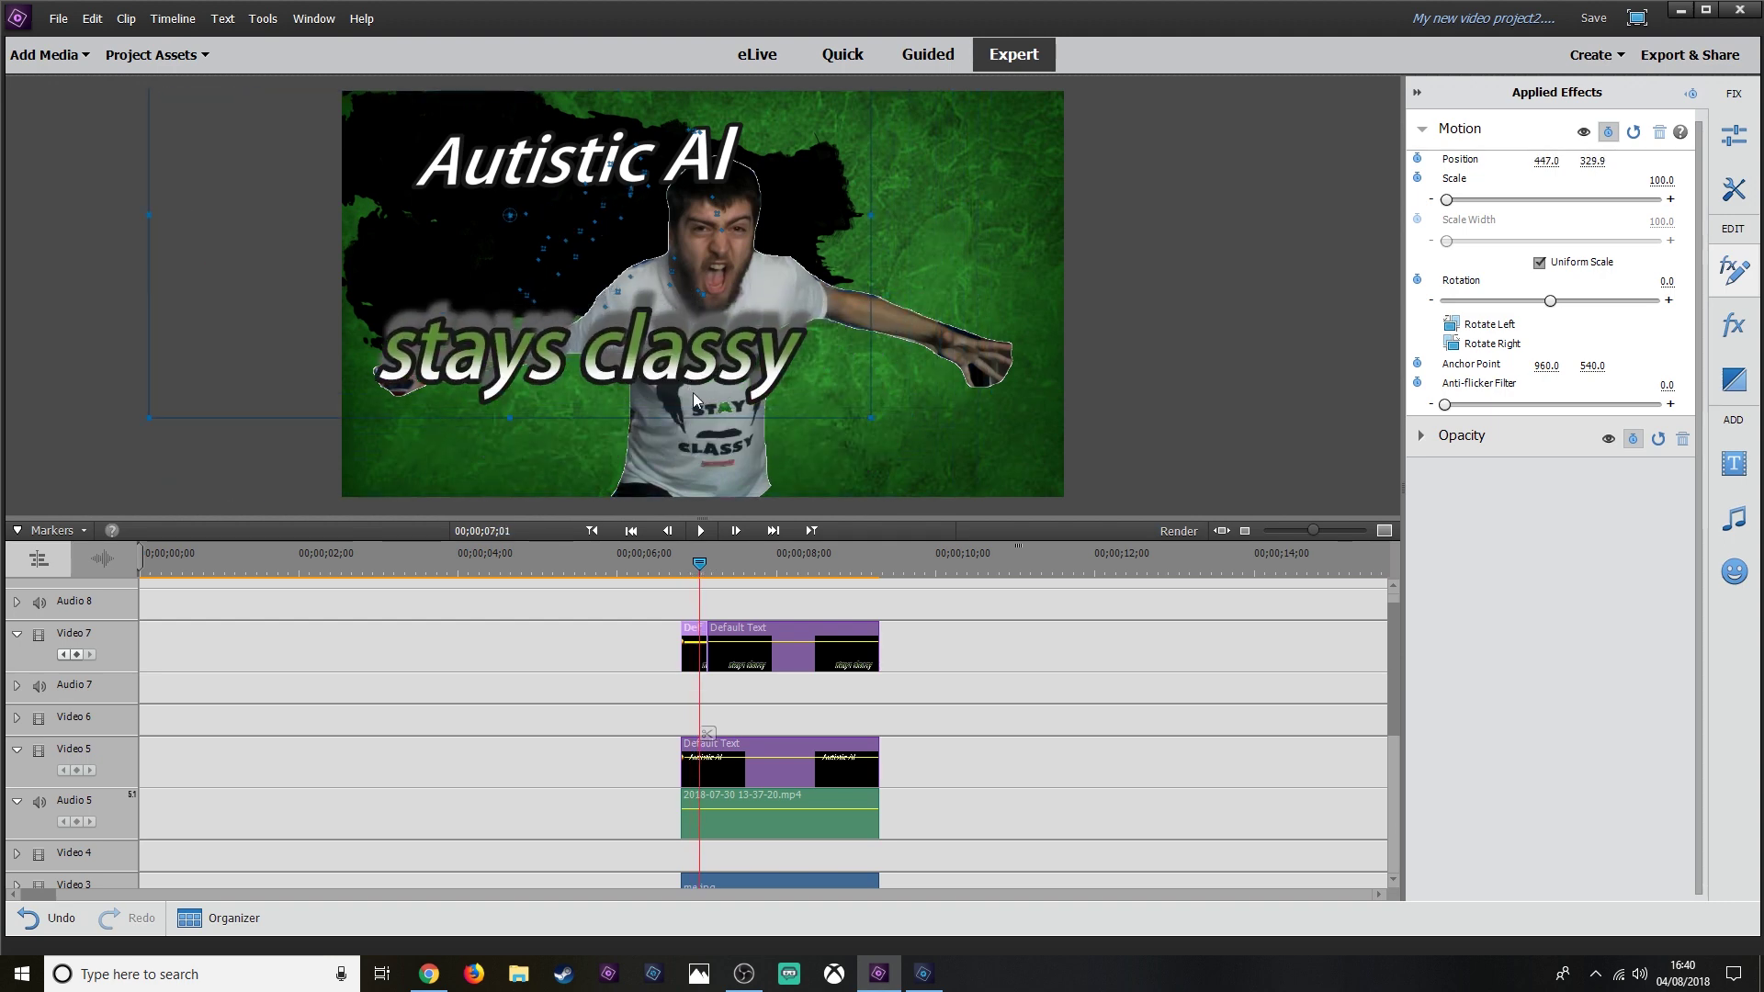
left_click(735, 530)
left_click(735, 530)
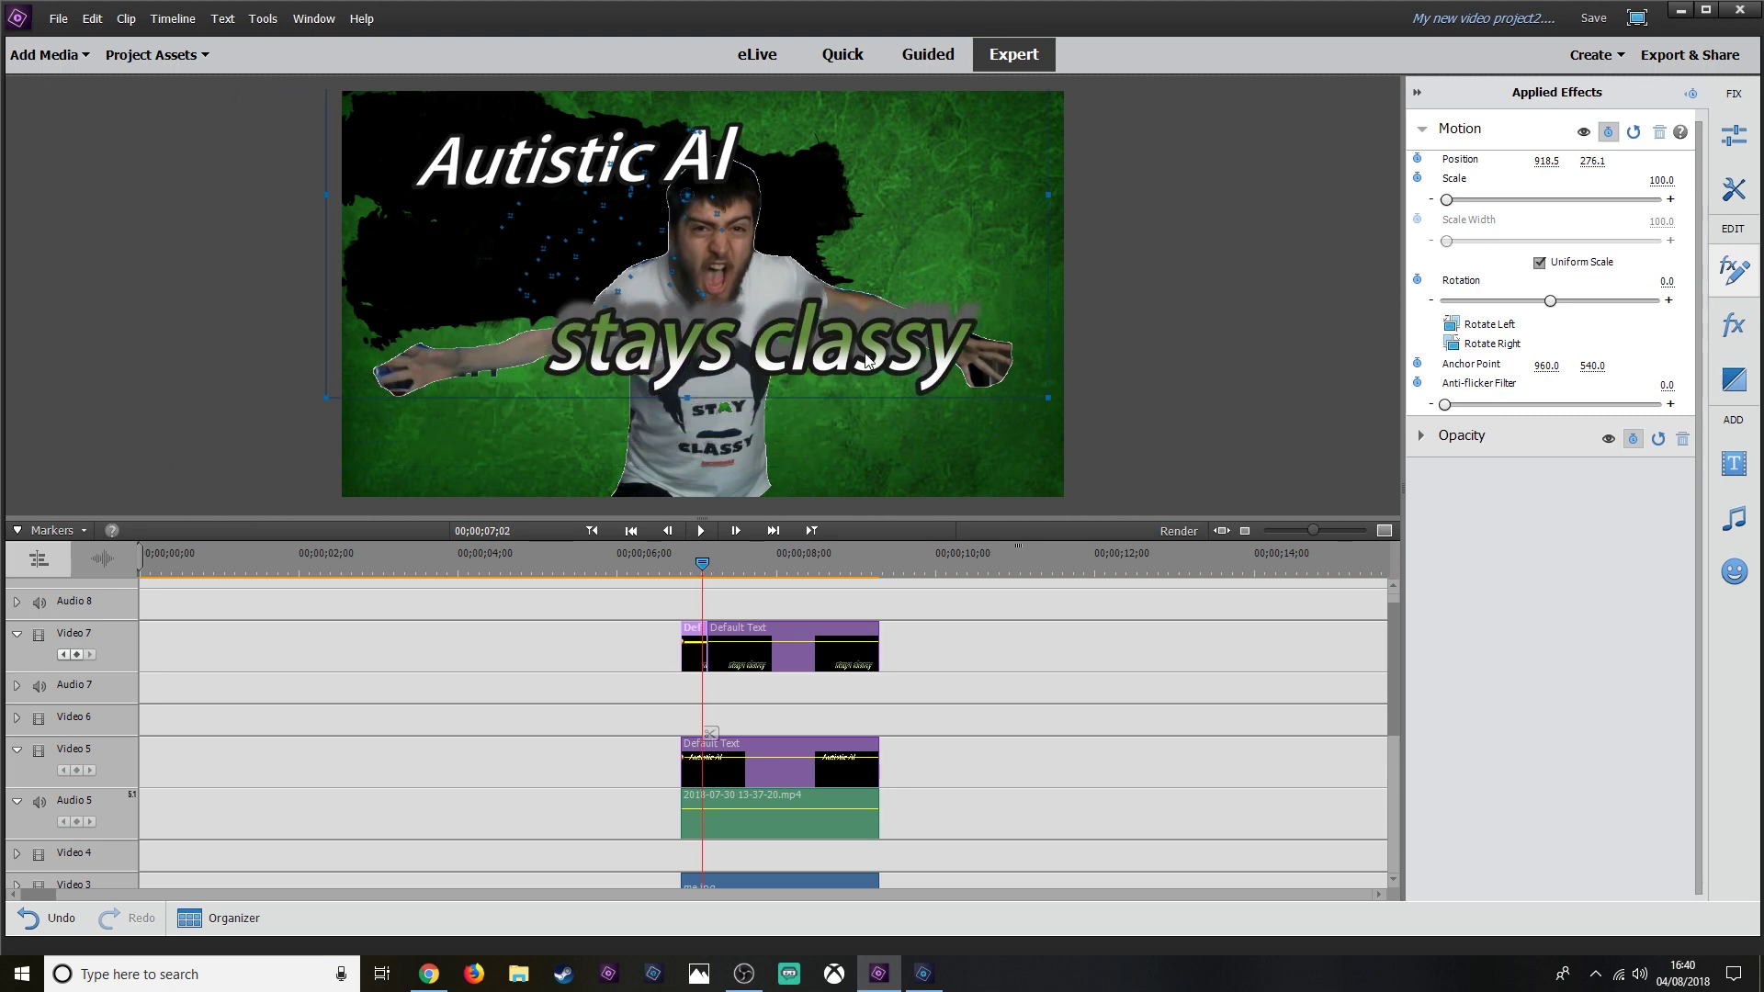
key("Right")
left_click_drag(882, 342, 696, 415)
key("Right")
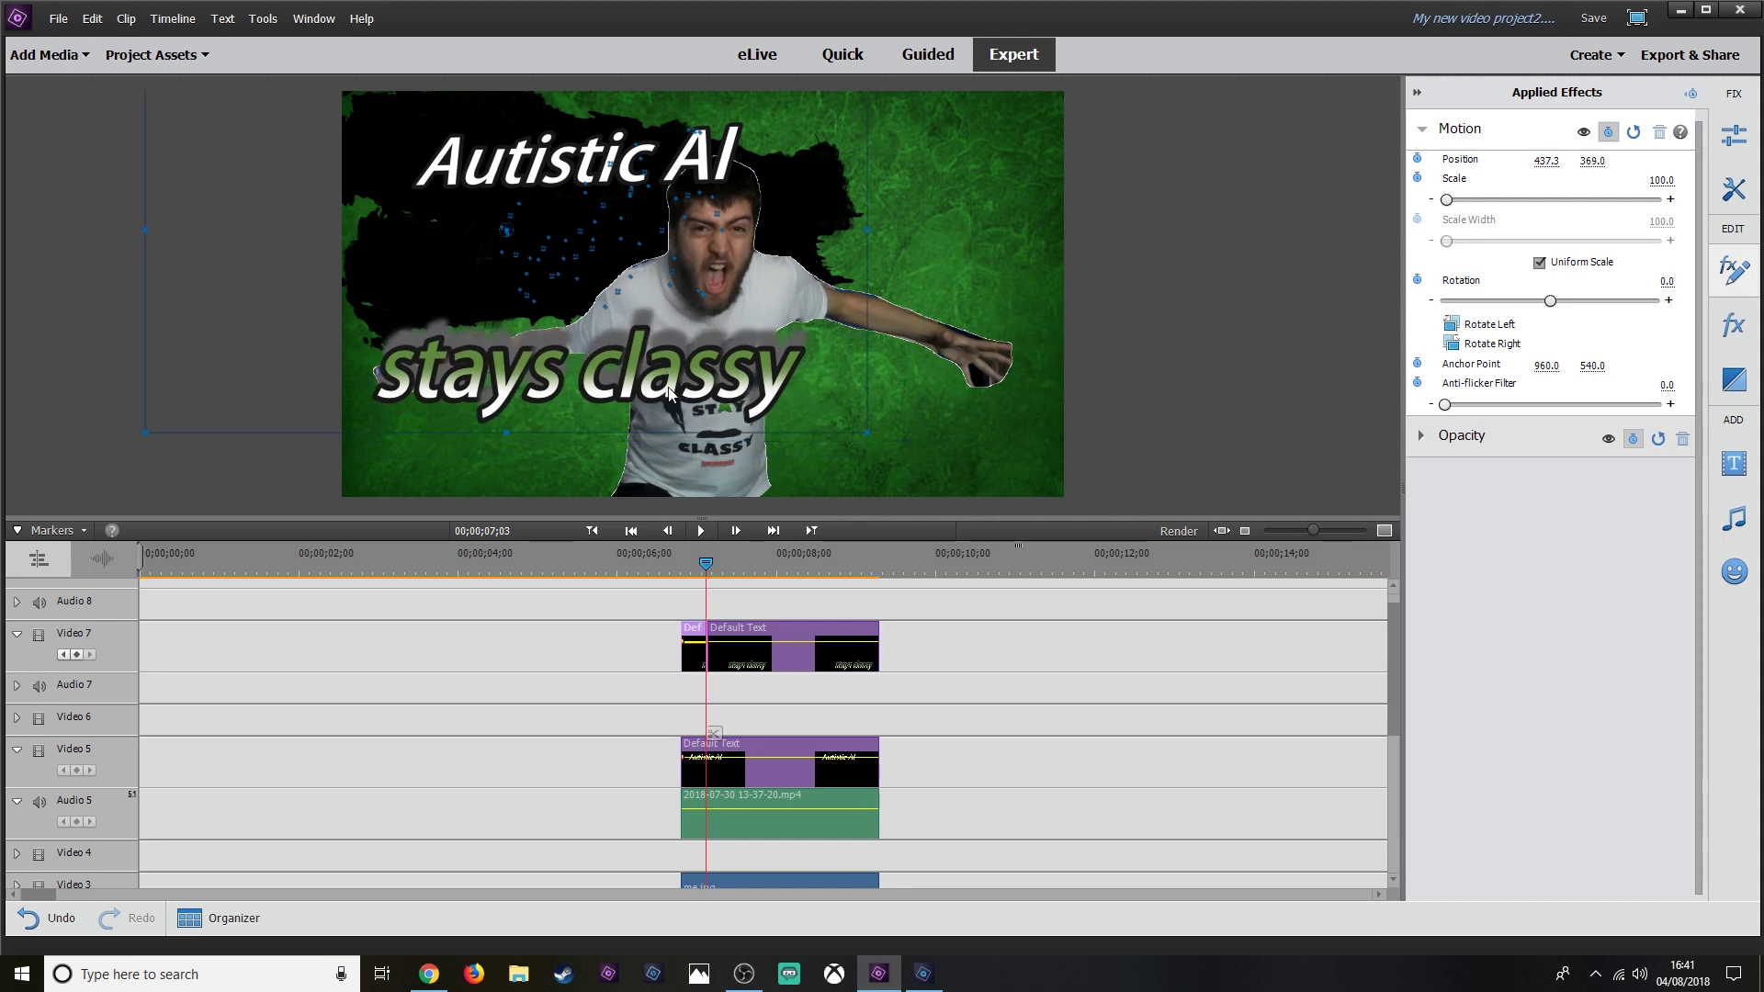
left_click_drag(670, 561, 656, 555)
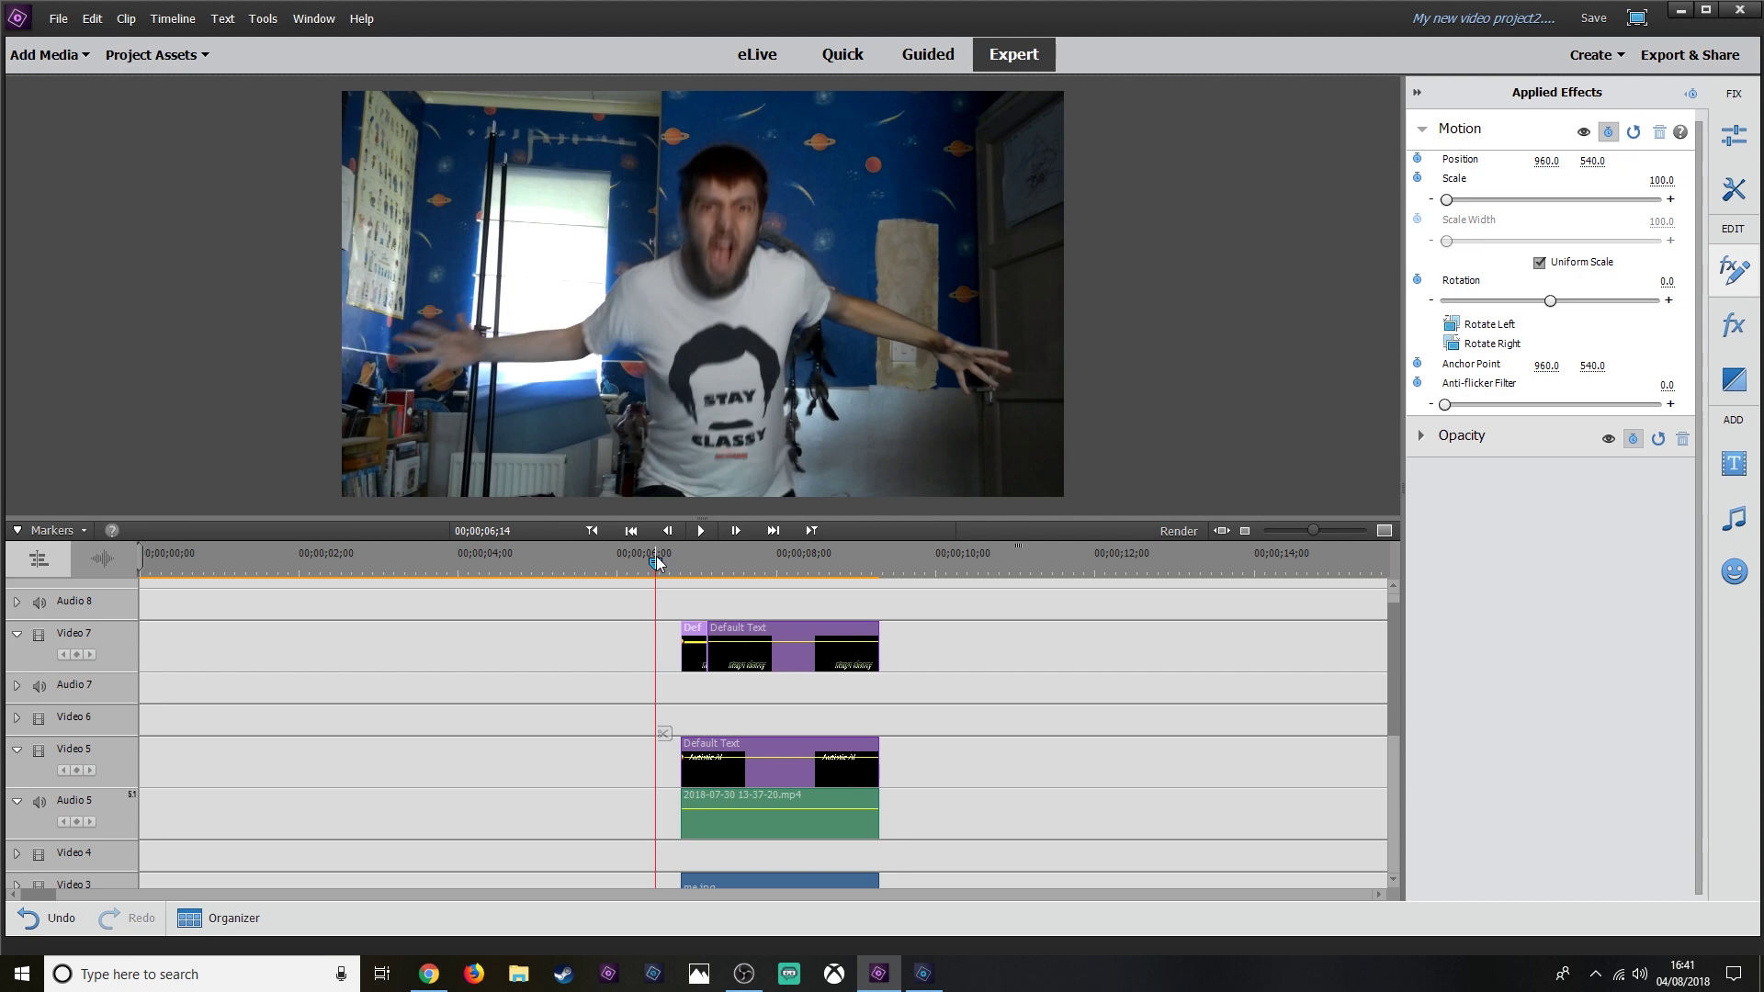
key("space")
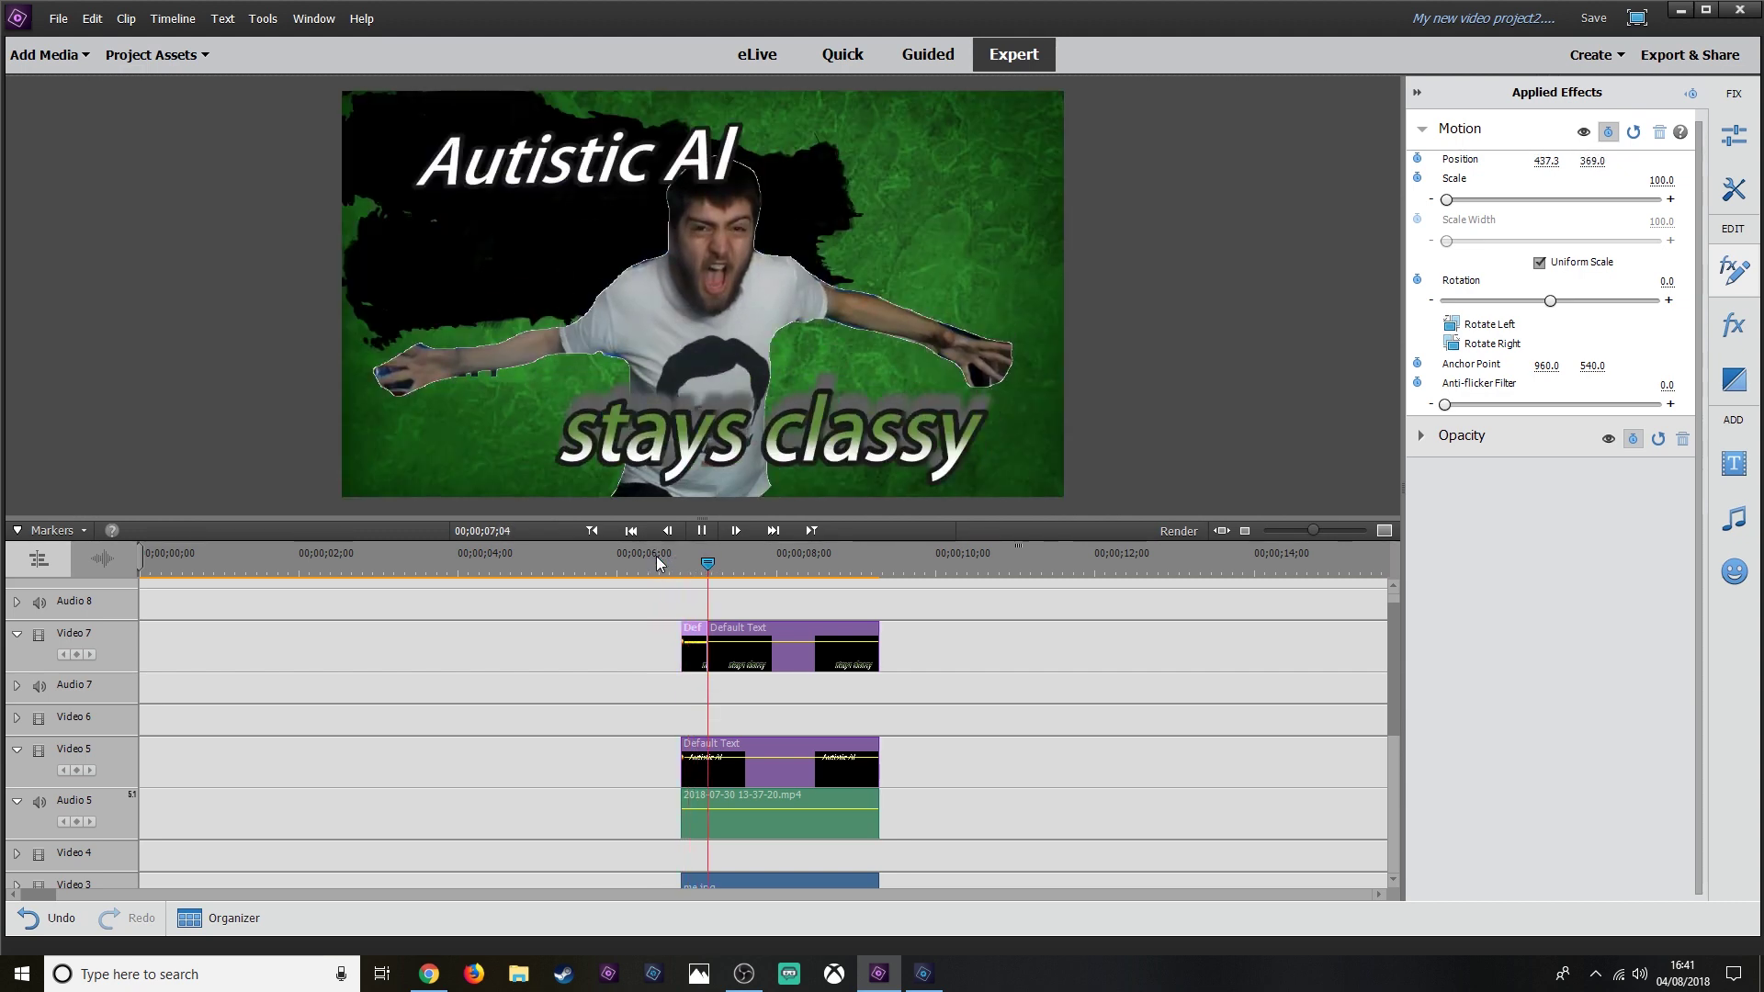
key("space")
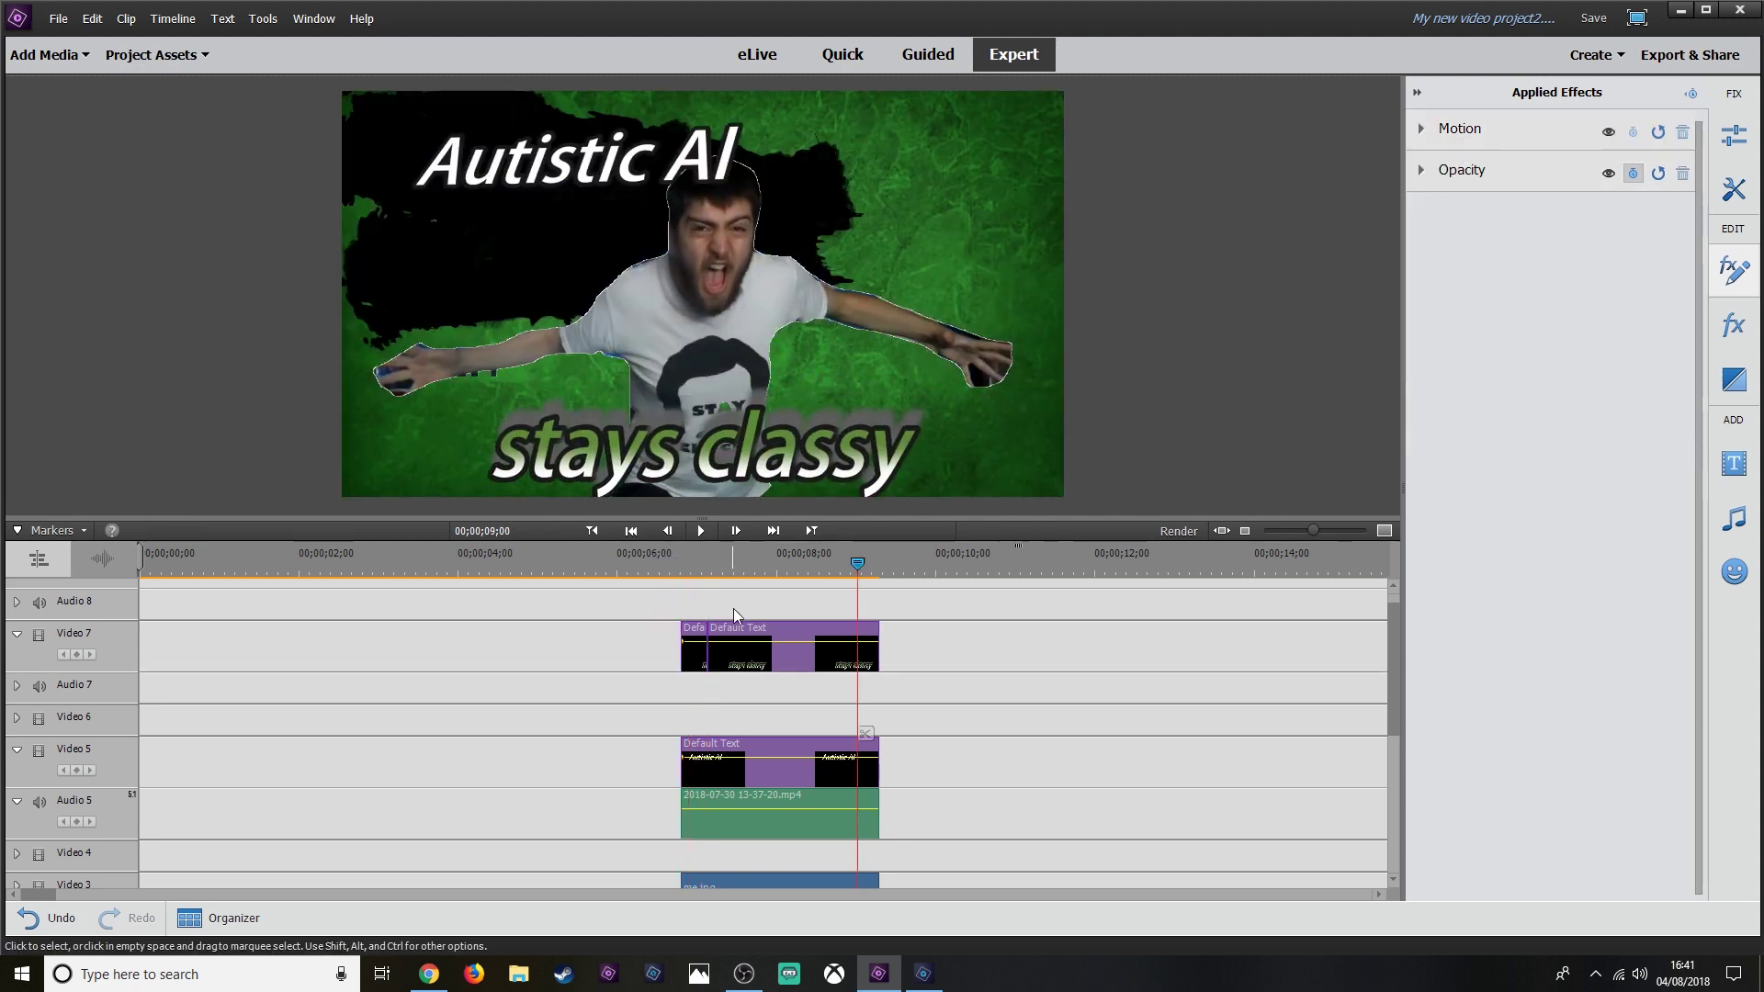
Move the Video 5 Autistic Al title down and right at 09;08, then play from 06;23.
left_click(746, 751)
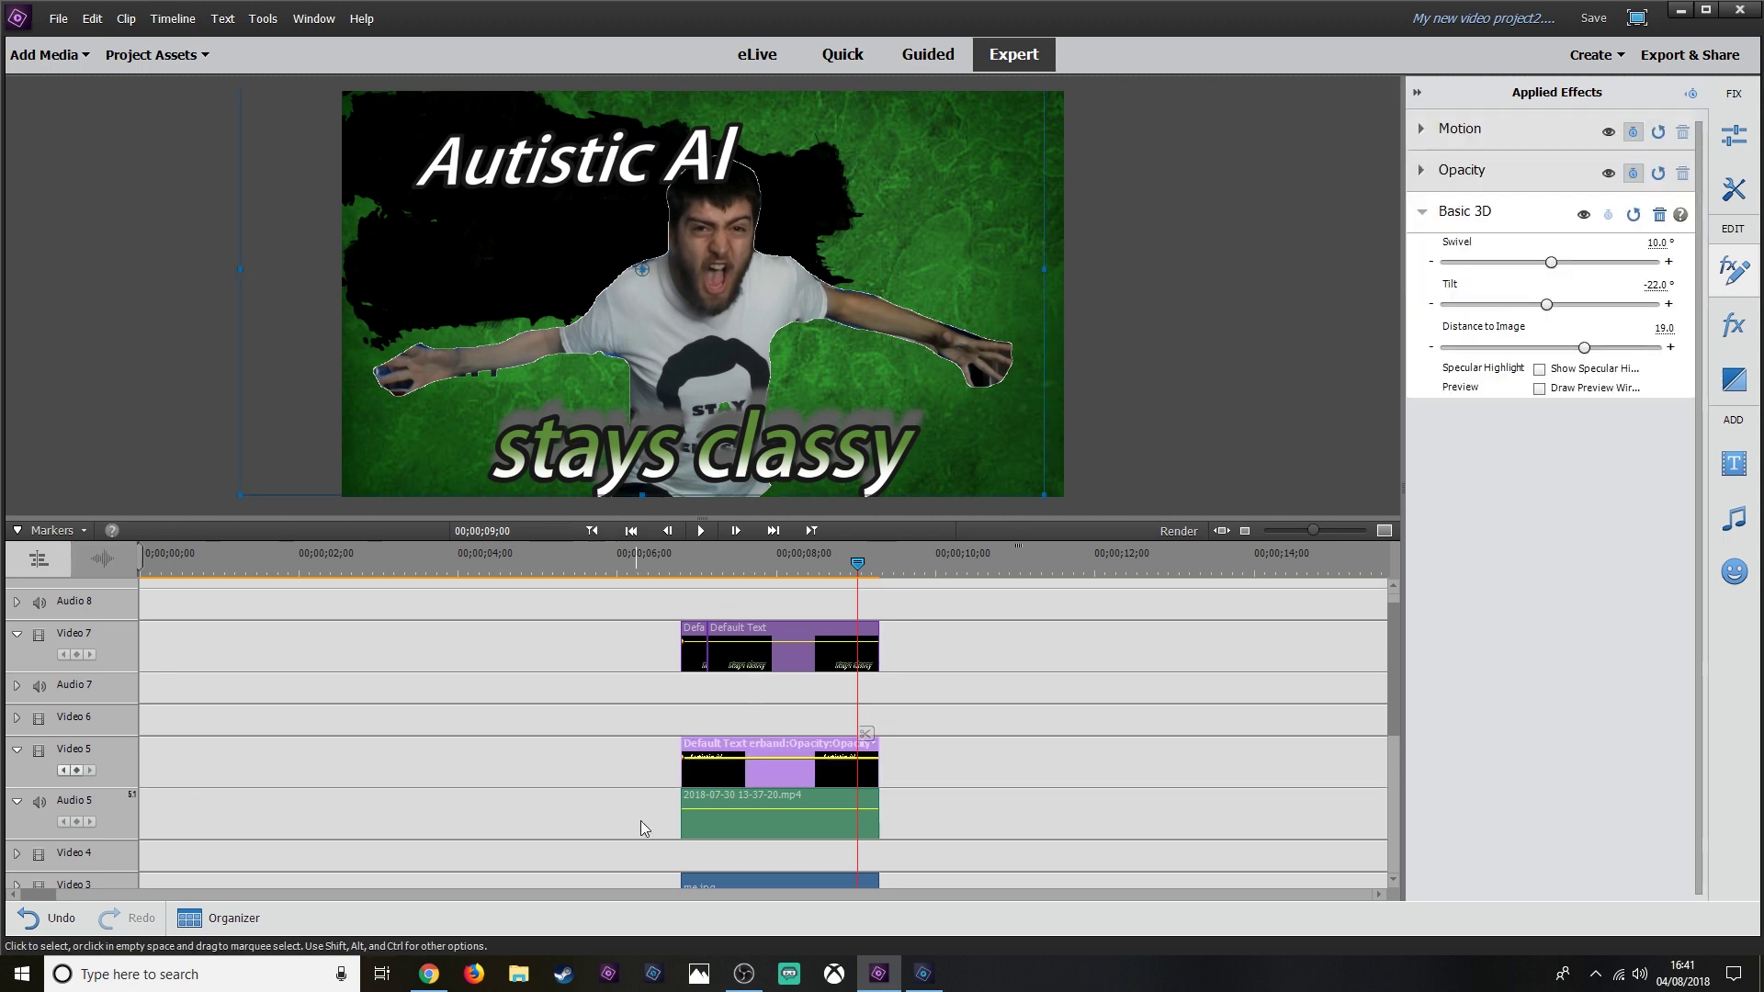
left_click(678, 559)
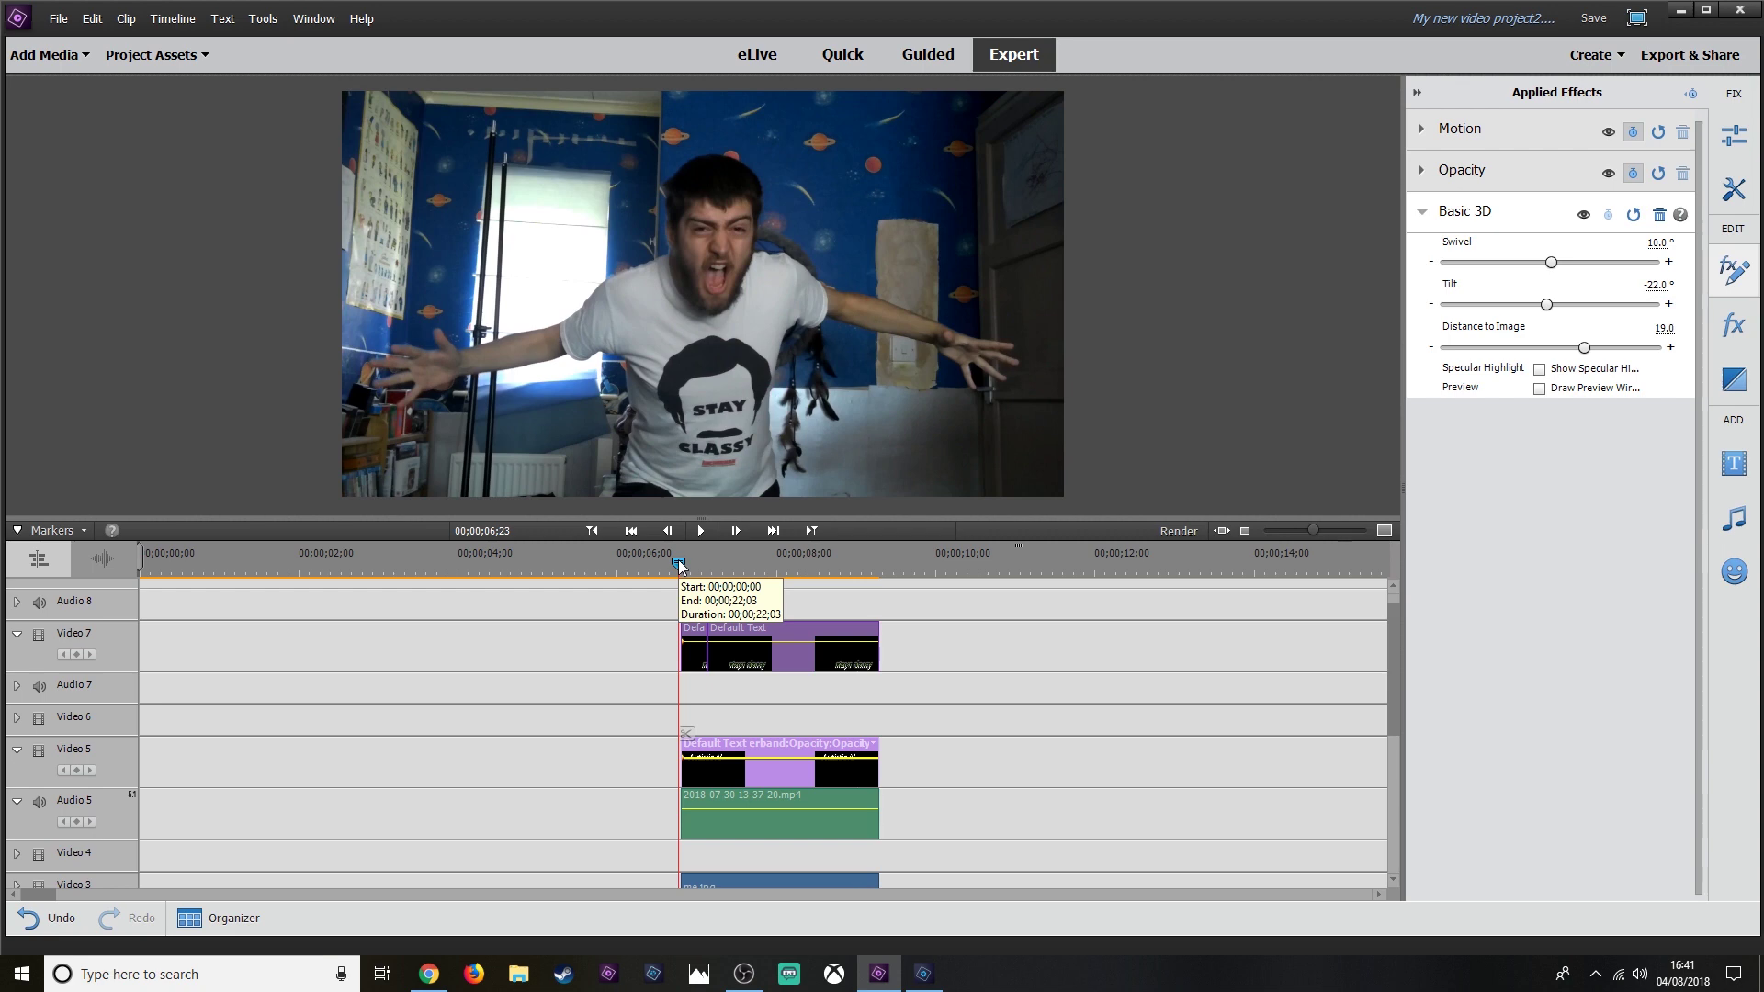
key("Right")
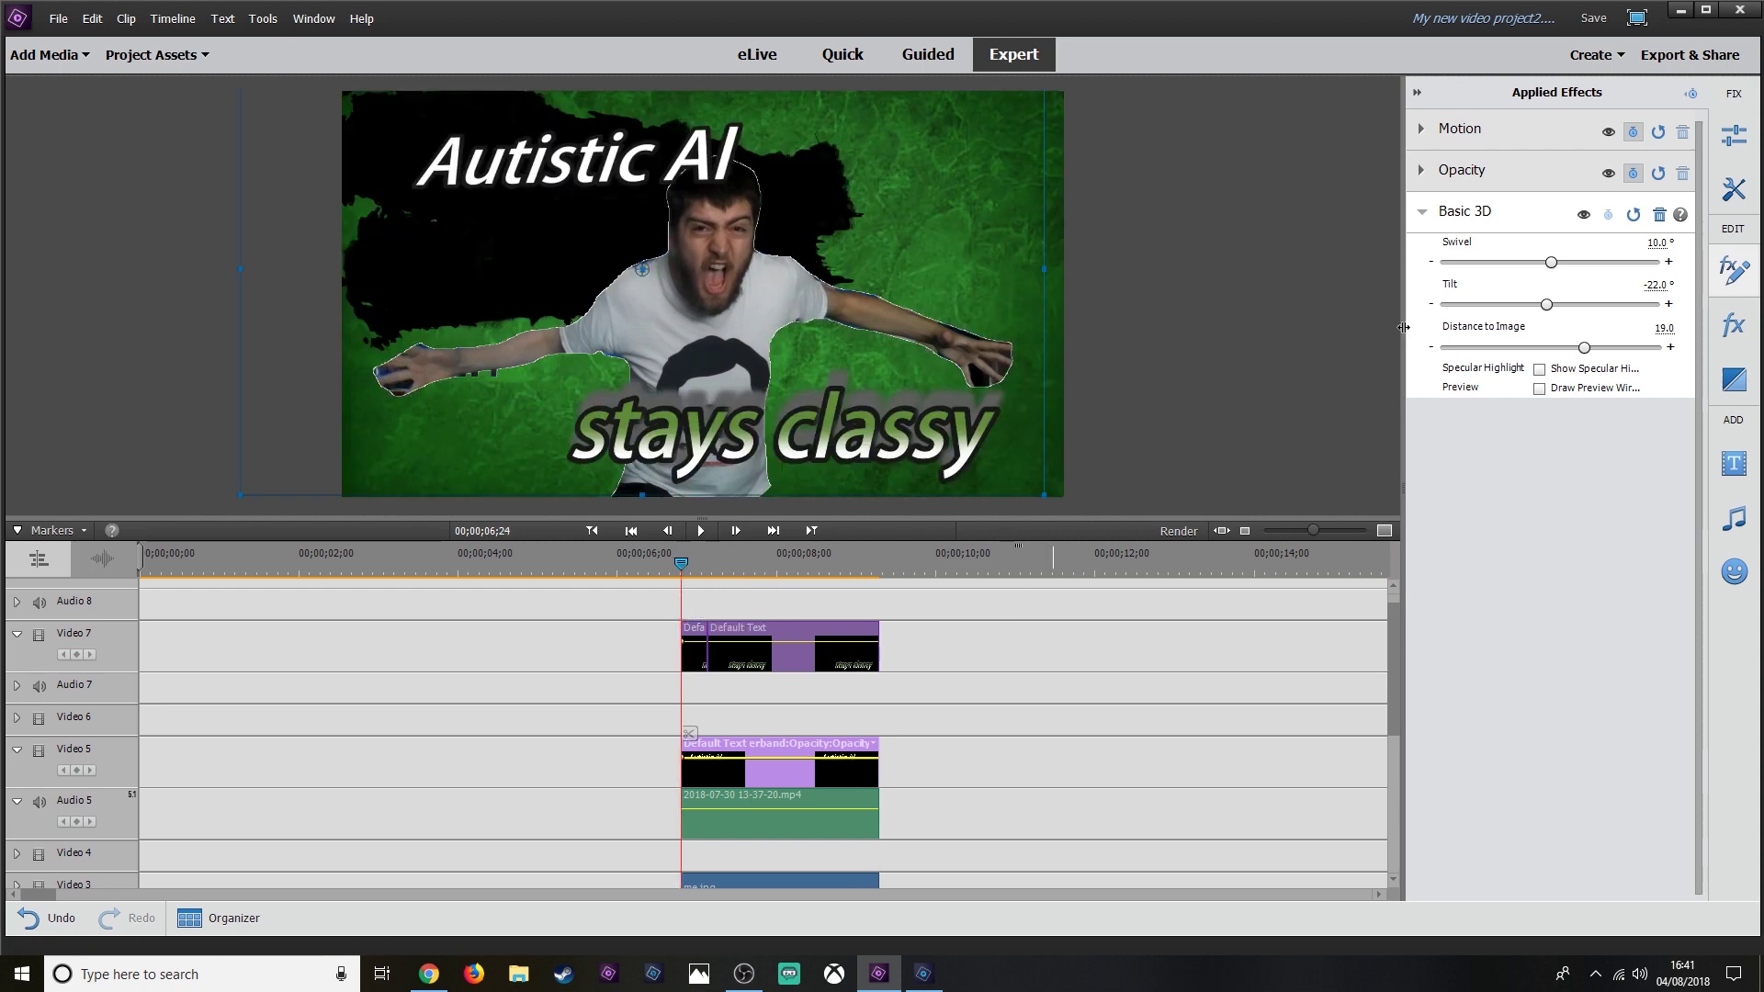
left_click(1508, 140)
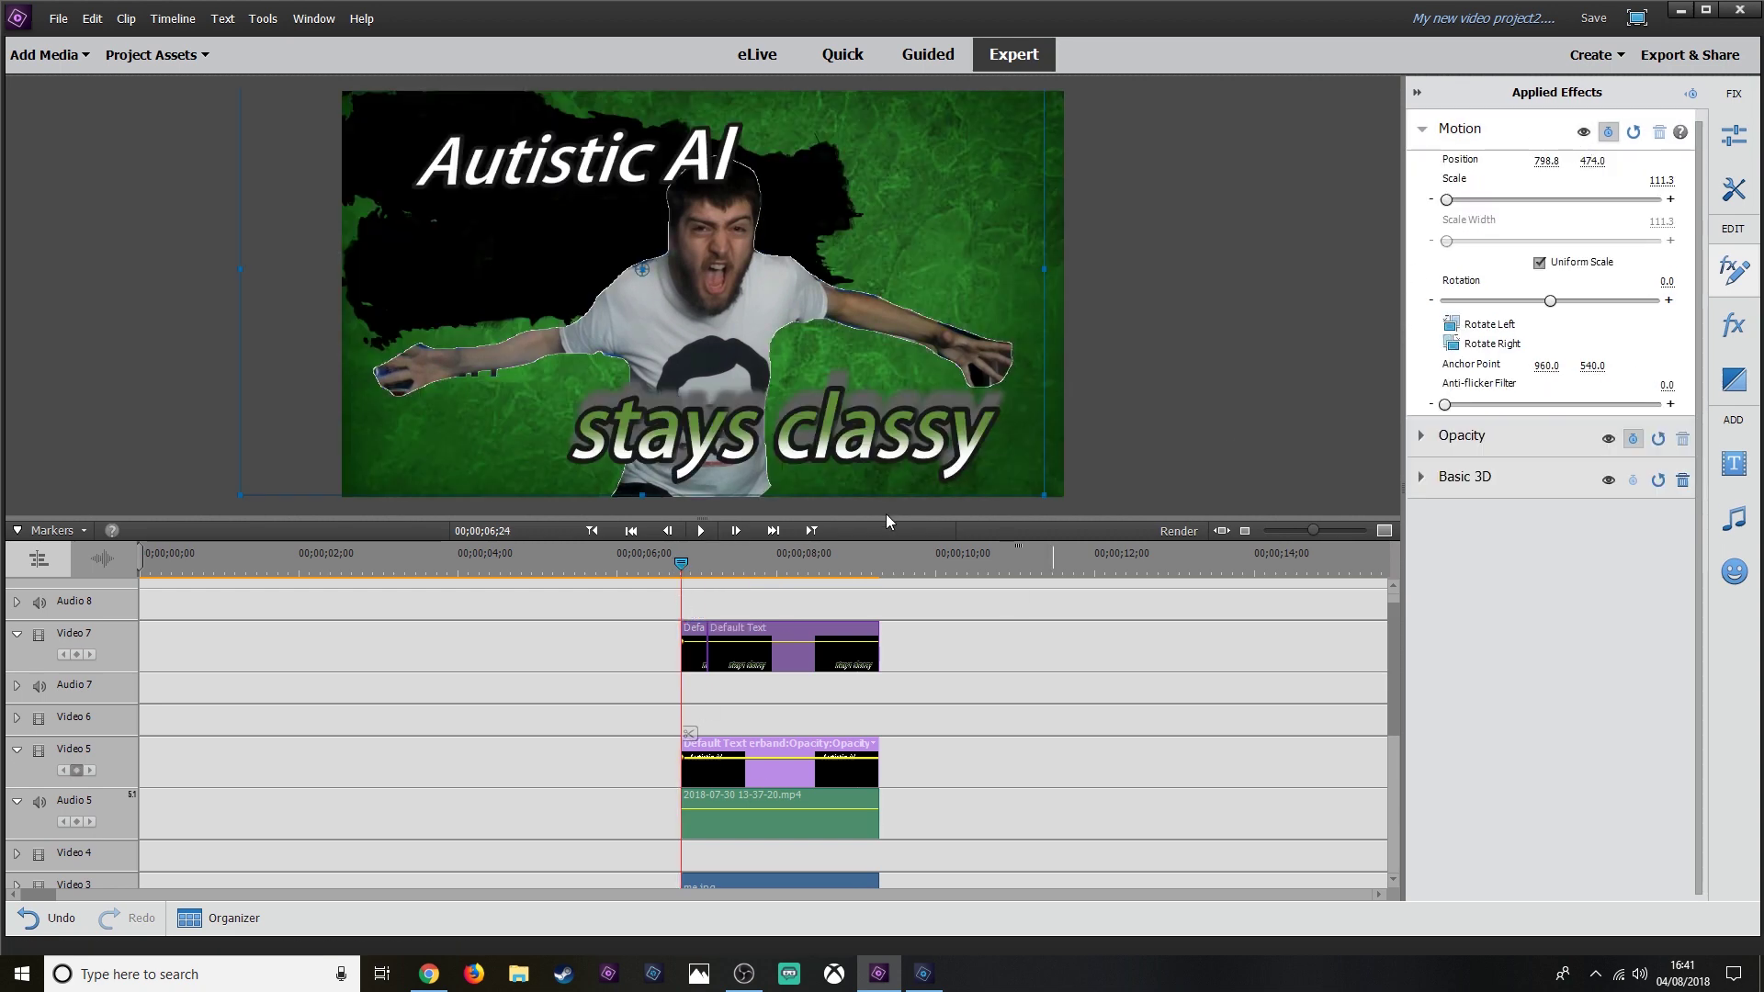
left_click(874, 561)
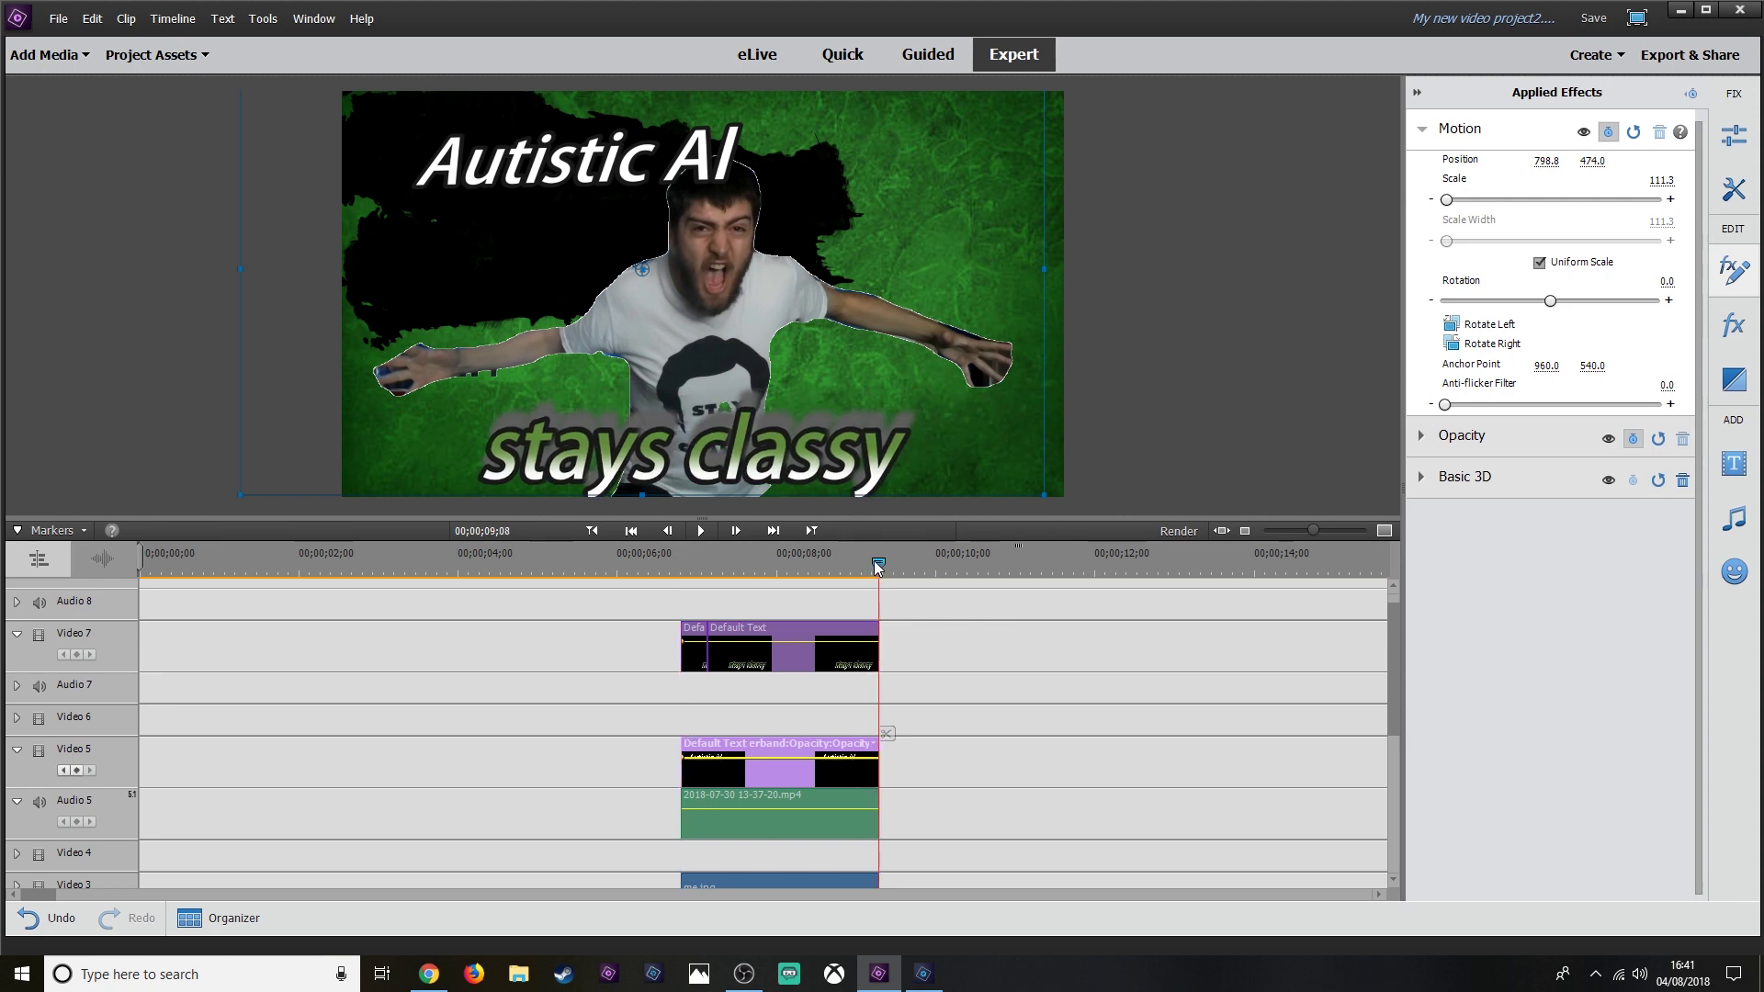
left_click_drag(737, 371, 768, 378)
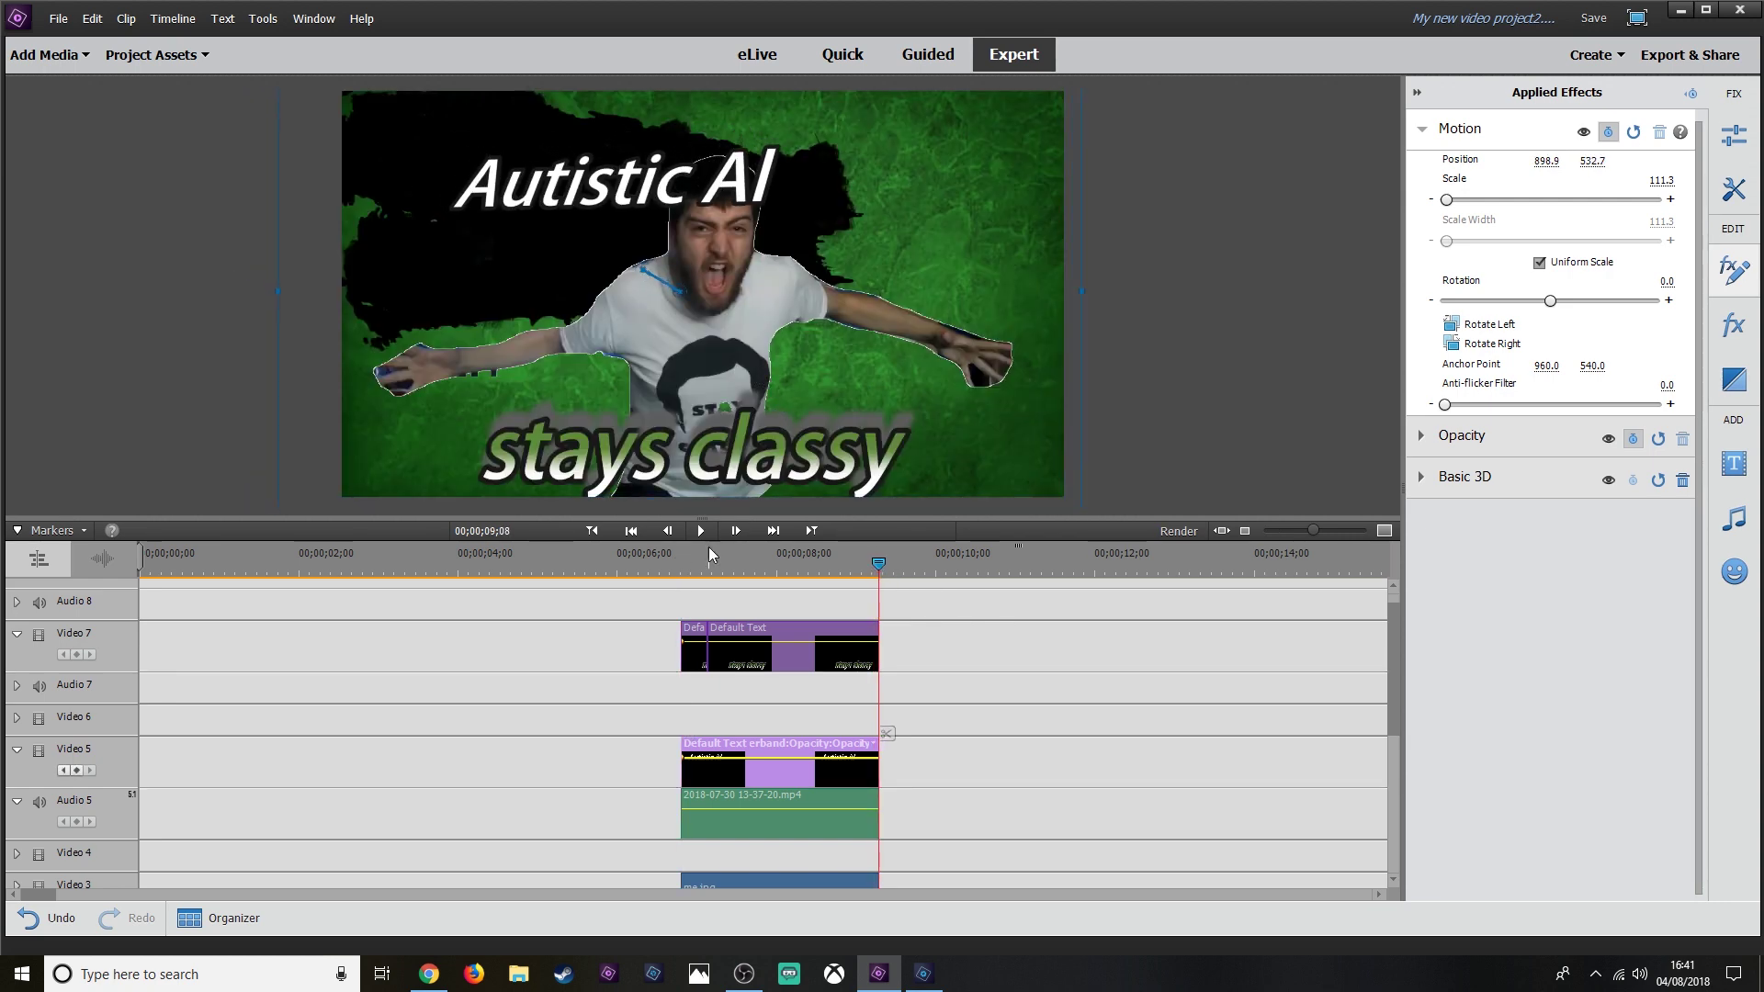
left_click(680, 565)
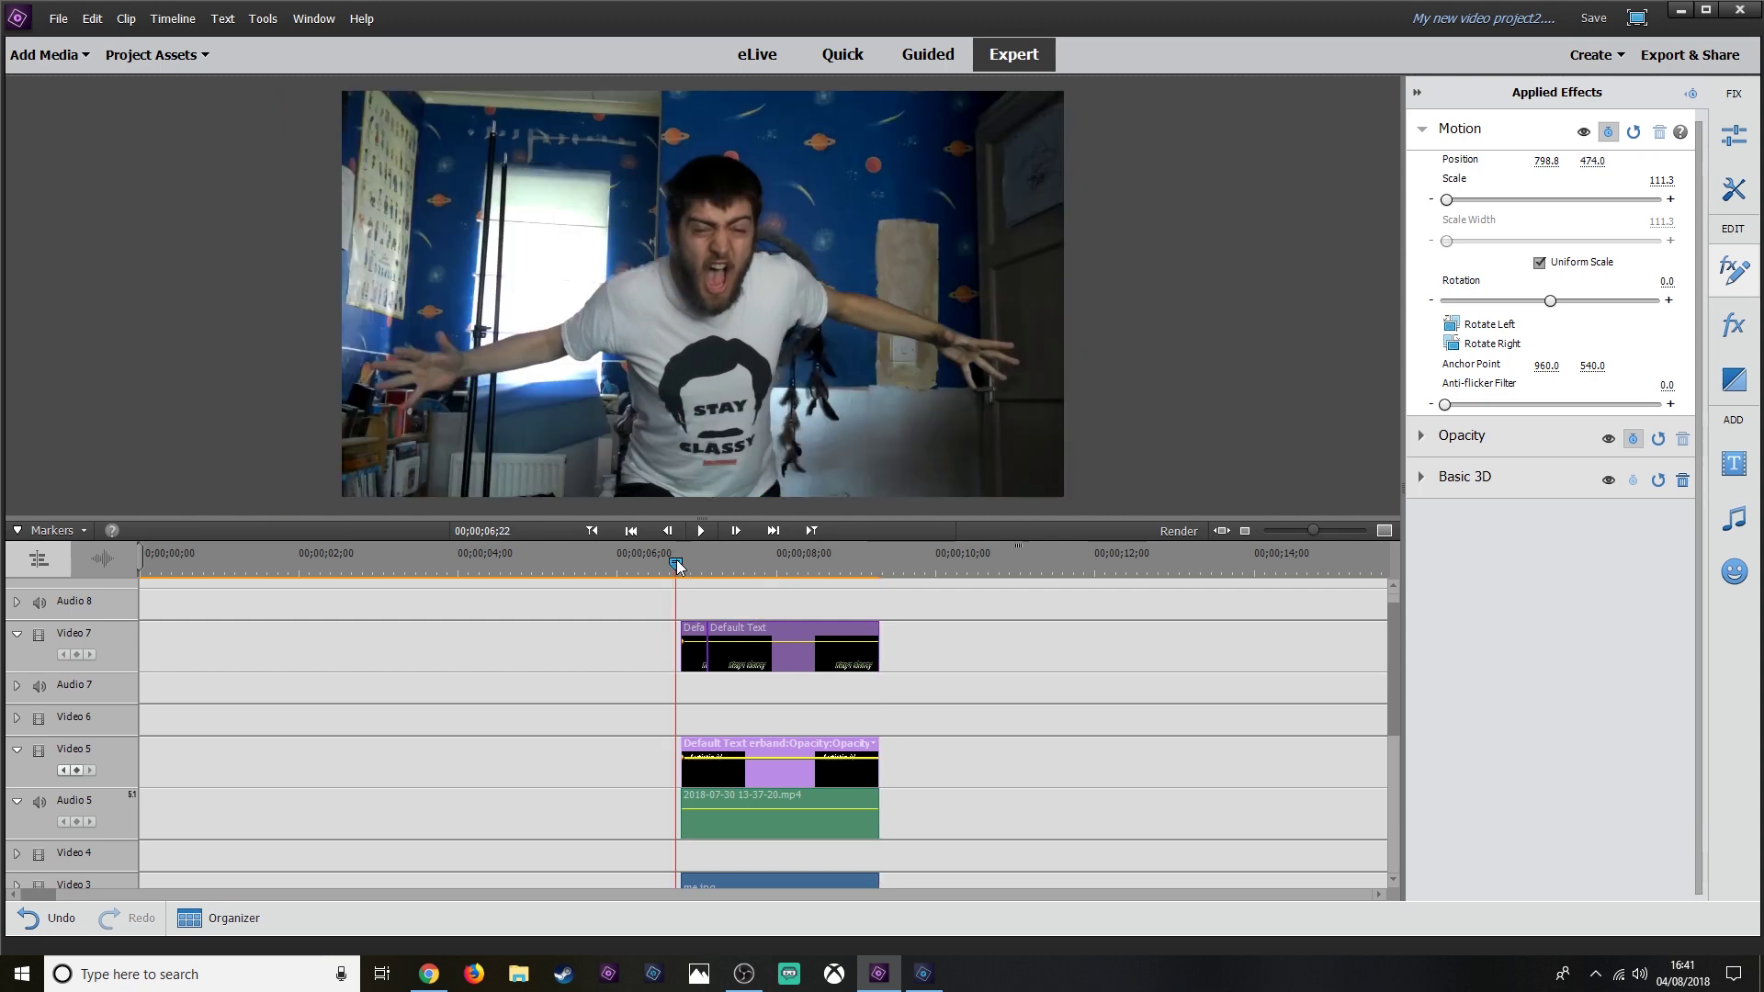
key("space")
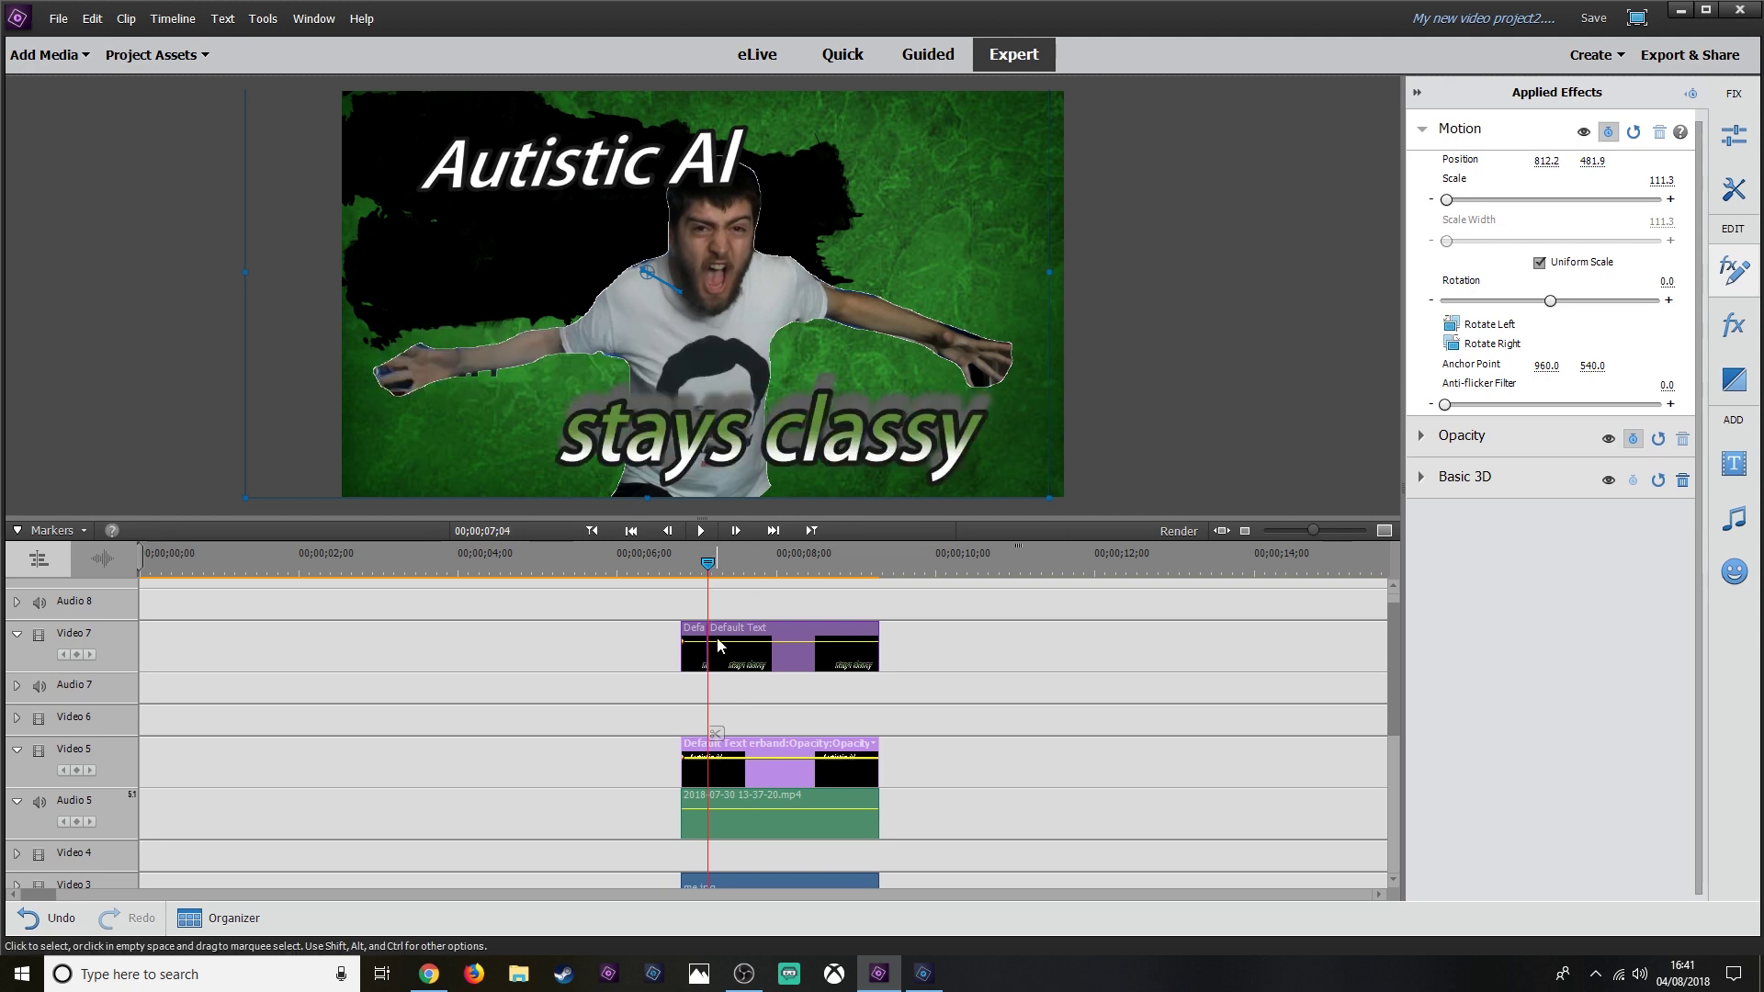
left_click(693, 770)
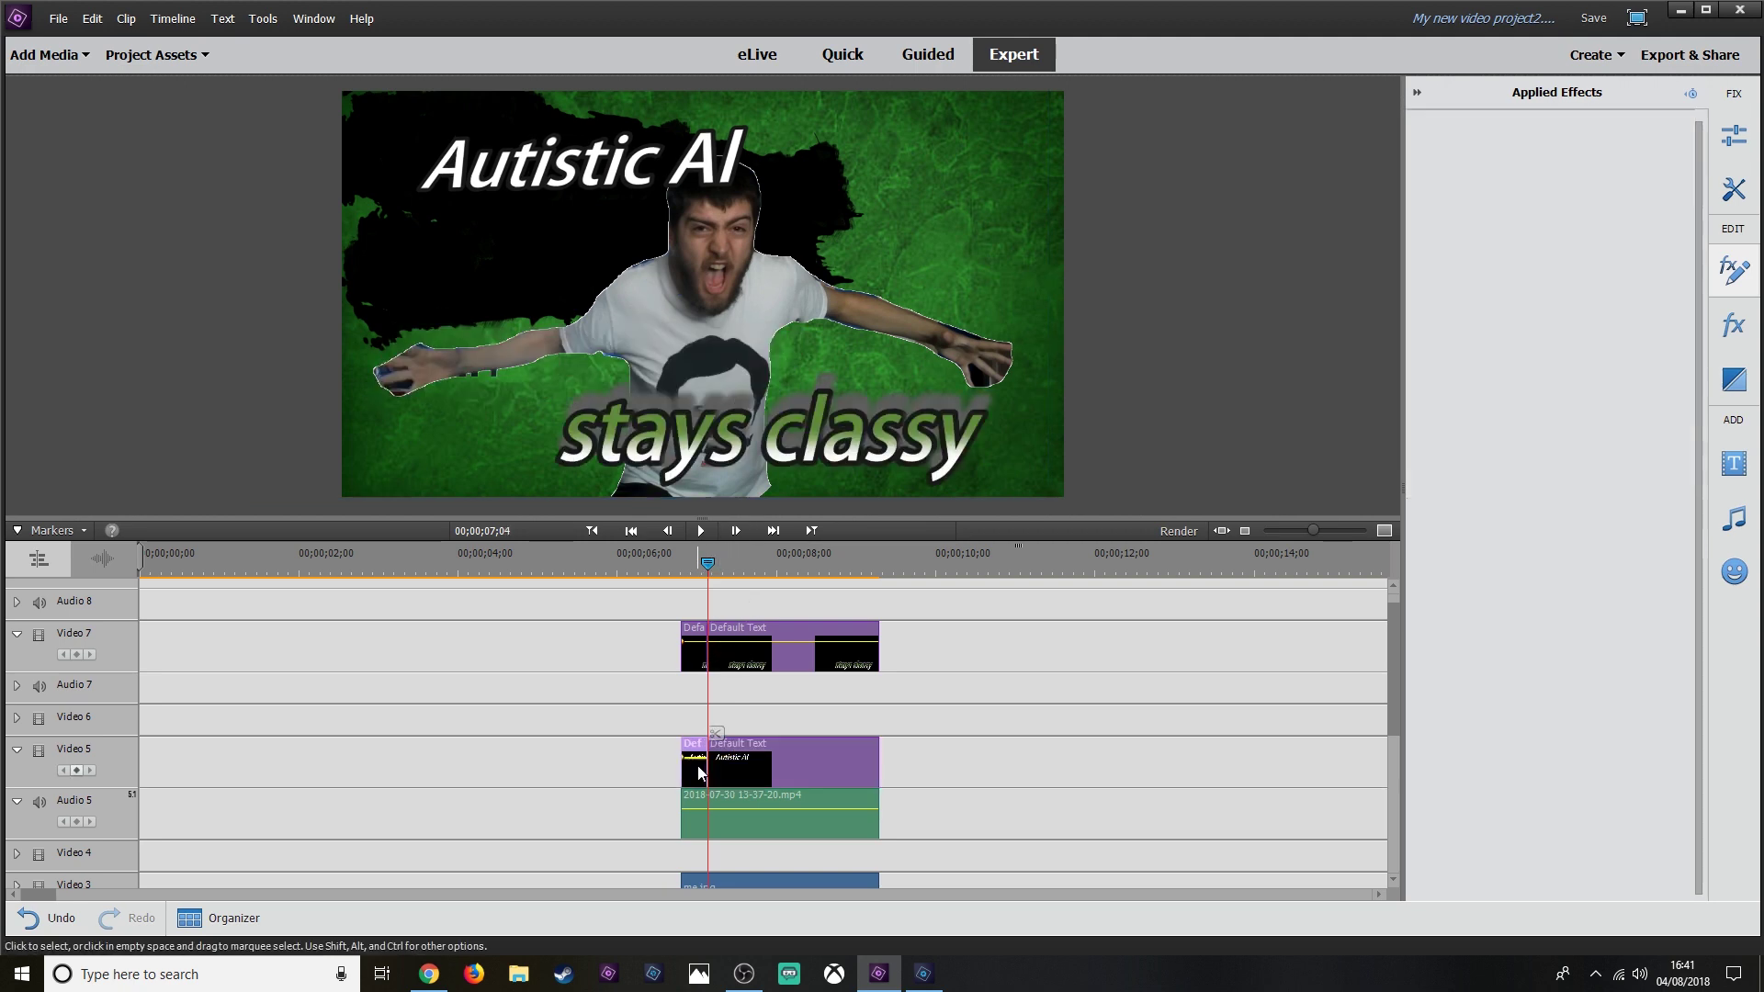
At 06;24, delete the Autistic Al title's old motion keyframes and re-enable animation.
left_click(677, 563)
left_click_drag(676, 561, 680, 561)
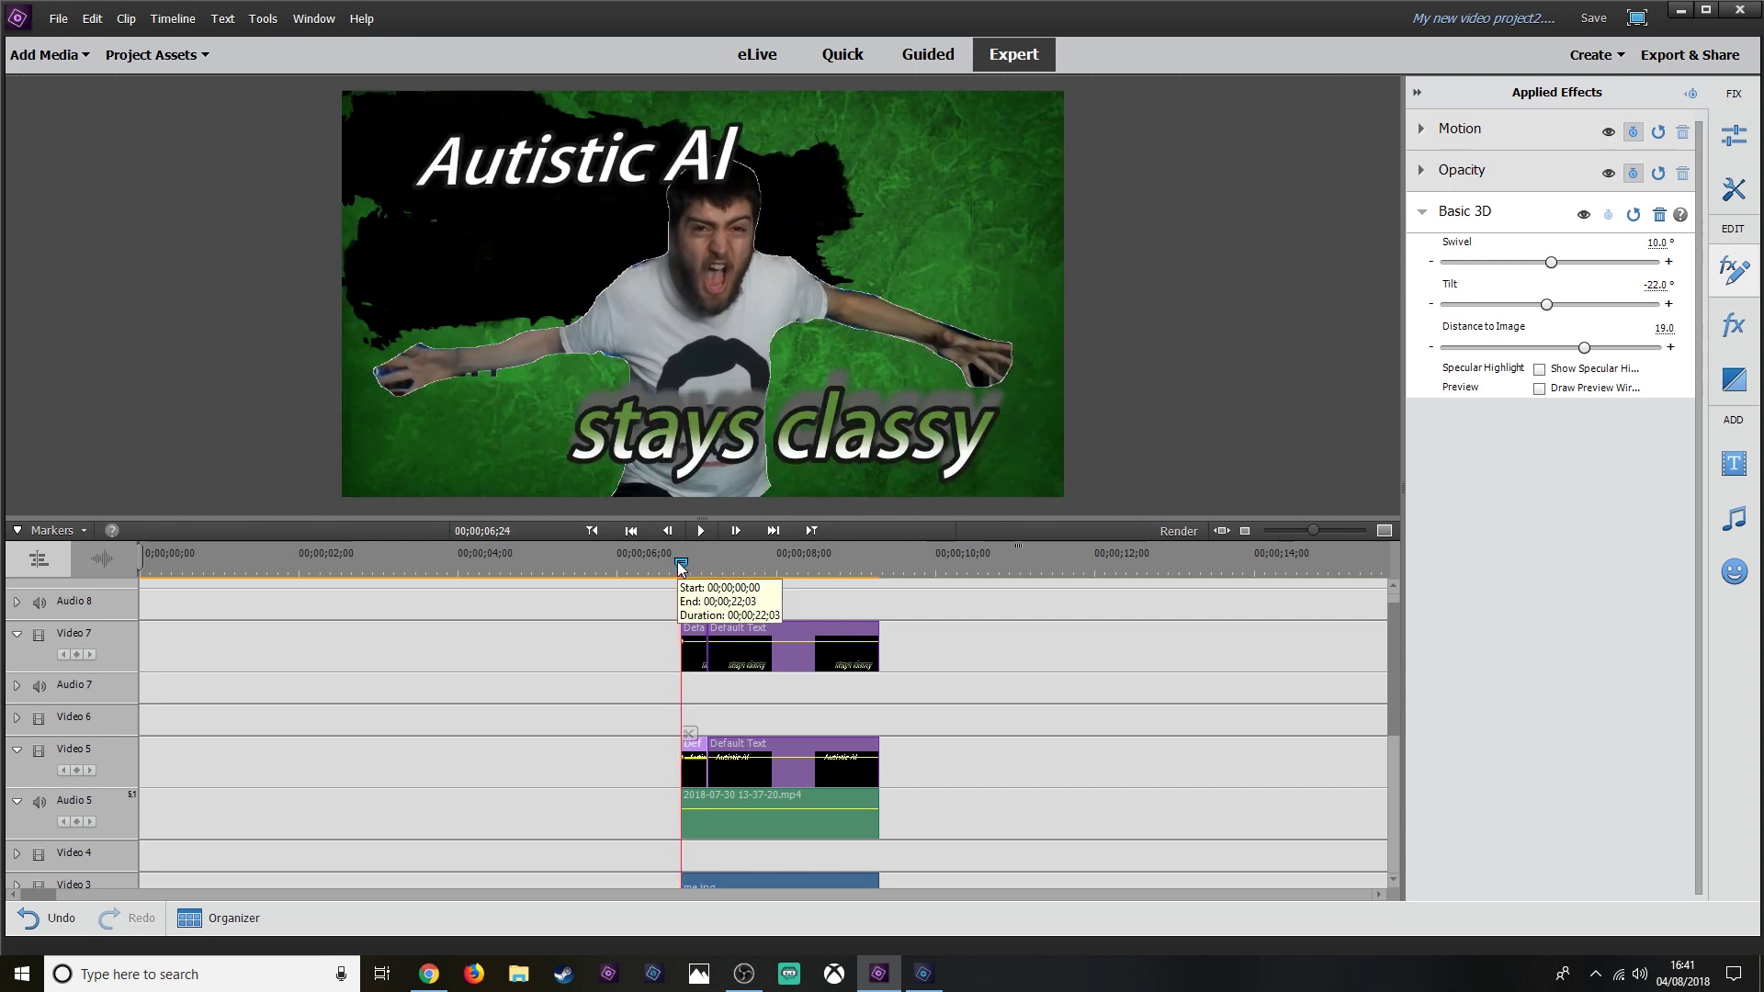
left_click(1473, 141)
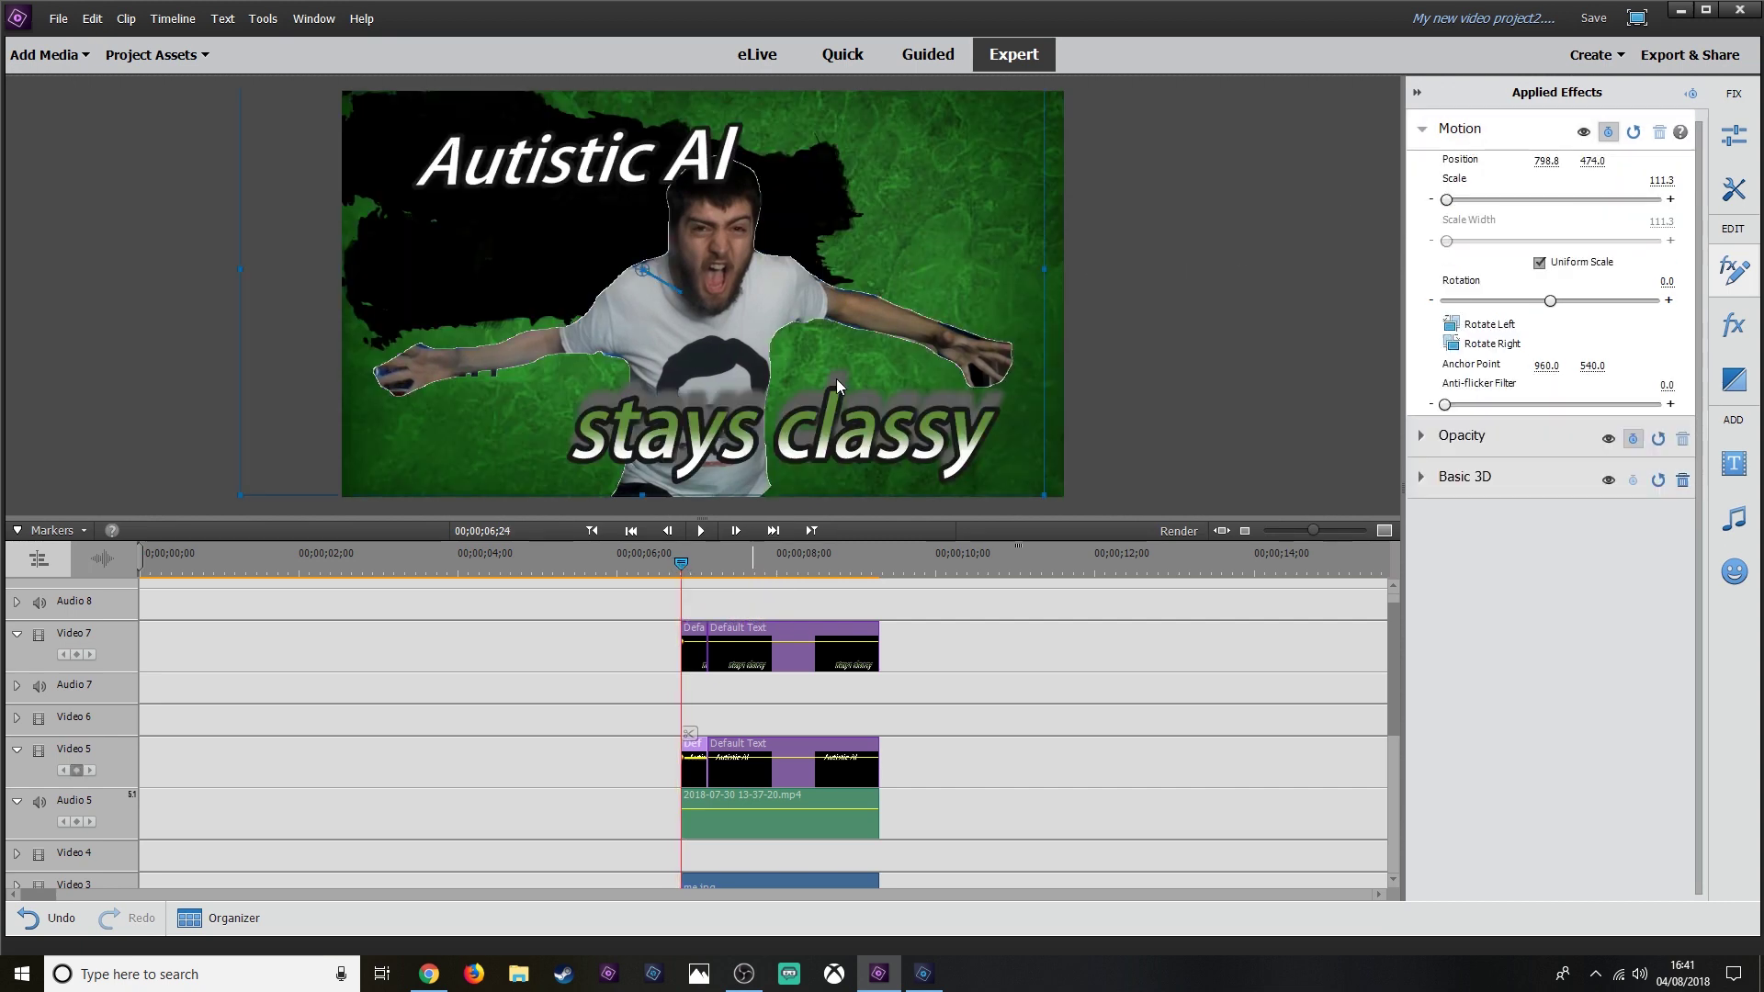
left_click_drag(835, 316, 835, 314)
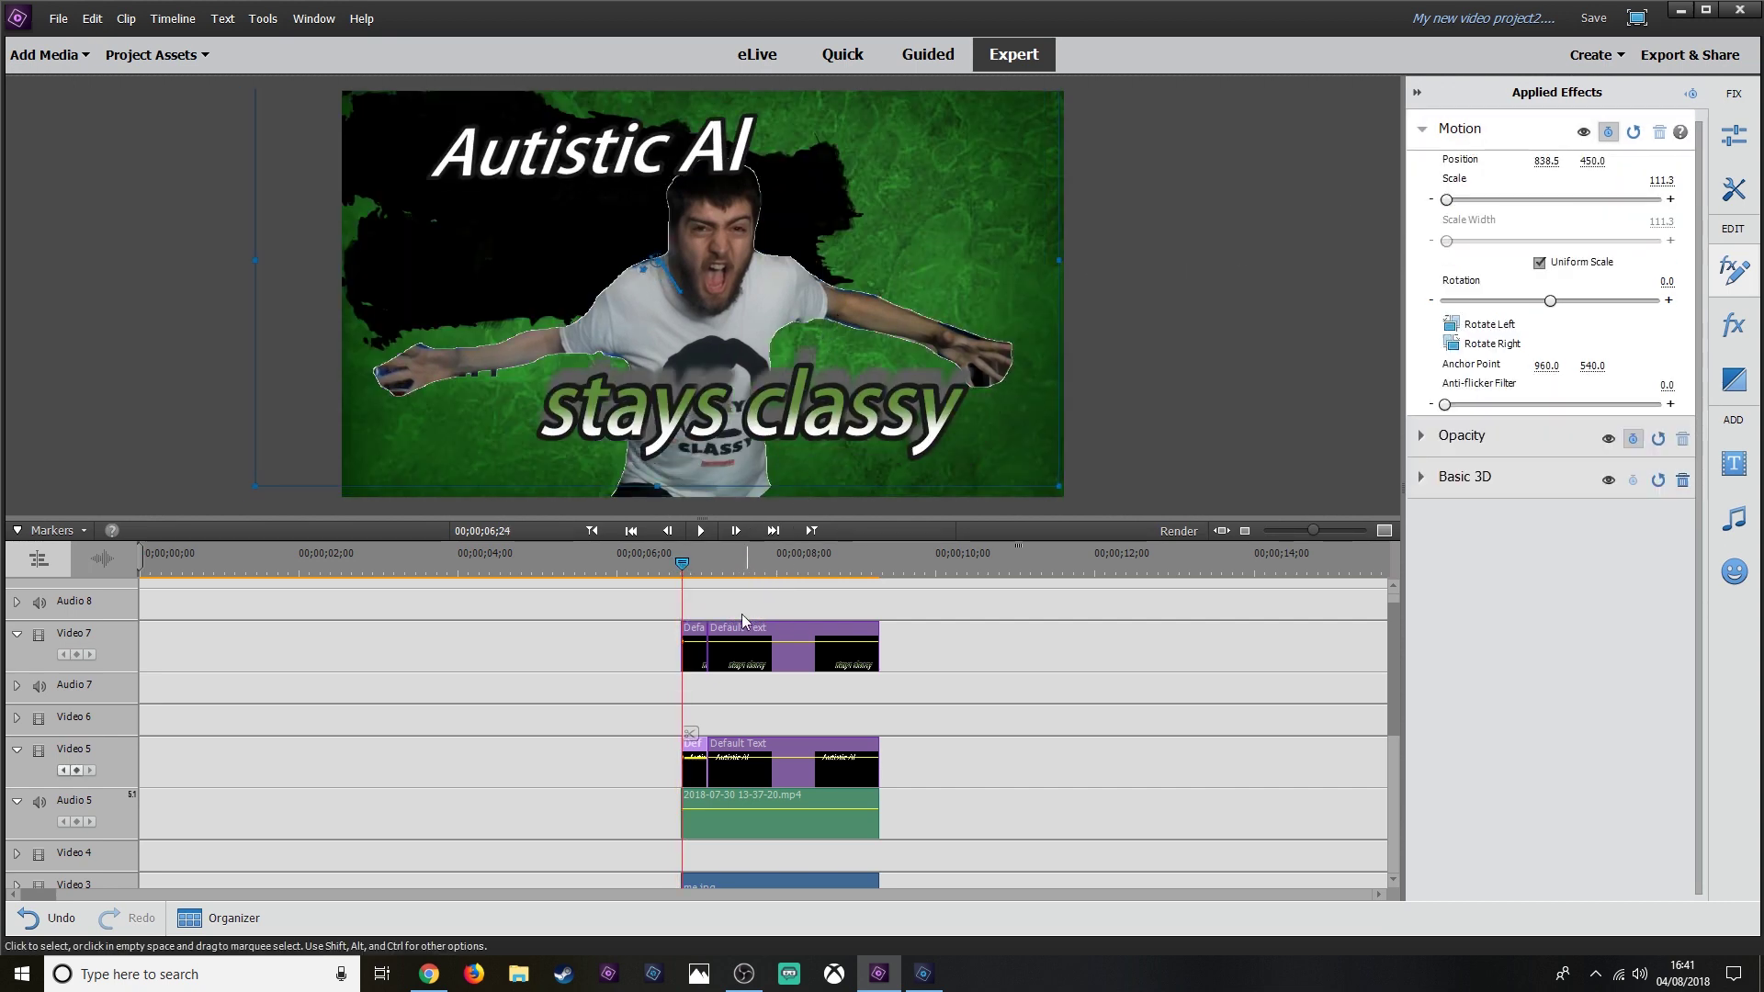
left_click(1607, 132)
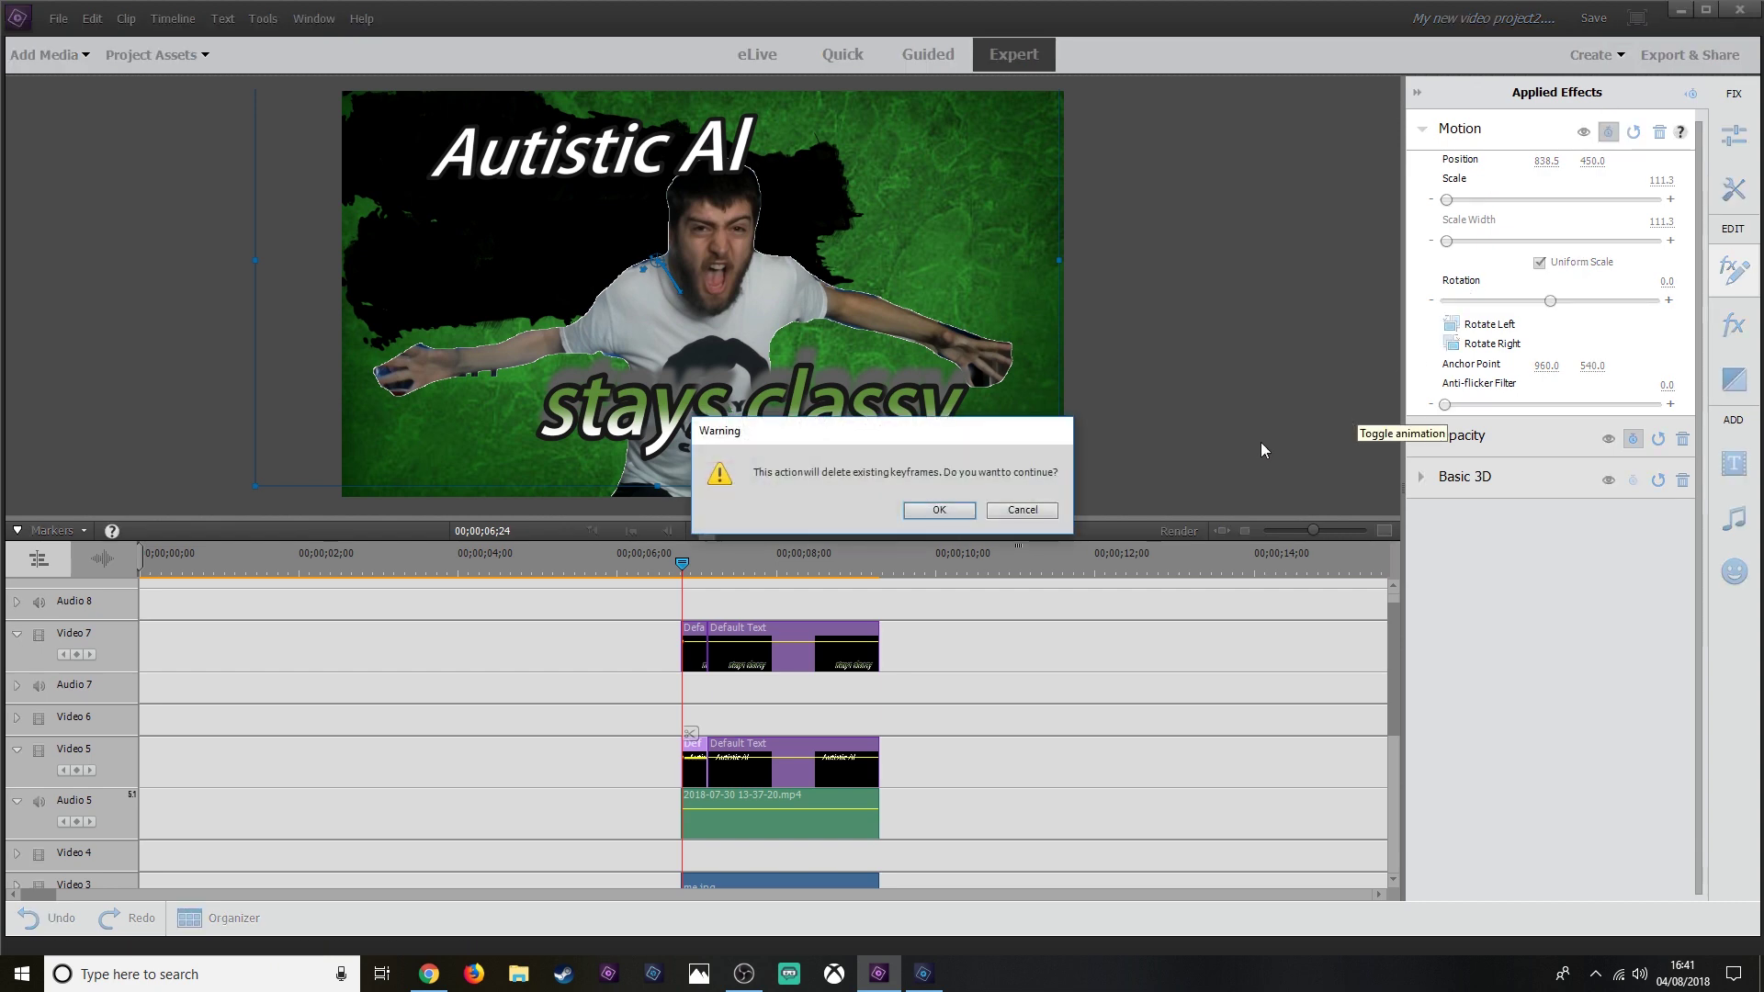
left_click(952, 510)
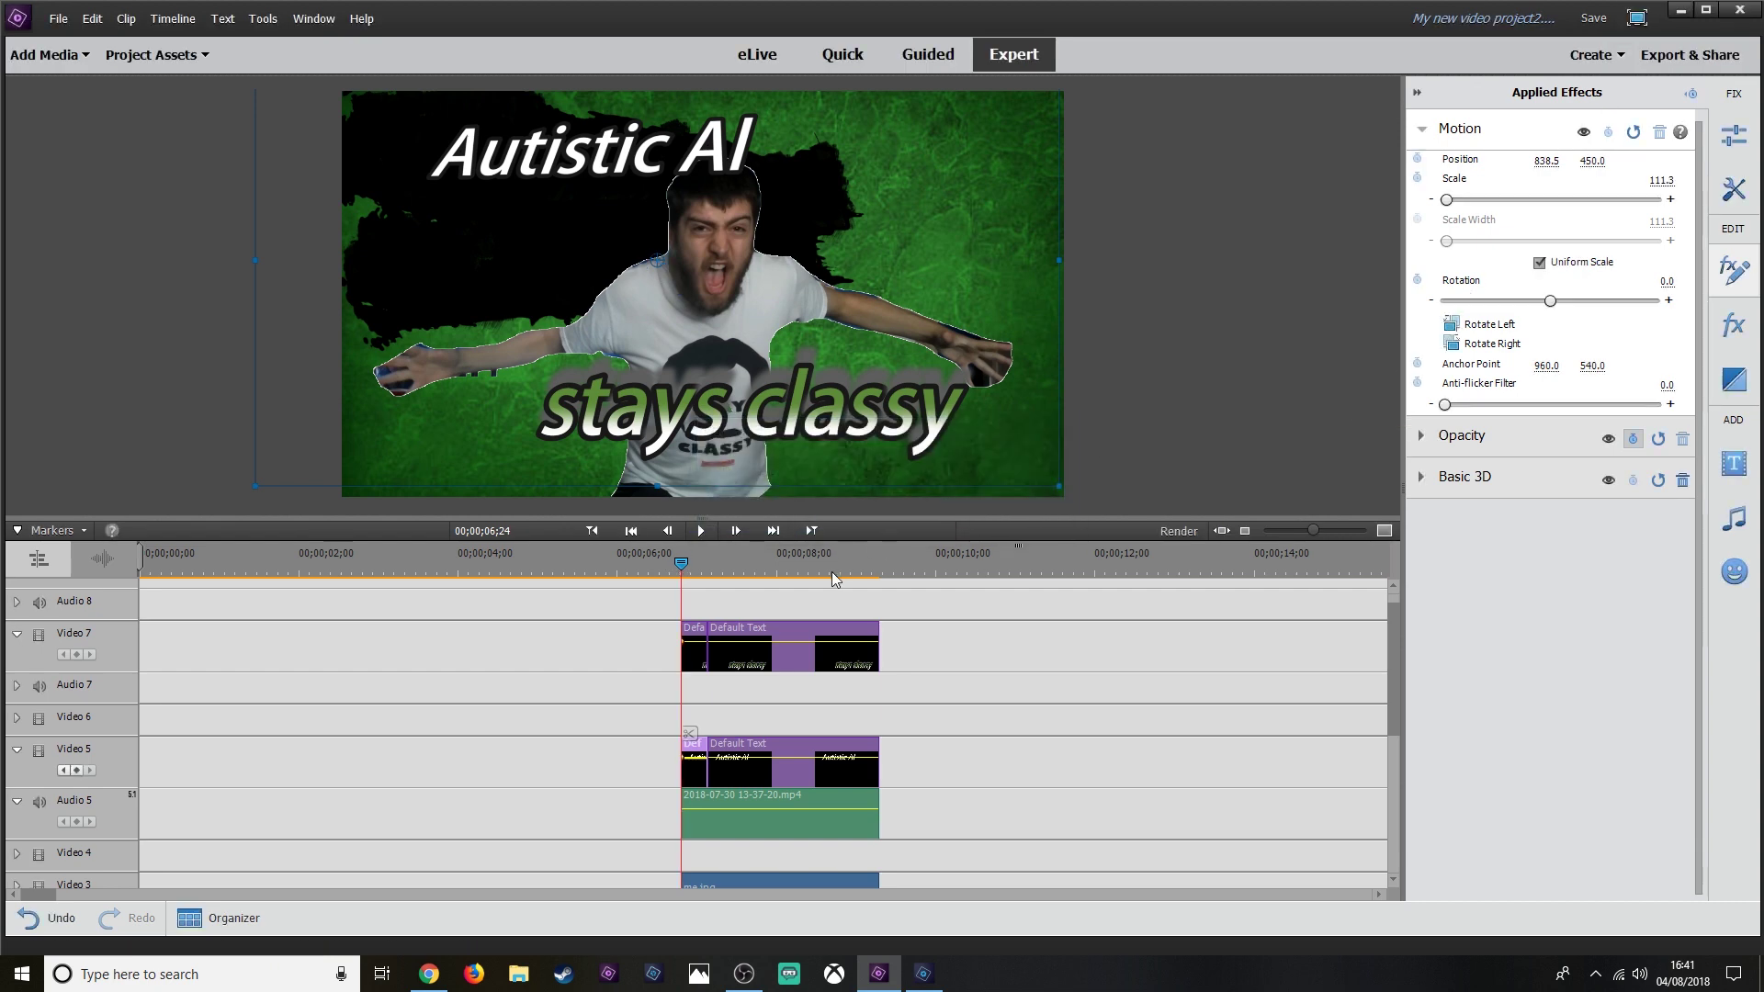
left_click(1608, 131)
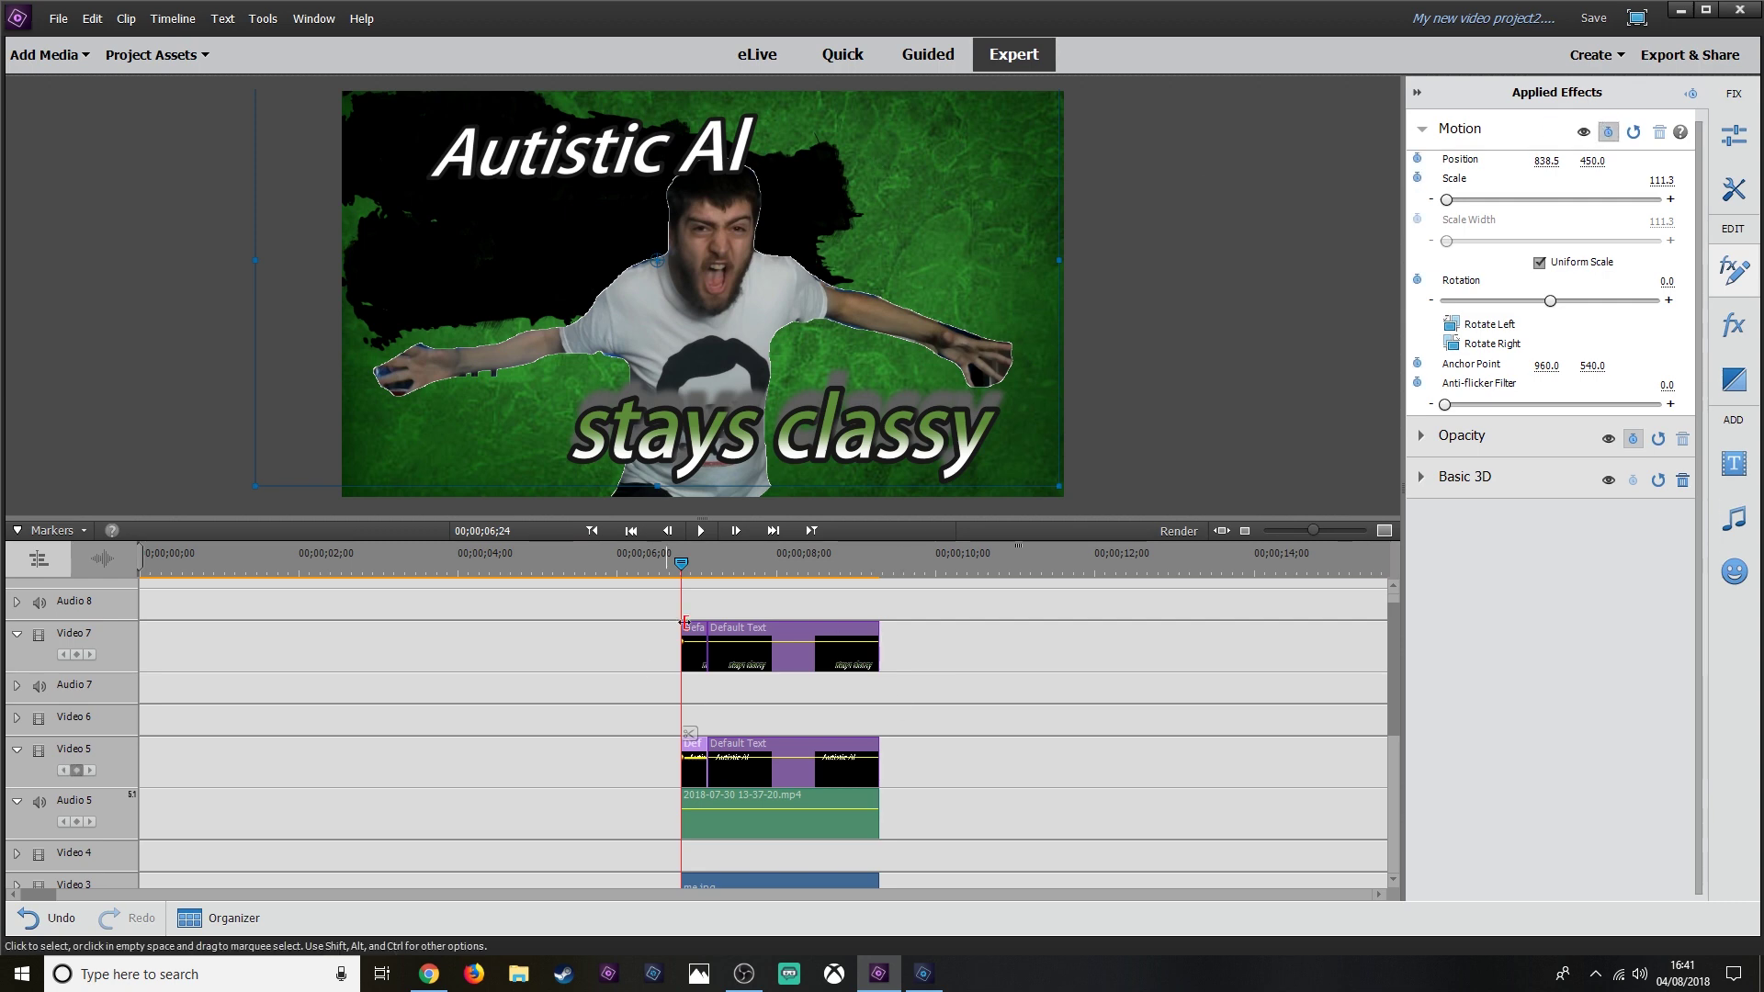
Key the Autistic Al title to new positions at 06;26, 06;27 and 06;28, then play from 06;20.
key("Right")
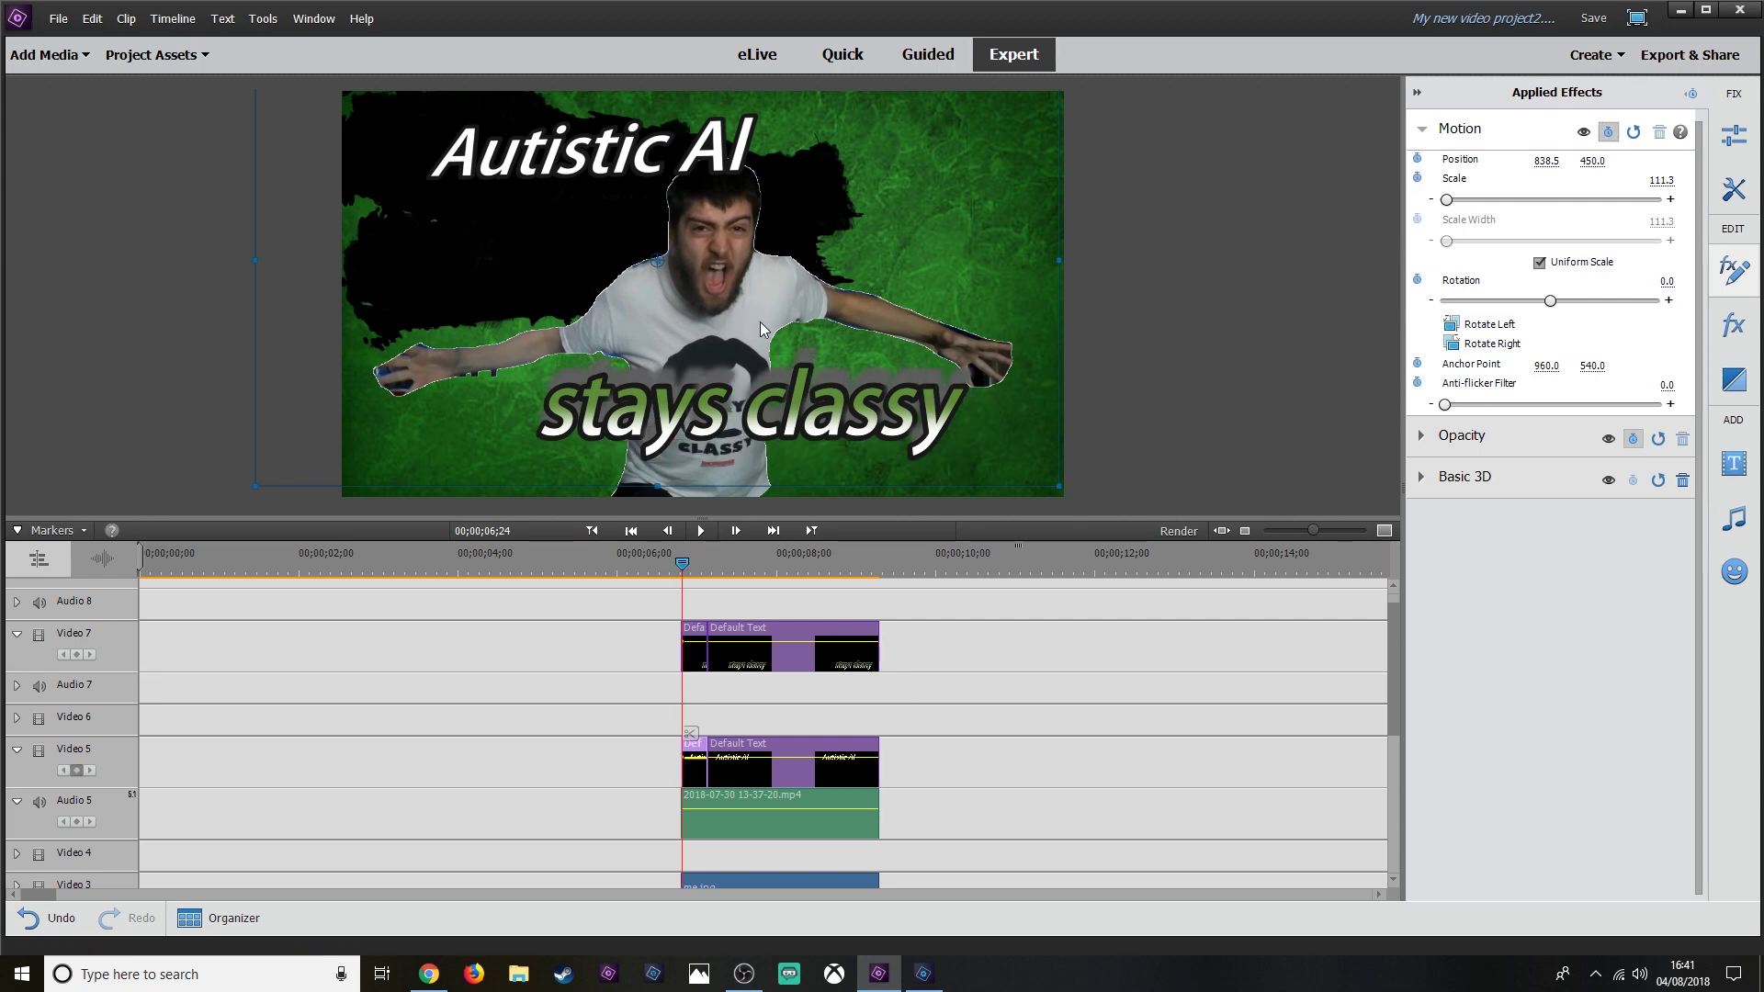
key("Right")
left_click_drag(824, 213, 727, 334)
key("Right")
left_click_drag(897, 224, 786, 366)
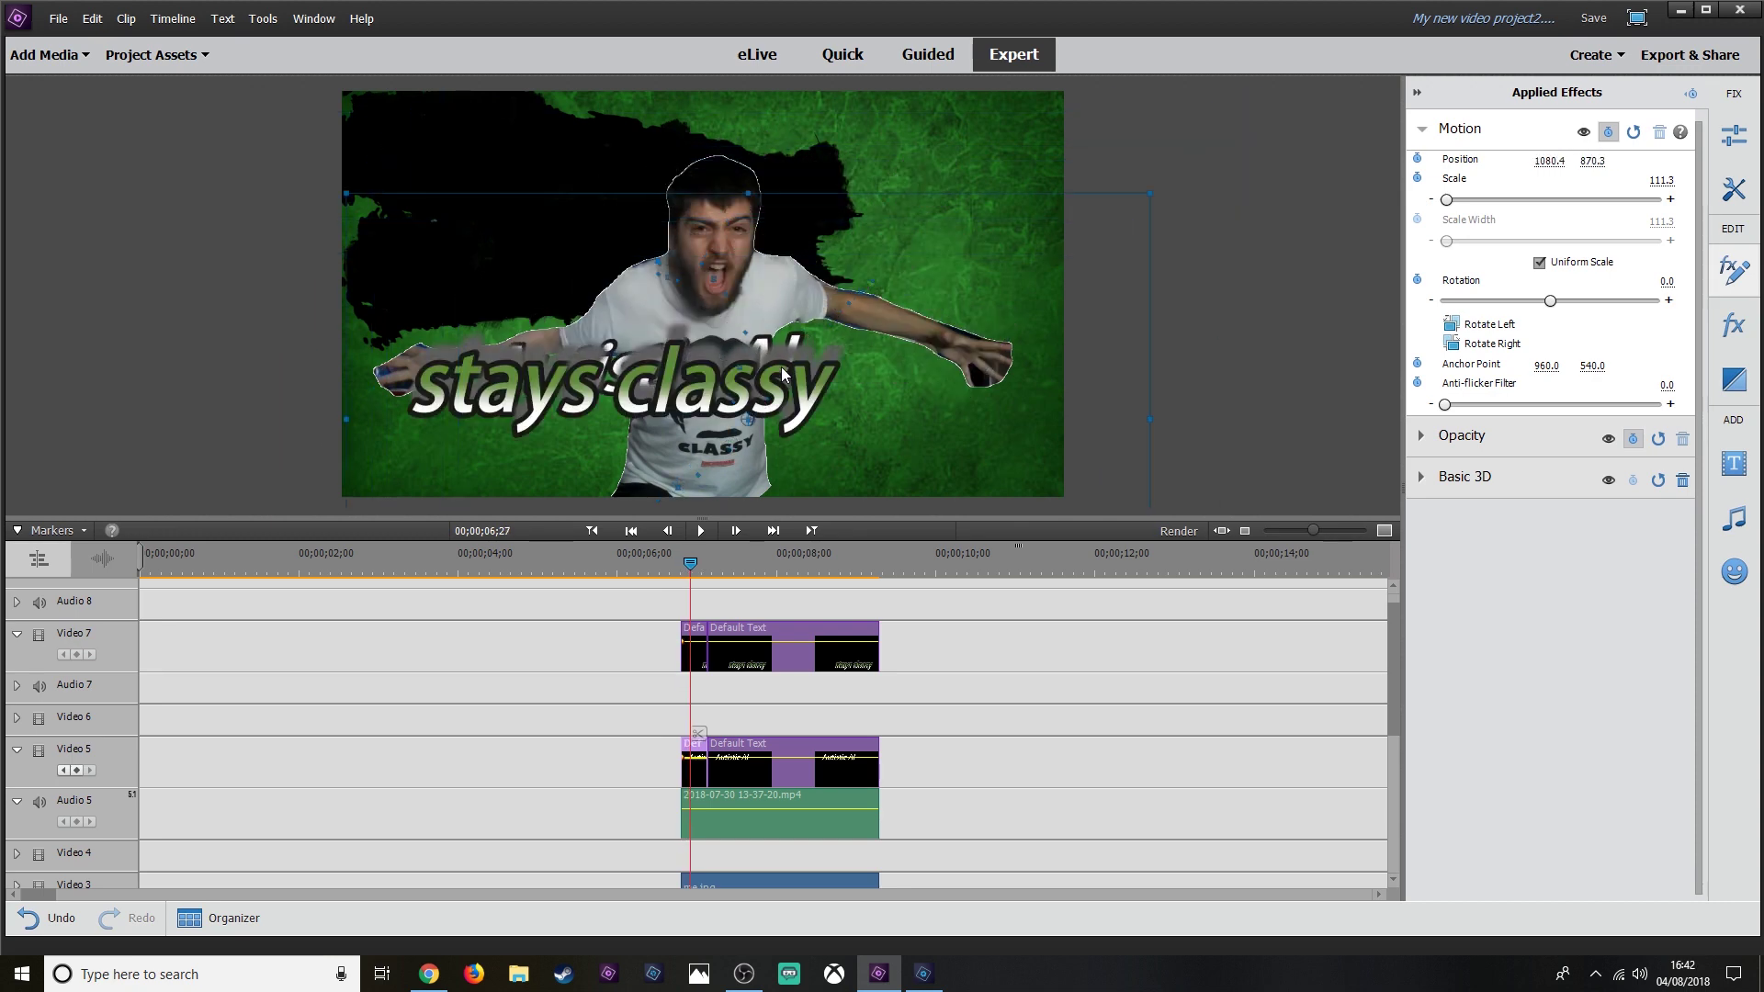
key("Right")
left_click_drag(911, 261, 941, 285)
left_click_drag(707, 563, 669, 562)
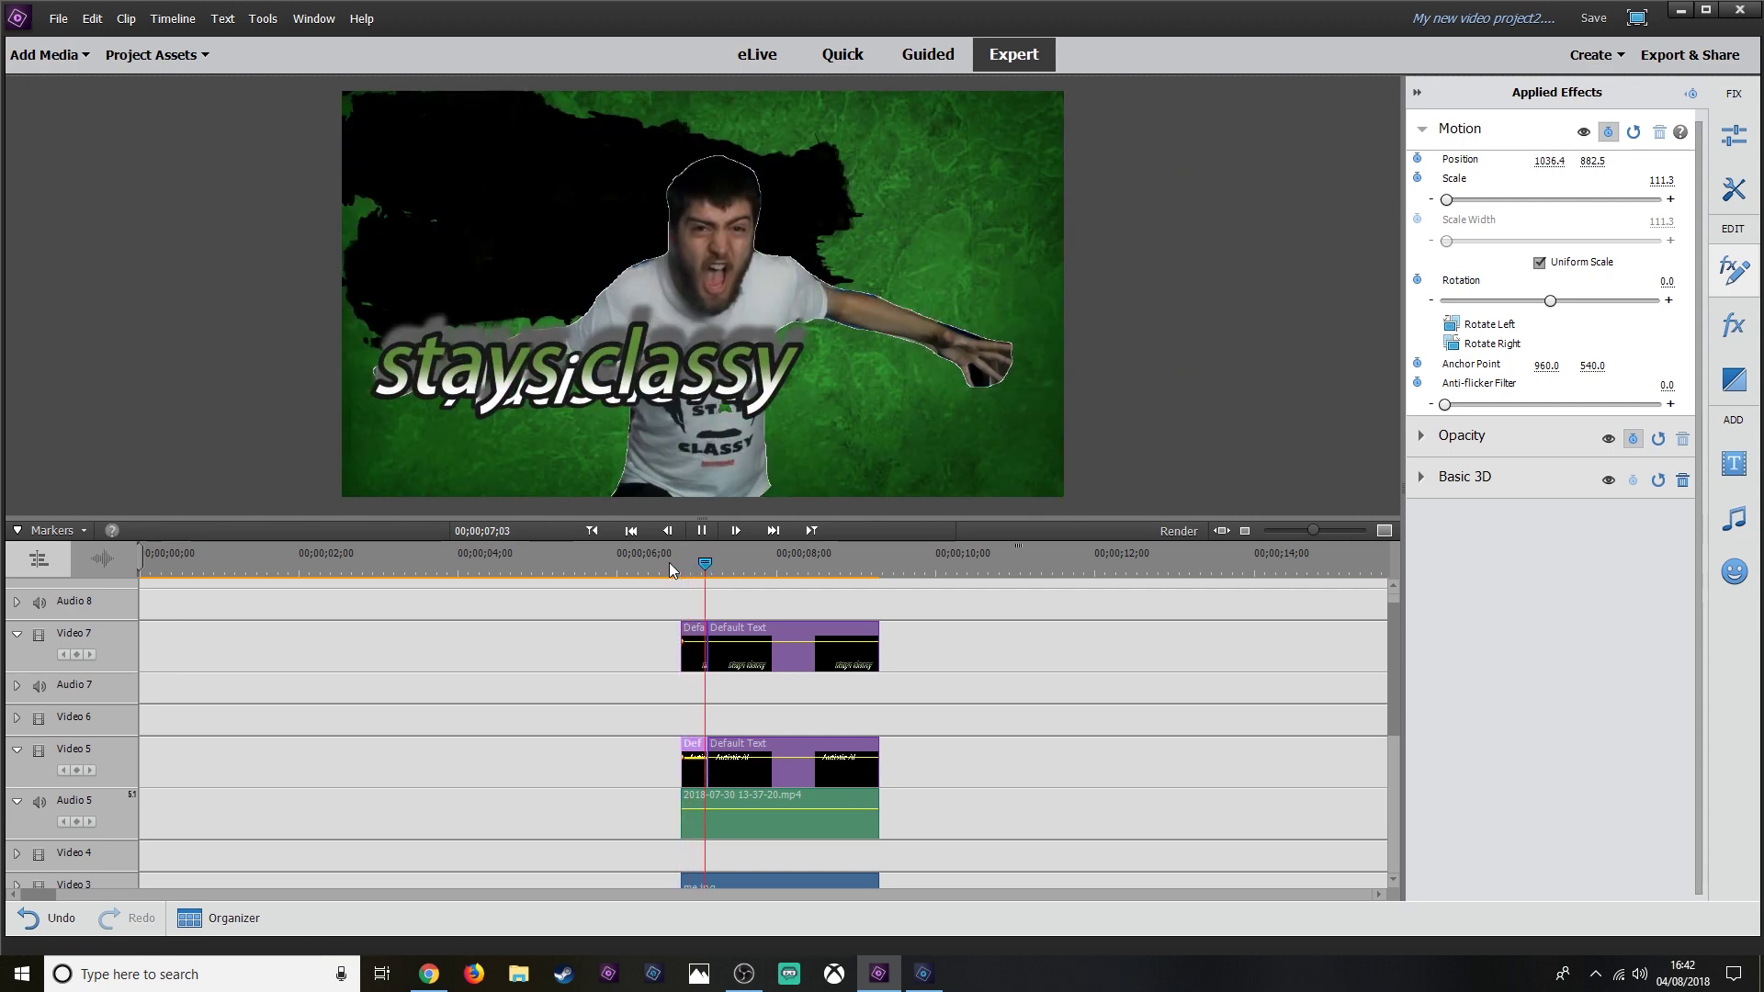
key("space")
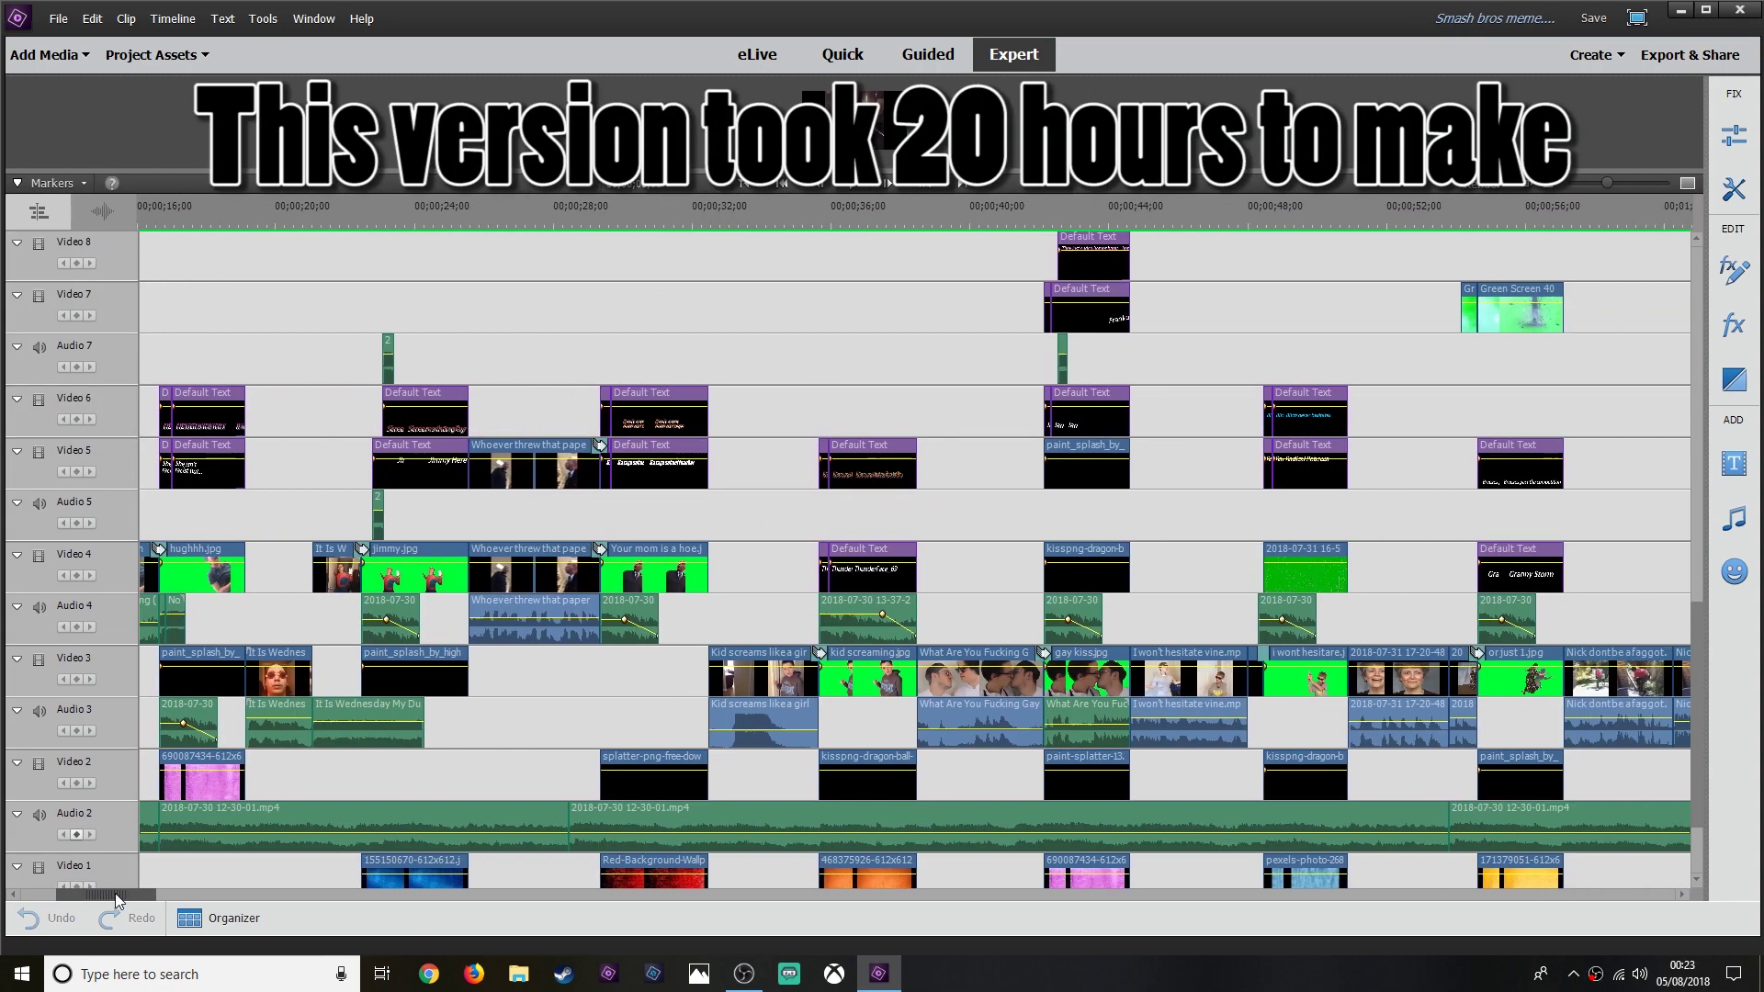
Scroll through the Smash bros meme project's timeline to show image clips stacked up to Video 29.
left_click_drag(158, 893, 325, 890)
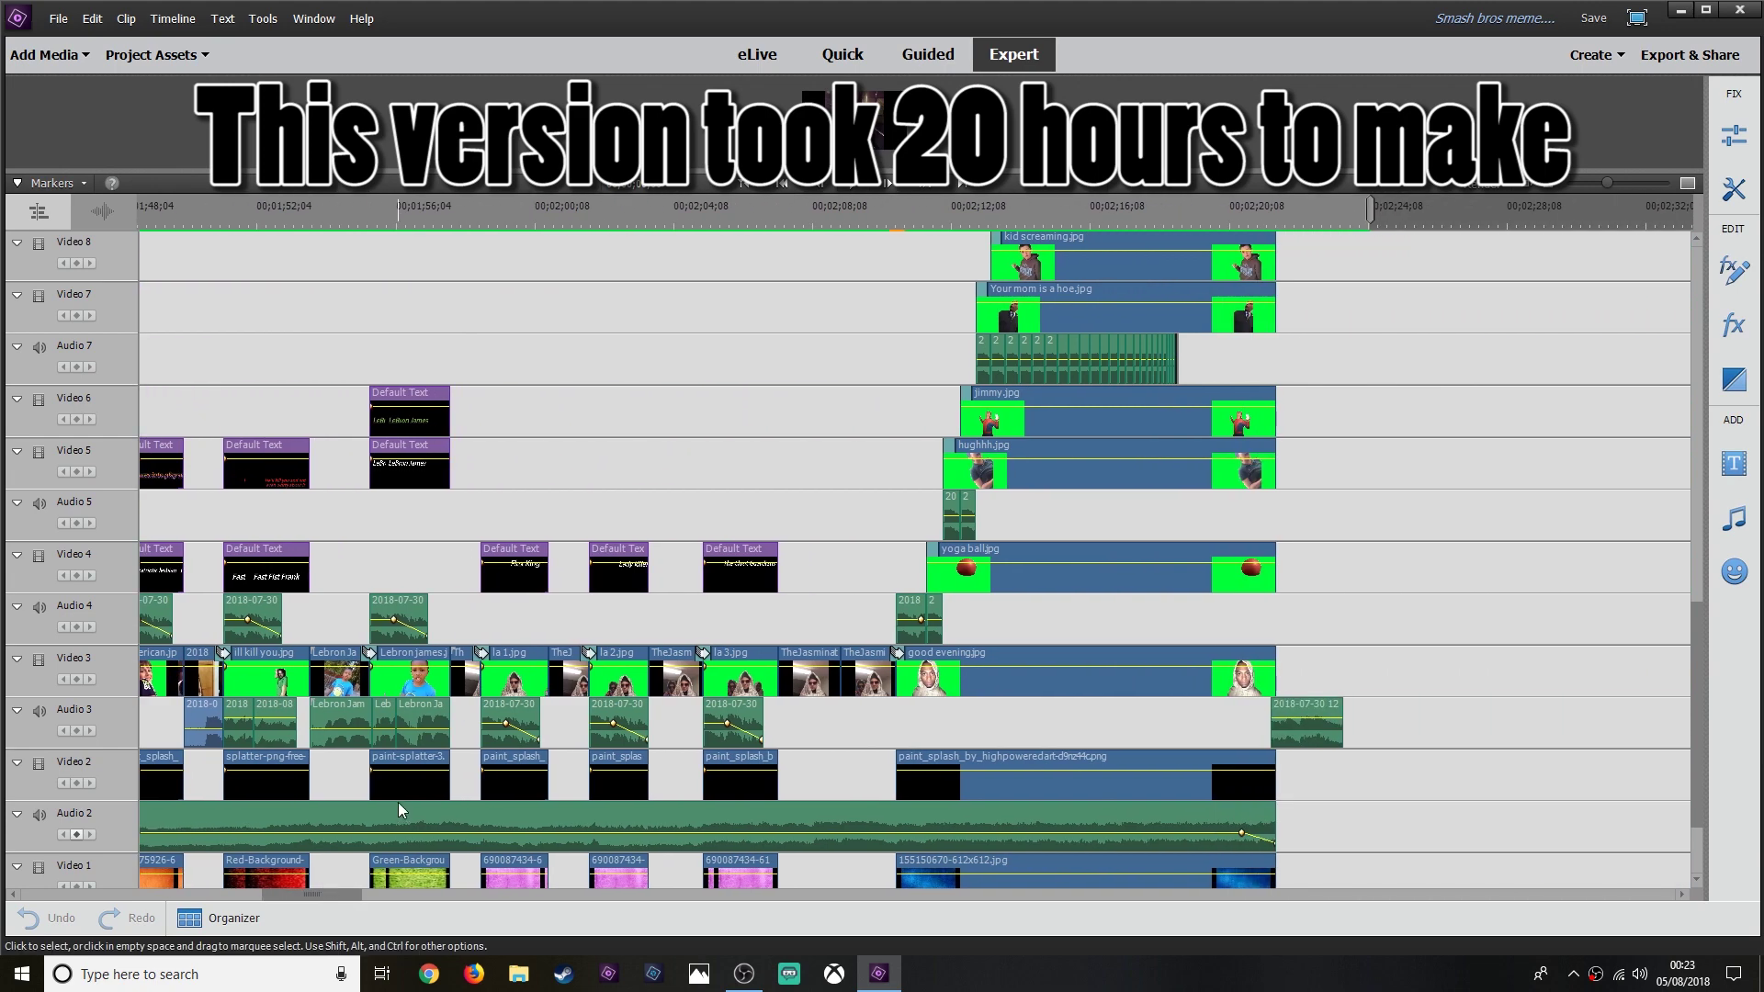
scroll(404, 797, "up", 5)
scroll(410, 795, "up", 15)
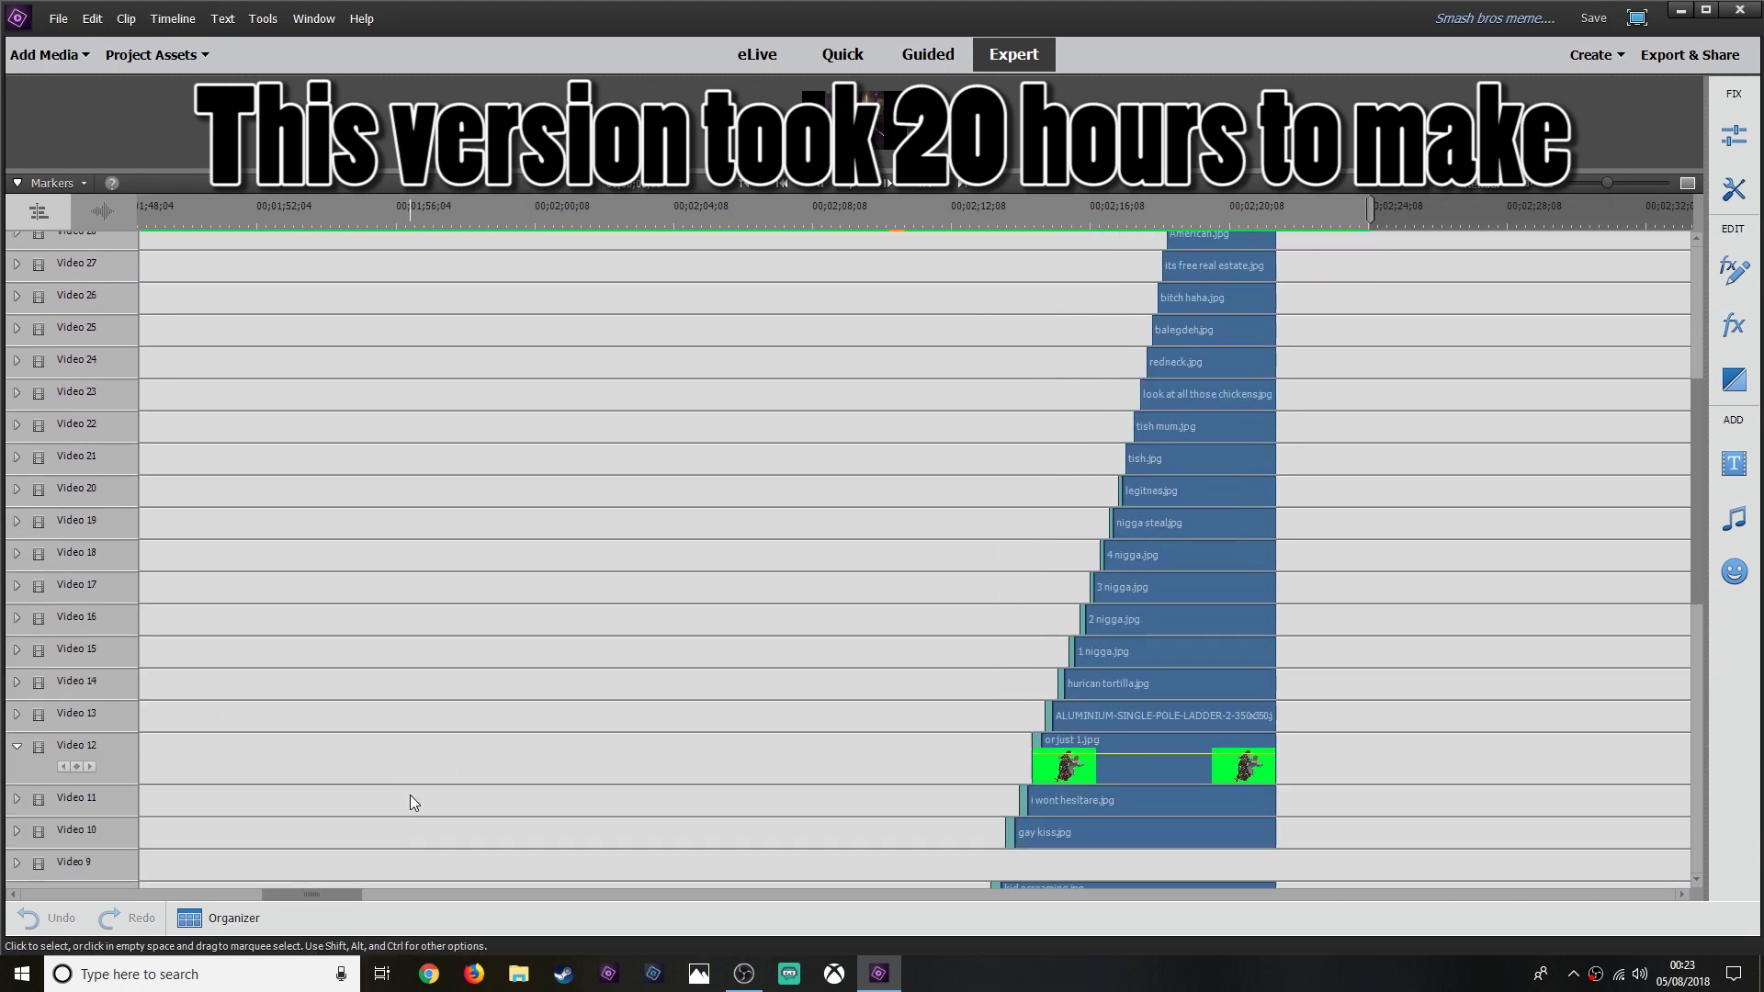
scroll(411, 796, "down", 5)
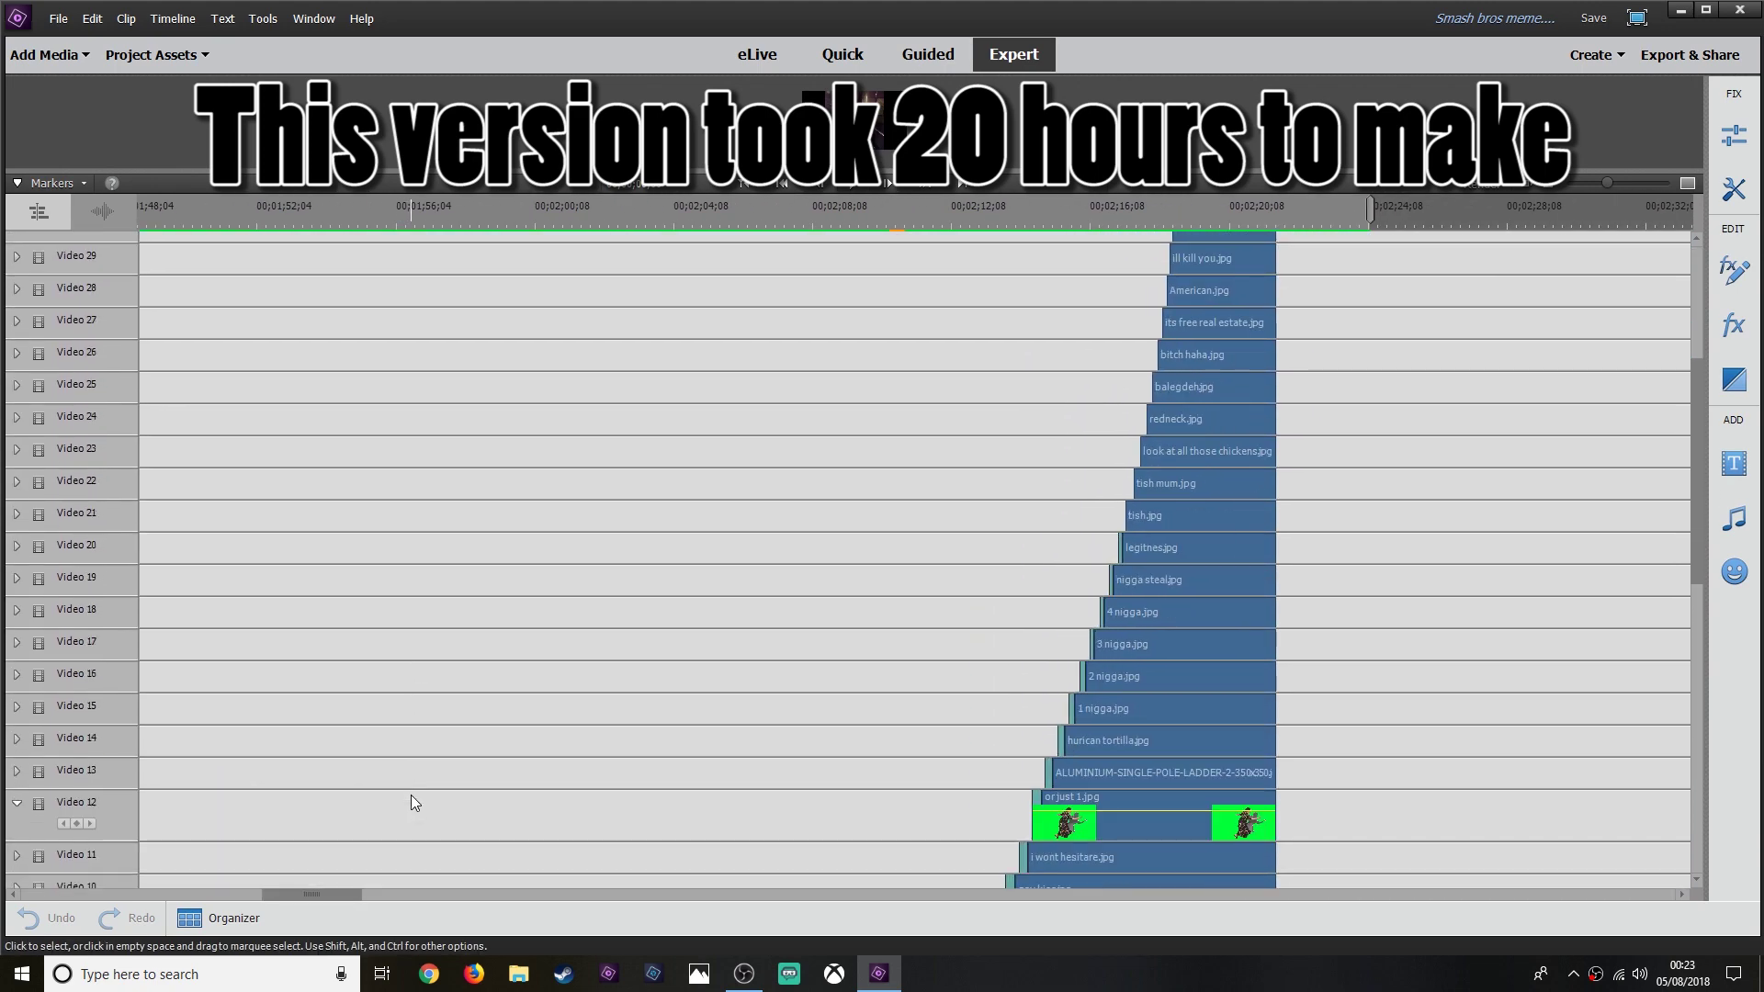